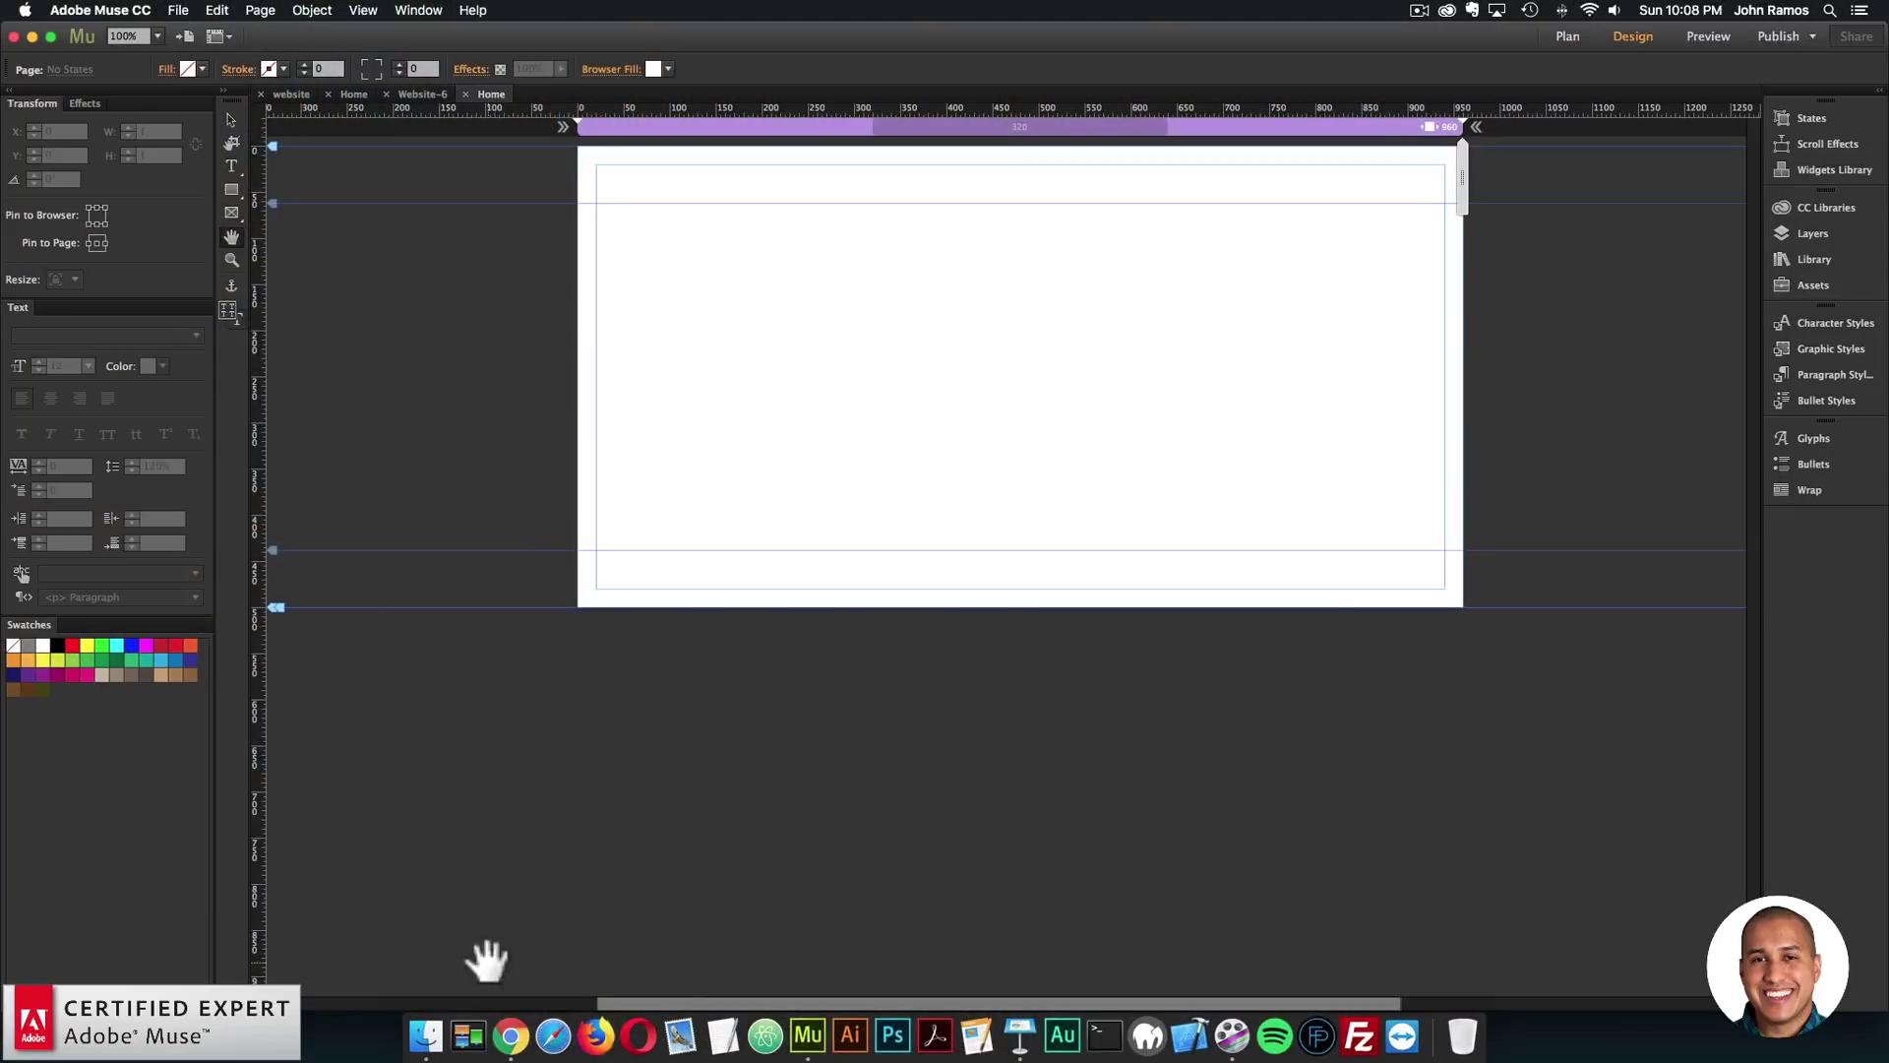
Step: Switch to Chrome, load museforyoushop.com and follow the subscription offer to the widget shop
{"action": "left_click", "coordinate": [513, 1024]}
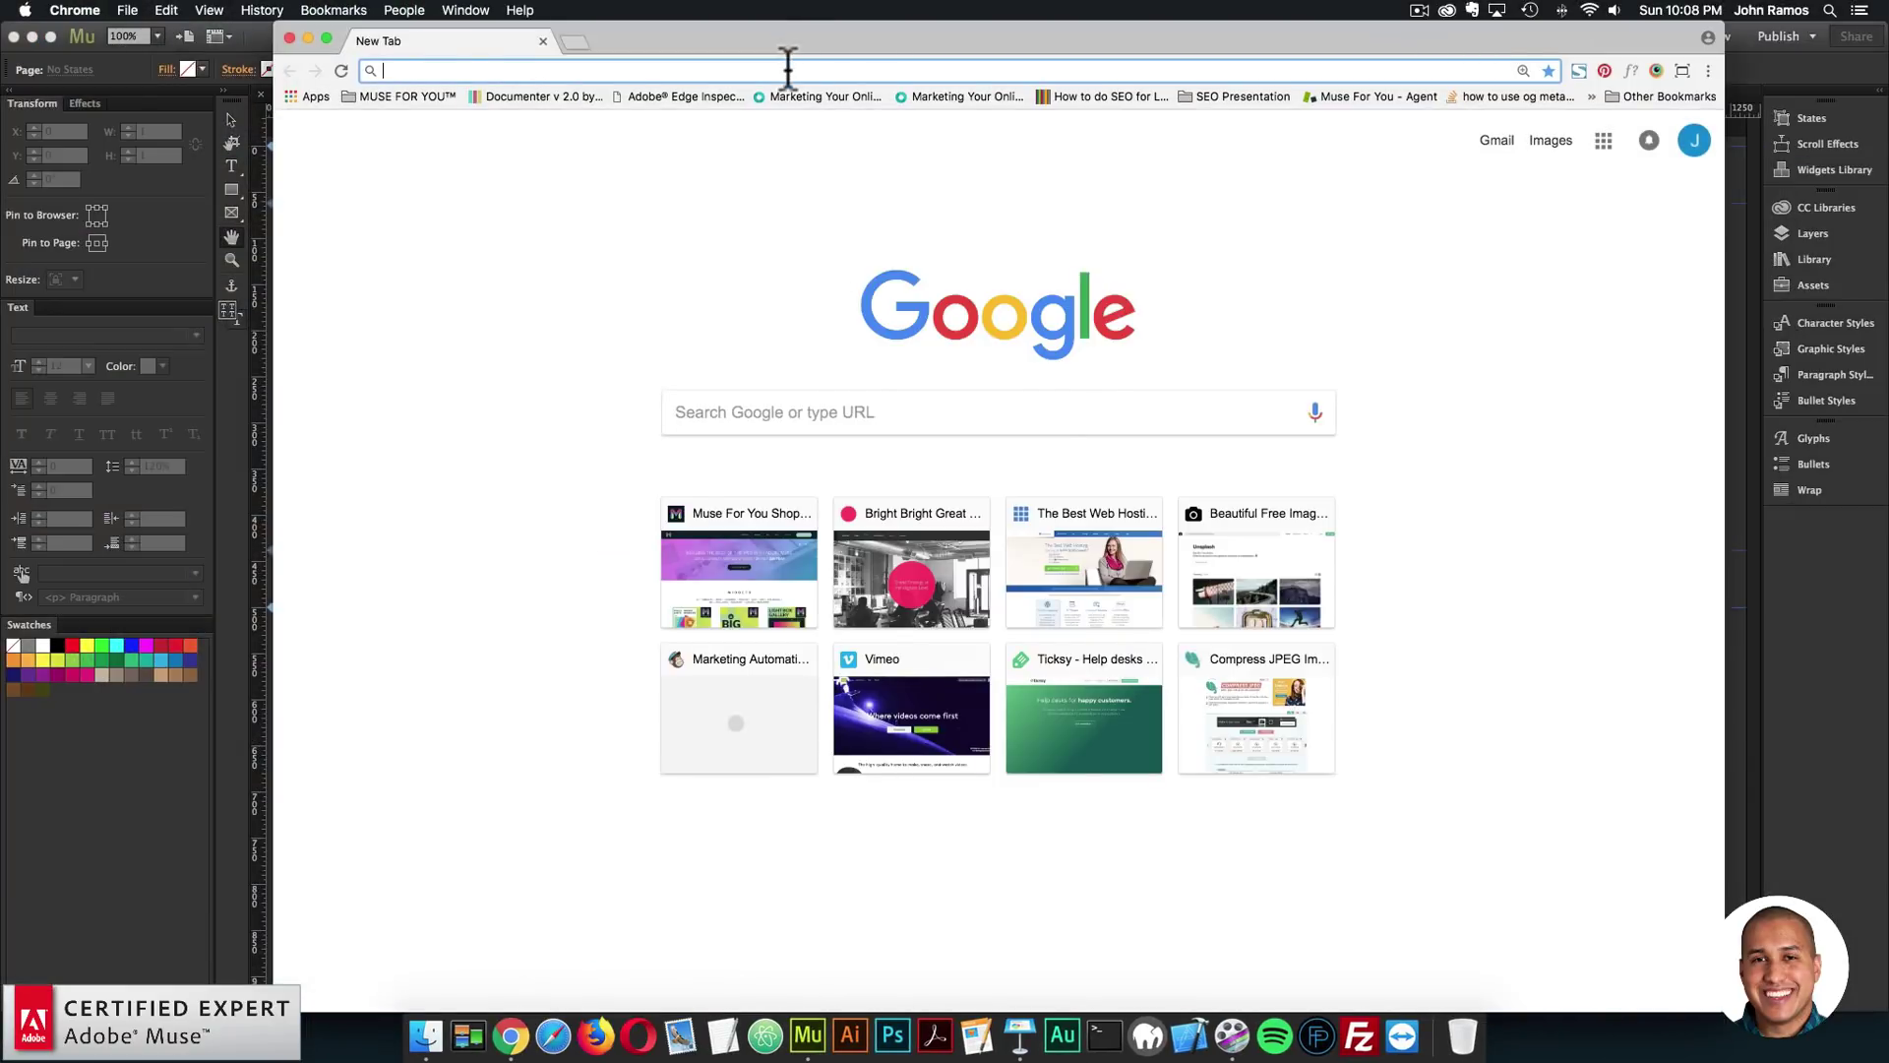
{"action": "type", "text": "museforyoushop.com"}
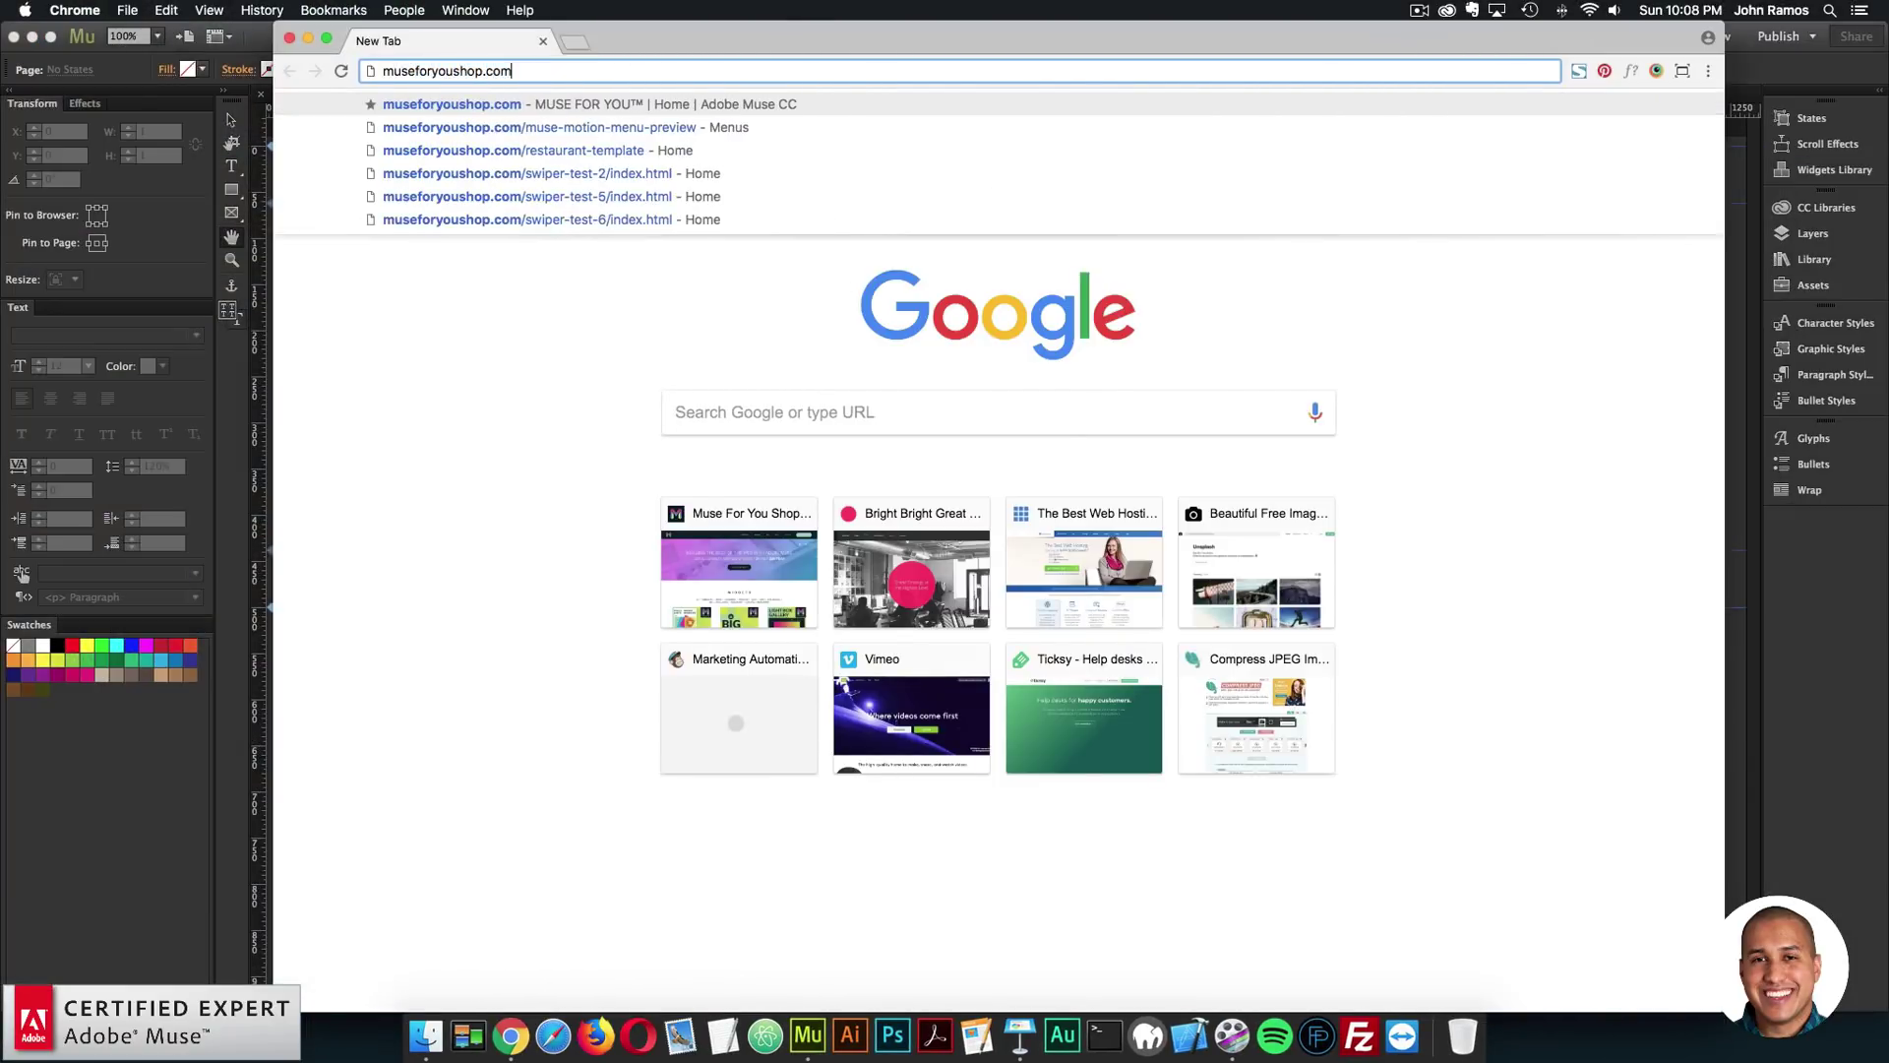
{"action": "key", "text": "Return"}
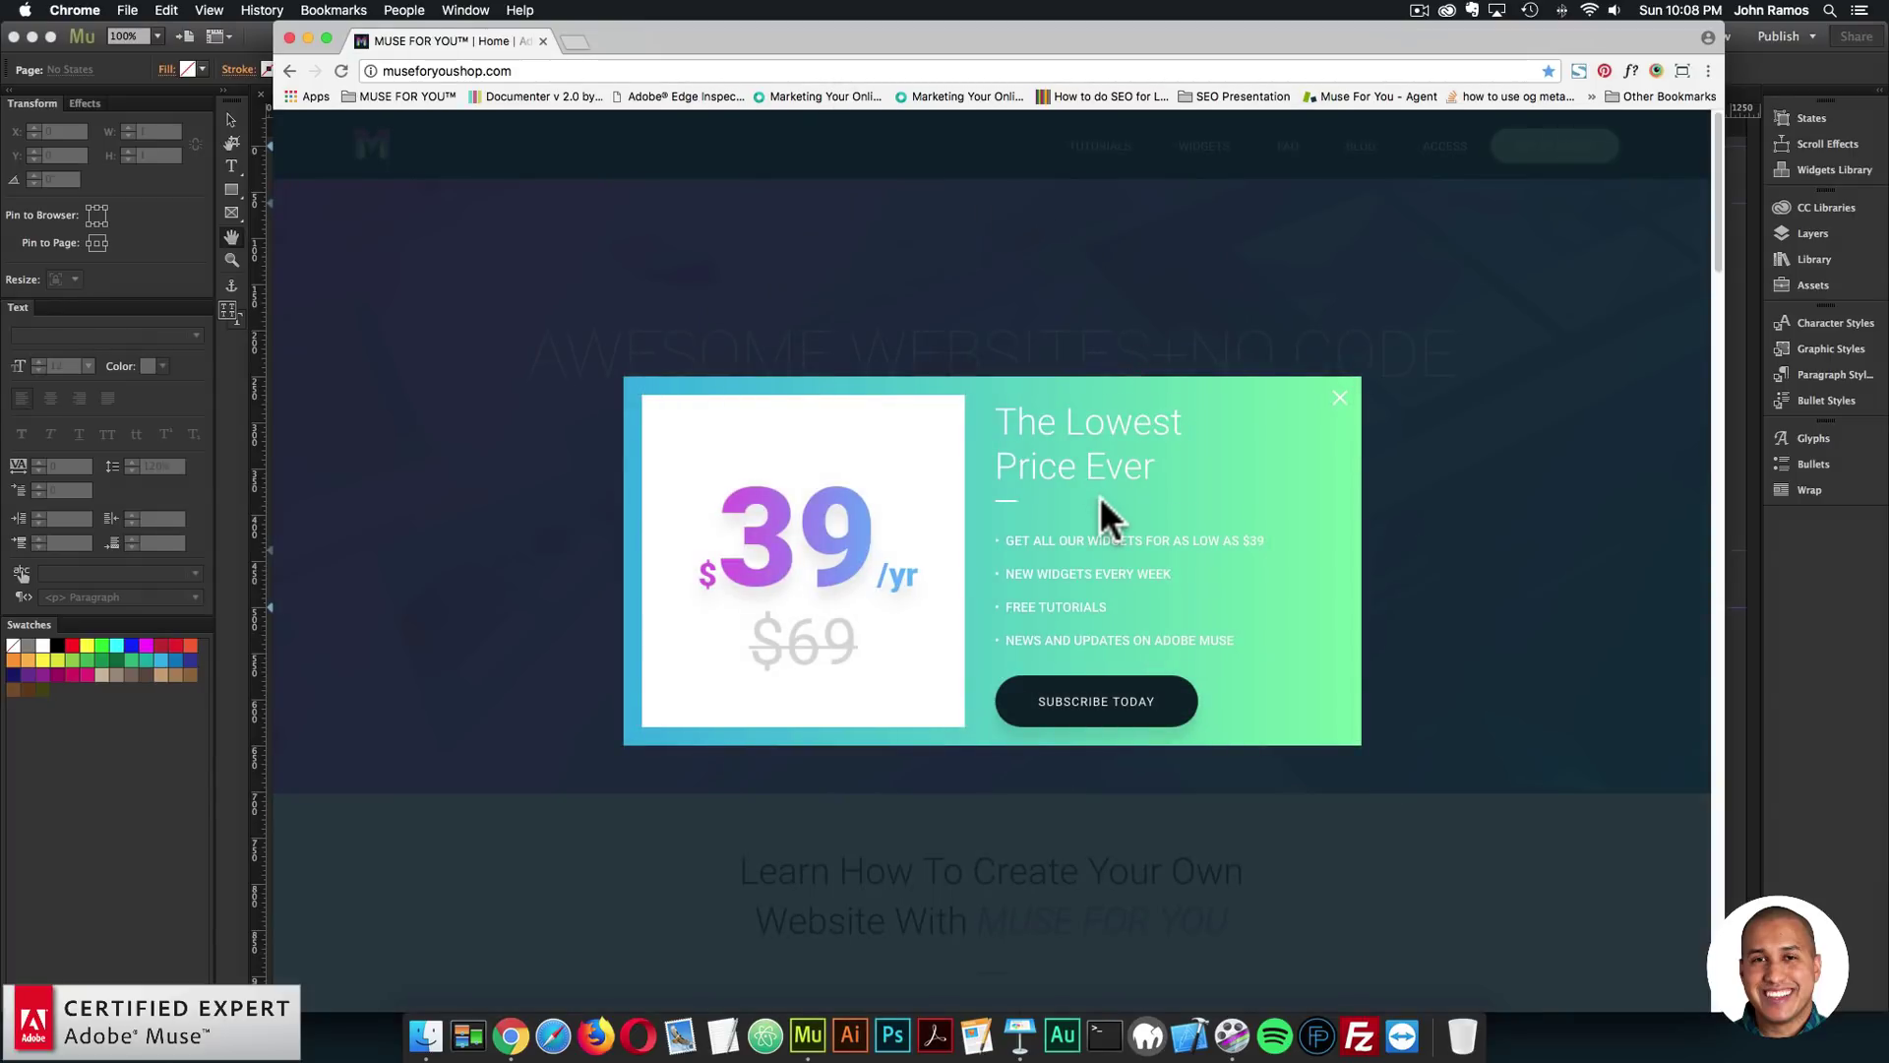
{"action": "left_click", "coordinate": [1095, 706]}
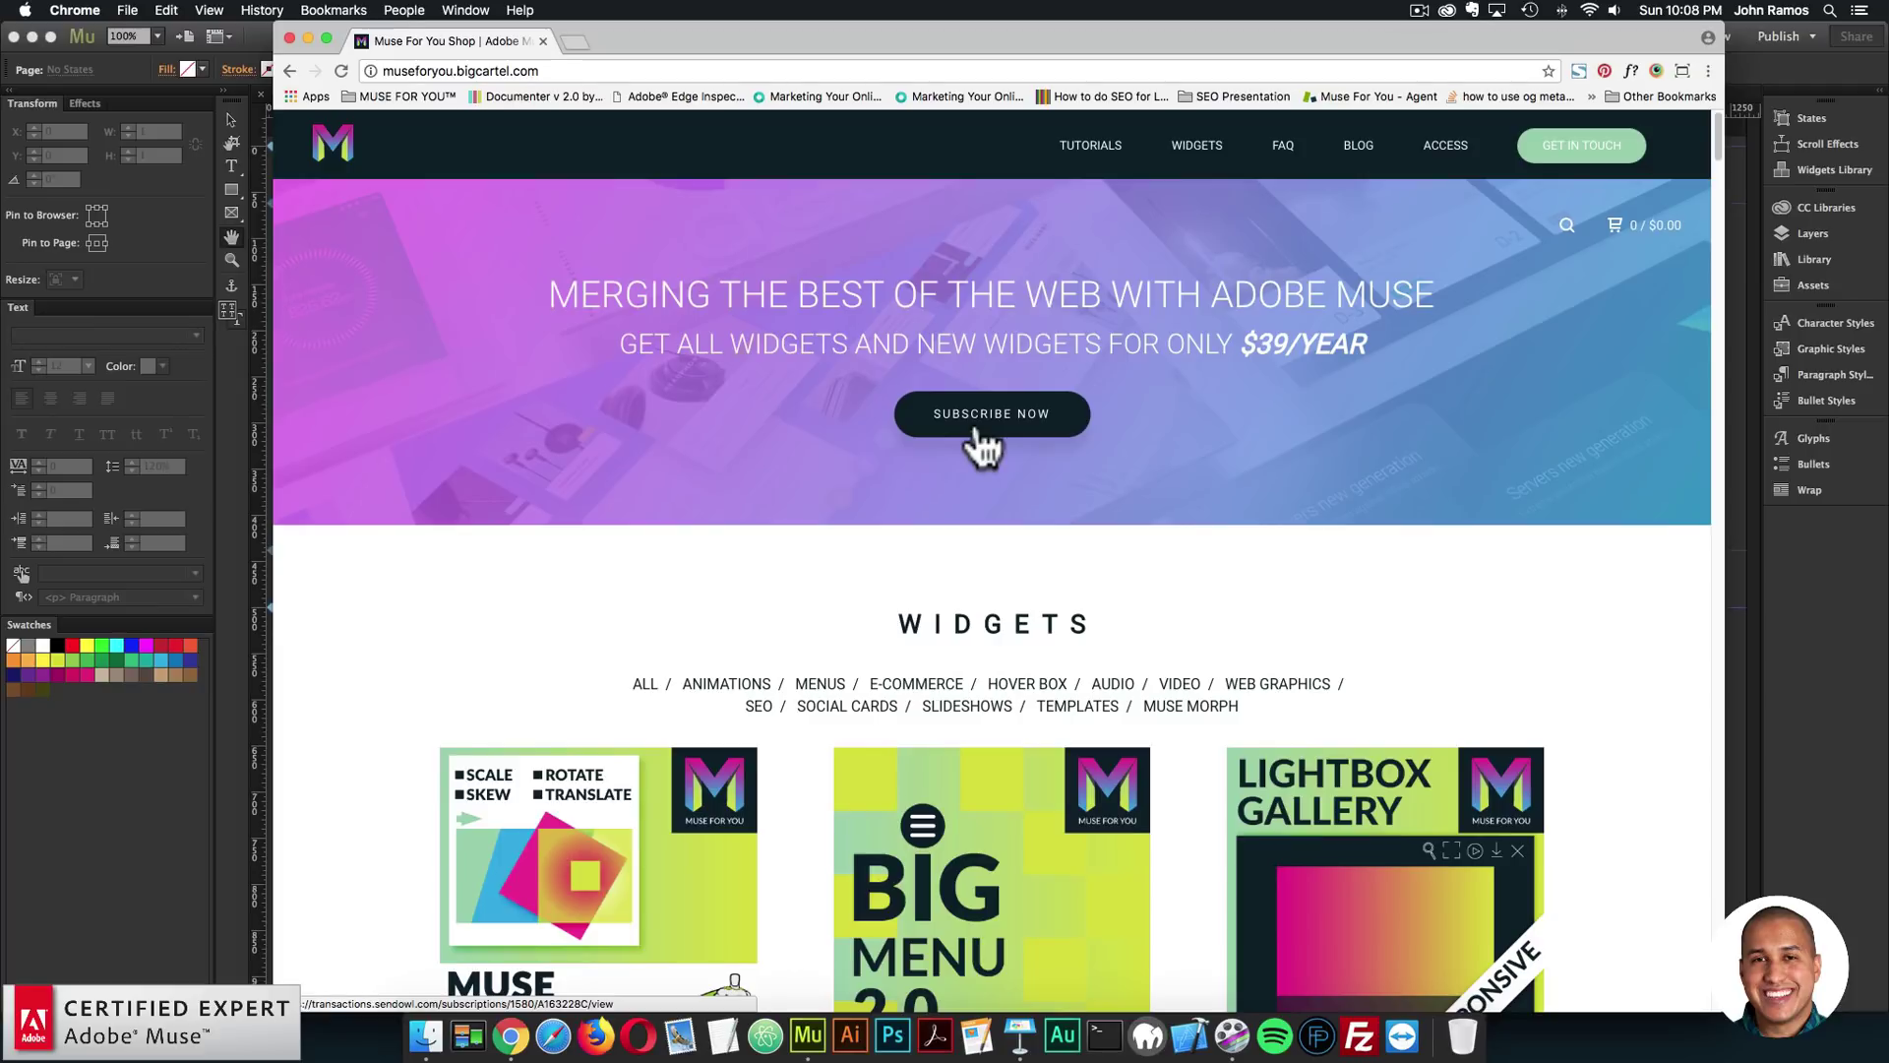
Step: Find The Lightbox Widget in the shop catalogue, open its product page and read the changelog through version 1.3
{"action": "scroll", "coordinate": [975, 518], "scroll_direction": "down", "scroll_amount": 5}
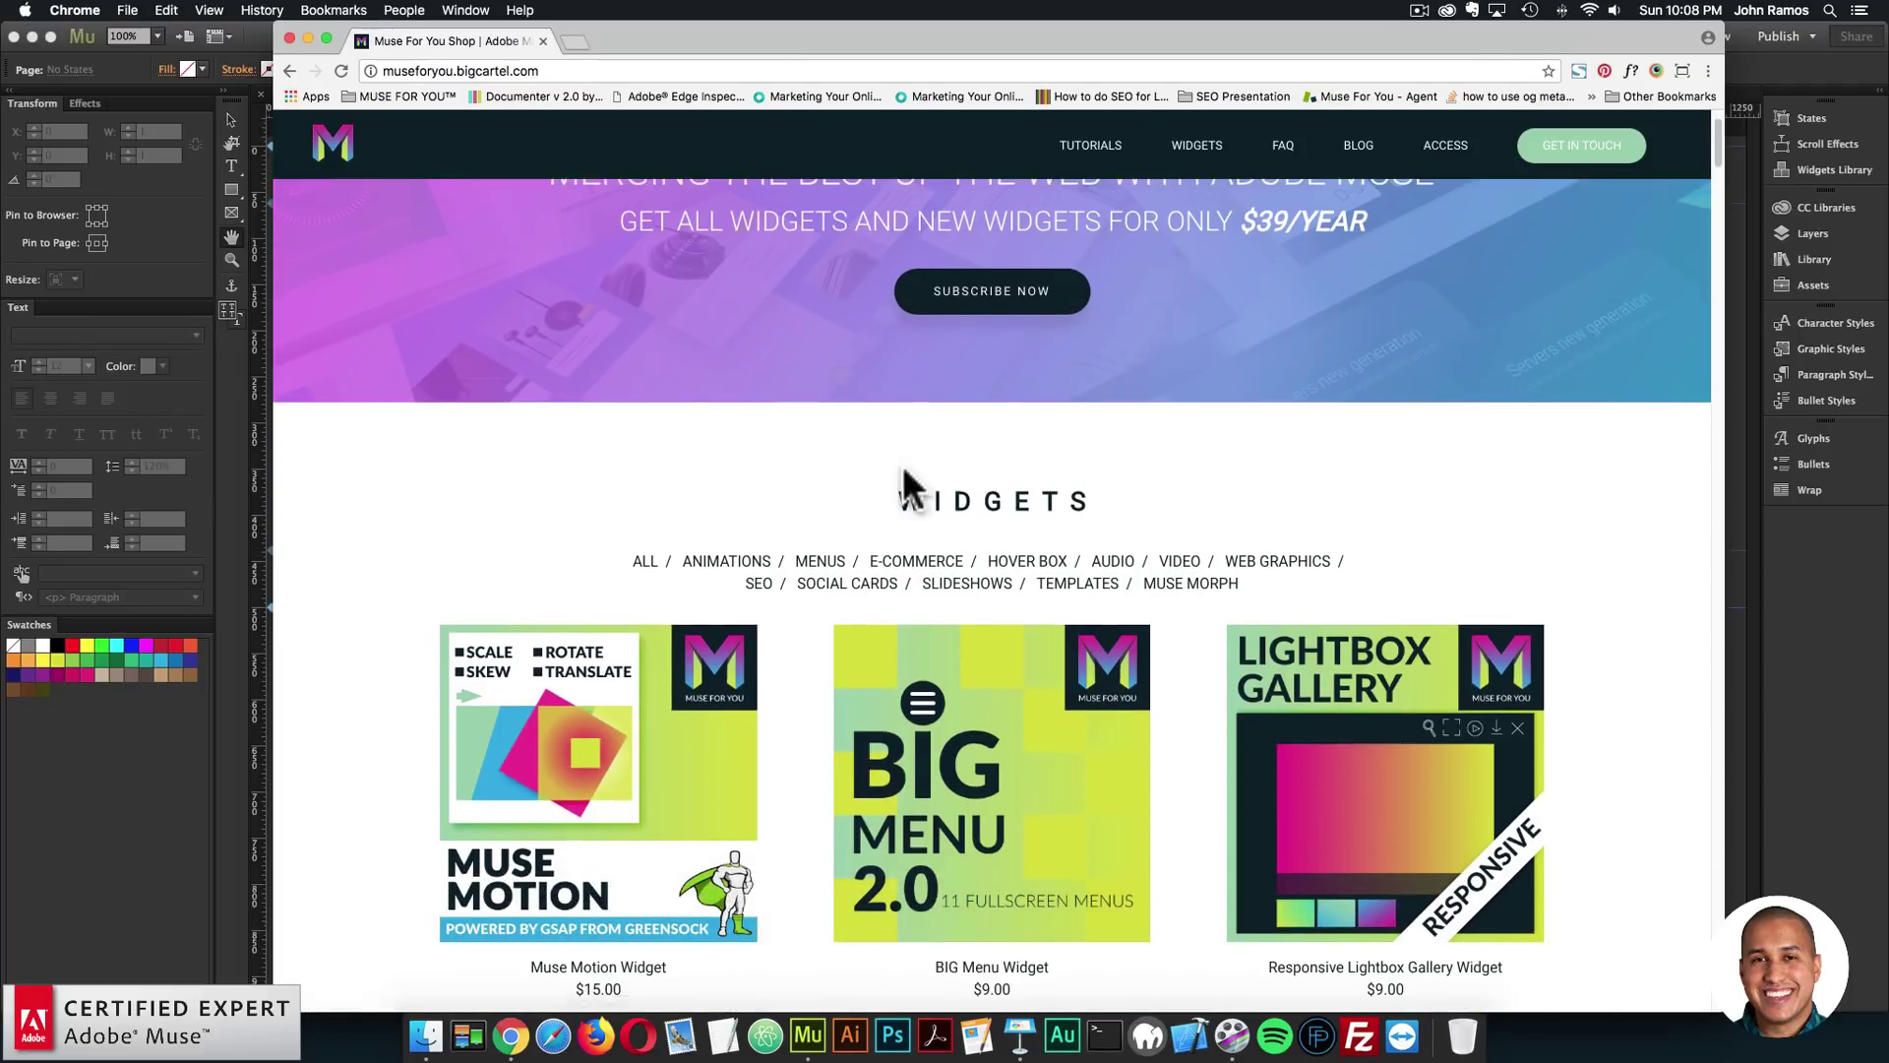
{"action": "scroll", "coordinate": [836, 413], "scroll_direction": "down", "scroll_amount": 20}
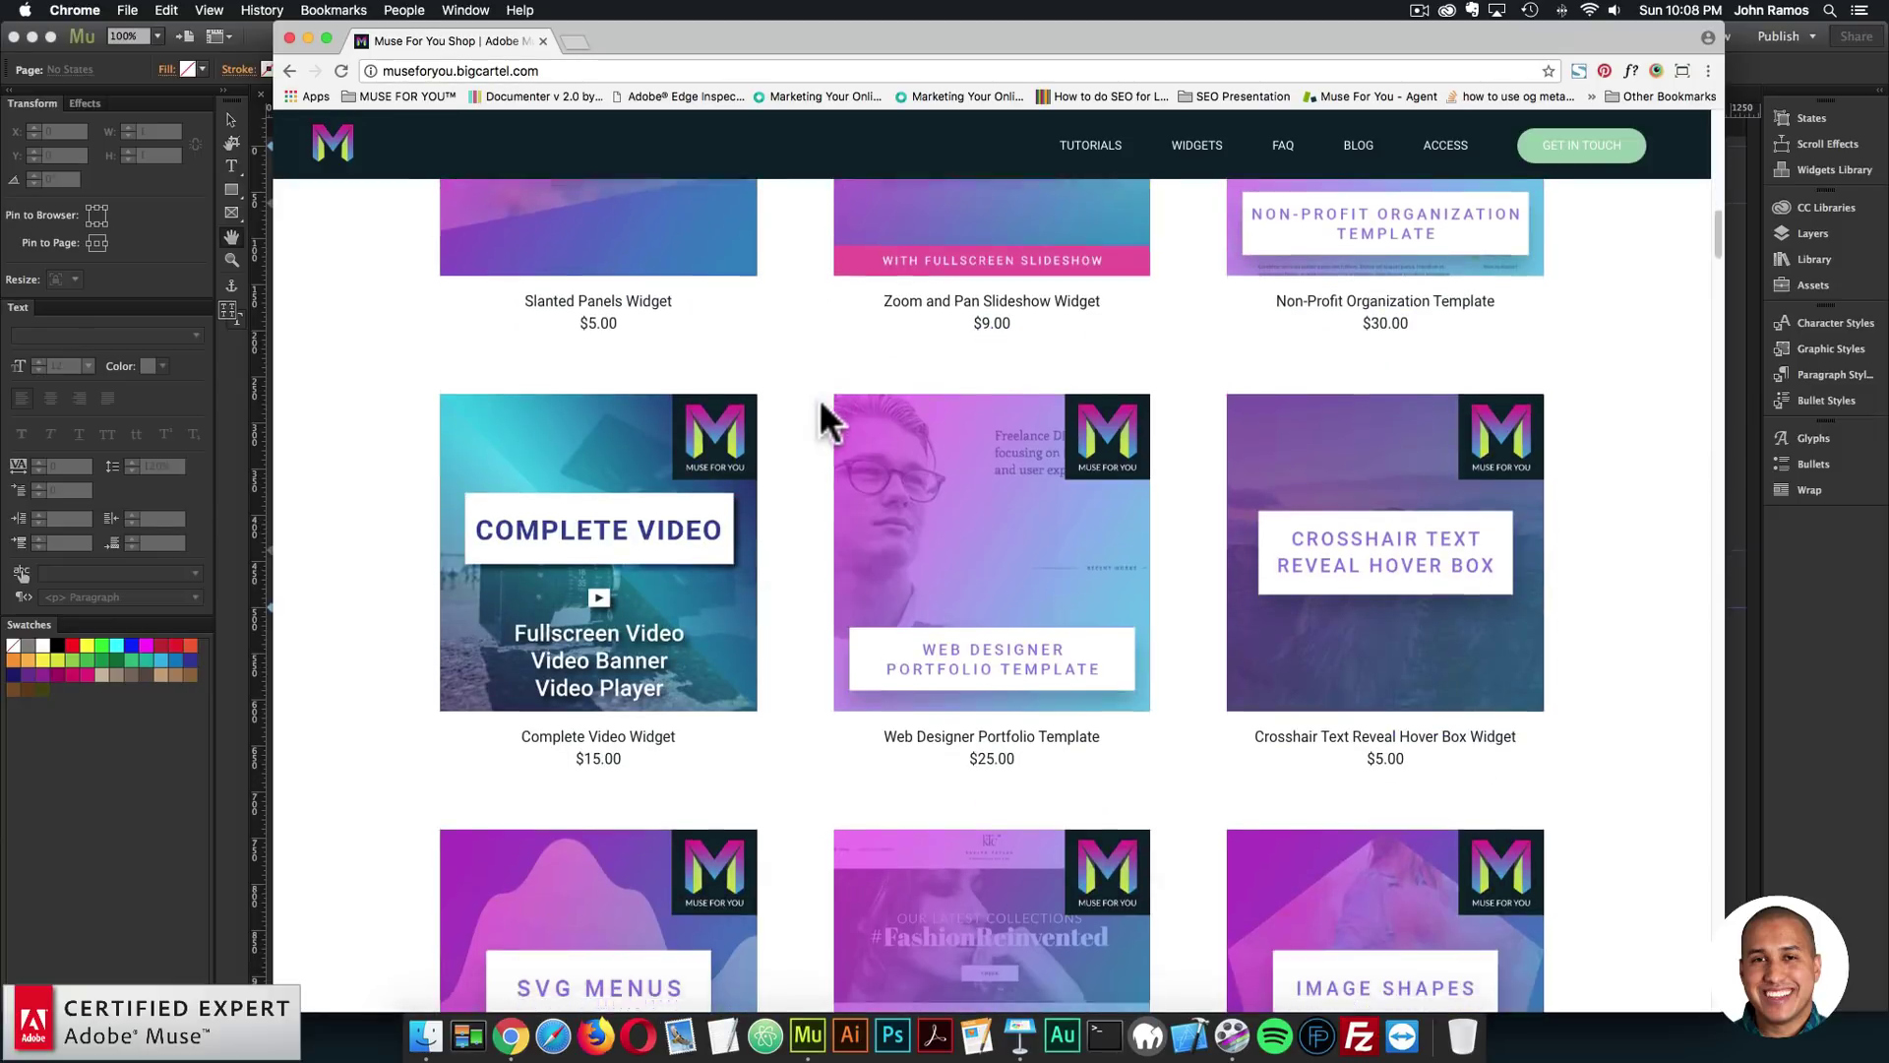
{"action": "scroll", "coordinate": [819, 398], "scroll_direction": "down", "scroll_amount": 20}
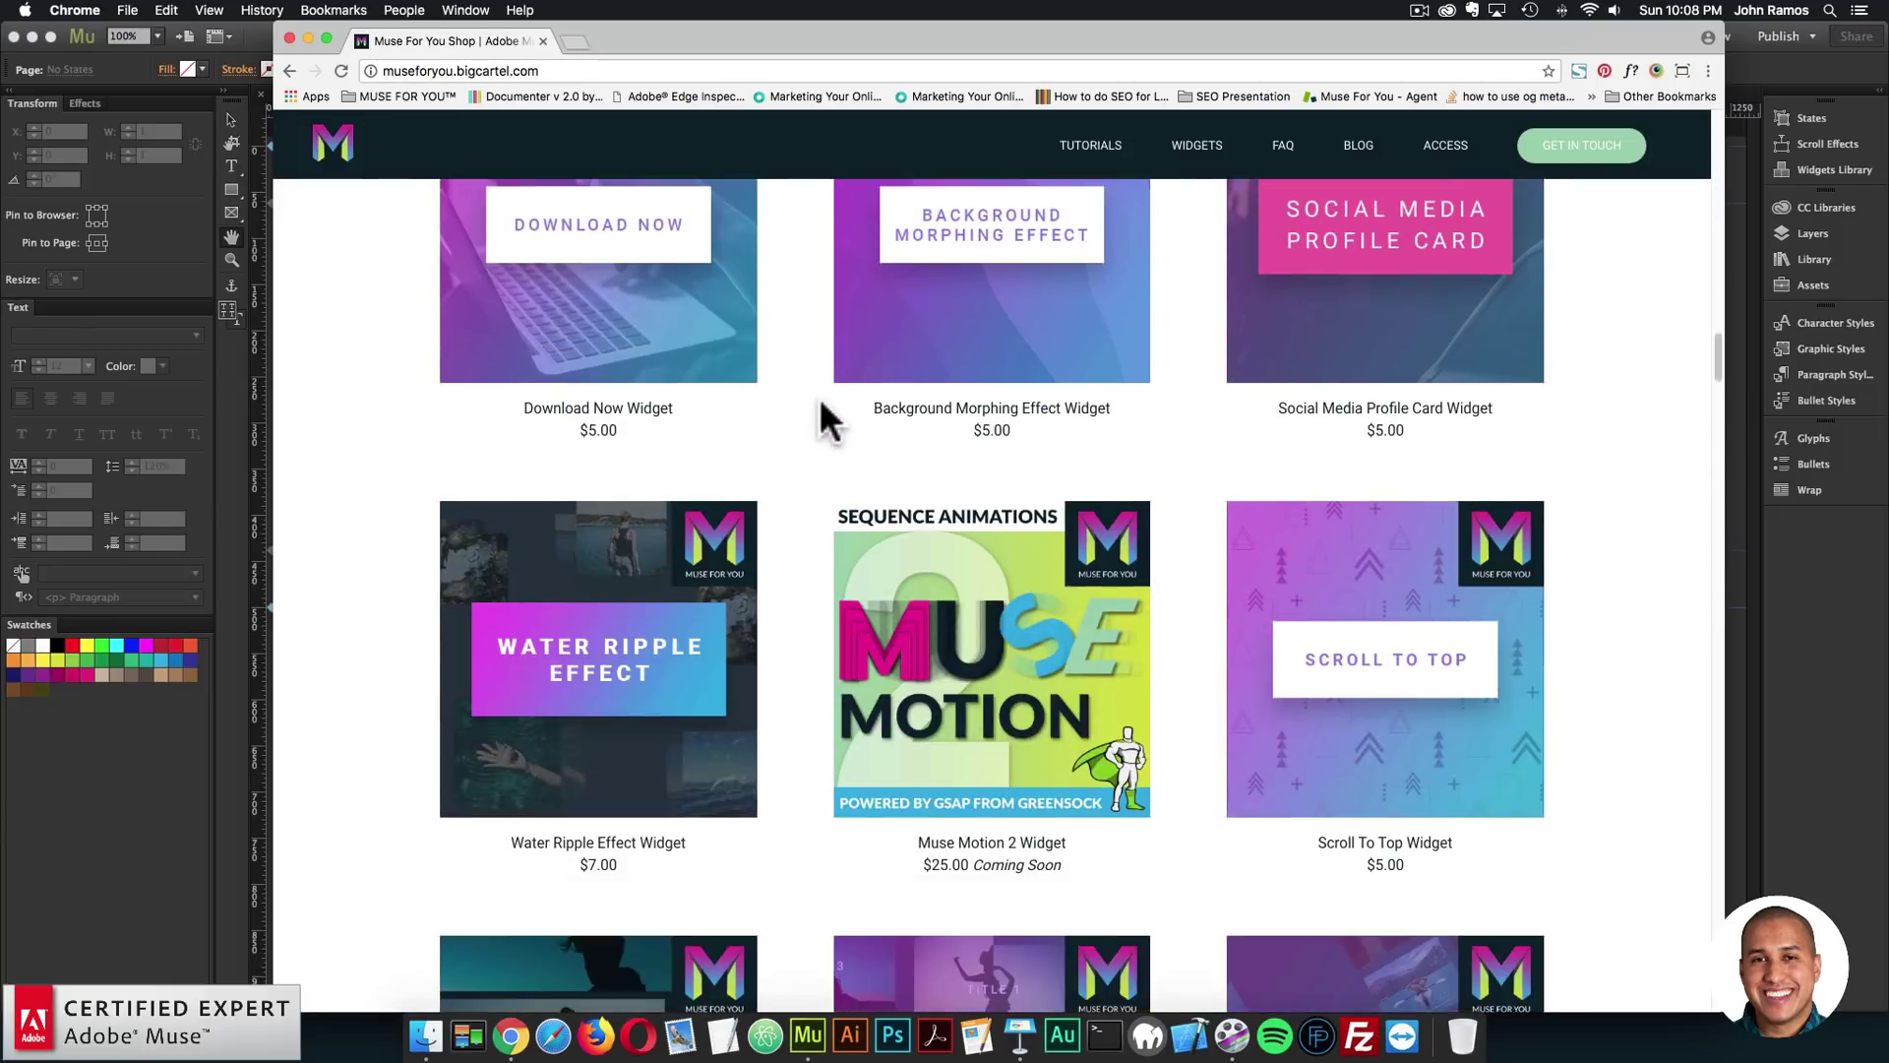
{"action": "scroll", "coordinate": [819, 397], "scroll_direction": "down", "scroll_amount": 15}
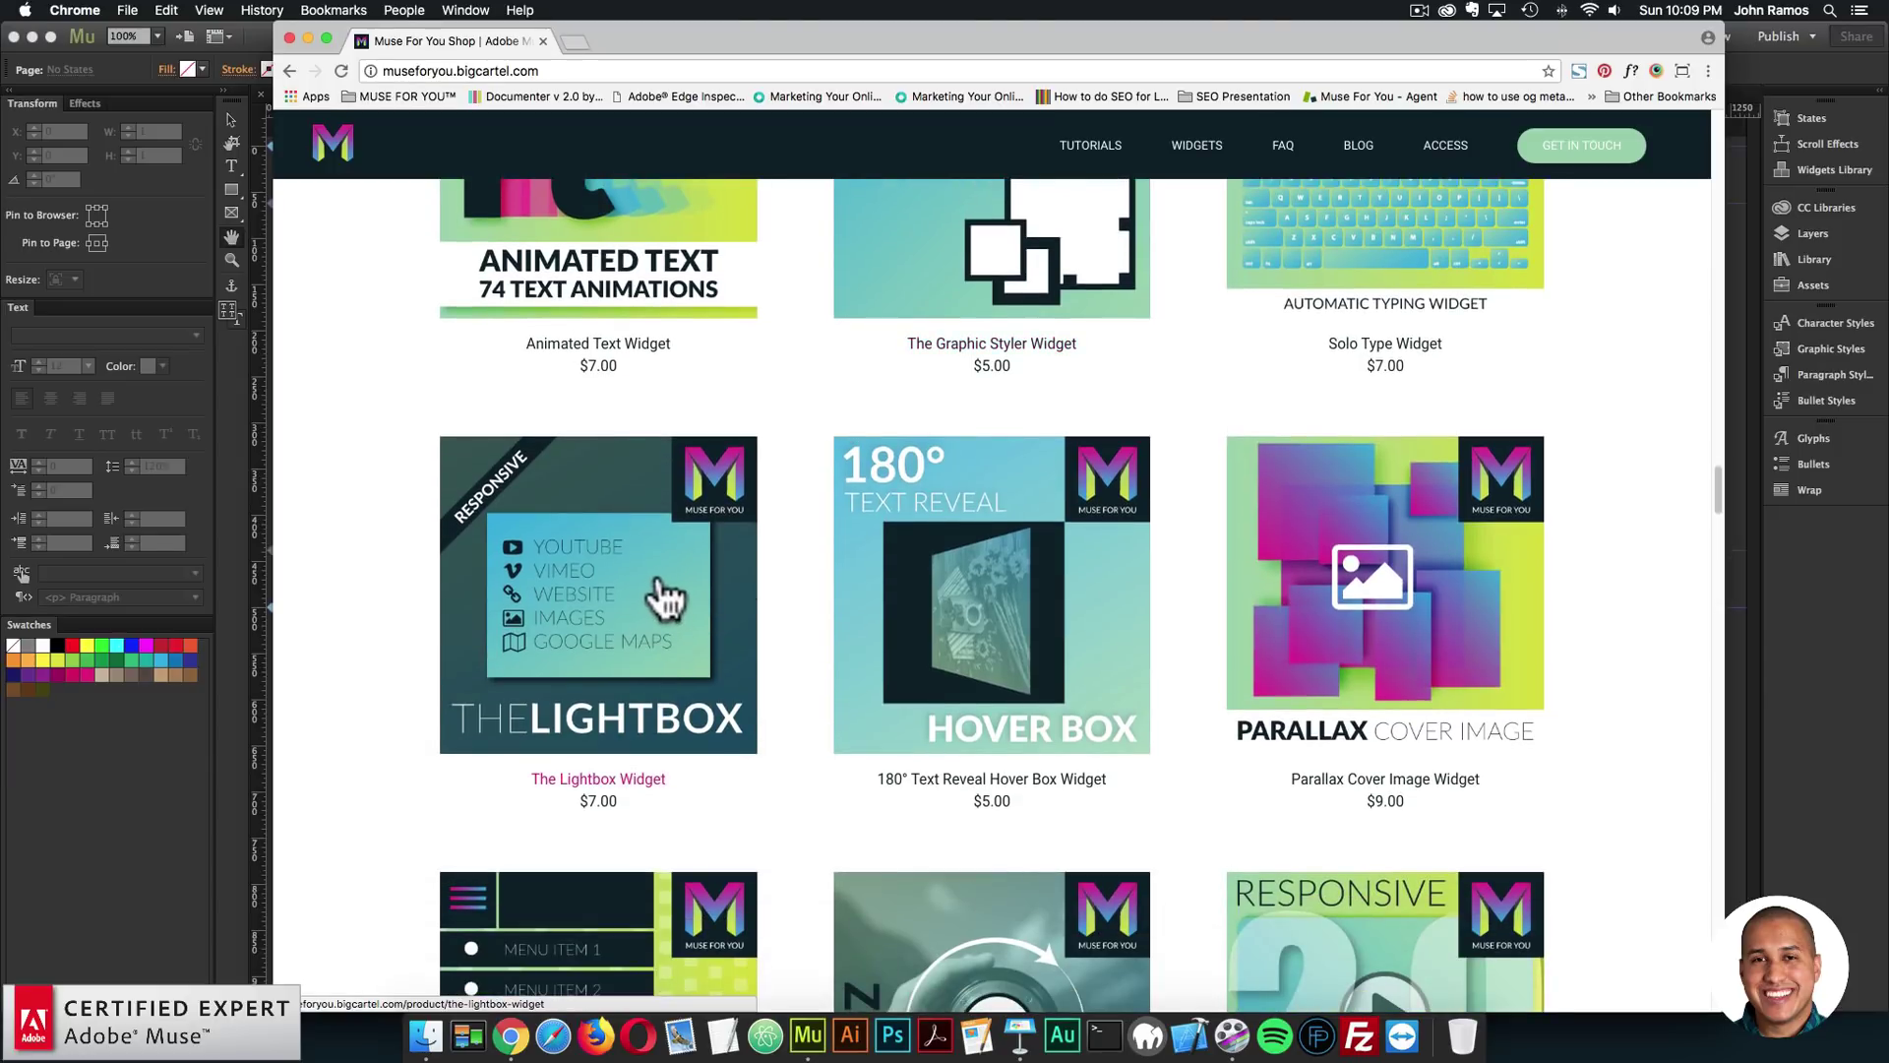
{"action": "left_click", "coordinate": [666, 595]}
{"action": "scroll", "coordinate": [1212, 406], "scroll_direction": "down", "scroll_amount": 6}
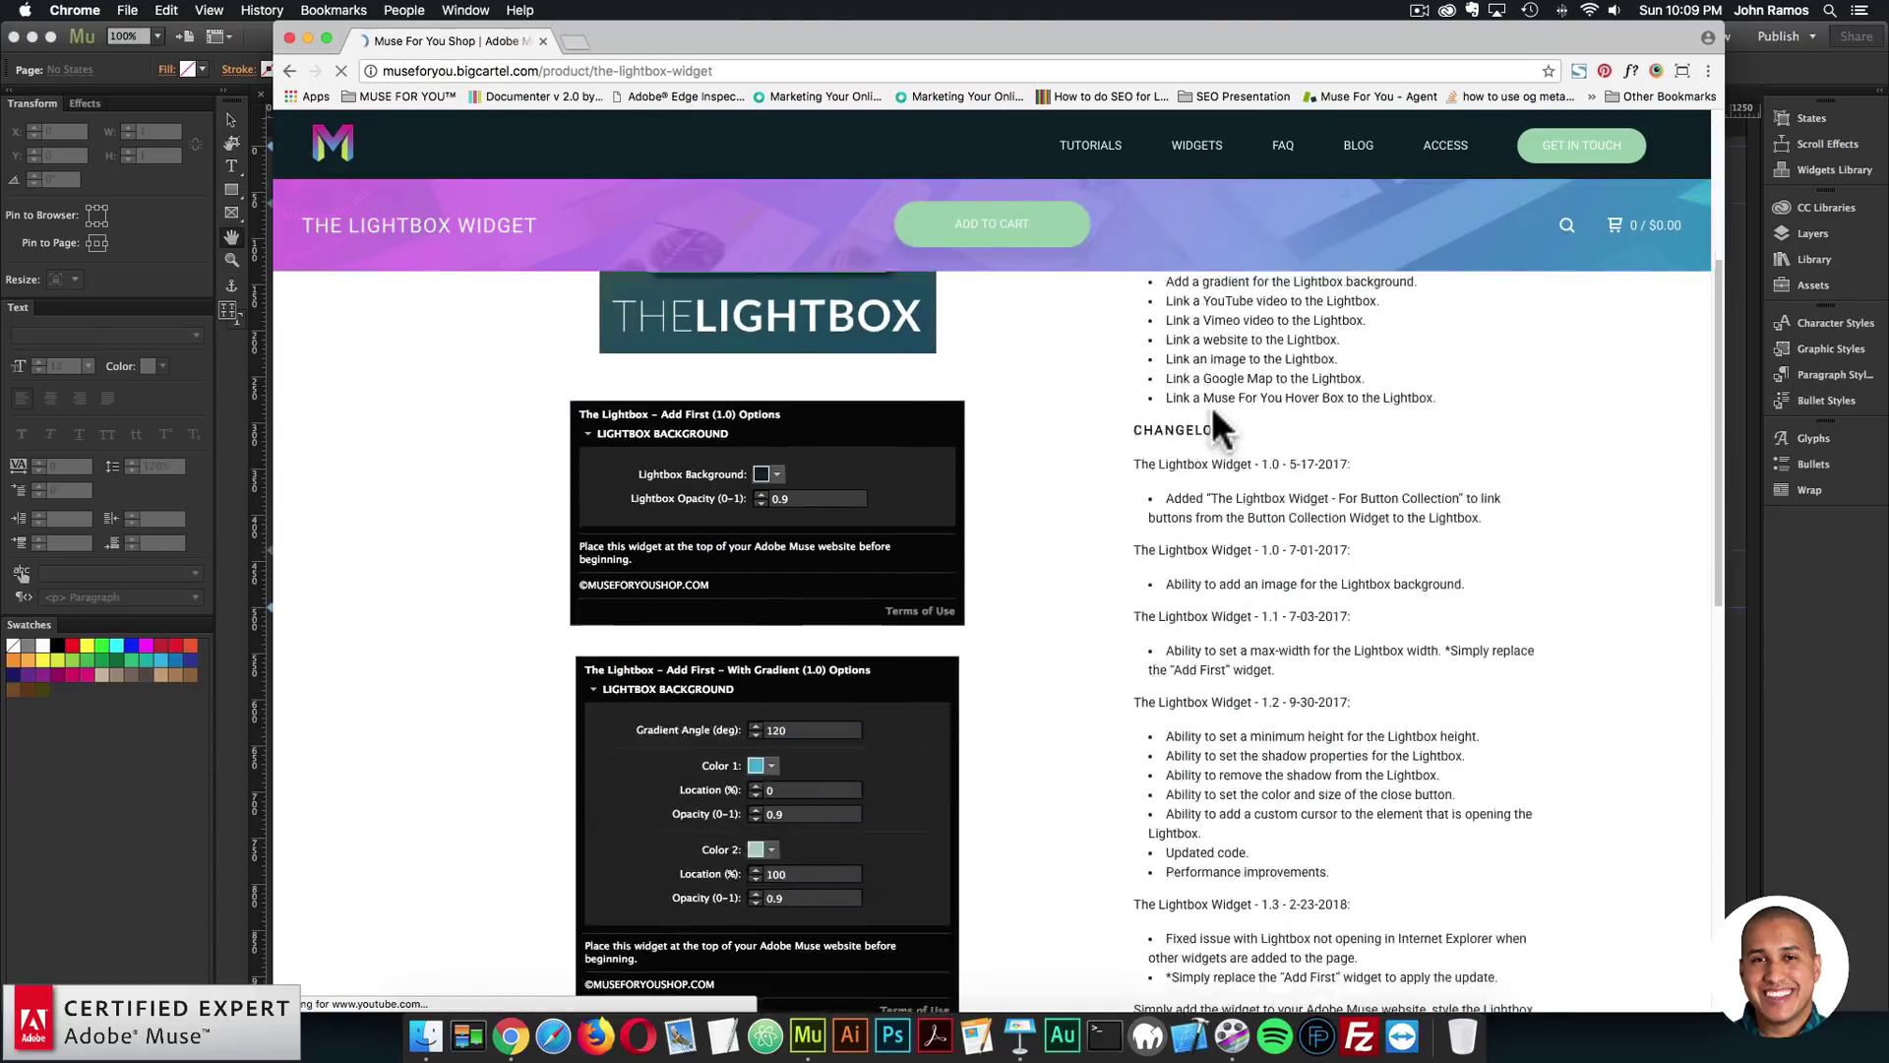
{"action": "scroll", "coordinate": [1477, 517], "scroll_direction": "down", "scroll_amount": 2}
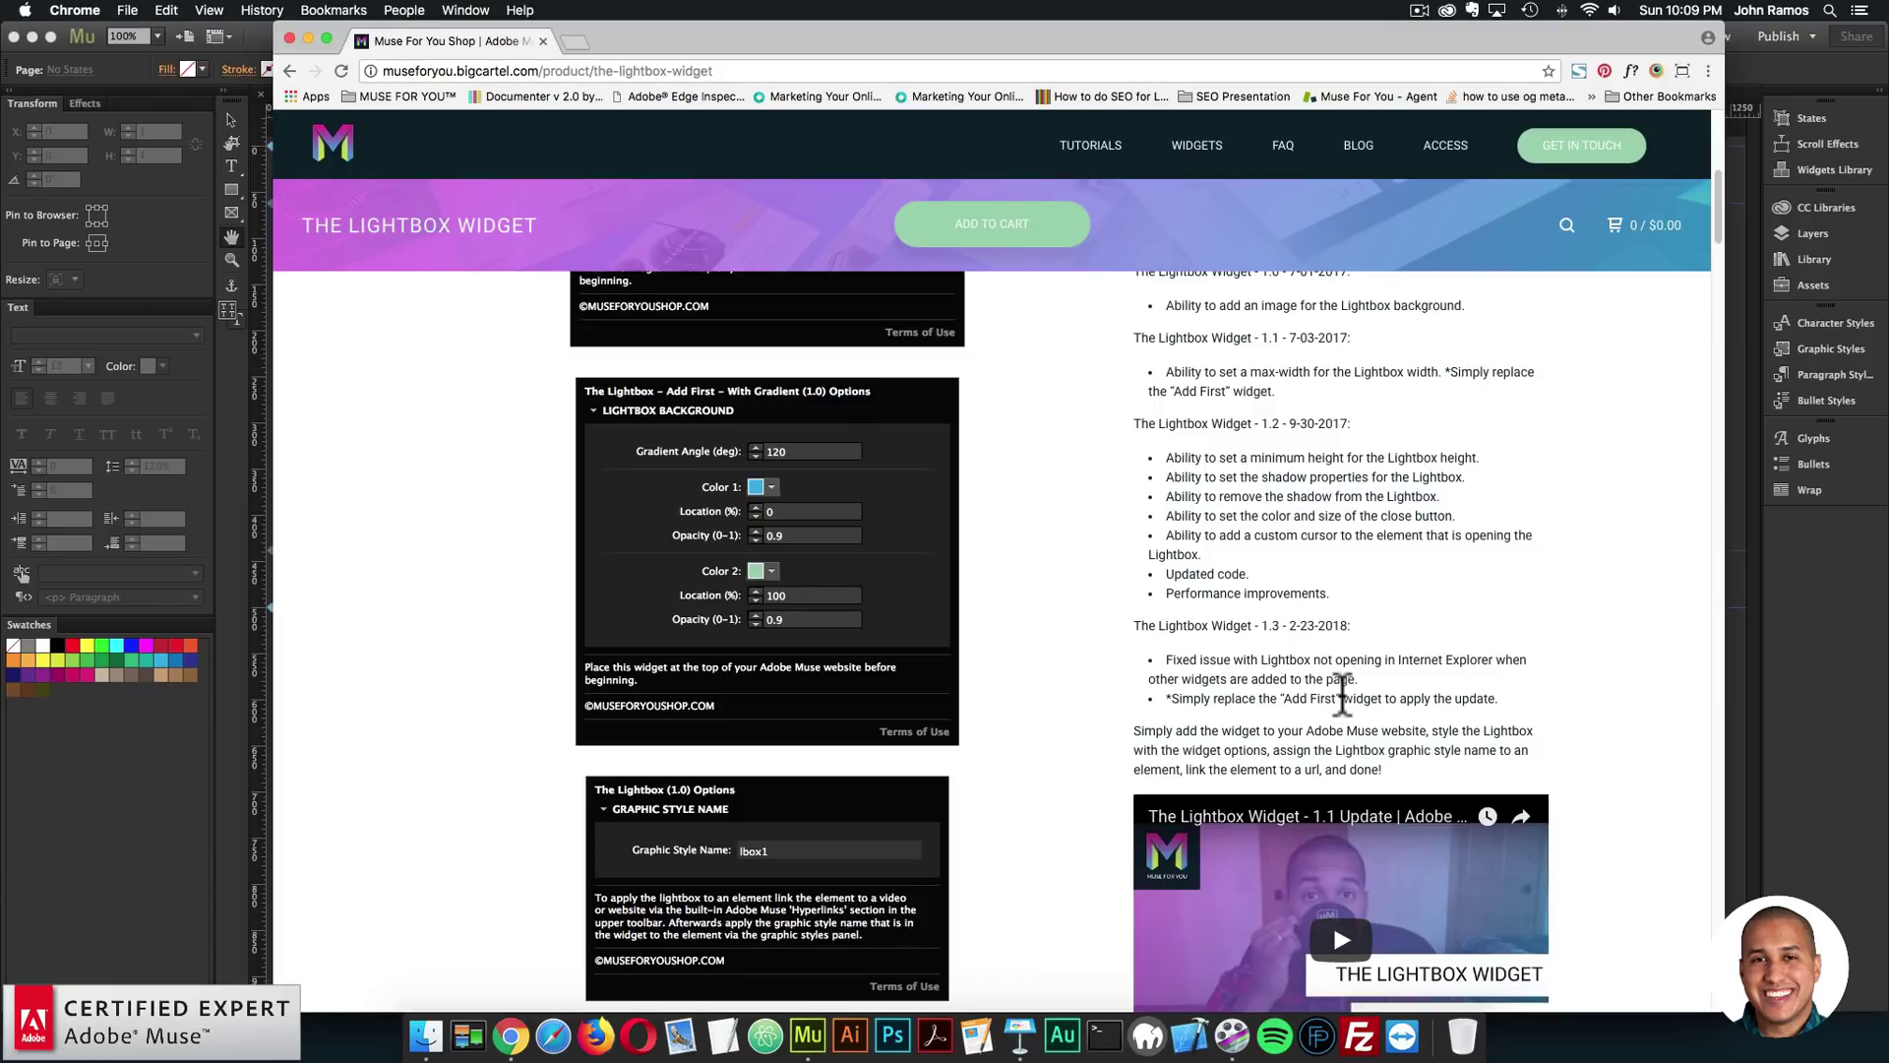
{"action": "scroll", "coordinate": [1378, 681], "scroll_direction": "up", "scroll_amount": 3}
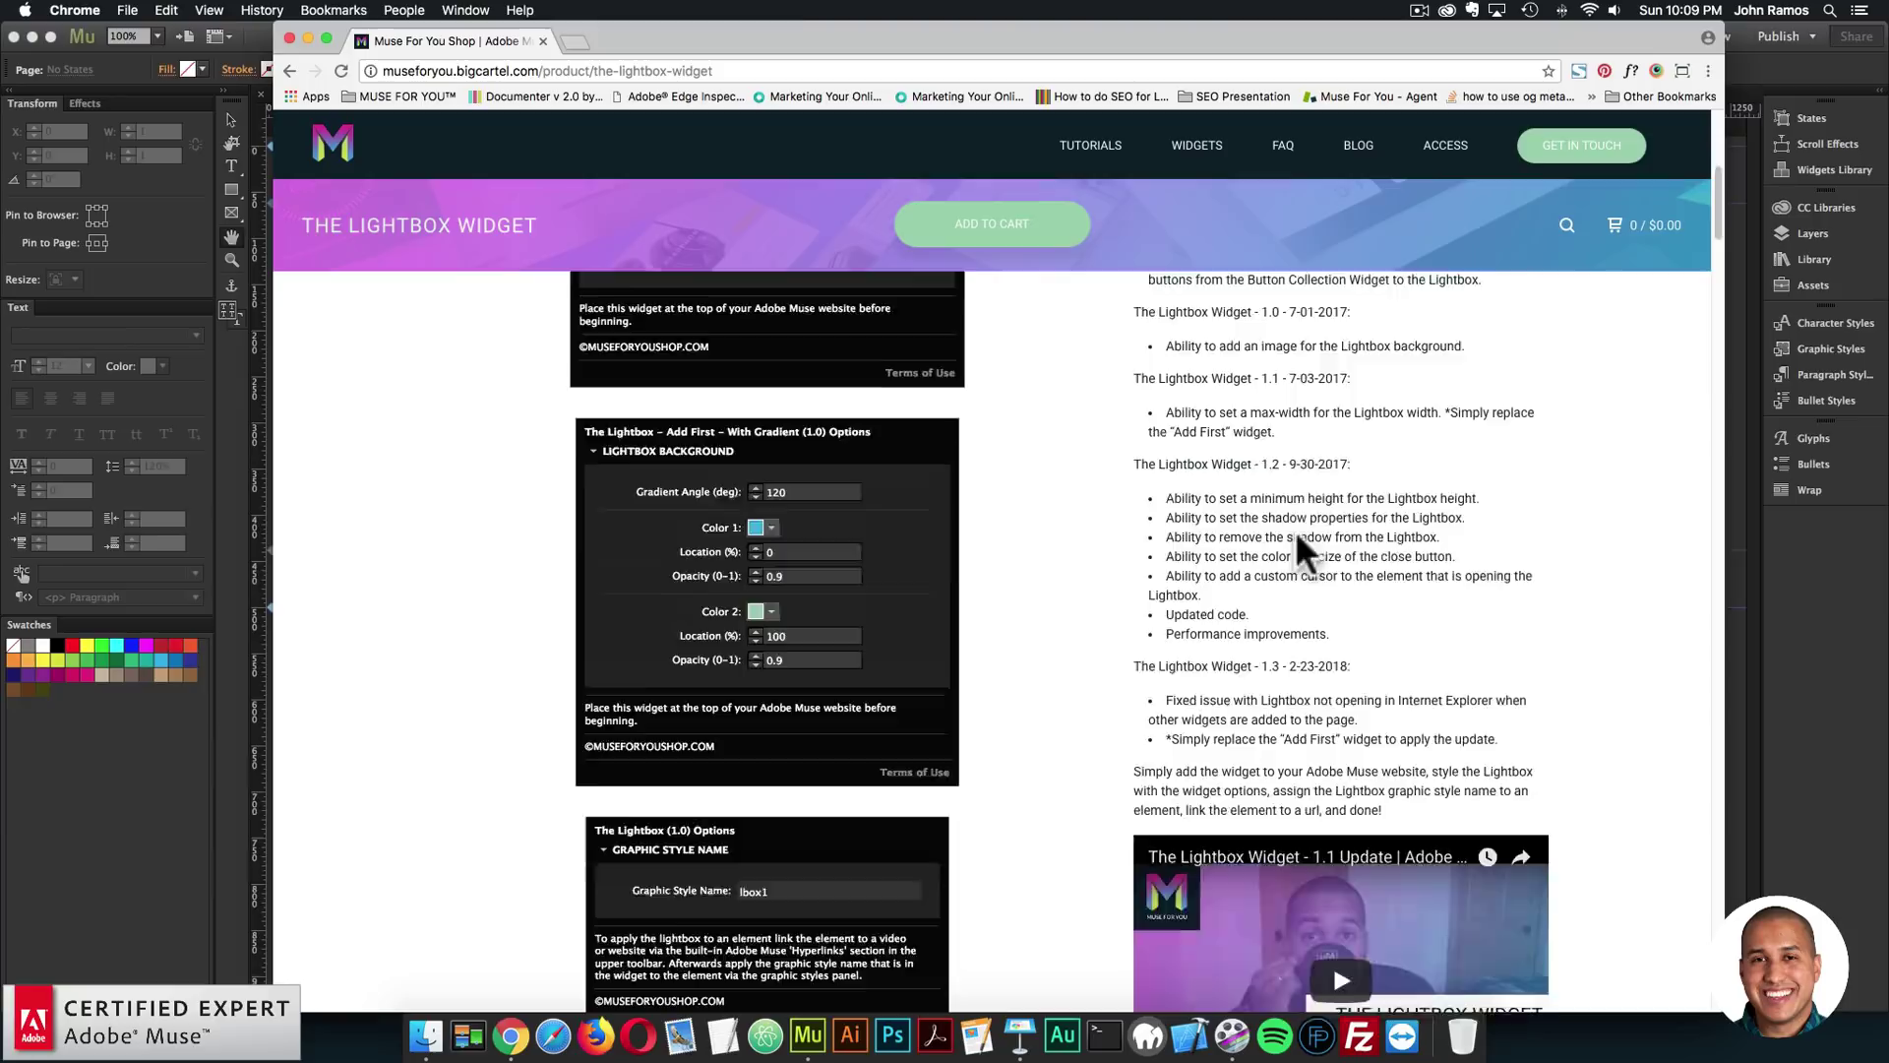
Step: Return to the widget catalogue, open the Swiper.js Slideshow for Adobe Muse Widget page and read its features and changelog
{"action": "left_click", "coordinate": [1216, 161]}
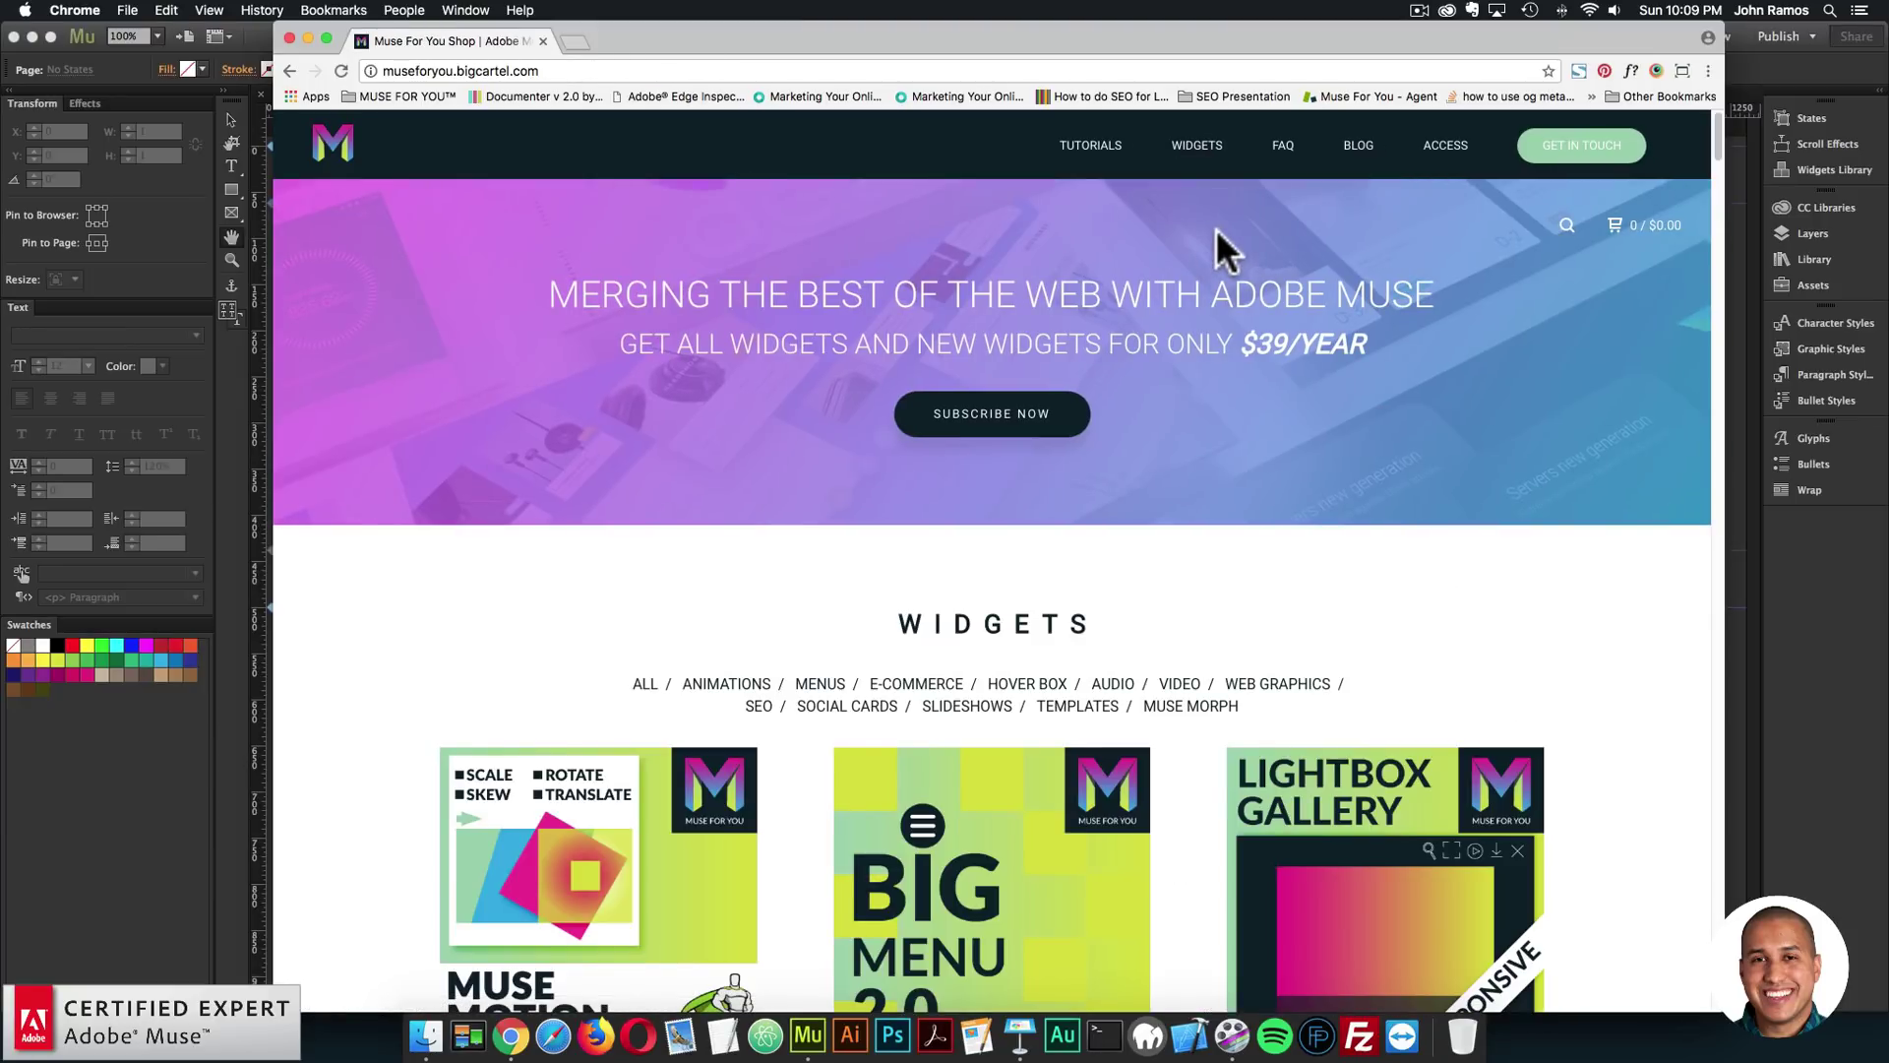
{"action": "scroll", "coordinate": [1247, 257], "scroll_direction": "down", "scroll_amount": 15}
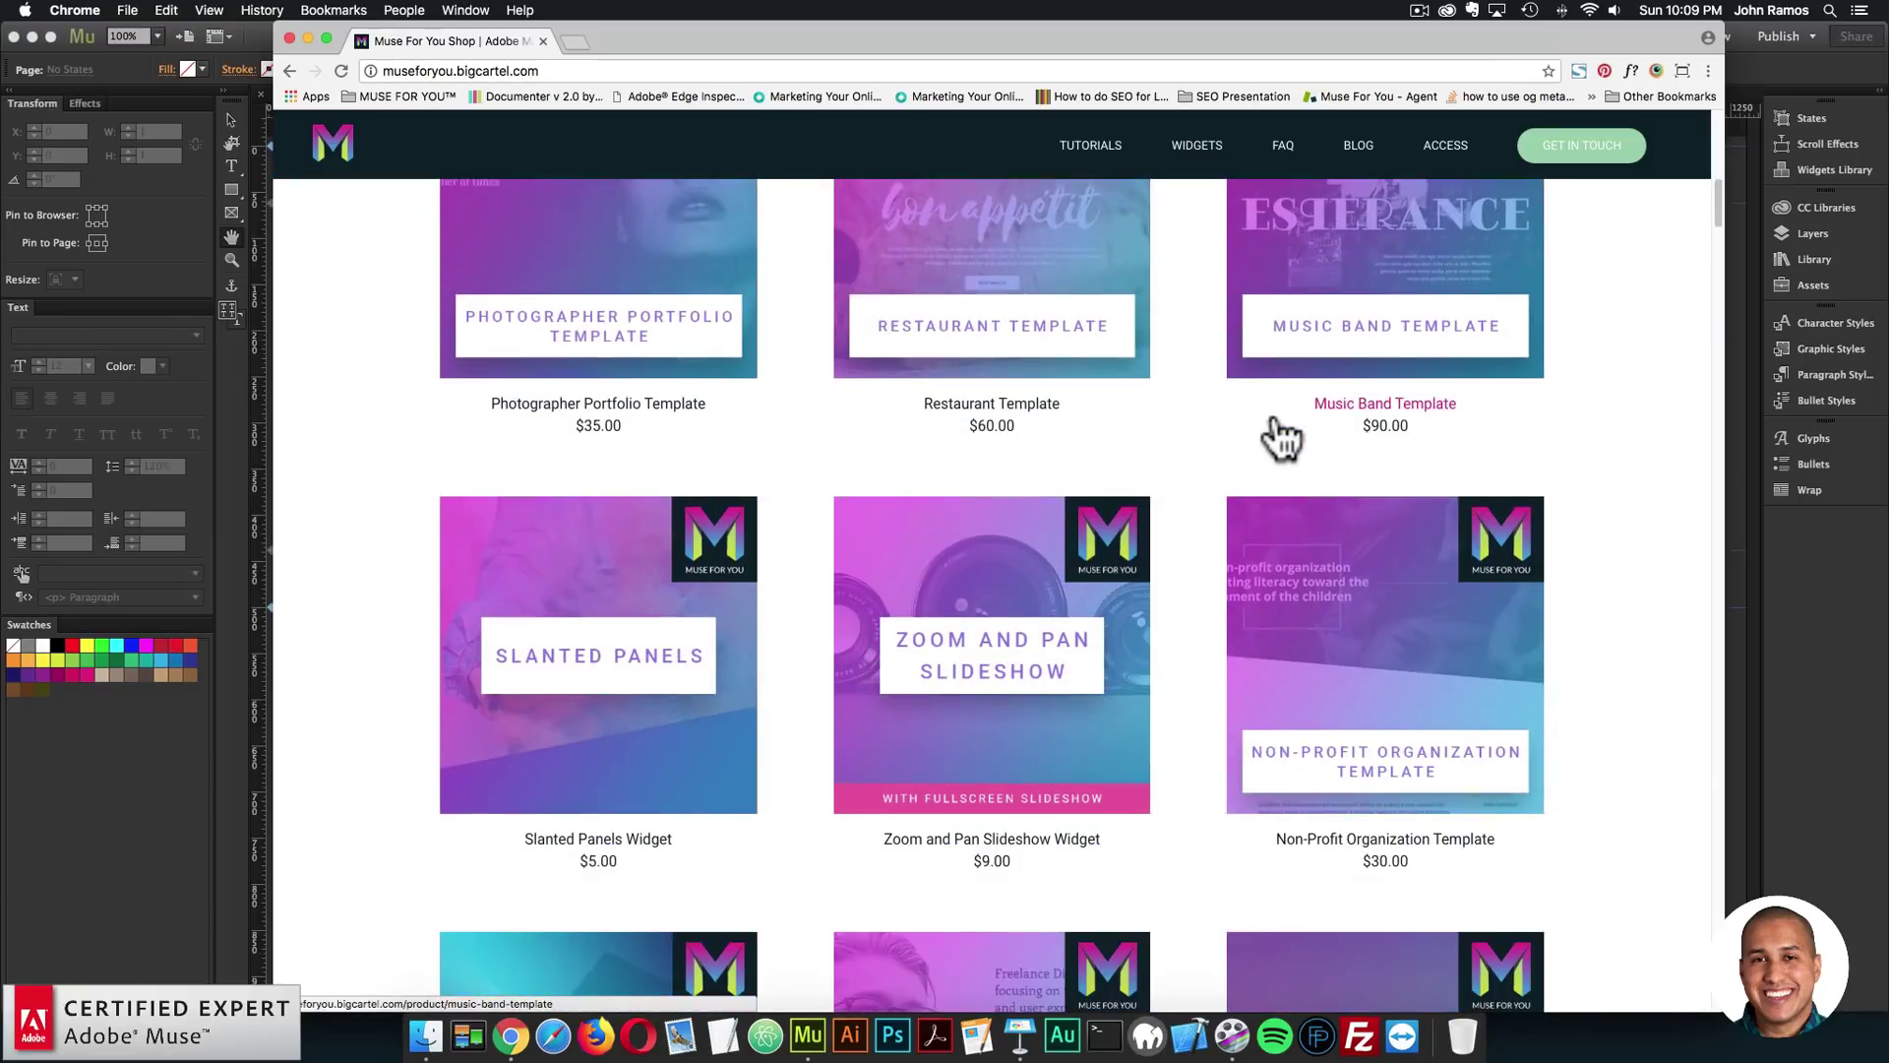
{"action": "scroll", "coordinate": [1280, 433], "scroll_direction": "down", "scroll_amount": 16}
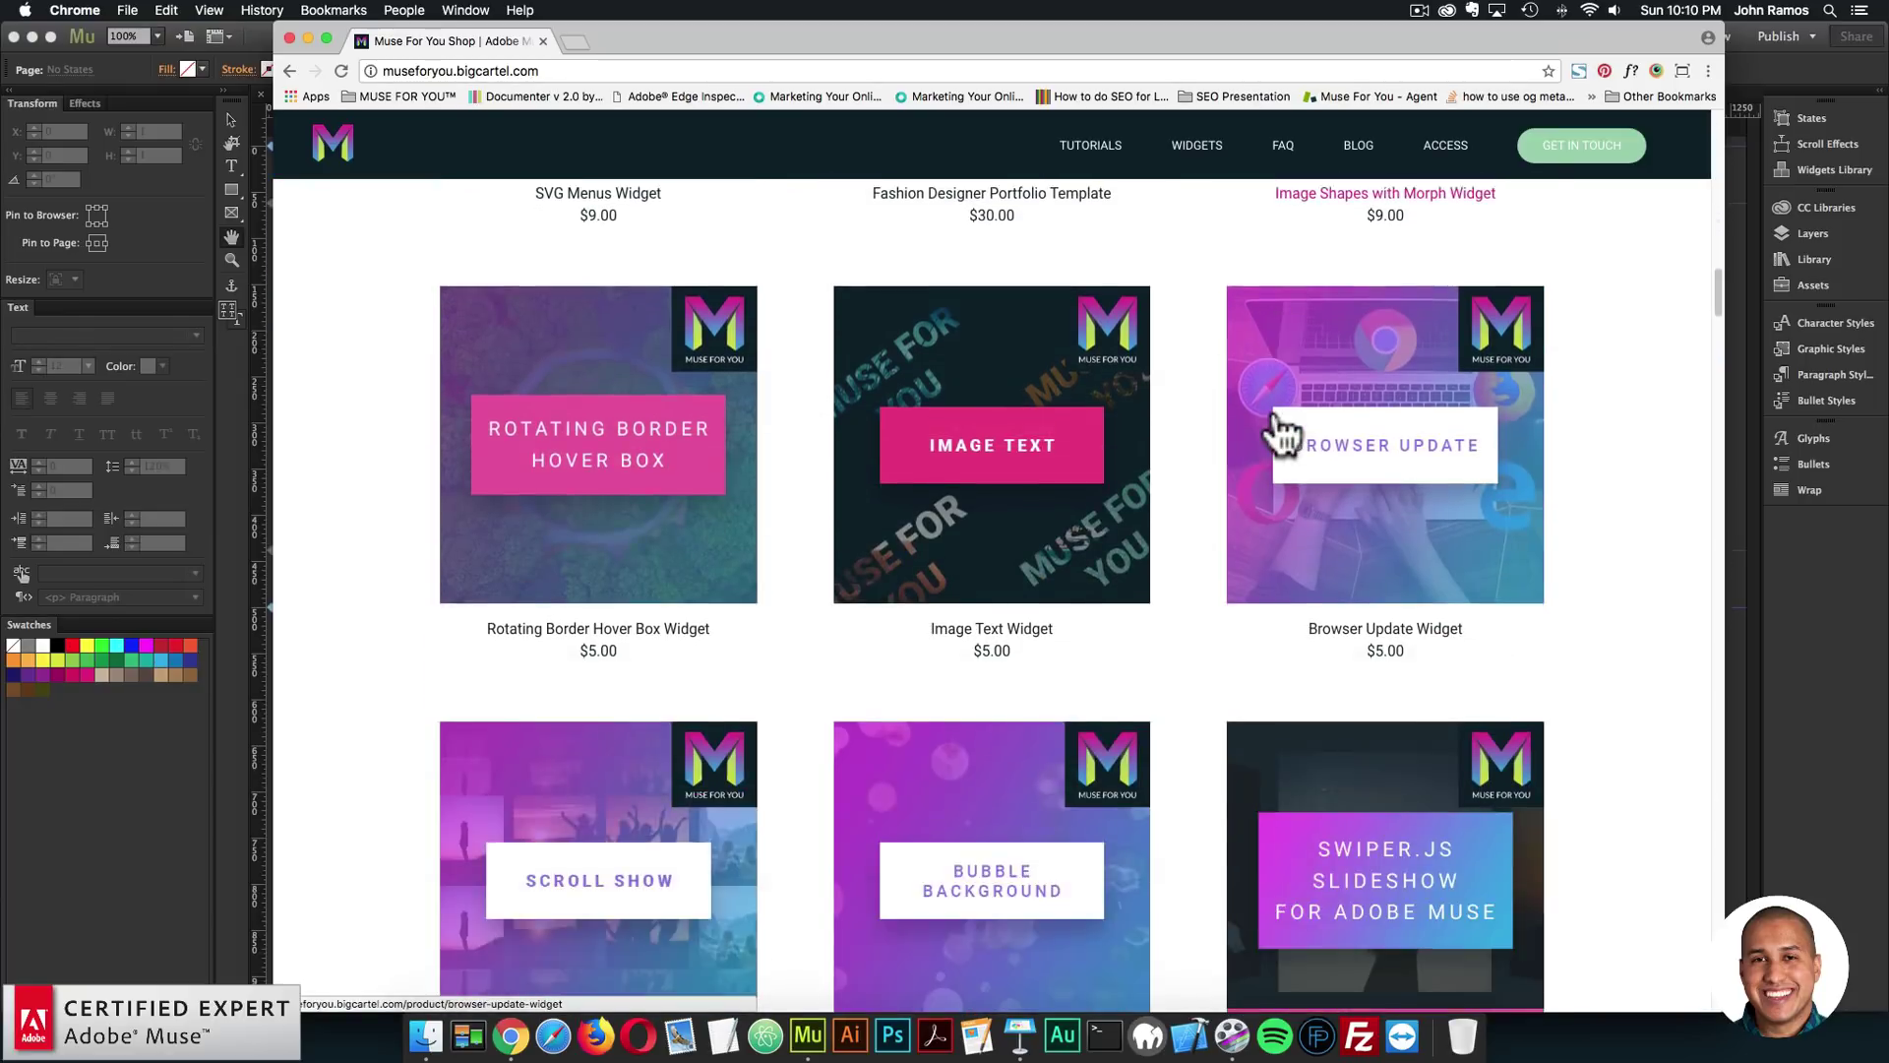
{"action": "scroll", "coordinate": [1280, 433], "scroll_direction": "down", "scroll_amount": 7}
{"action": "scroll", "coordinate": [1279, 433], "scroll_direction": "up", "scroll_amount": 11}
{"action": "scroll", "coordinate": [1388, 645], "scroll_direction": "down", "scroll_amount": 2}
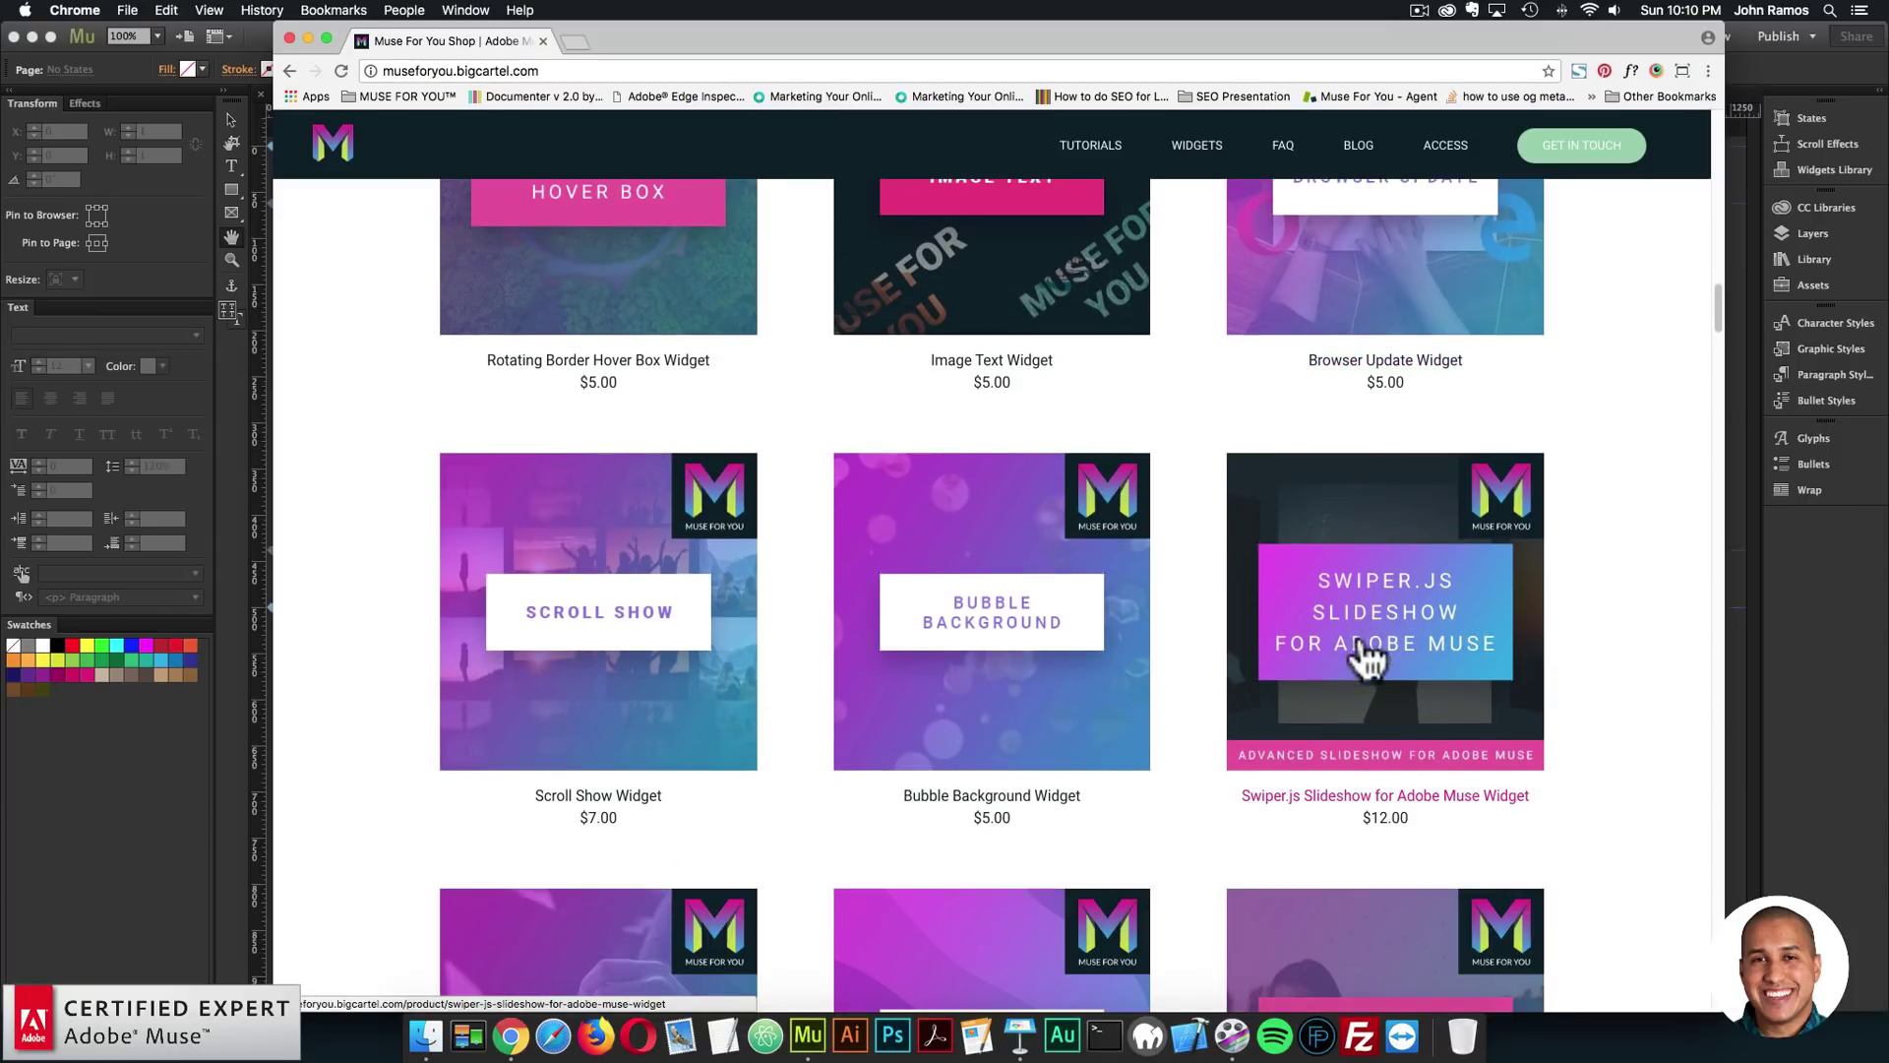
{"action": "left_click", "coordinate": [1406, 652]}
{"action": "scroll", "coordinate": [994, 594], "scroll_direction": "down", "scroll_amount": 9}
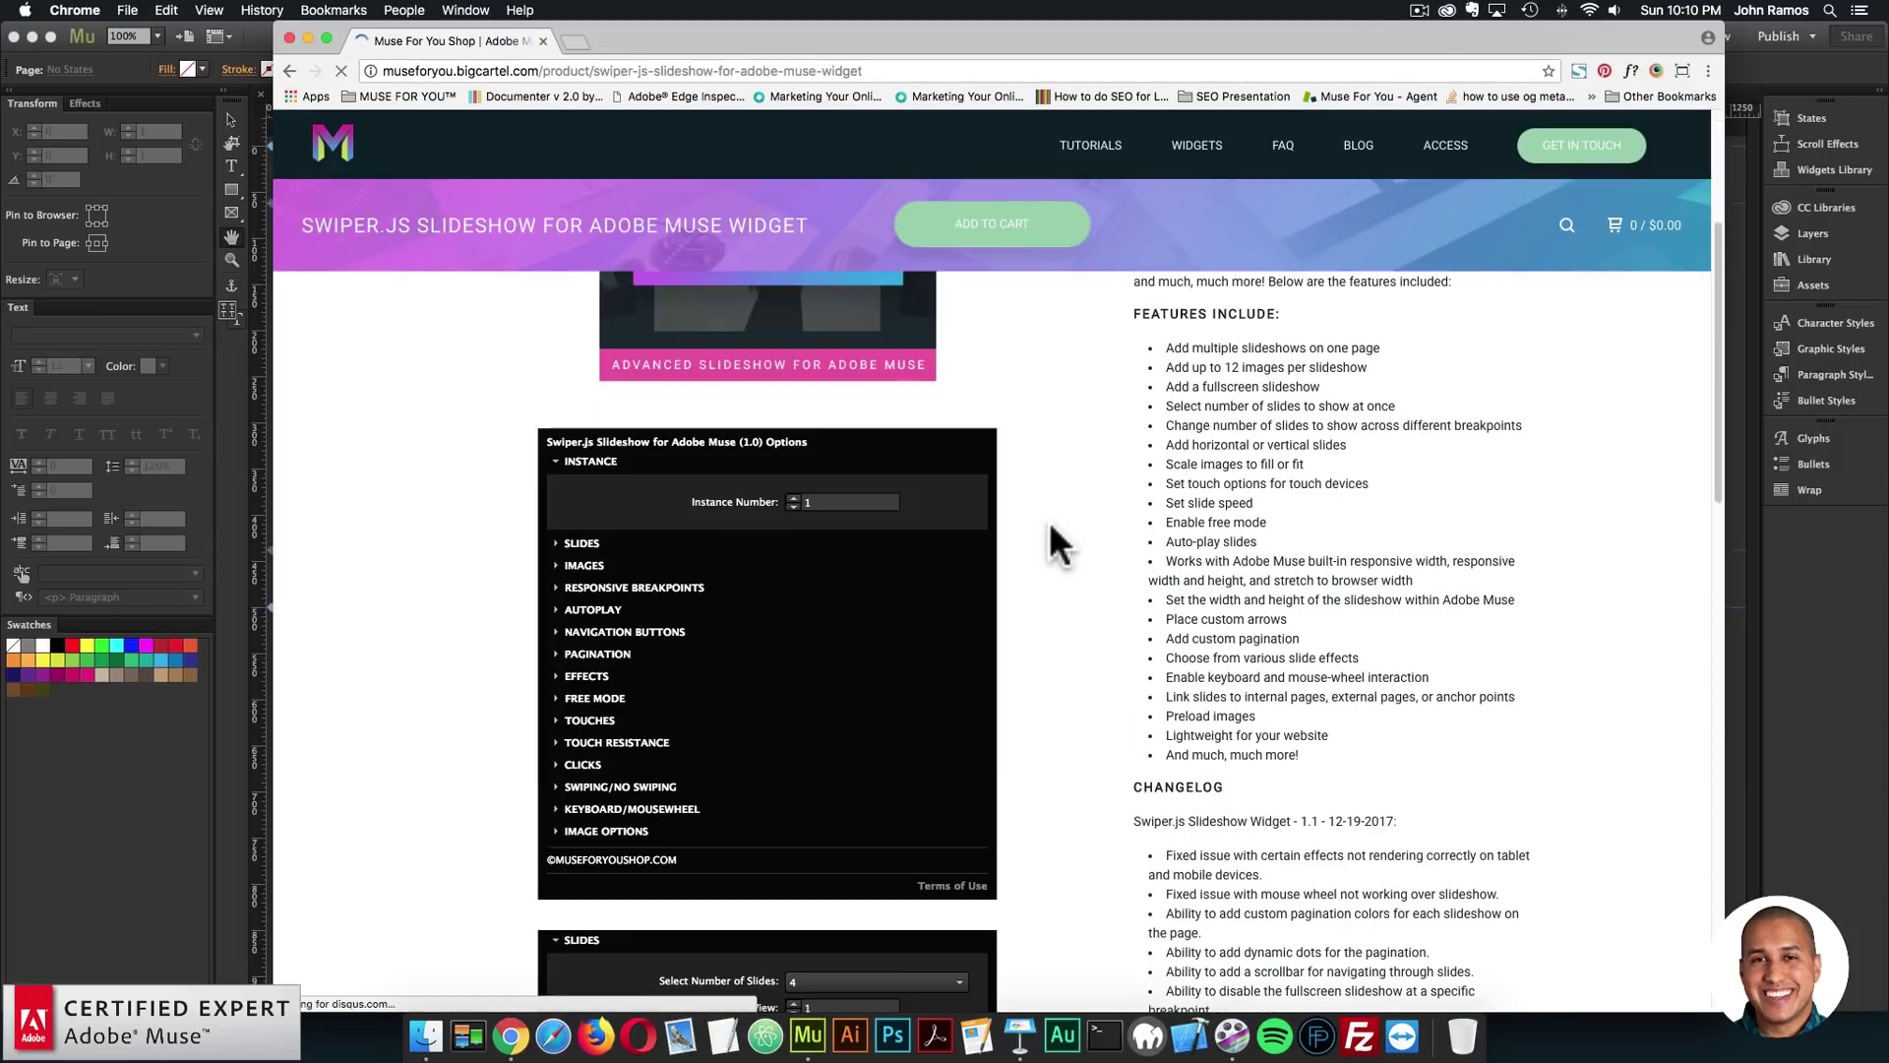
{"action": "scroll", "coordinate": [1156, 556], "scroll_direction": "down", "scroll_amount": 4}
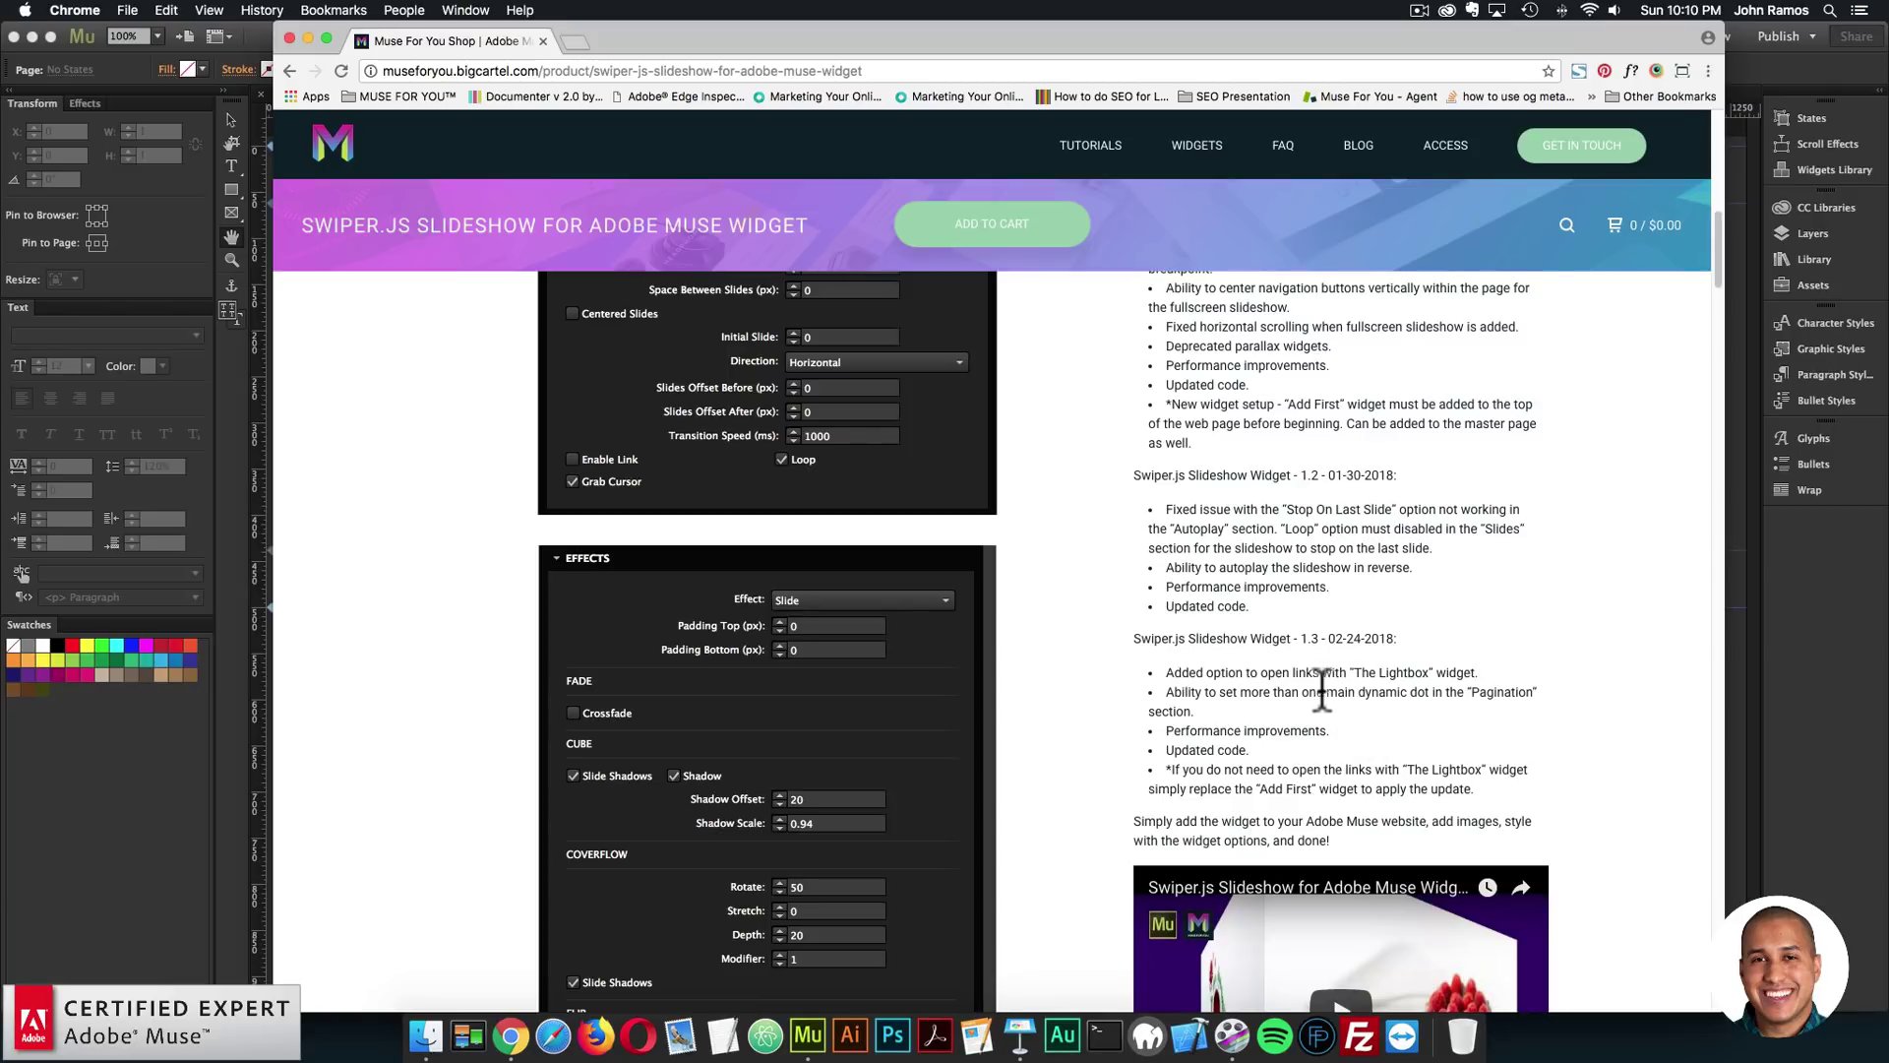
Step: Switch to Adobe Muse and preview the Home page containing the Swiper.js slideshow in the browser
{"action": "left_click", "coordinate": [197, 740]}
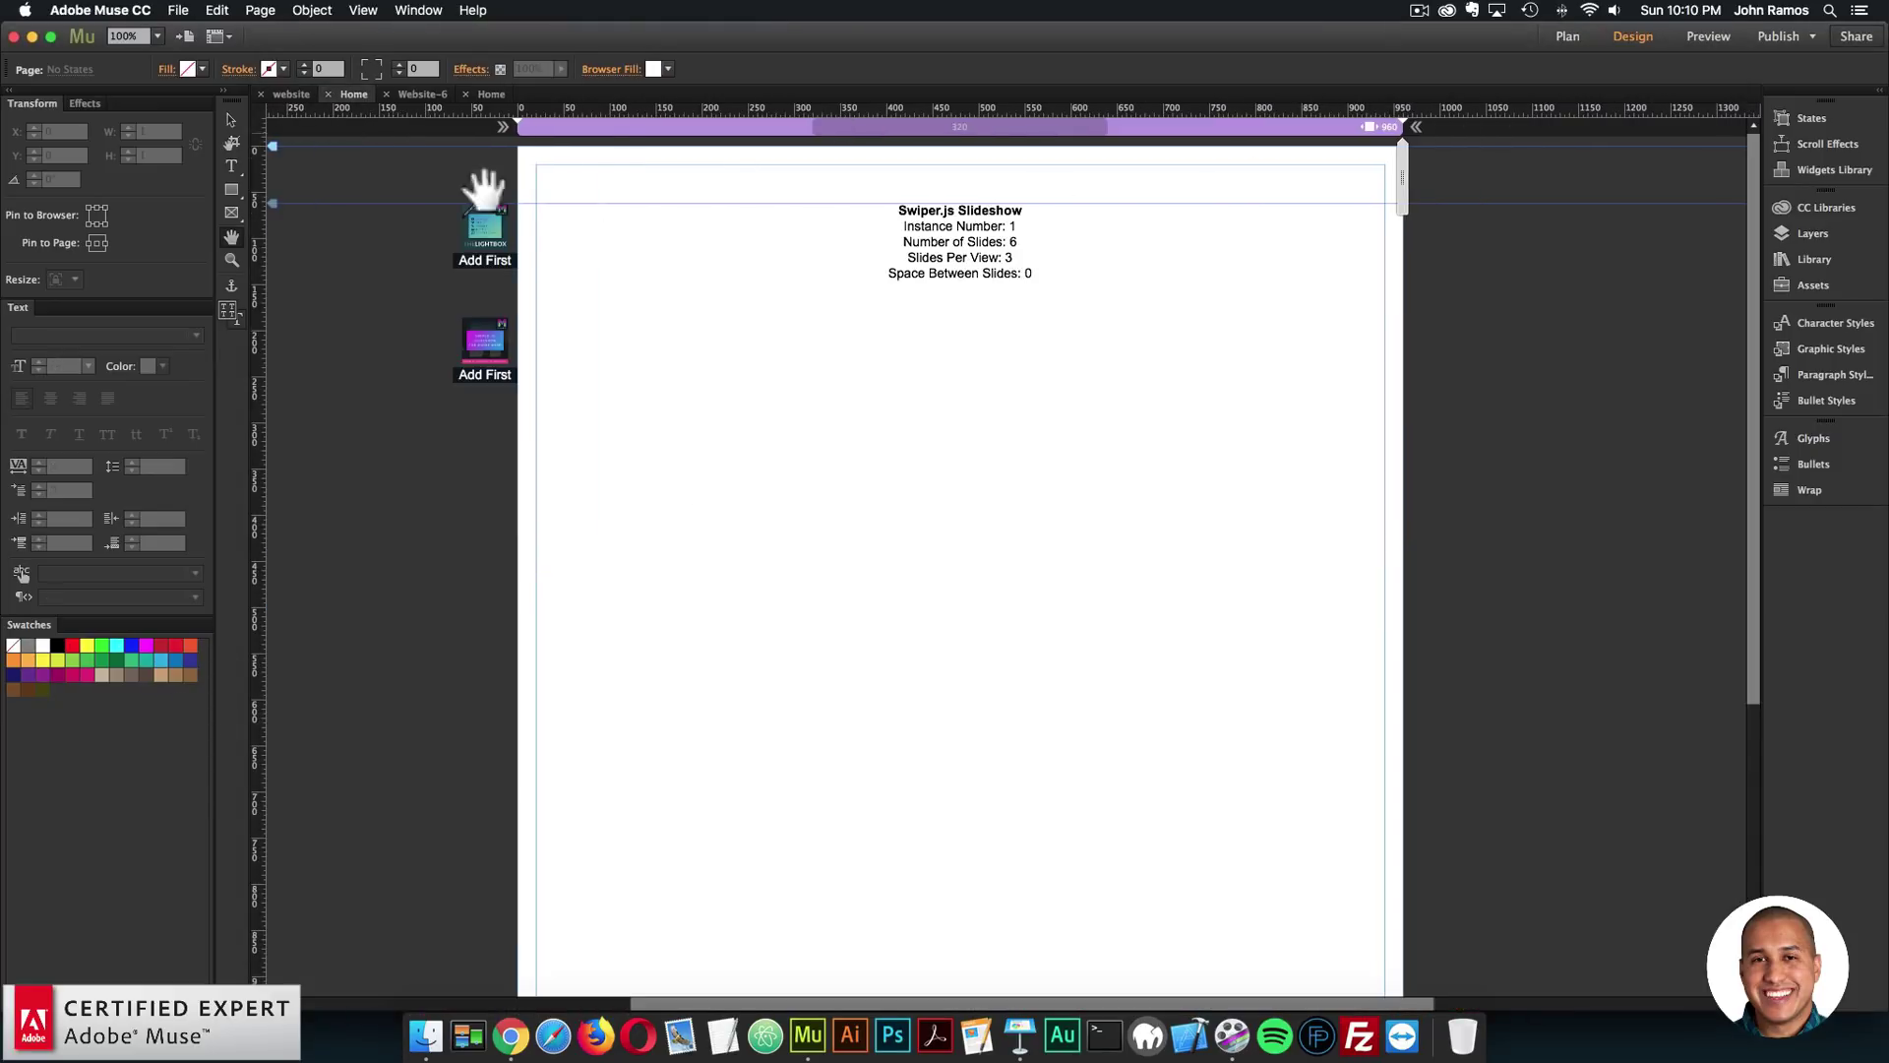
{"action": "left_click", "coordinate": [179, 14]}
{"action": "left_click", "coordinate": [227, 304]}
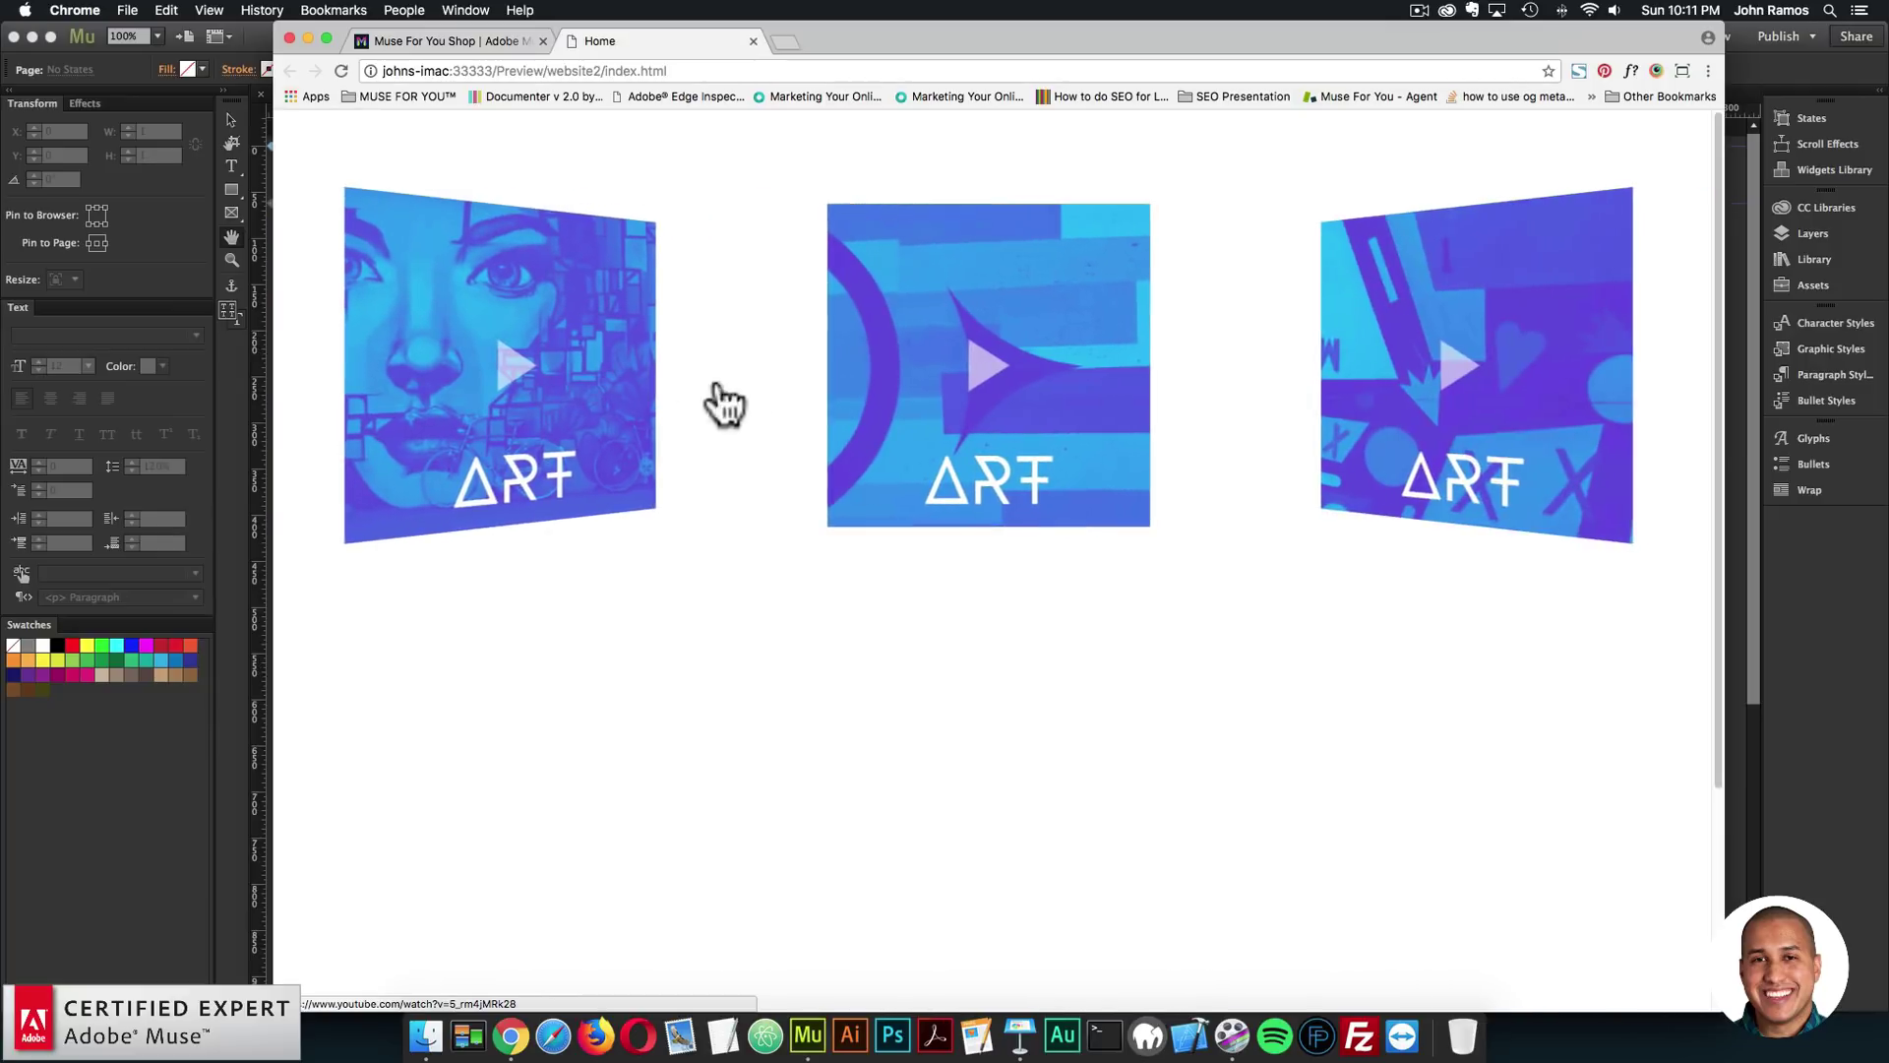
Step: Test the slideshow preview by opening the centre slide's video in the lightbox and closing it, twice
{"action": "left_click", "coordinate": [974, 398]}
{"action": "left_click", "coordinate": [1063, 253]}
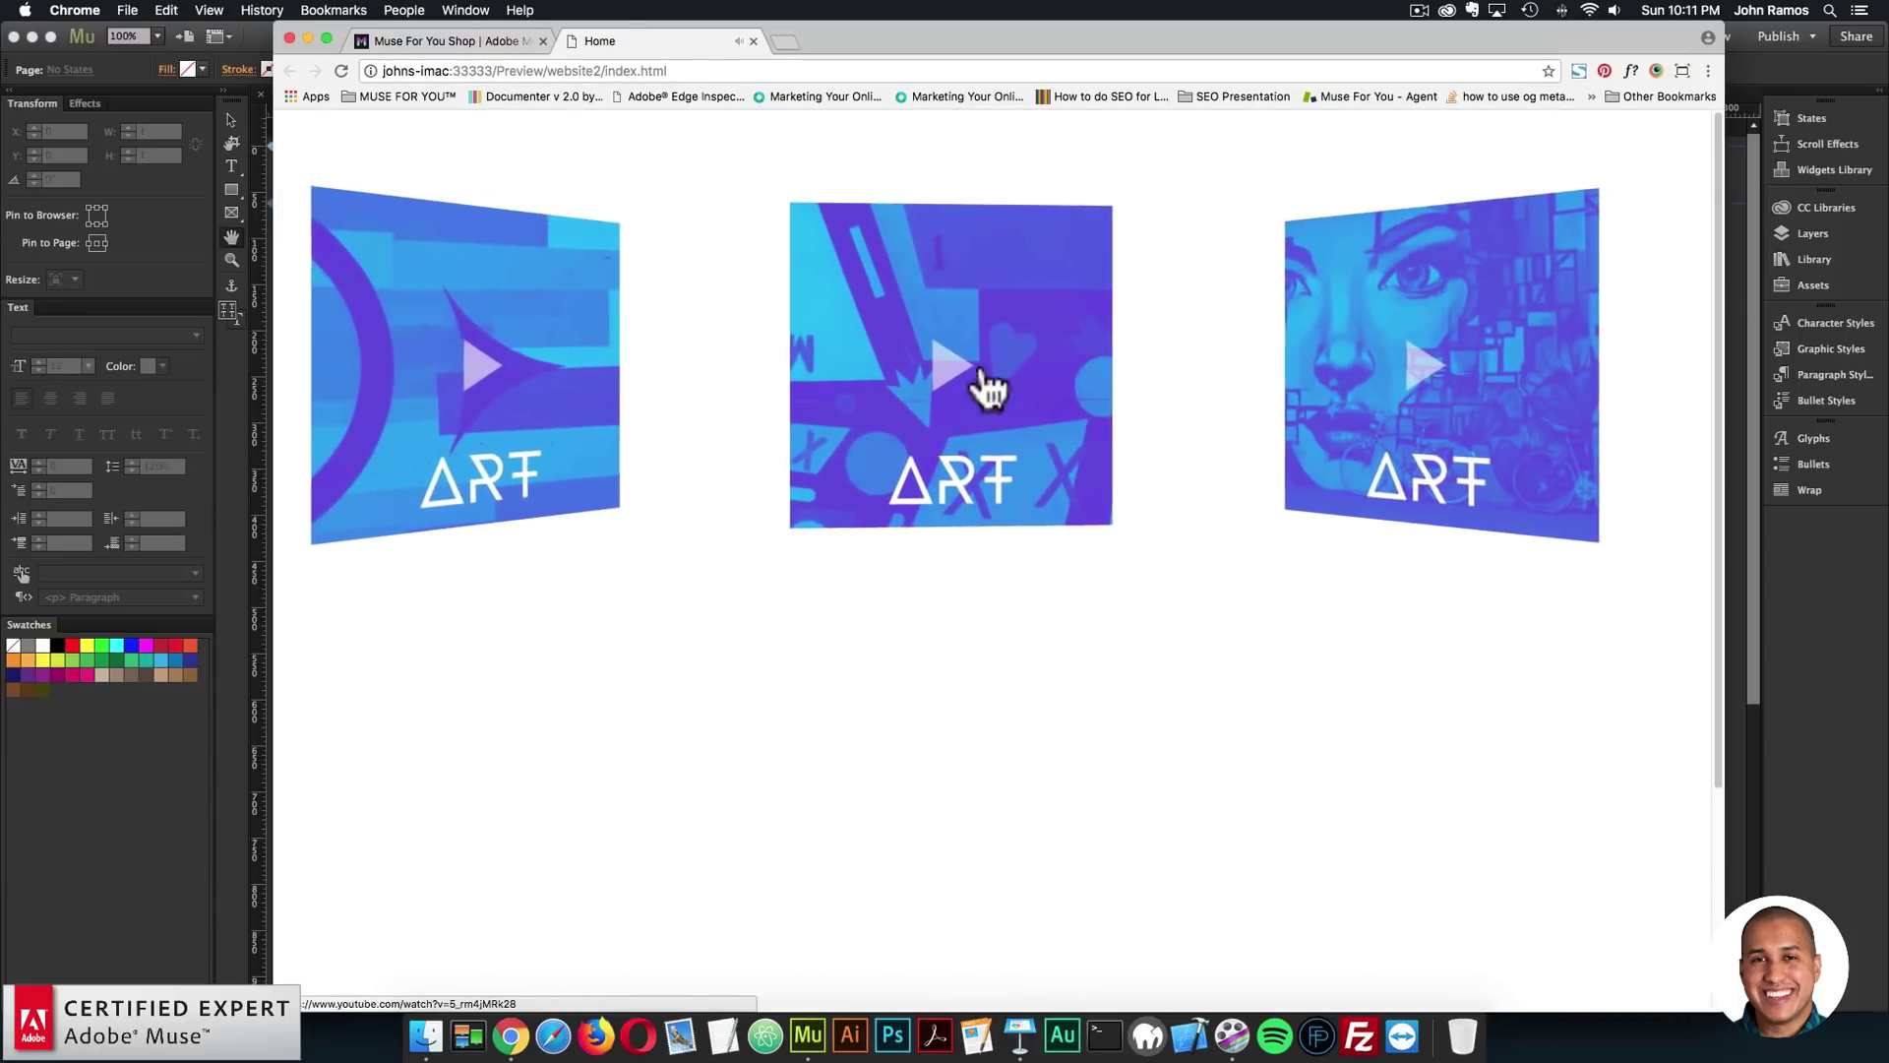
{"action": "left_click", "coordinate": [1000, 372]}
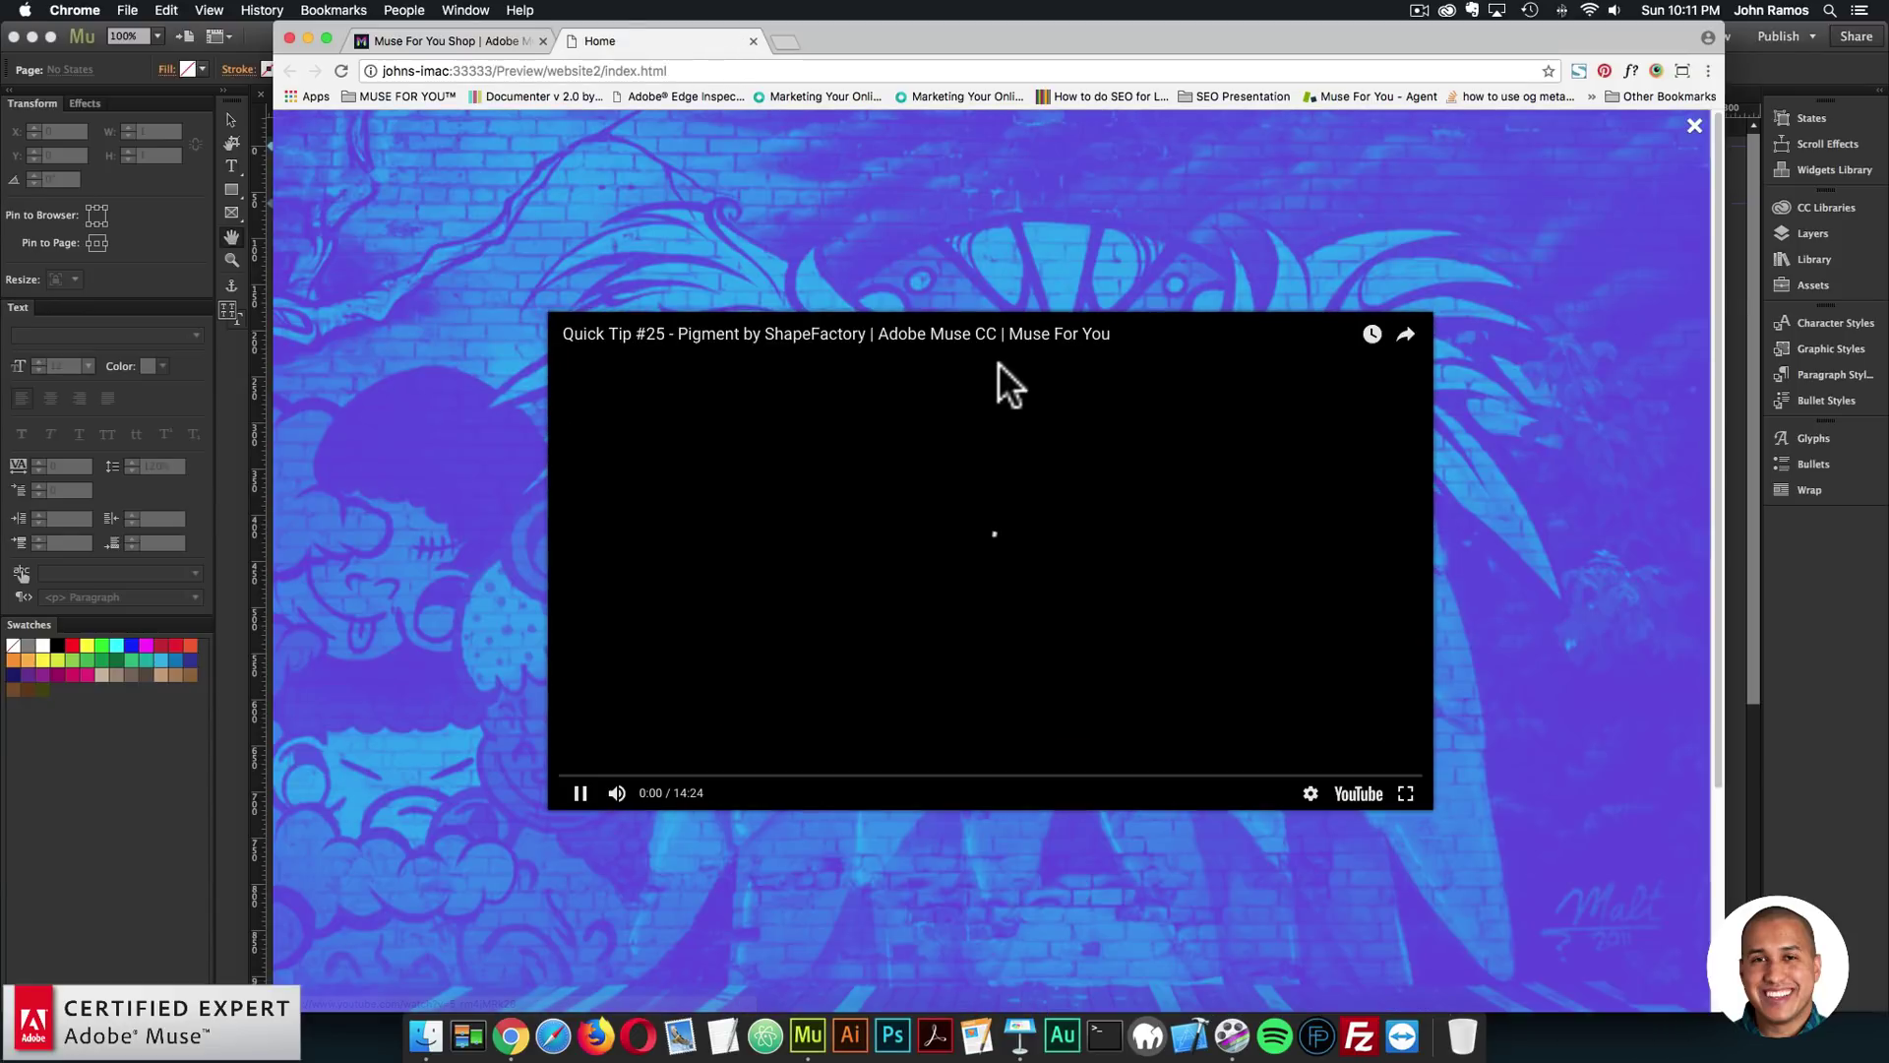
{"action": "left_click", "coordinate": [1063, 262]}
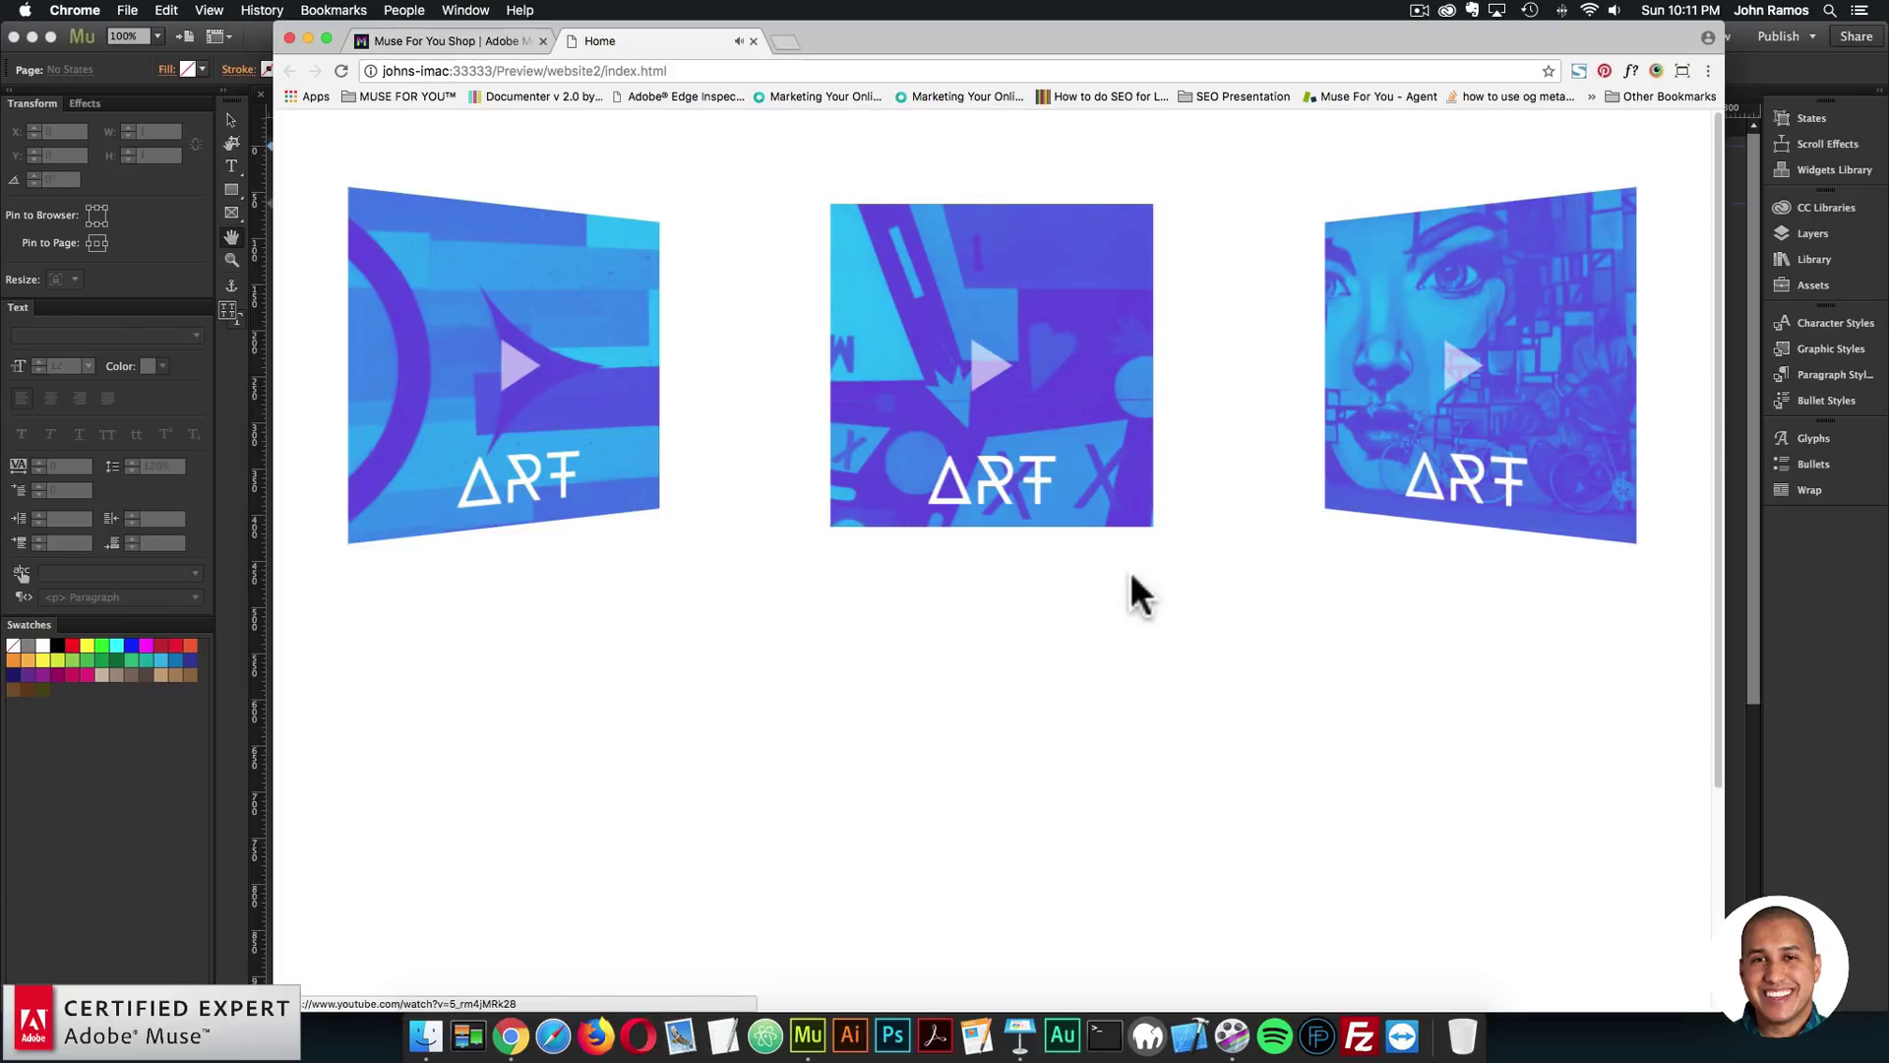
Step: Go back to the Swiper.js Slideshow product page and review the version 1.3 changelog entries
{"action": "left_click", "coordinate": [543, 55]}
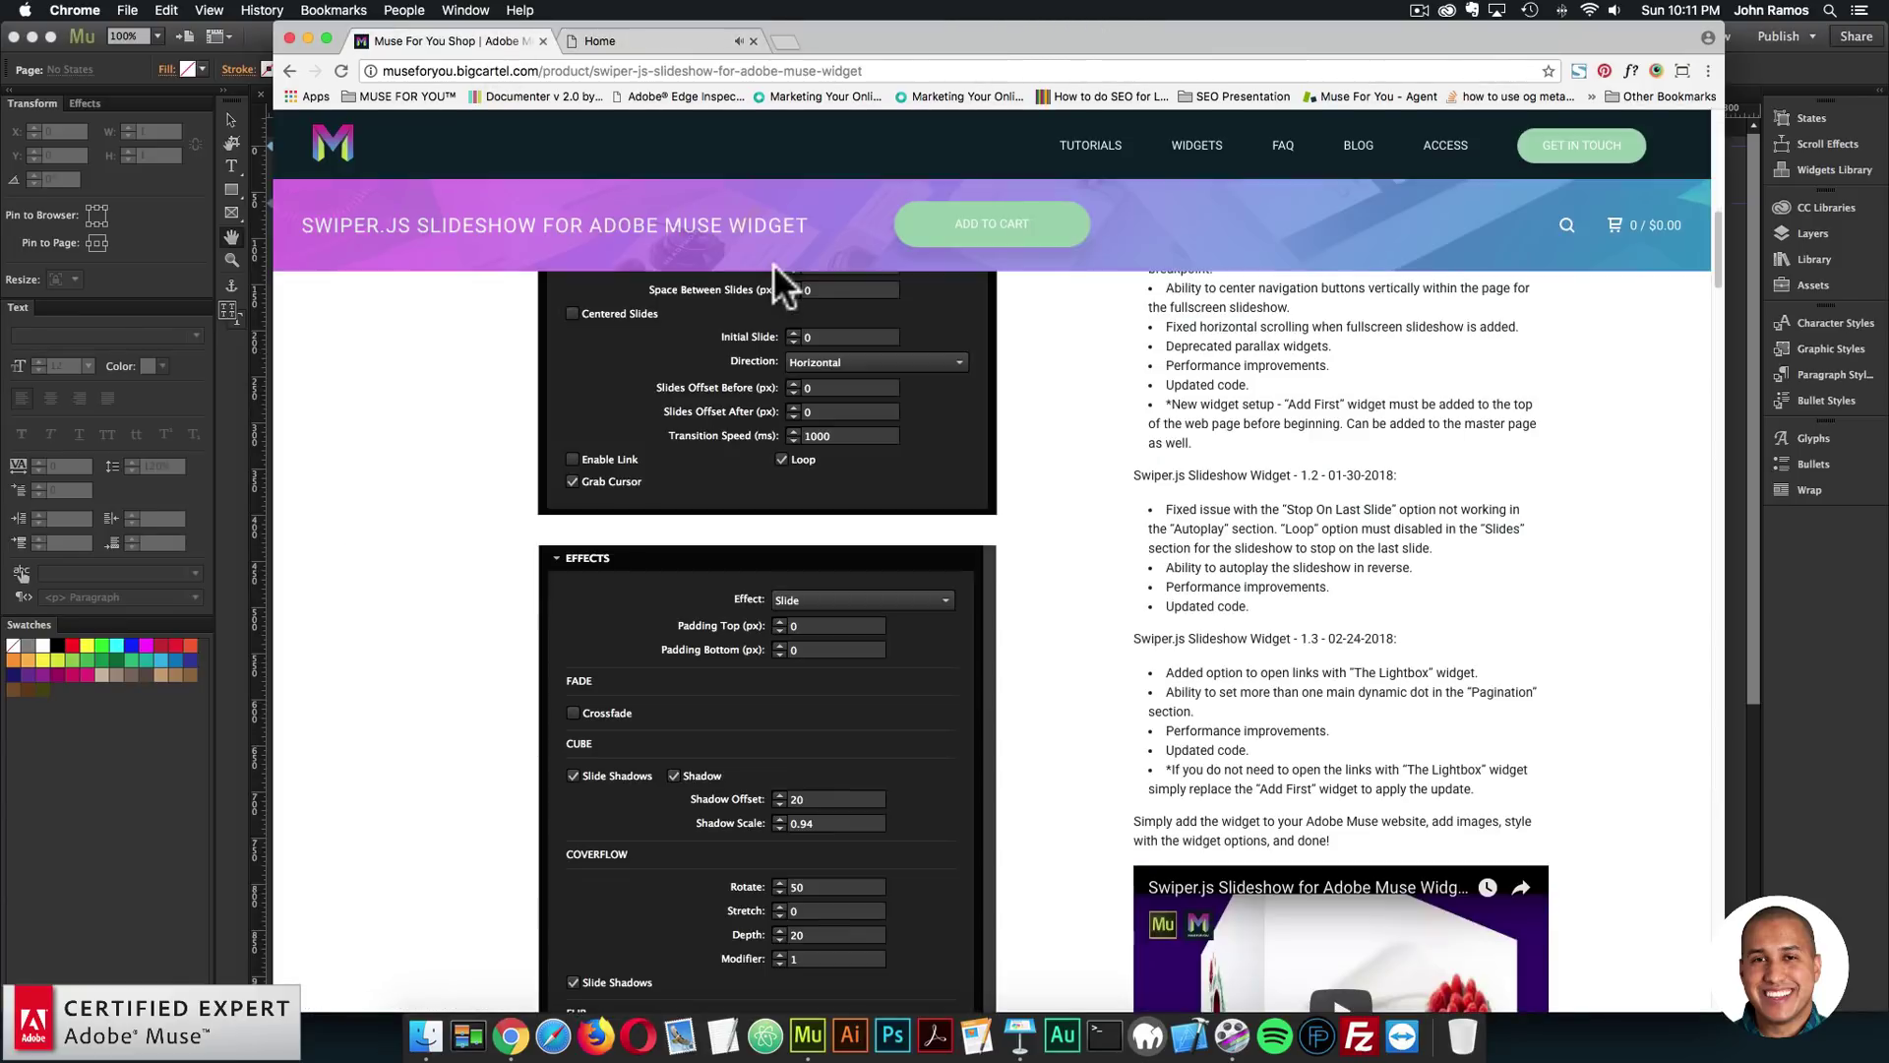
{"action": "scroll", "coordinate": [1333, 885], "scroll_direction": "down", "scroll_amount": 2}
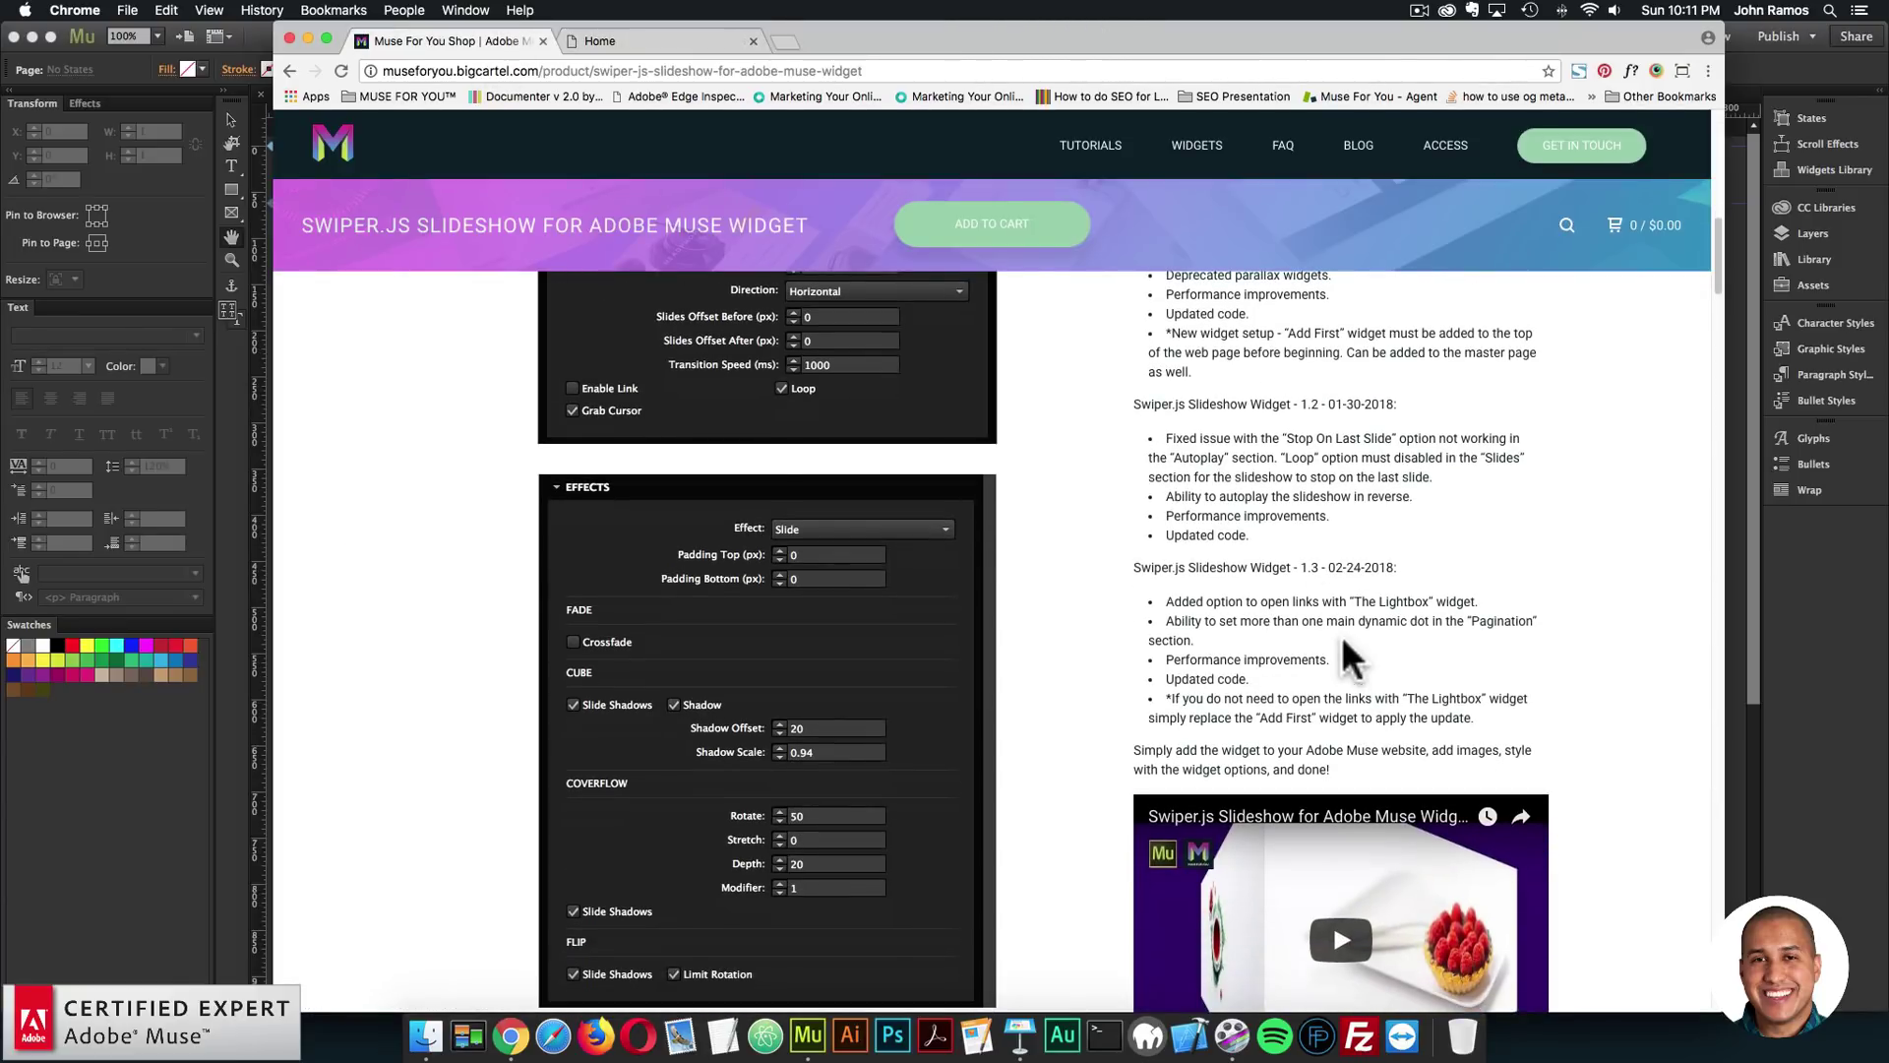
{"action": "scroll", "coordinate": [1321, 686], "scroll_direction": "up", "scroll_amount": 1}
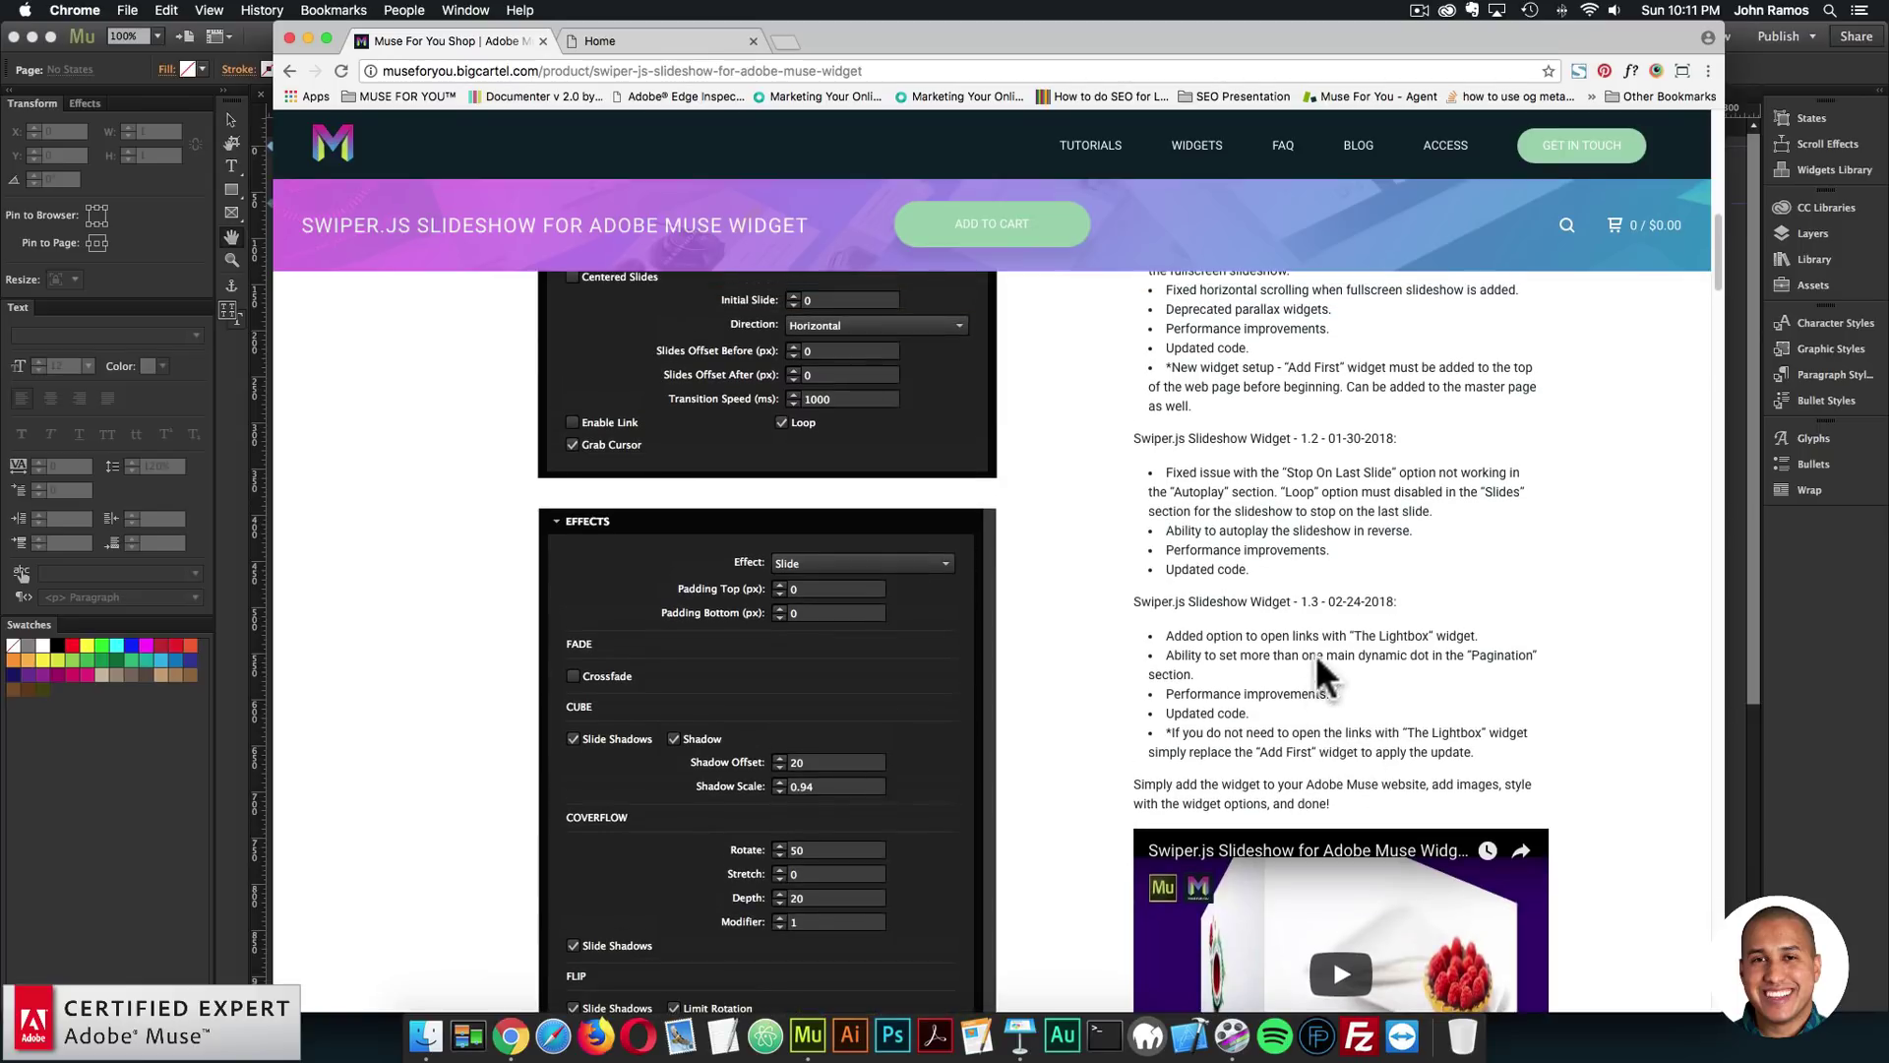
Step: Return to the slideshow preview, open the centre slide's video in the lightbox once more and close it
{"action": "left_click", "coordinate": [600, 41]}
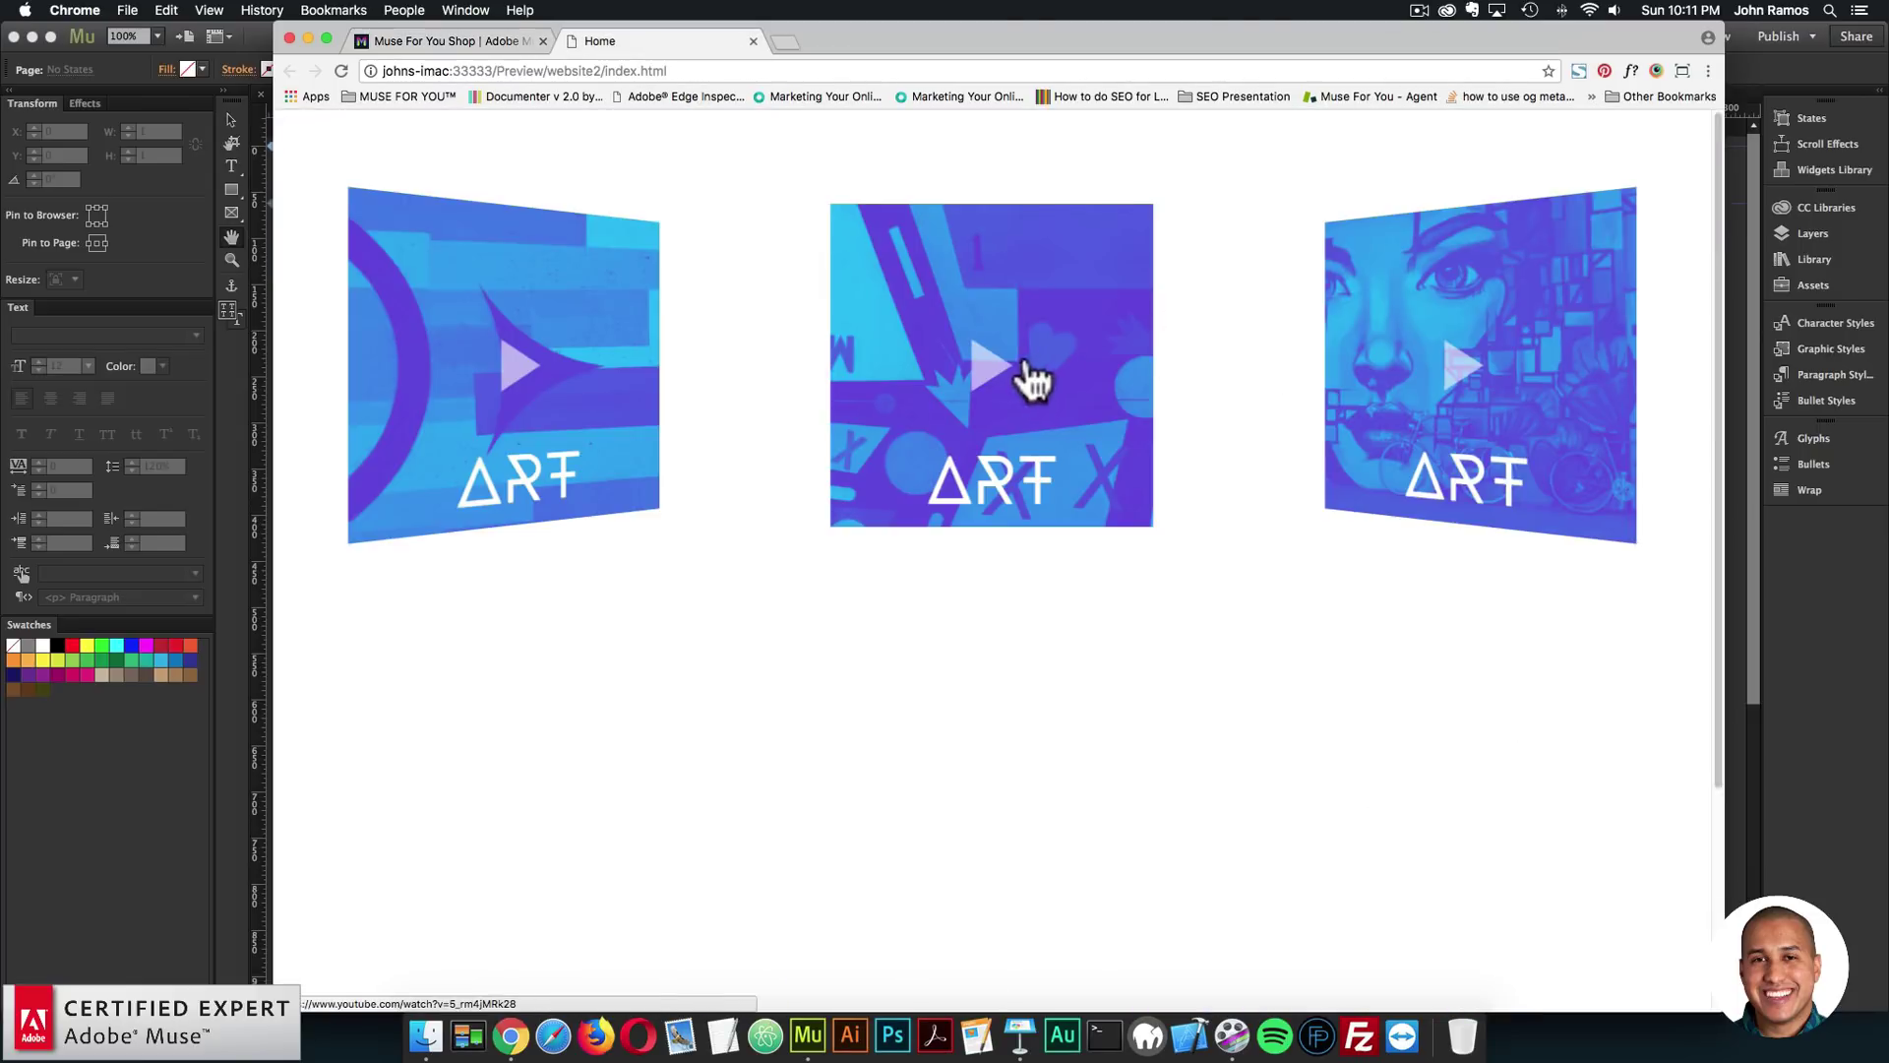
{"action": "left_click", "coordinate": [994, 366]}
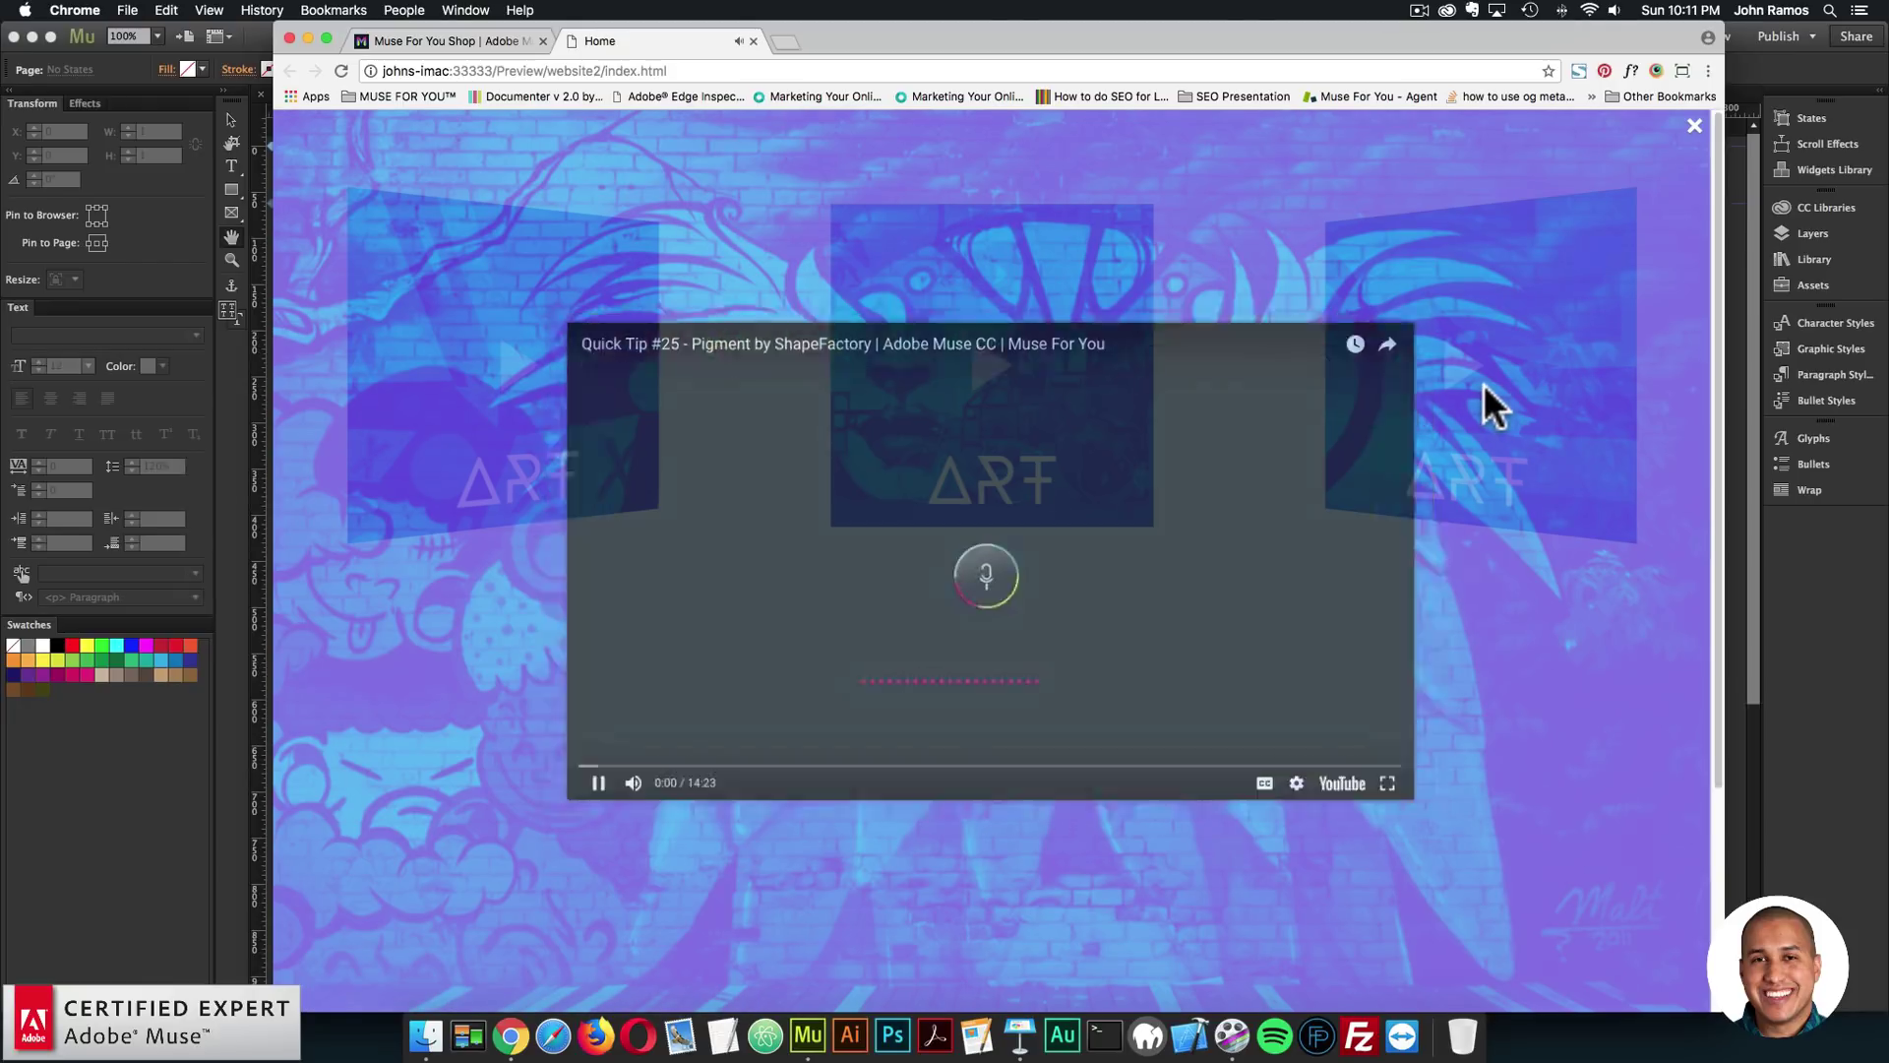
{"action": "left_click", "coordinate": [1484, 384]}
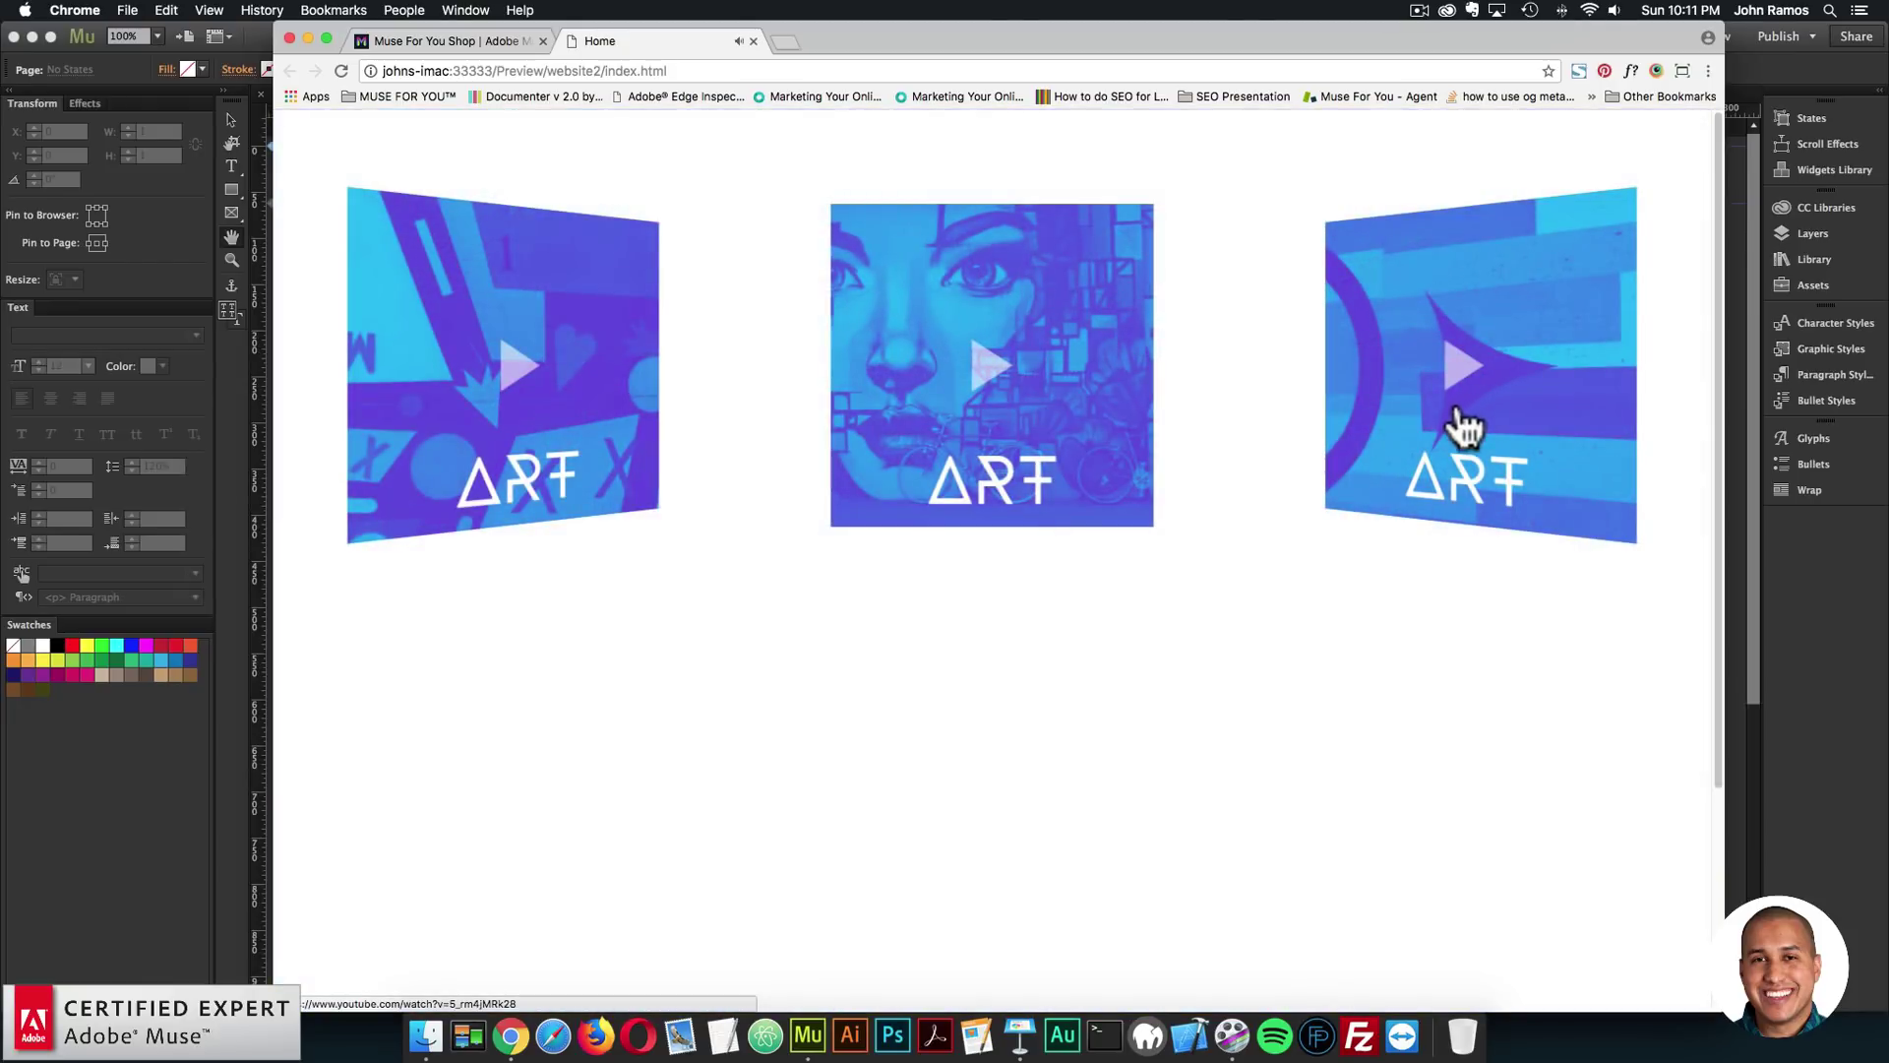
Step: Go back to the shop's widget catalogue, open The Animator Widget page and read its changelog through version 2.4
{"action": "left_click", "coordinate": [463, 41]}
{"action": "scroll", "coordinate": [979, 287], "scroll_direction": "up", "scroll_amount": 3}
{"action": "left_click", "coordinate": [1197, 148]}
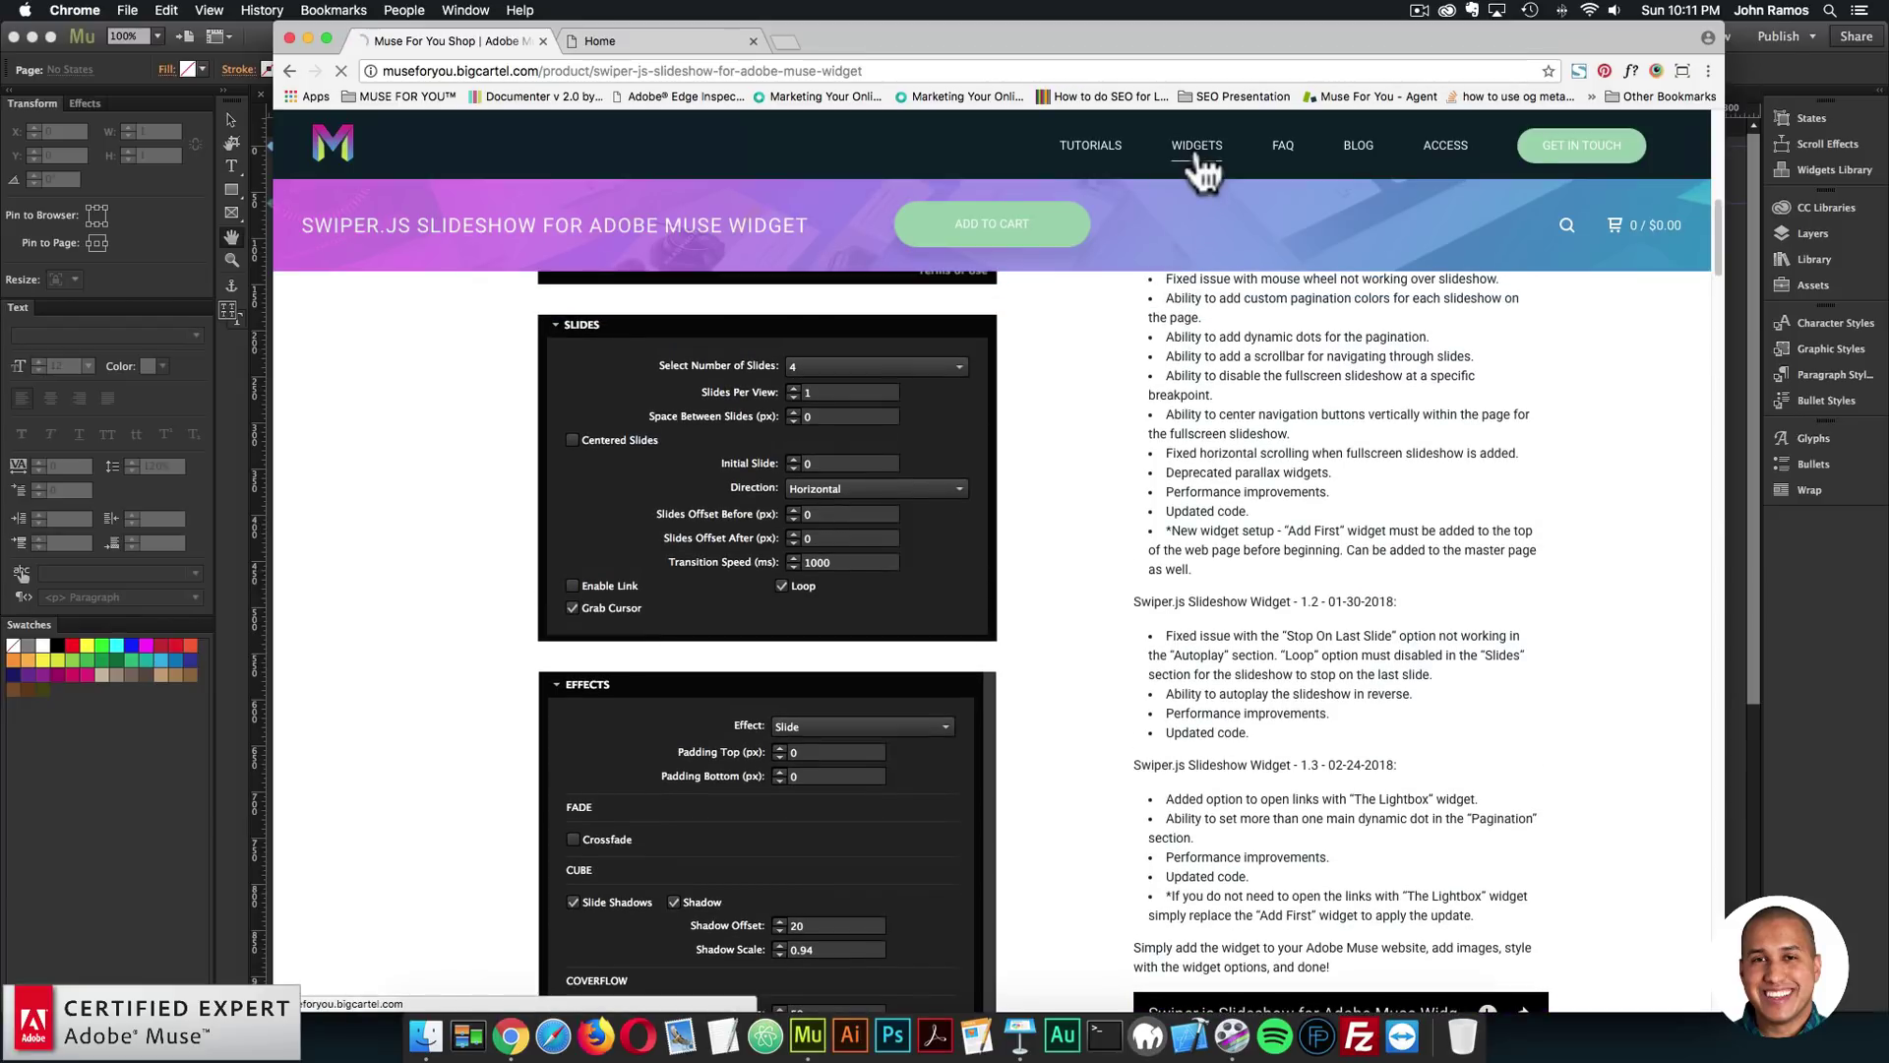
{"action": "scroll", "coordinate": [1190, 458], "scroll_direction": "down", "scroll_amount": 10}
{"action": "scroll", "coordinate": [1186, 447], "scroll_direction": "down", "scroll_amount": 20}
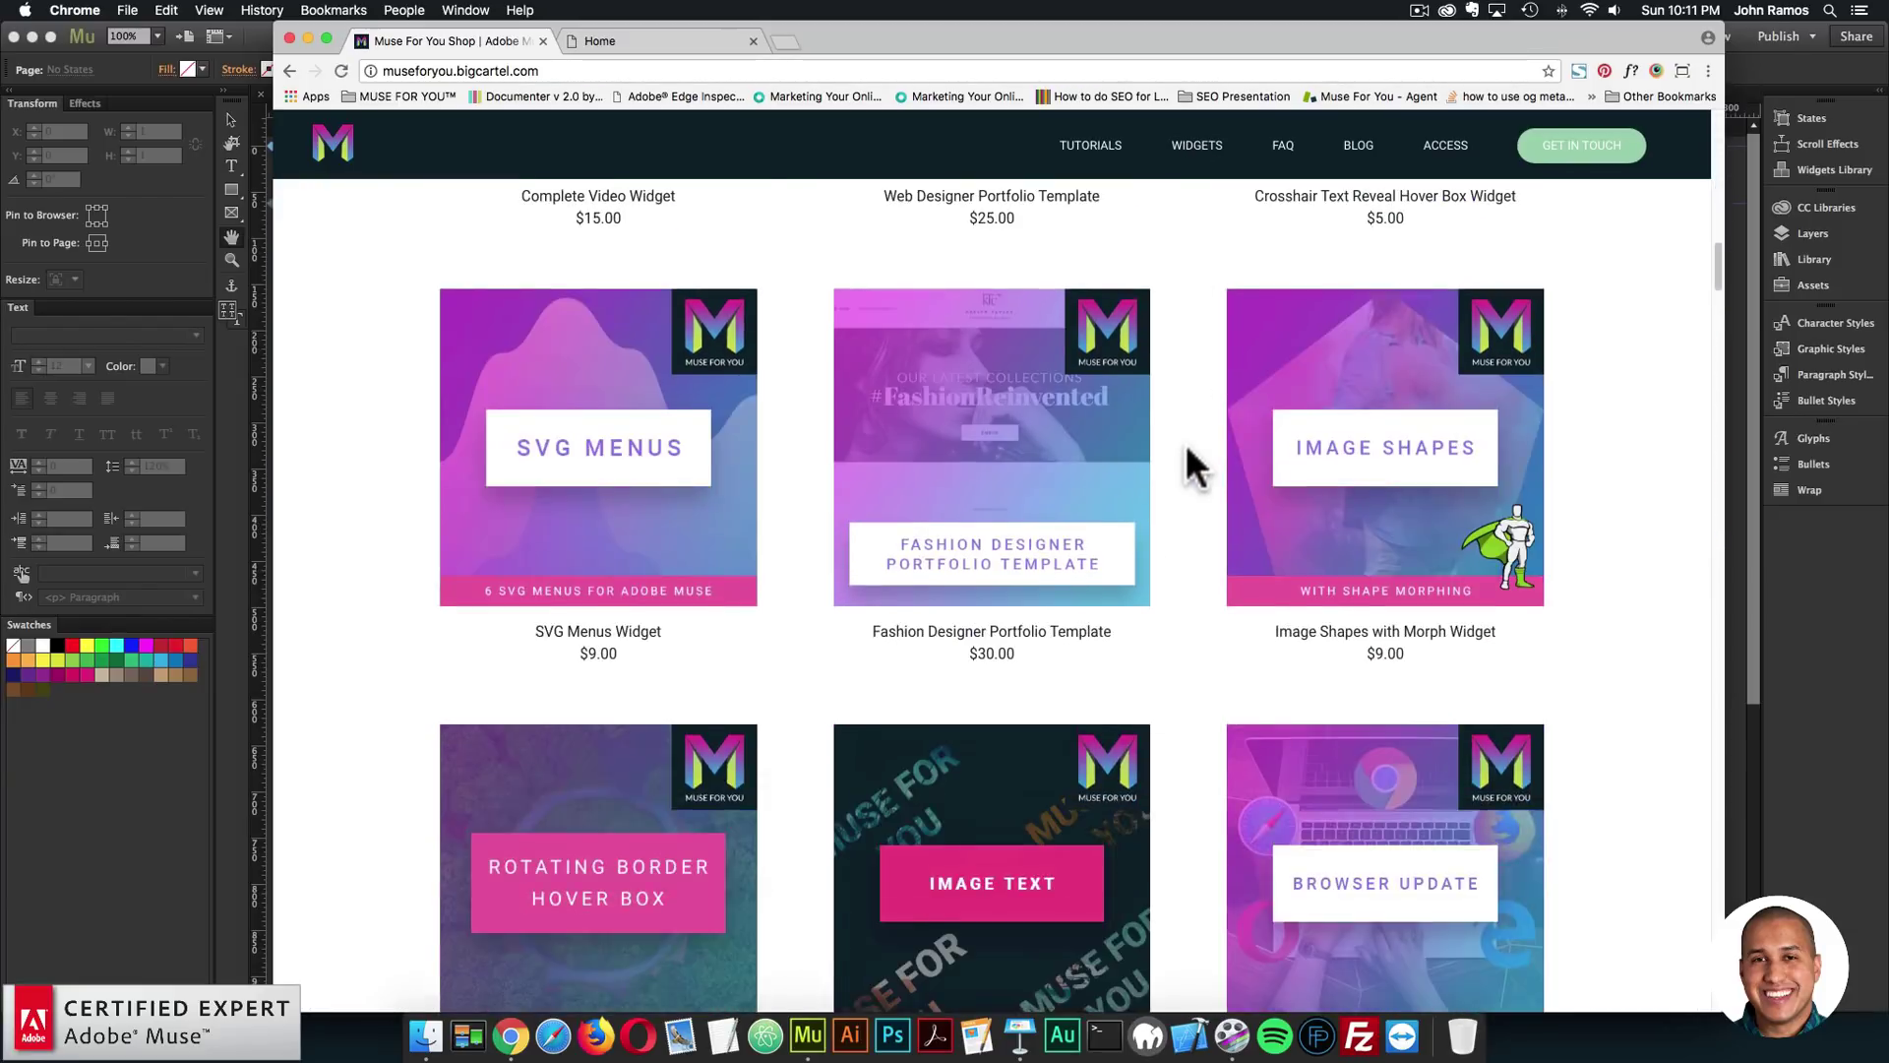
{"action": "scroll", "coordinate": [1186, 448], "scroll_direction": "down", "scroll_amount": 20}
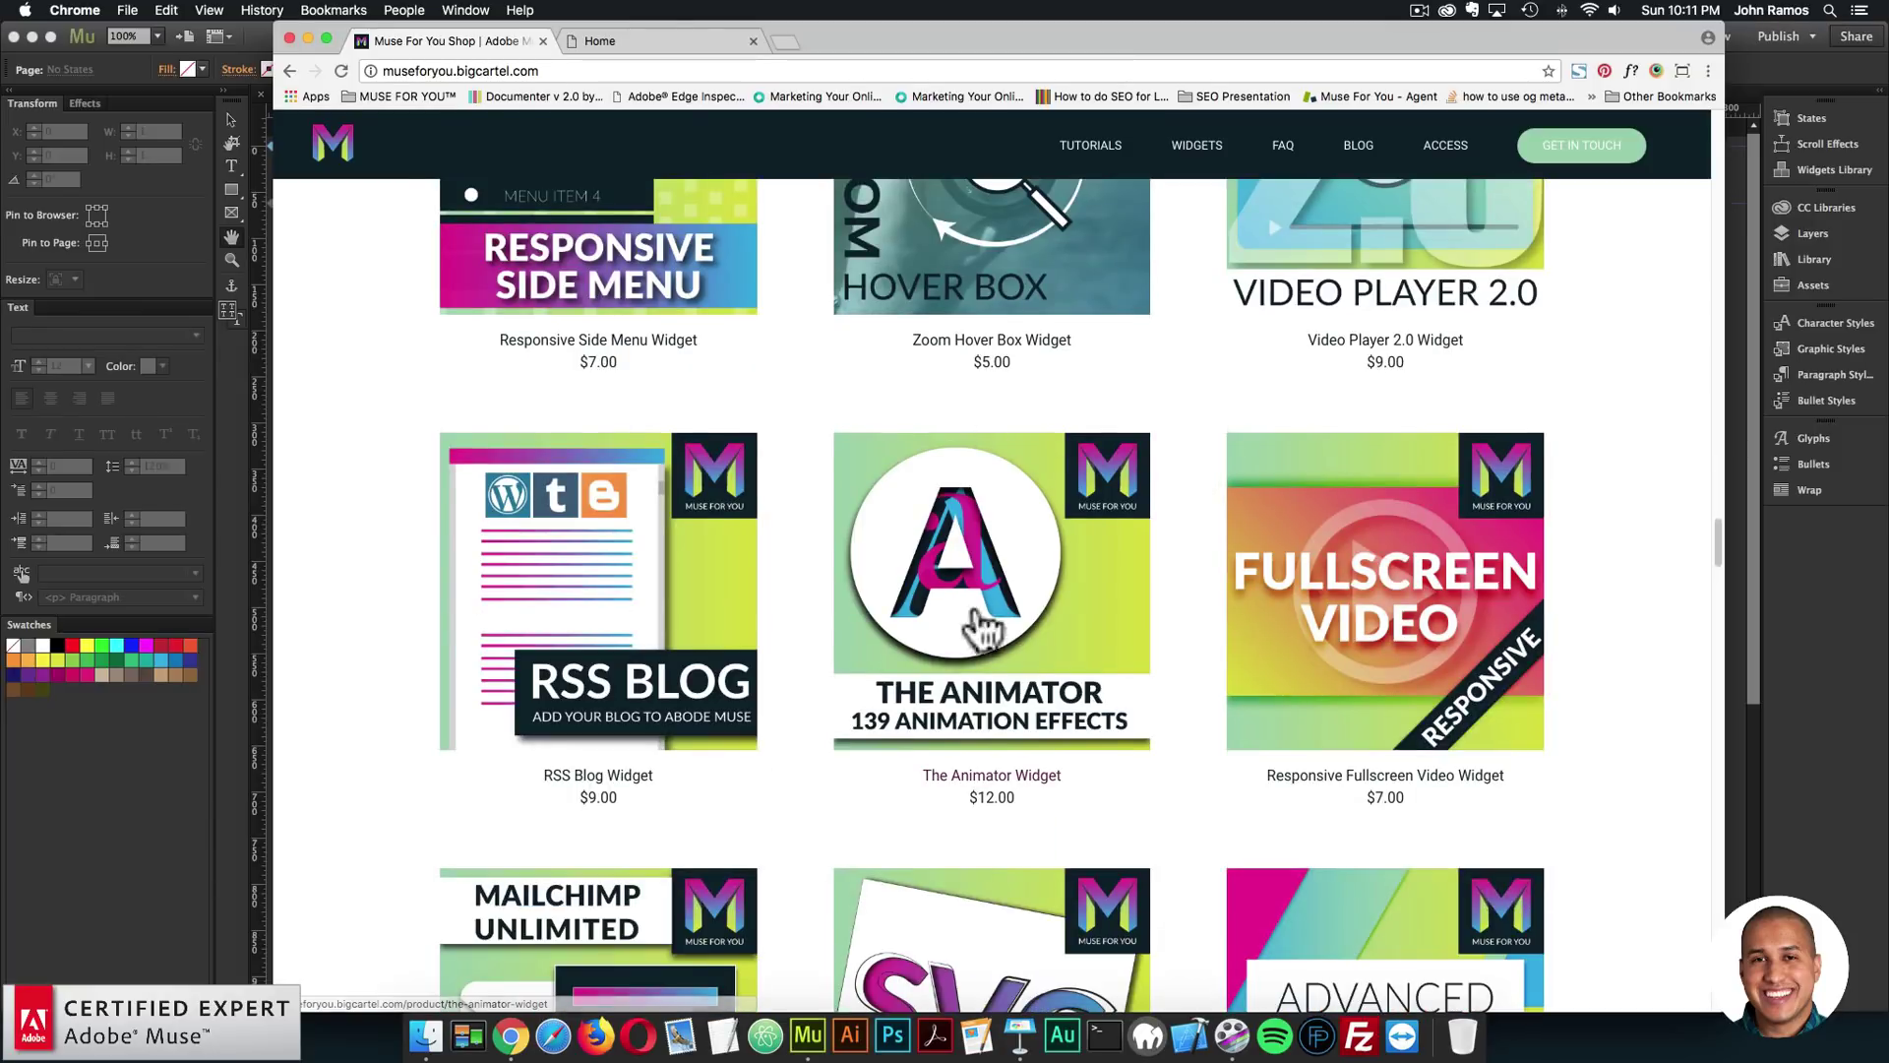
{"action": "left_click", "coordinate": [984, 630]}
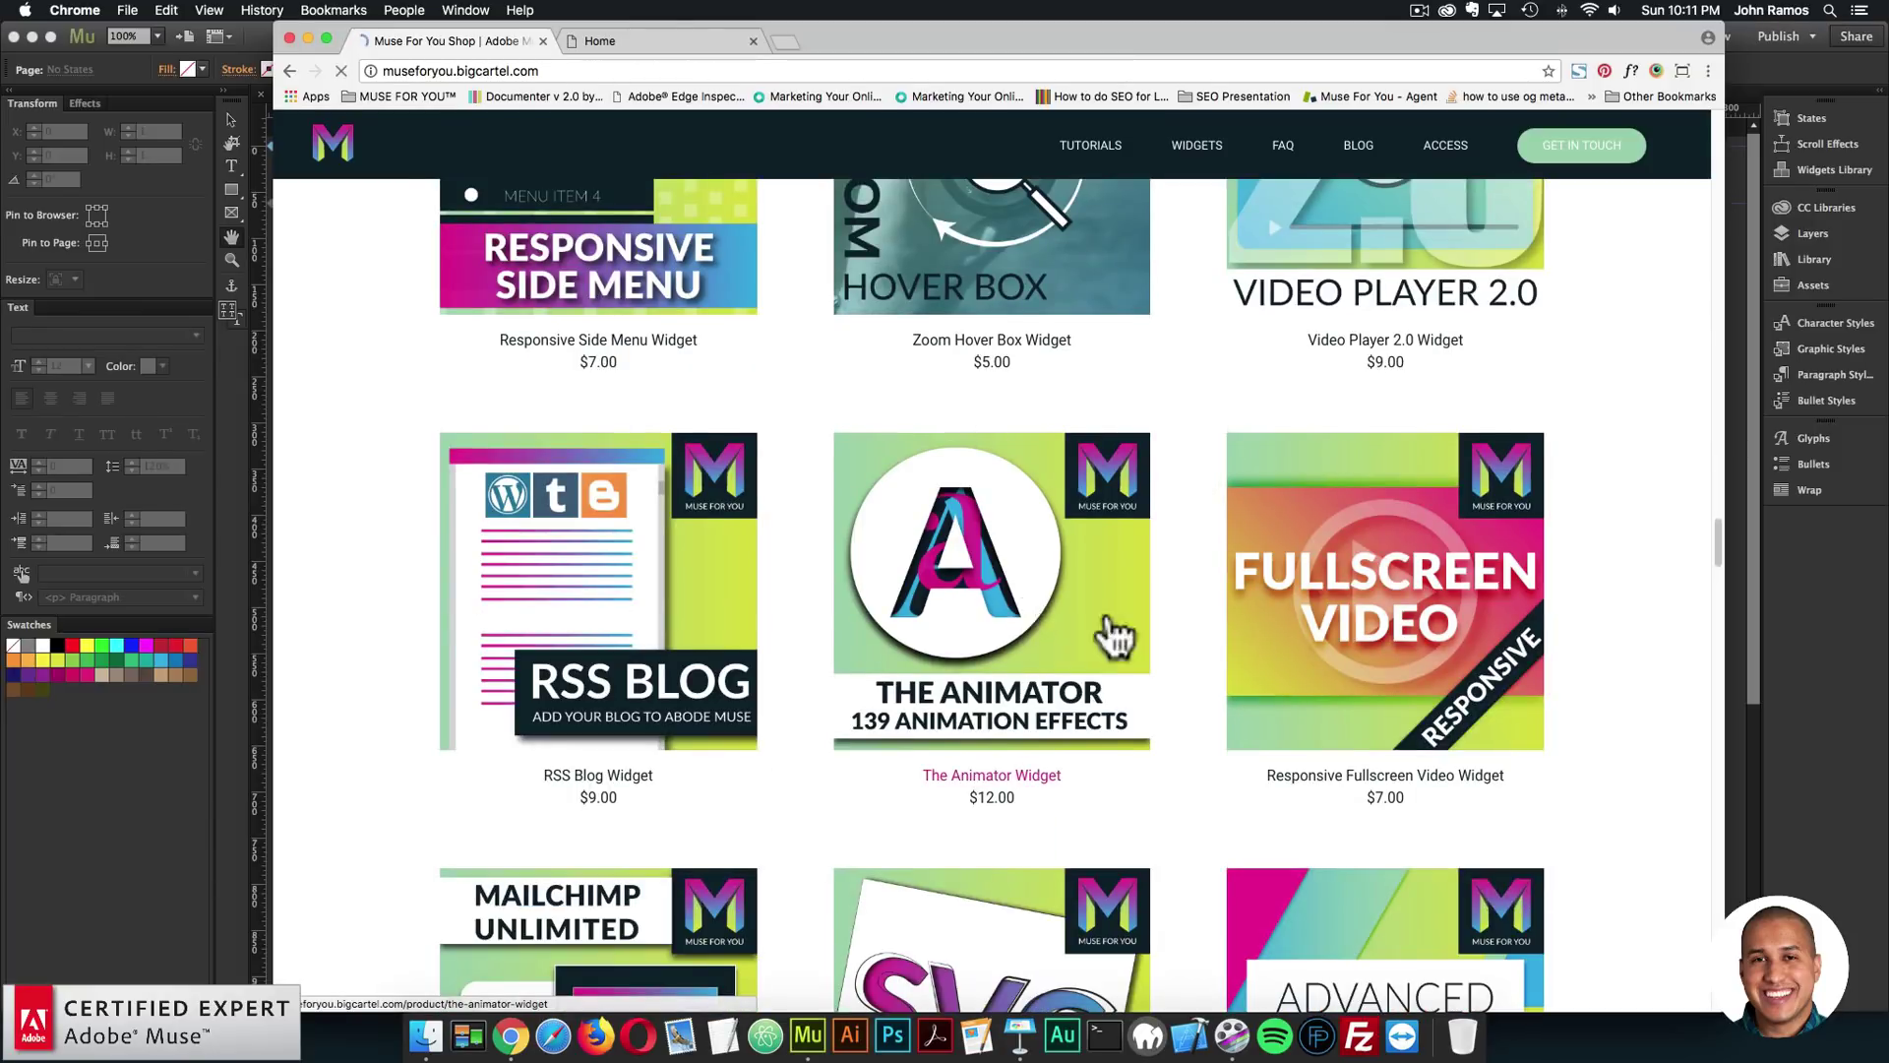
{"action": "scroll", "coordinate": [1368, 531], "scroll_direction": "down", "scroll_amount": 10}
{"action": "scroll", "coordinate": [1346, 507], "scroll_direction": "down", "scroll_amount": 10}
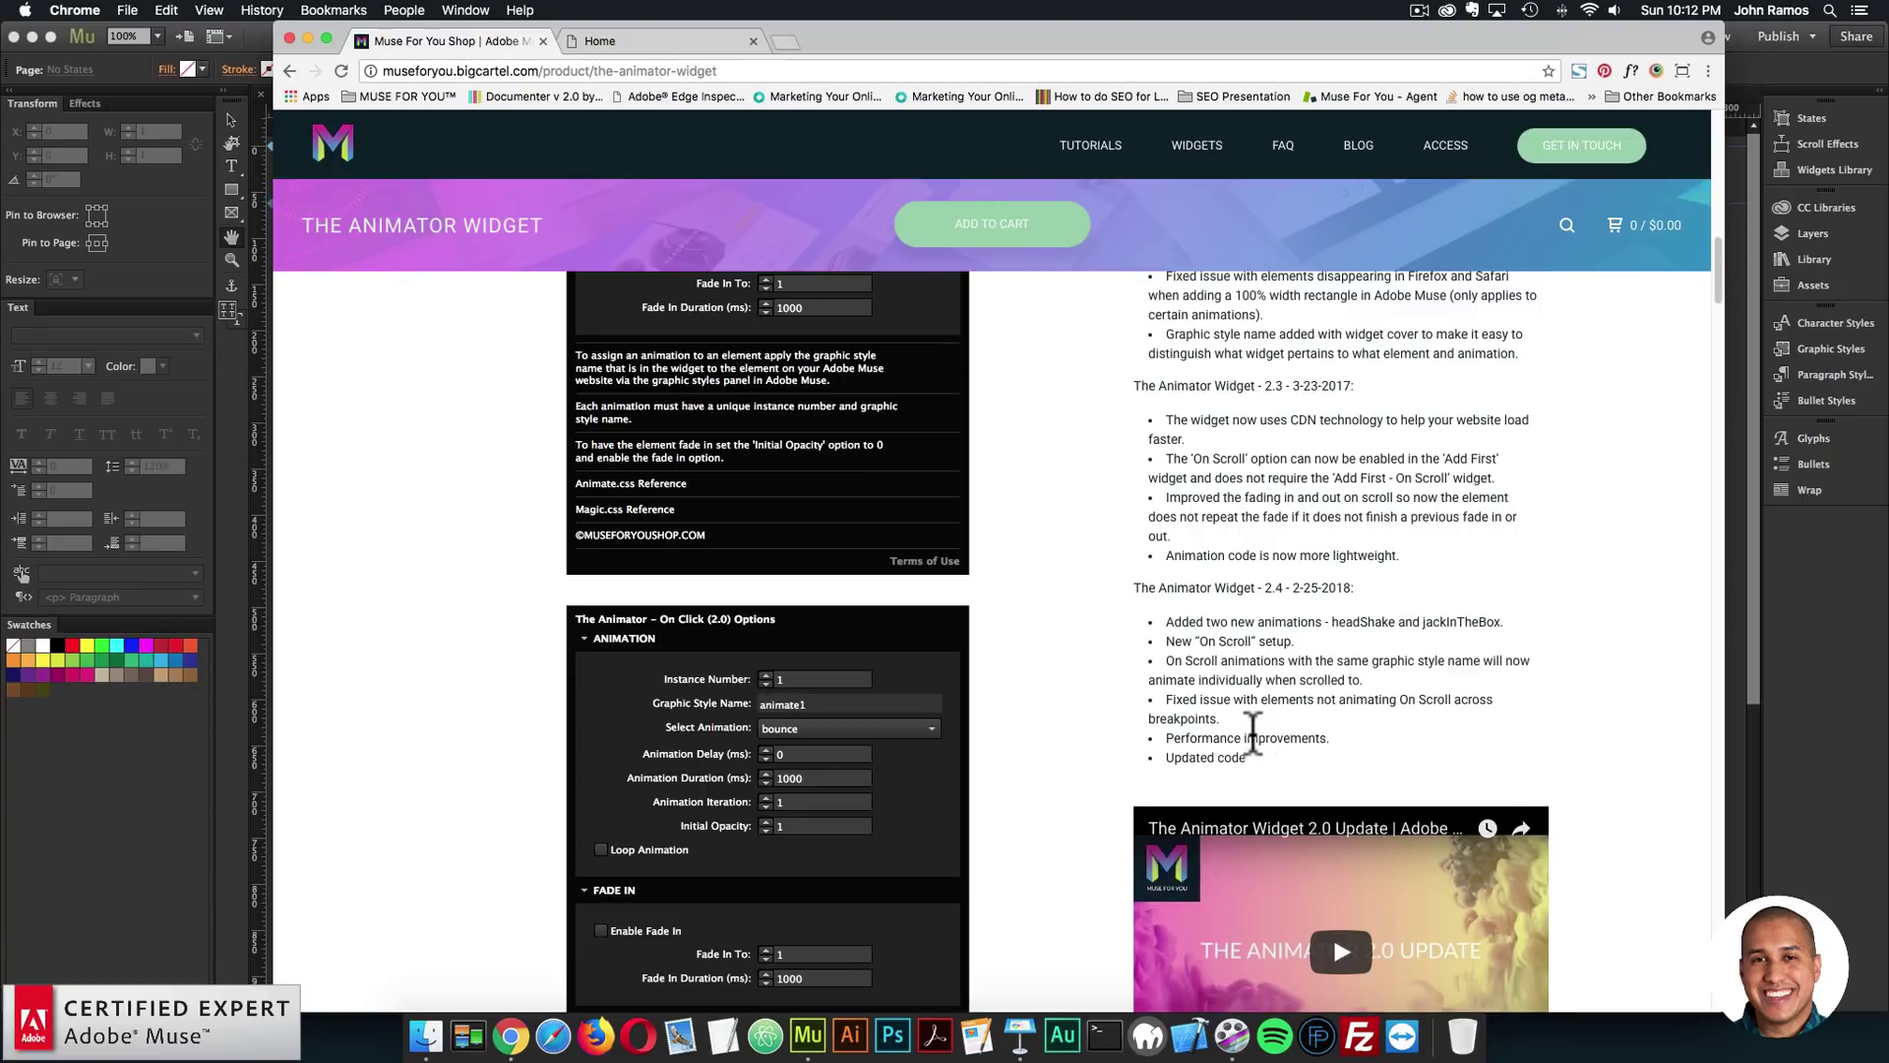
{"action": "scroll", "coordinate": [1234, 718], "scroll_direction": "down", "scroll_amount": 1}
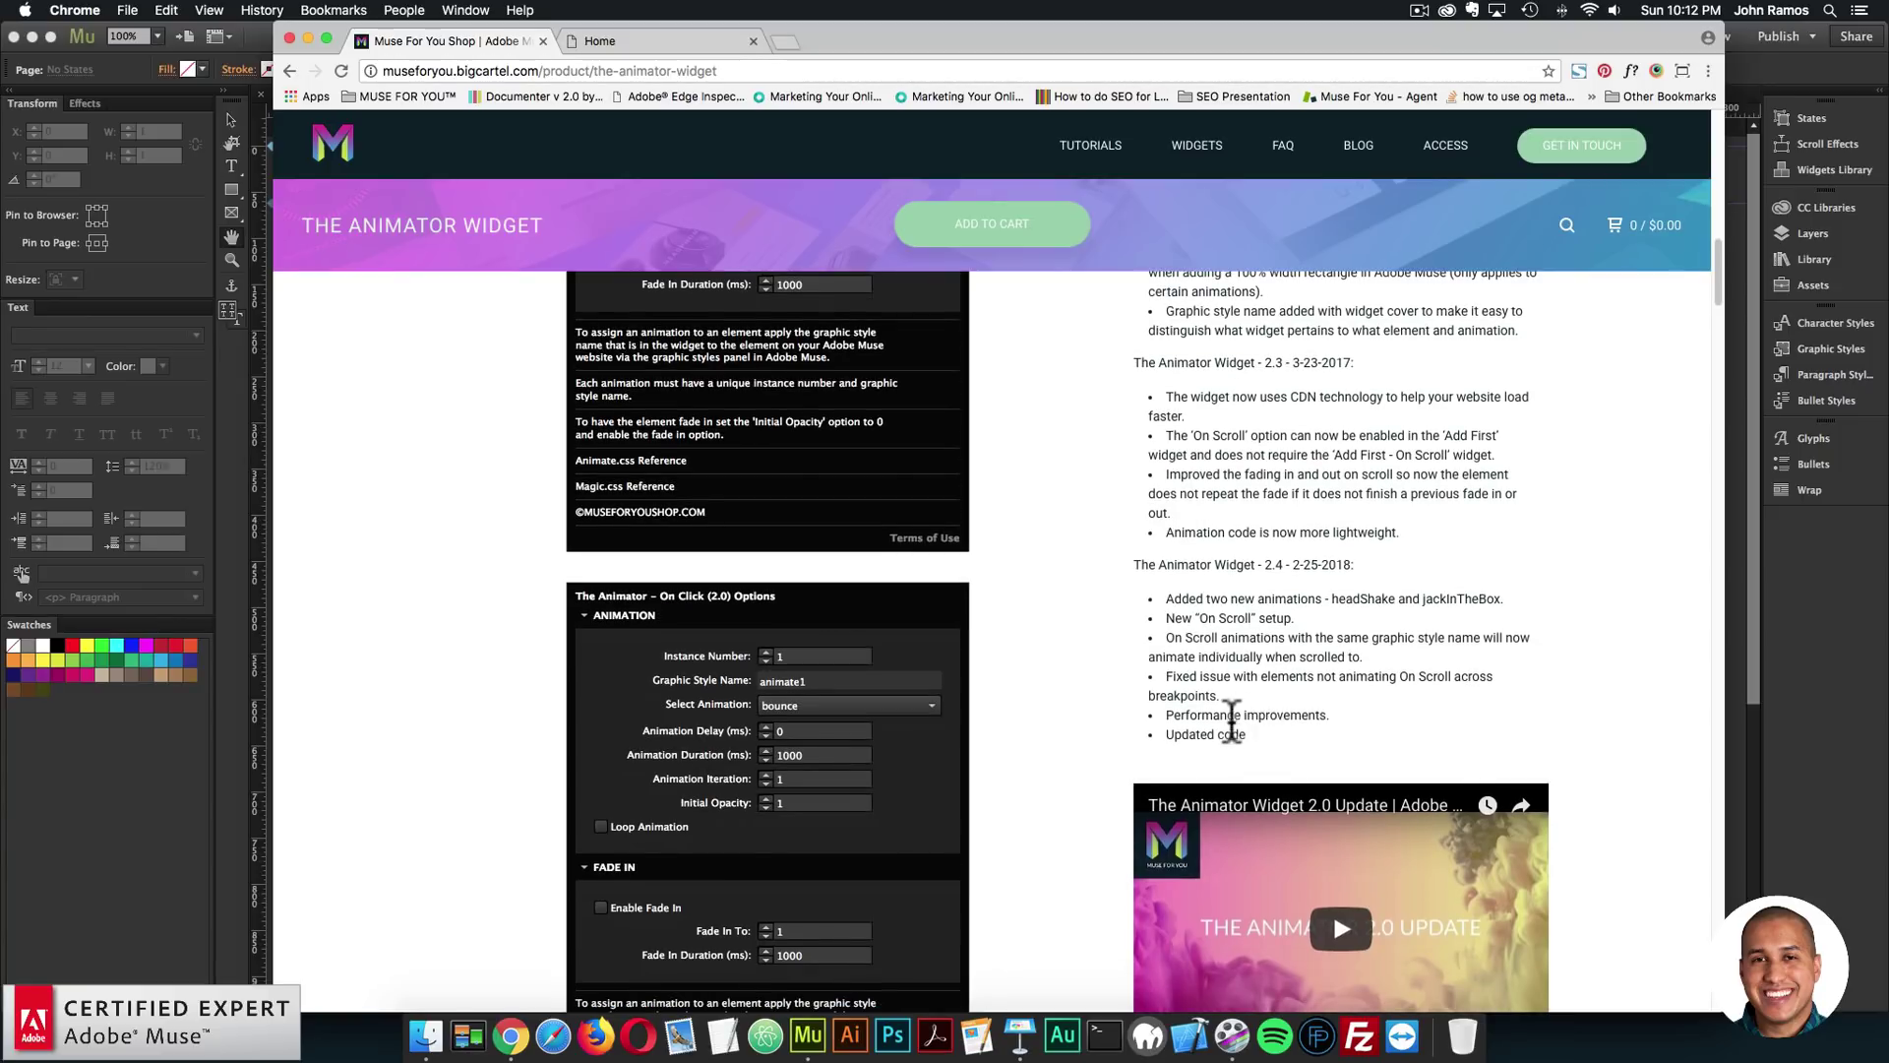
{"action": "scroll", "coordinate": [1092, 679], "scroll_direction": "down", "scroll_amount": 3}
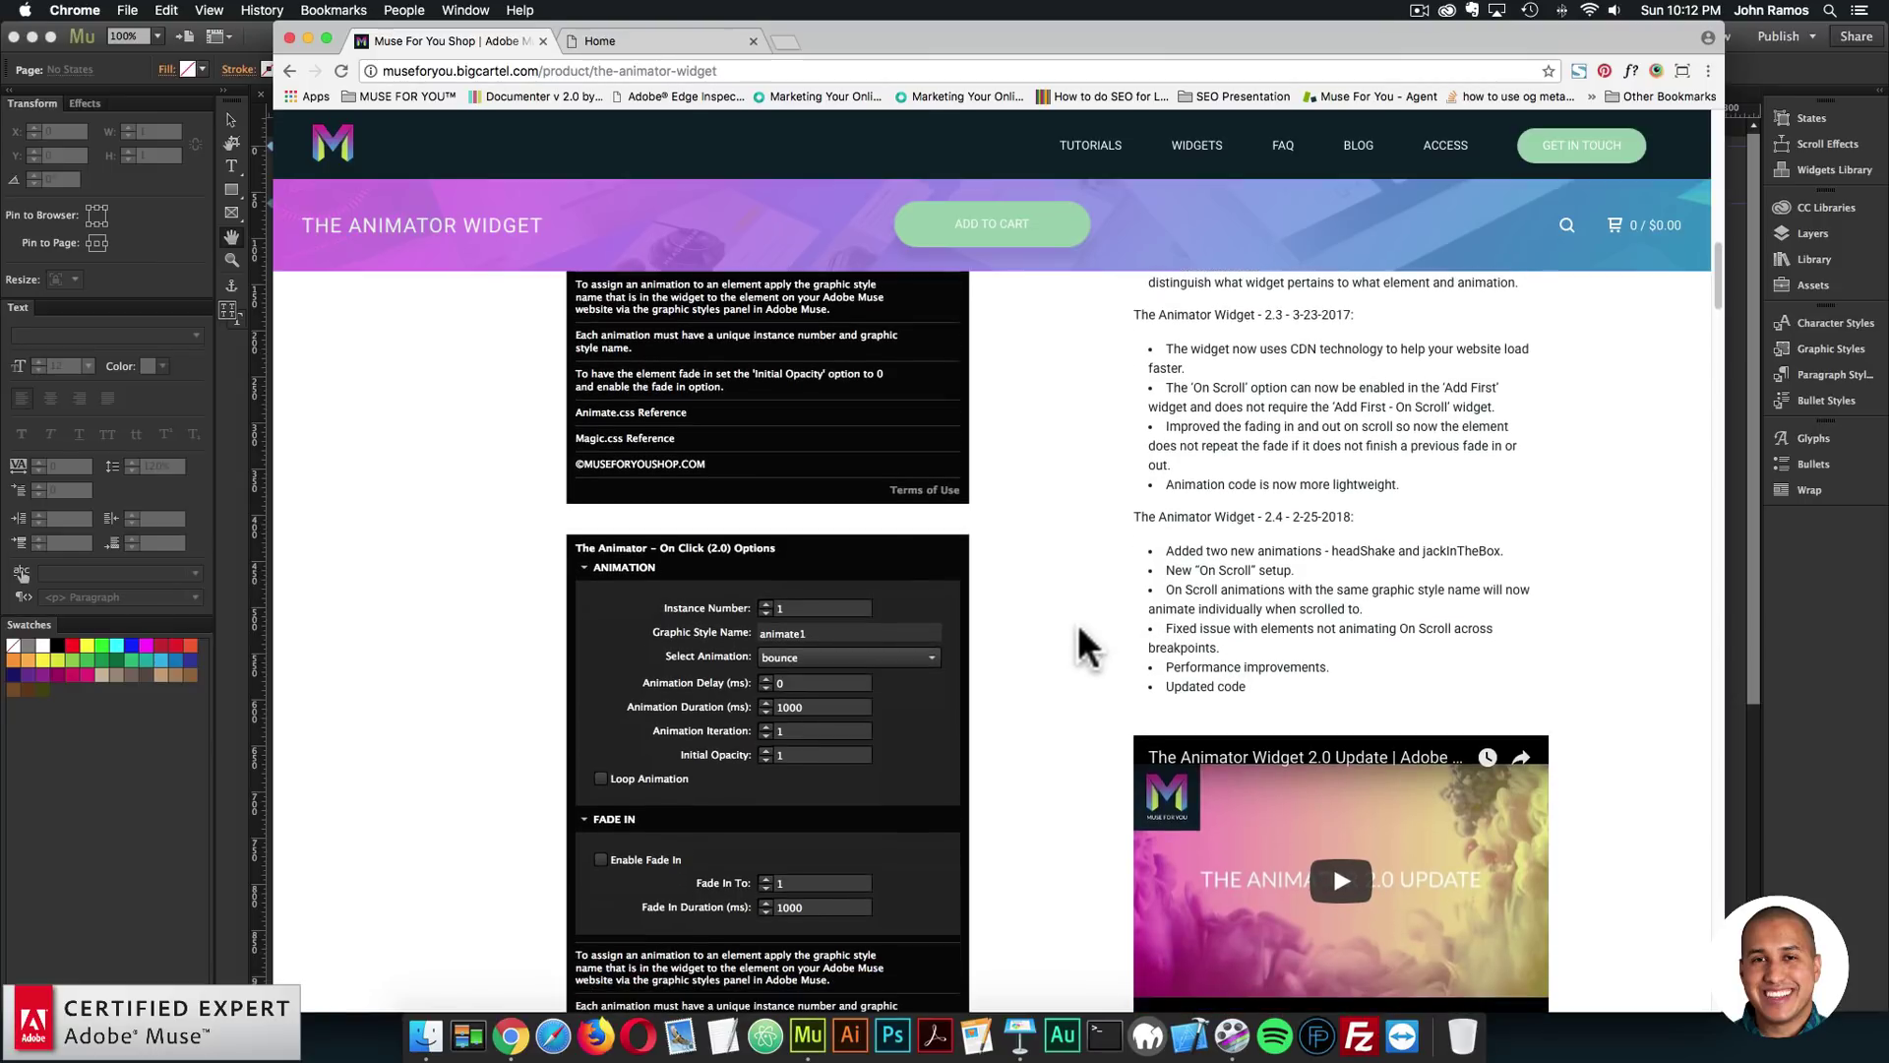
Step: Look back over The Animator Widget's earlier changelog entries and its feature and trigger lists
{"action": "scroll", "coordinate": [1082, 623], "scroll_direction": "down", "scroll_amount": 3}
{"action": "scroll", "coordinate": [1088, 618], "scroll_direction": "up", "scroll_amount": 15}
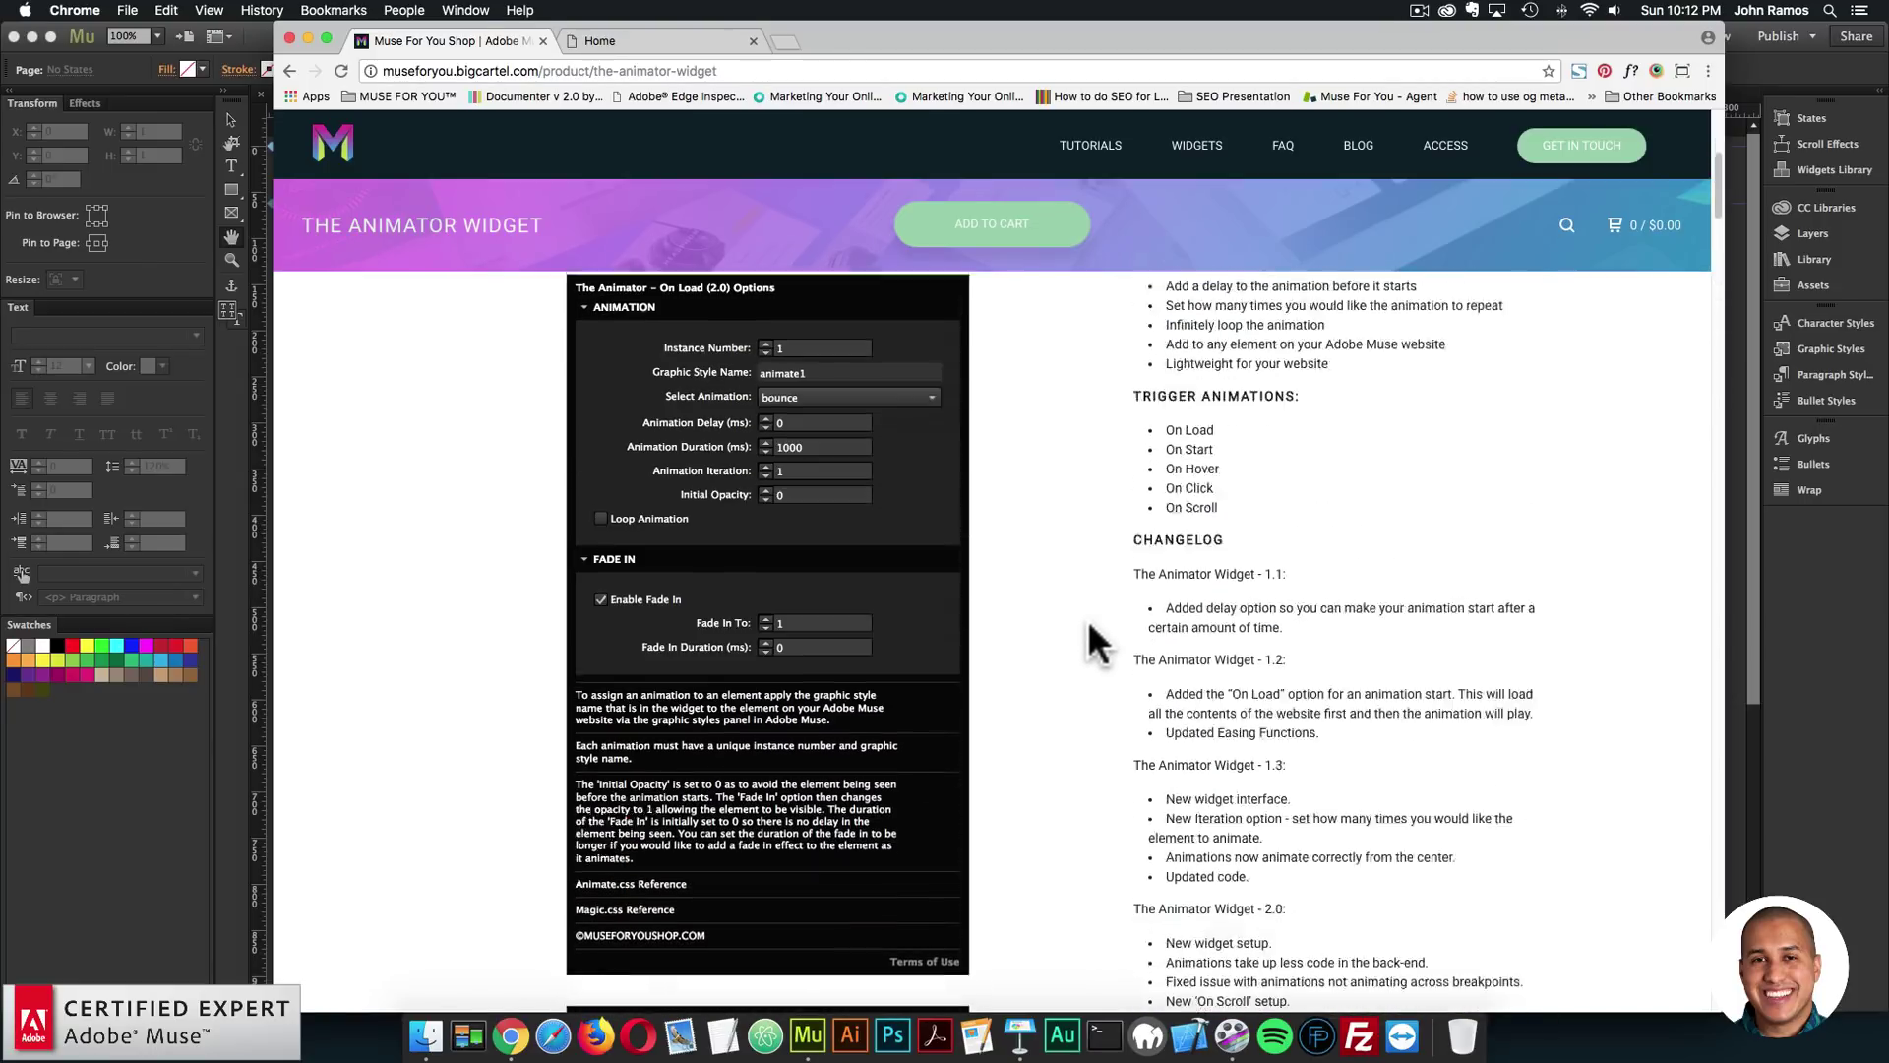
{"action": "scroll", "coordinate": [1177, 642], "scroll_direction": "down", "scroll_amount": 2}
{"action": "scroll", "coordinate": [886, 630], "scroll_direction": "up", "scroll_amount": 15}
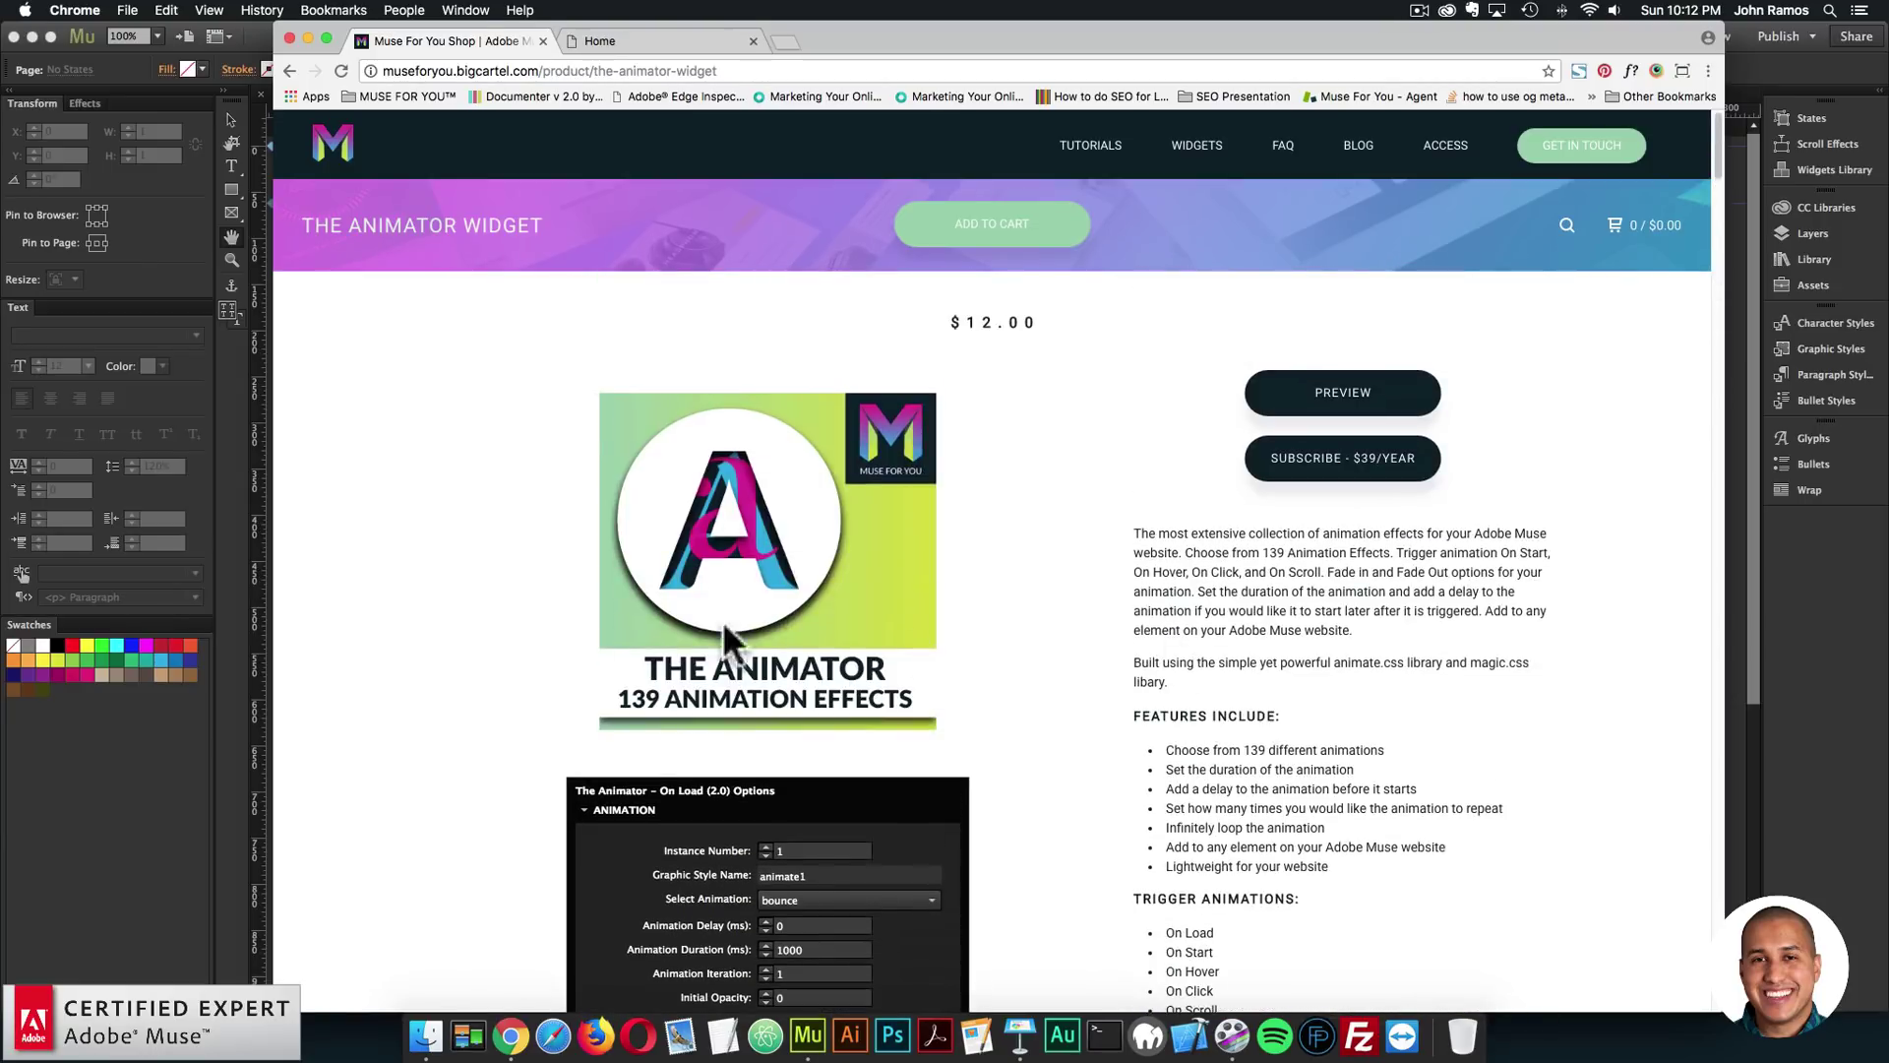
Step: Switch to Adobe Muse, open the blank Home page of Website-6 and search the widget Library for "anmtr"
{"action": "left_click", "coordinate": [229, 722]}
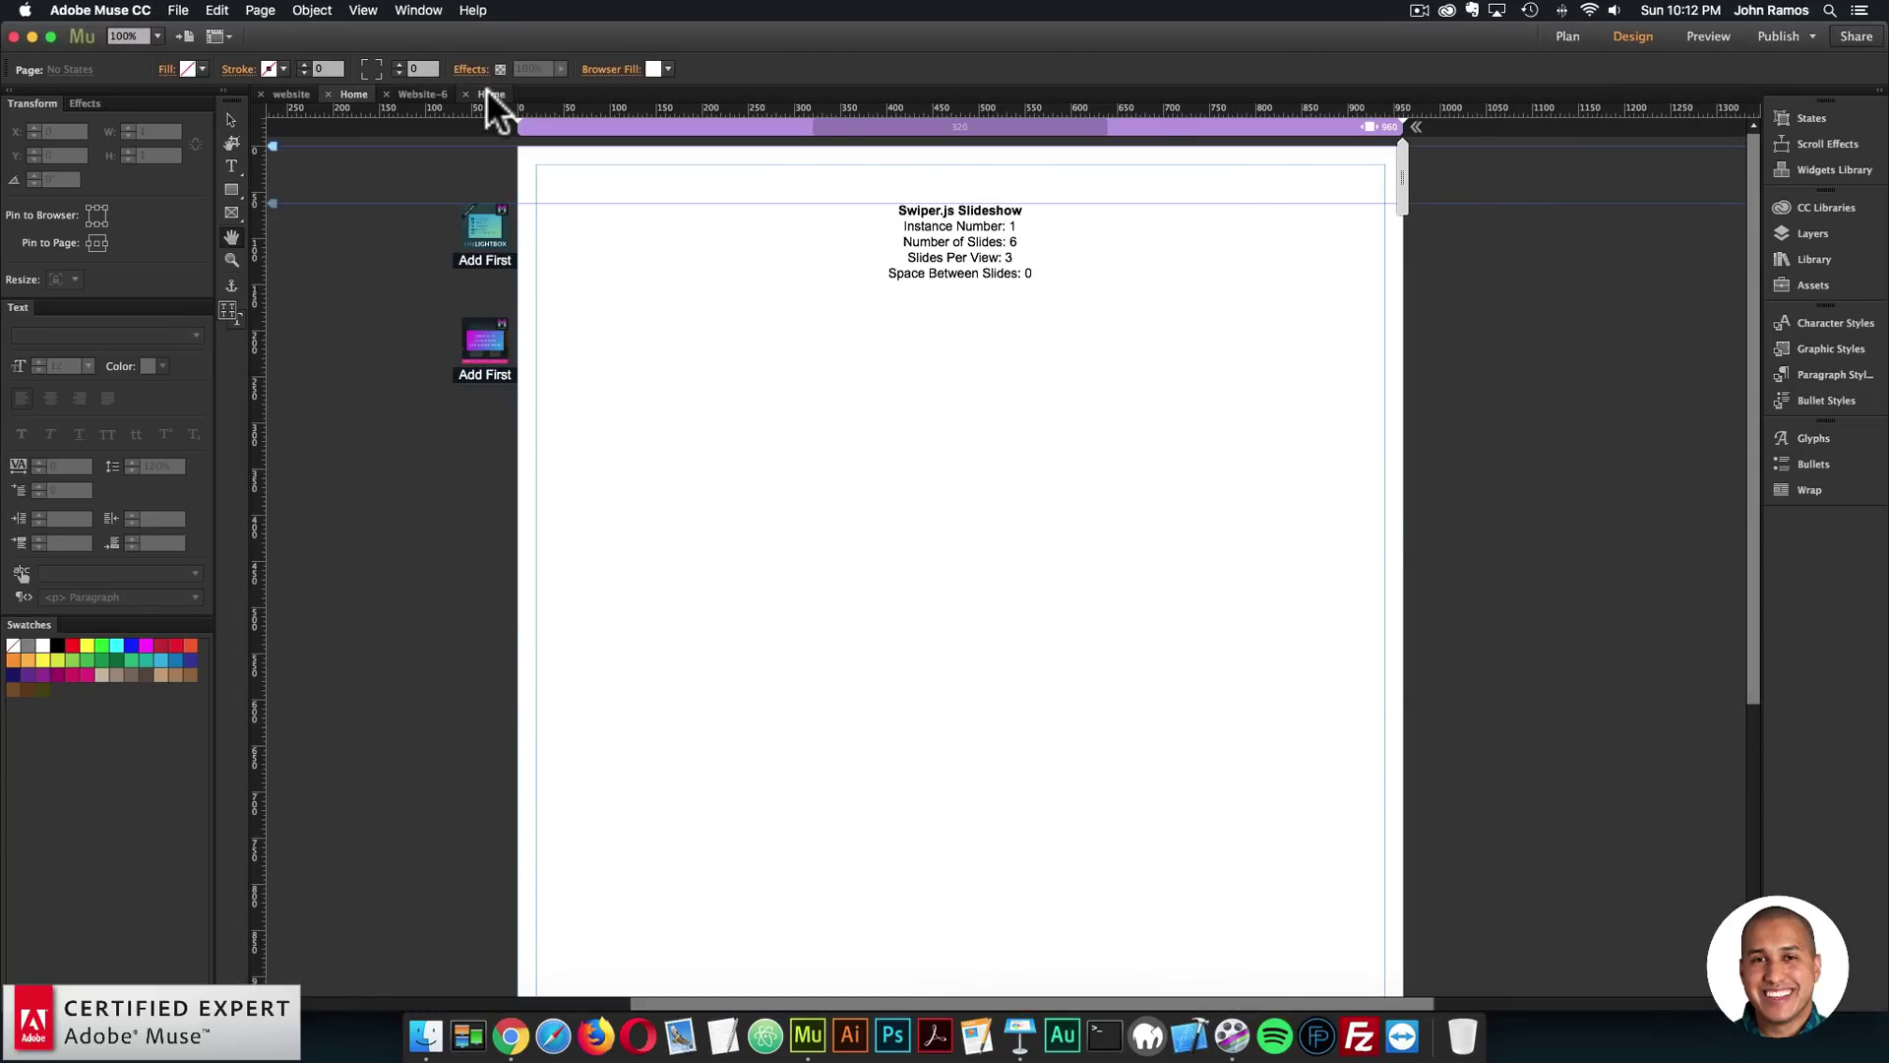
{"action": "left_click", "coordinate": [489, 93]}
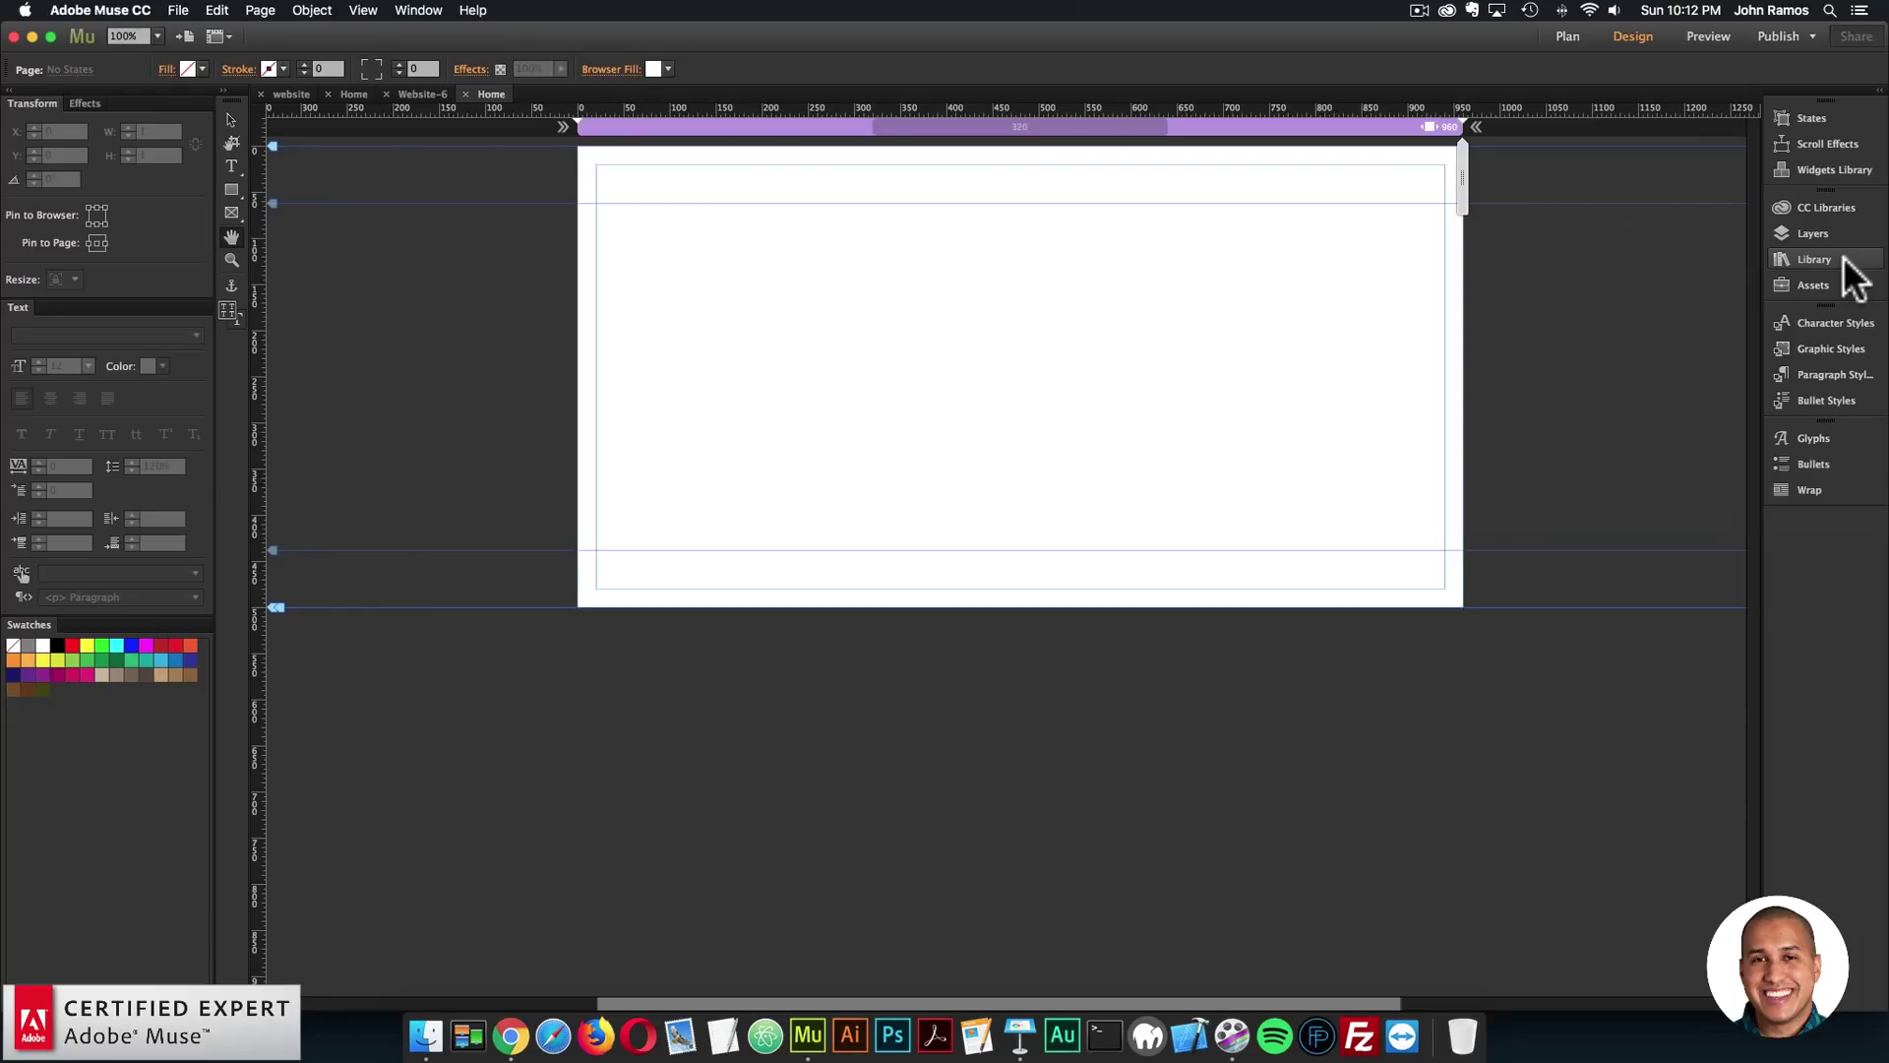
{"action": "left_click", "coordinate": [434, 9]}
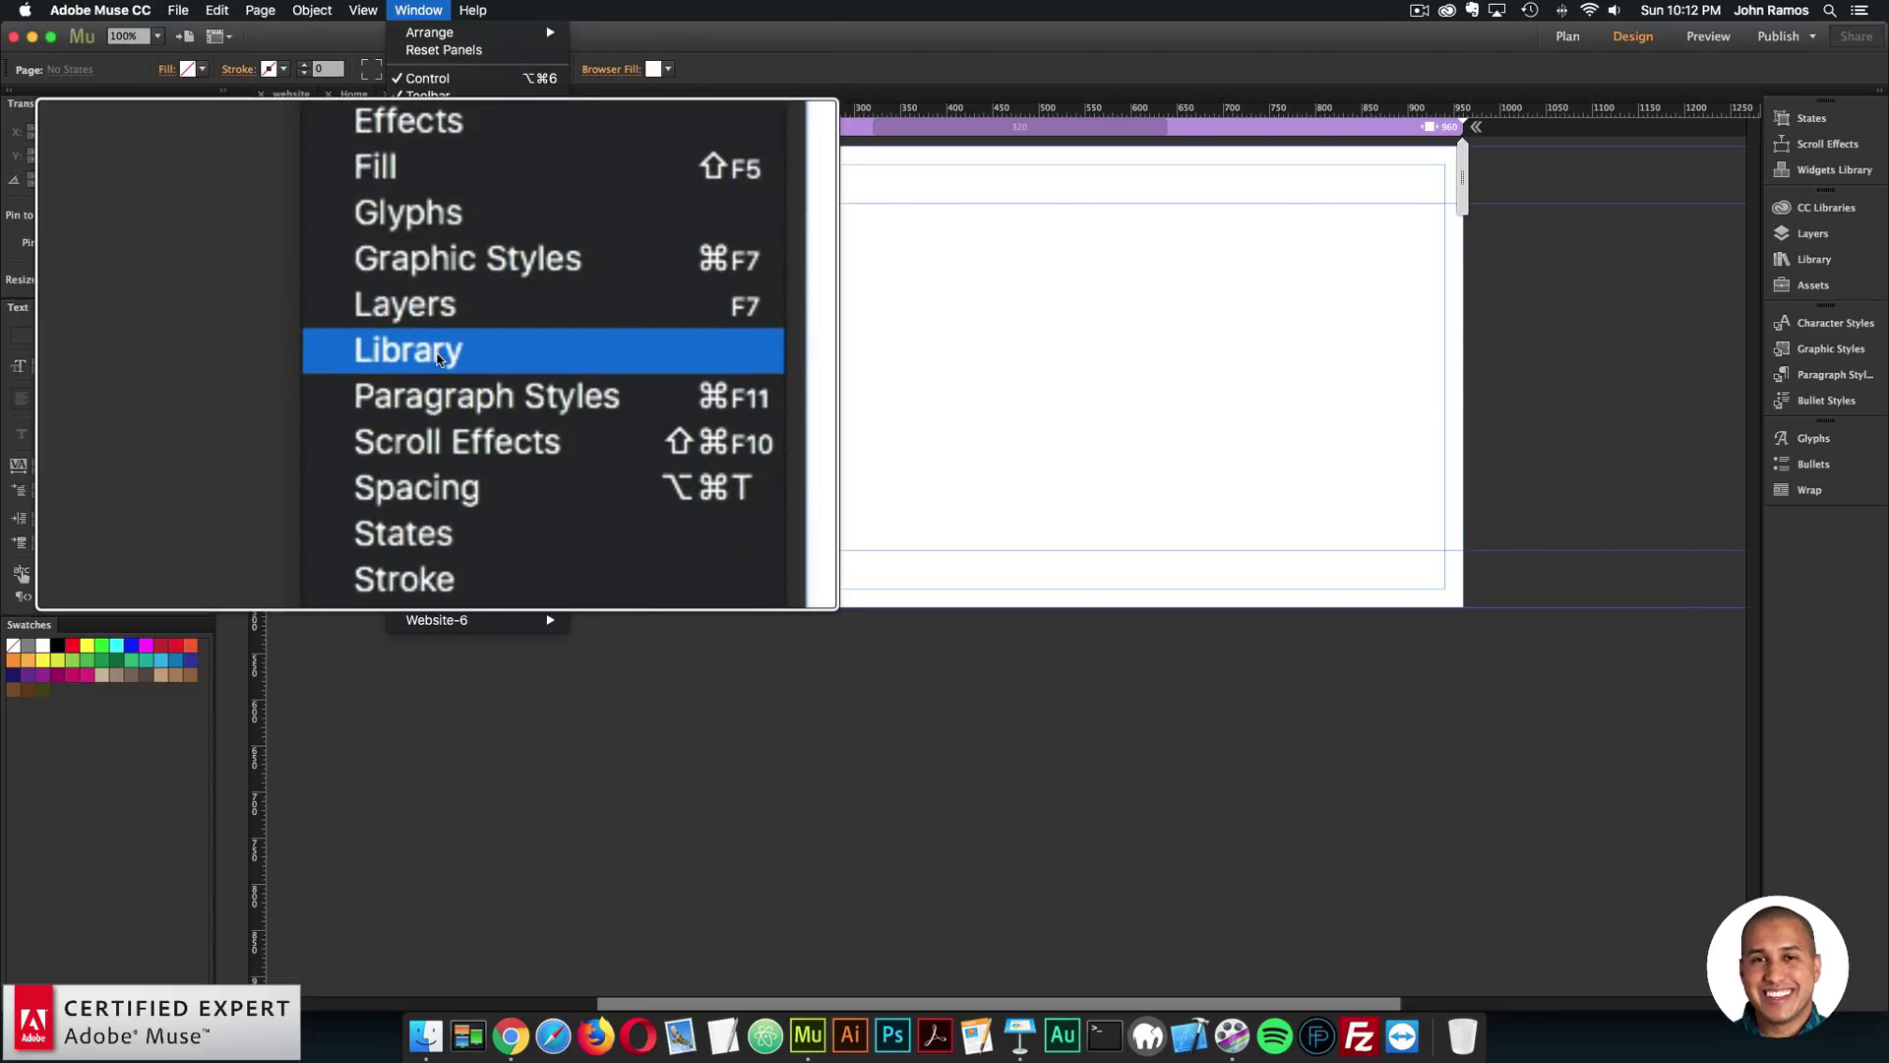
{"action": "left_click", "coordinate": [435, 350]}
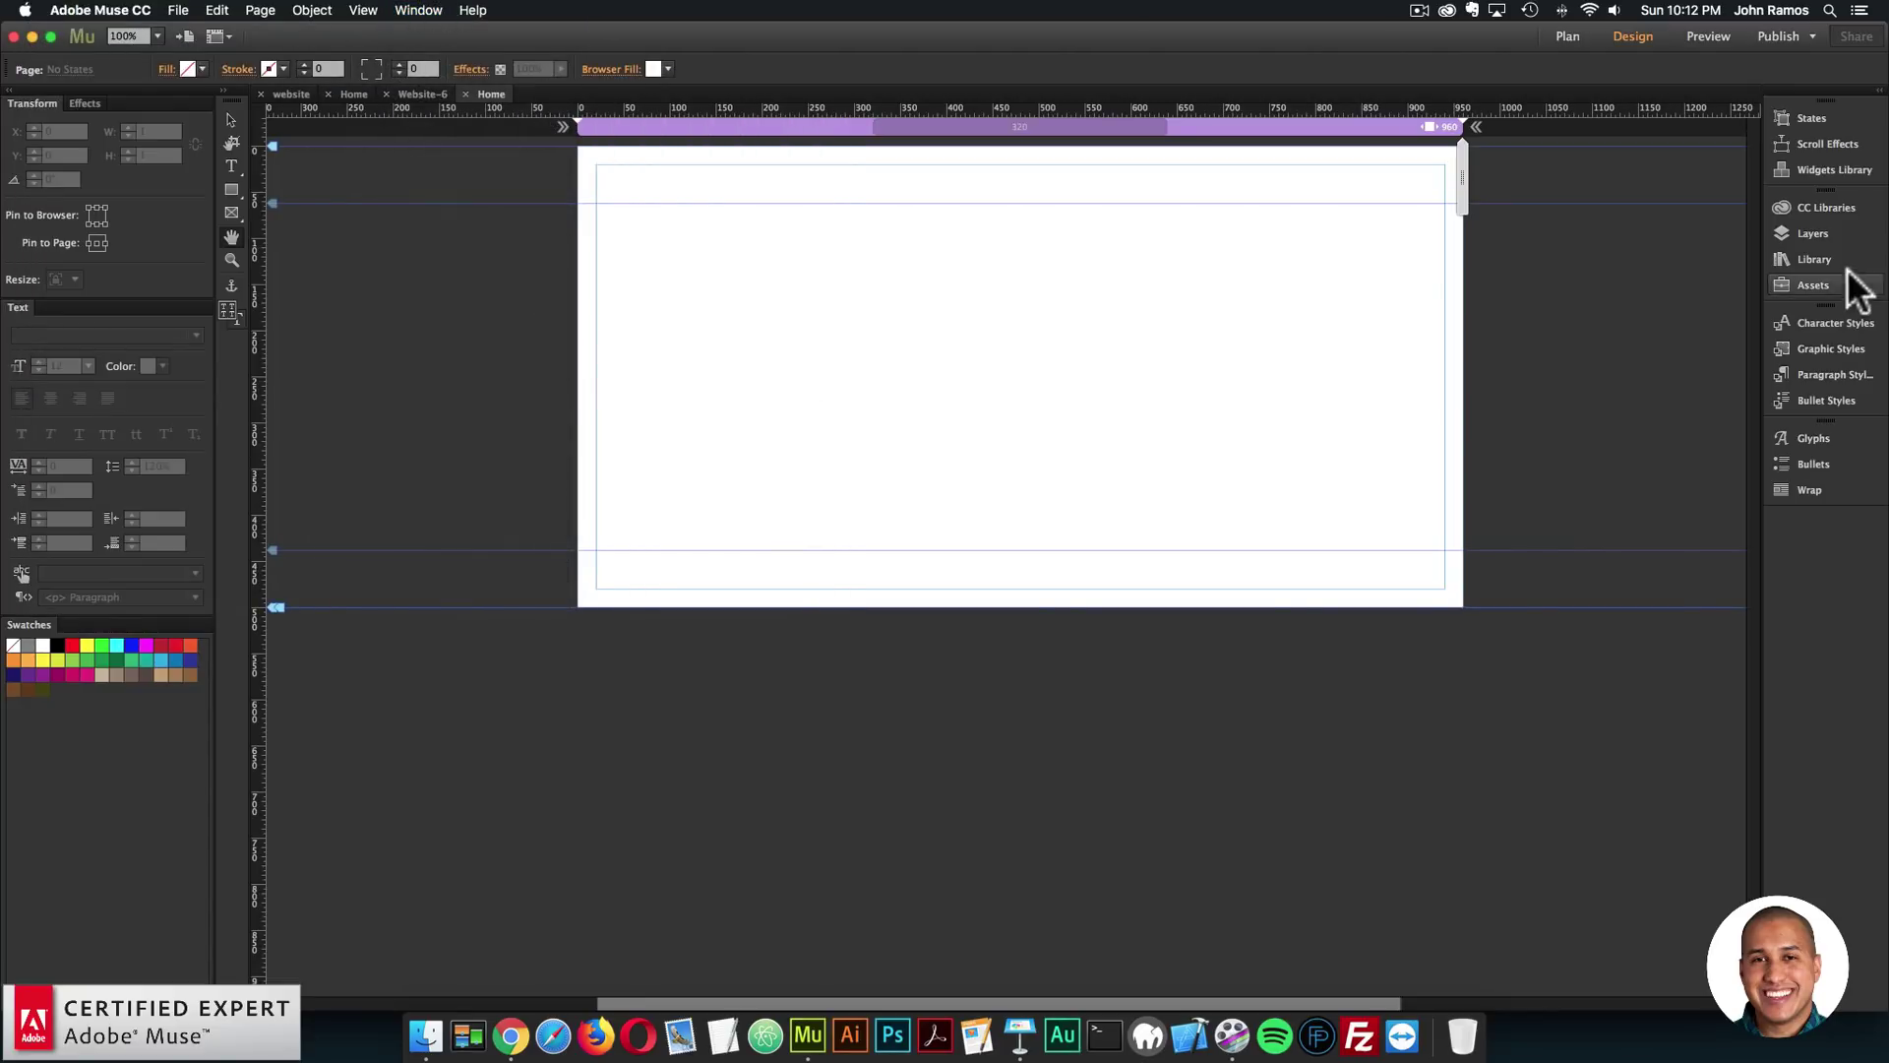
{"action": "left_click", "coordinate": [1793, 262]}
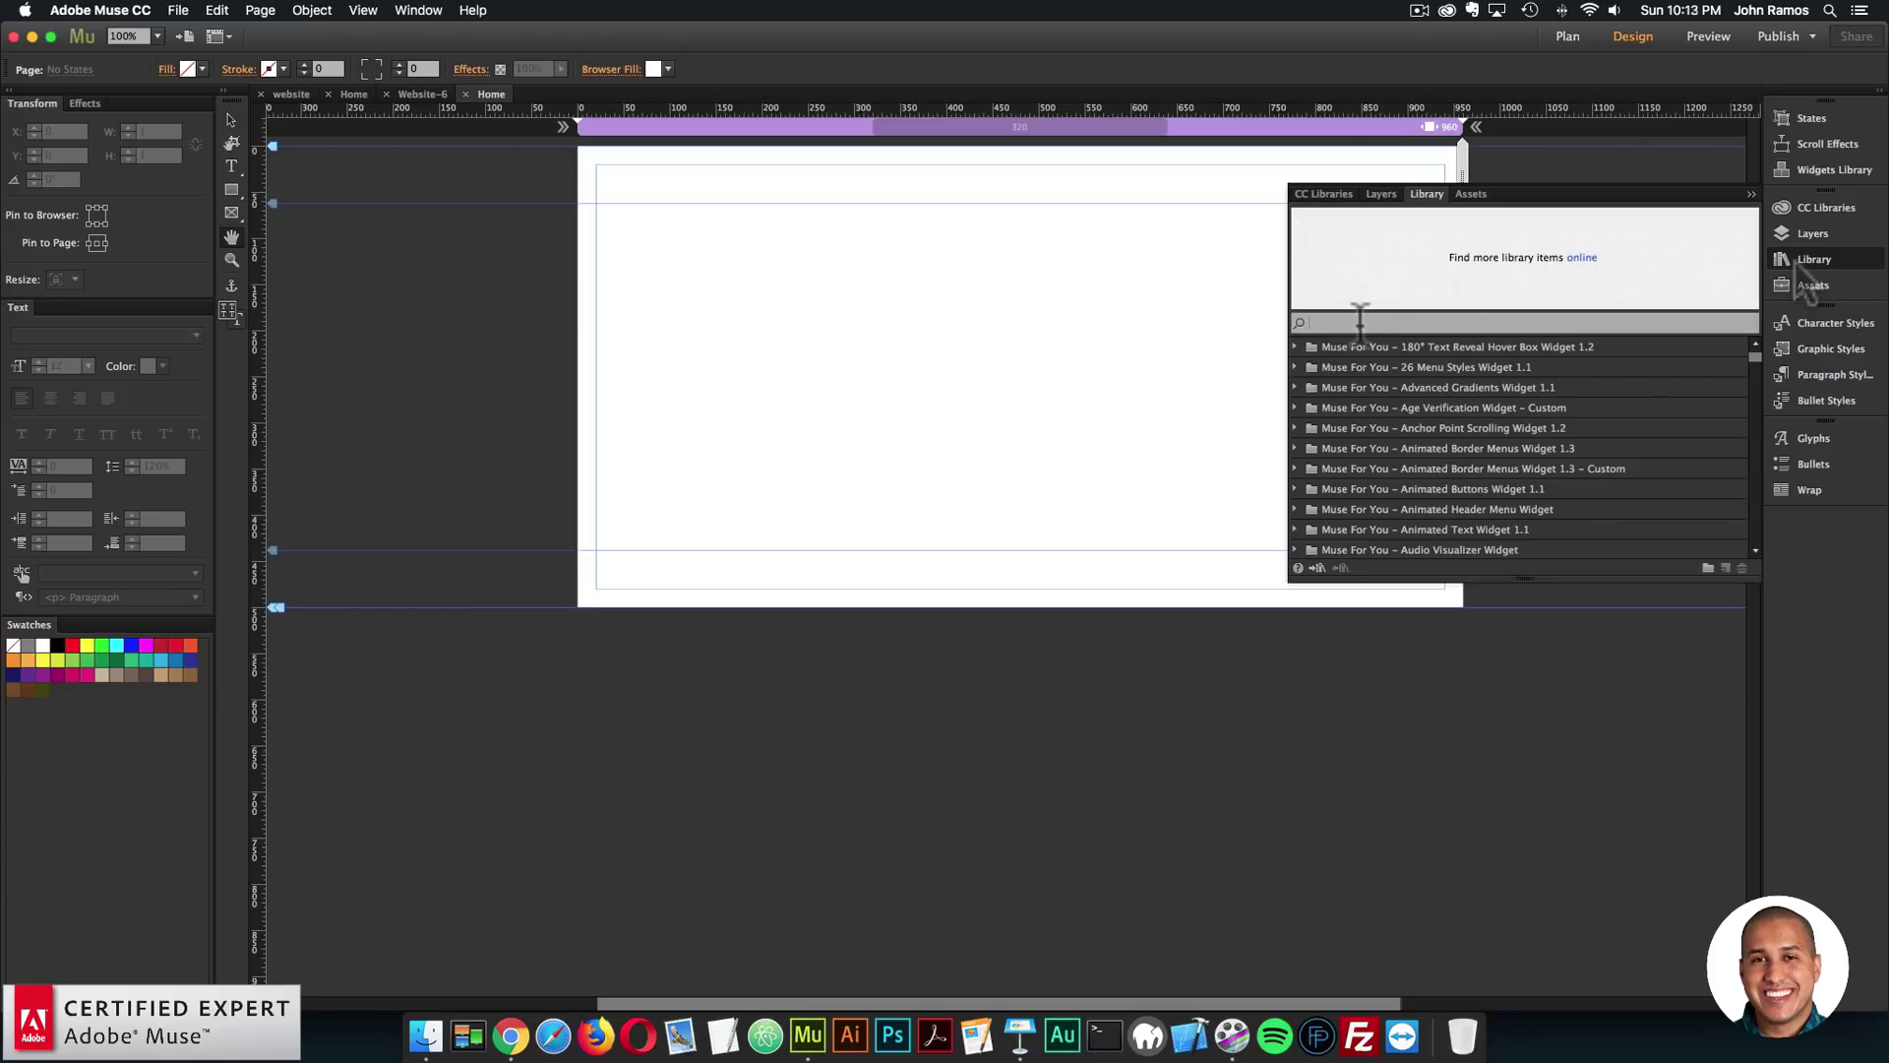
{"action": "left_click", "coordinate": [1355, 325]}
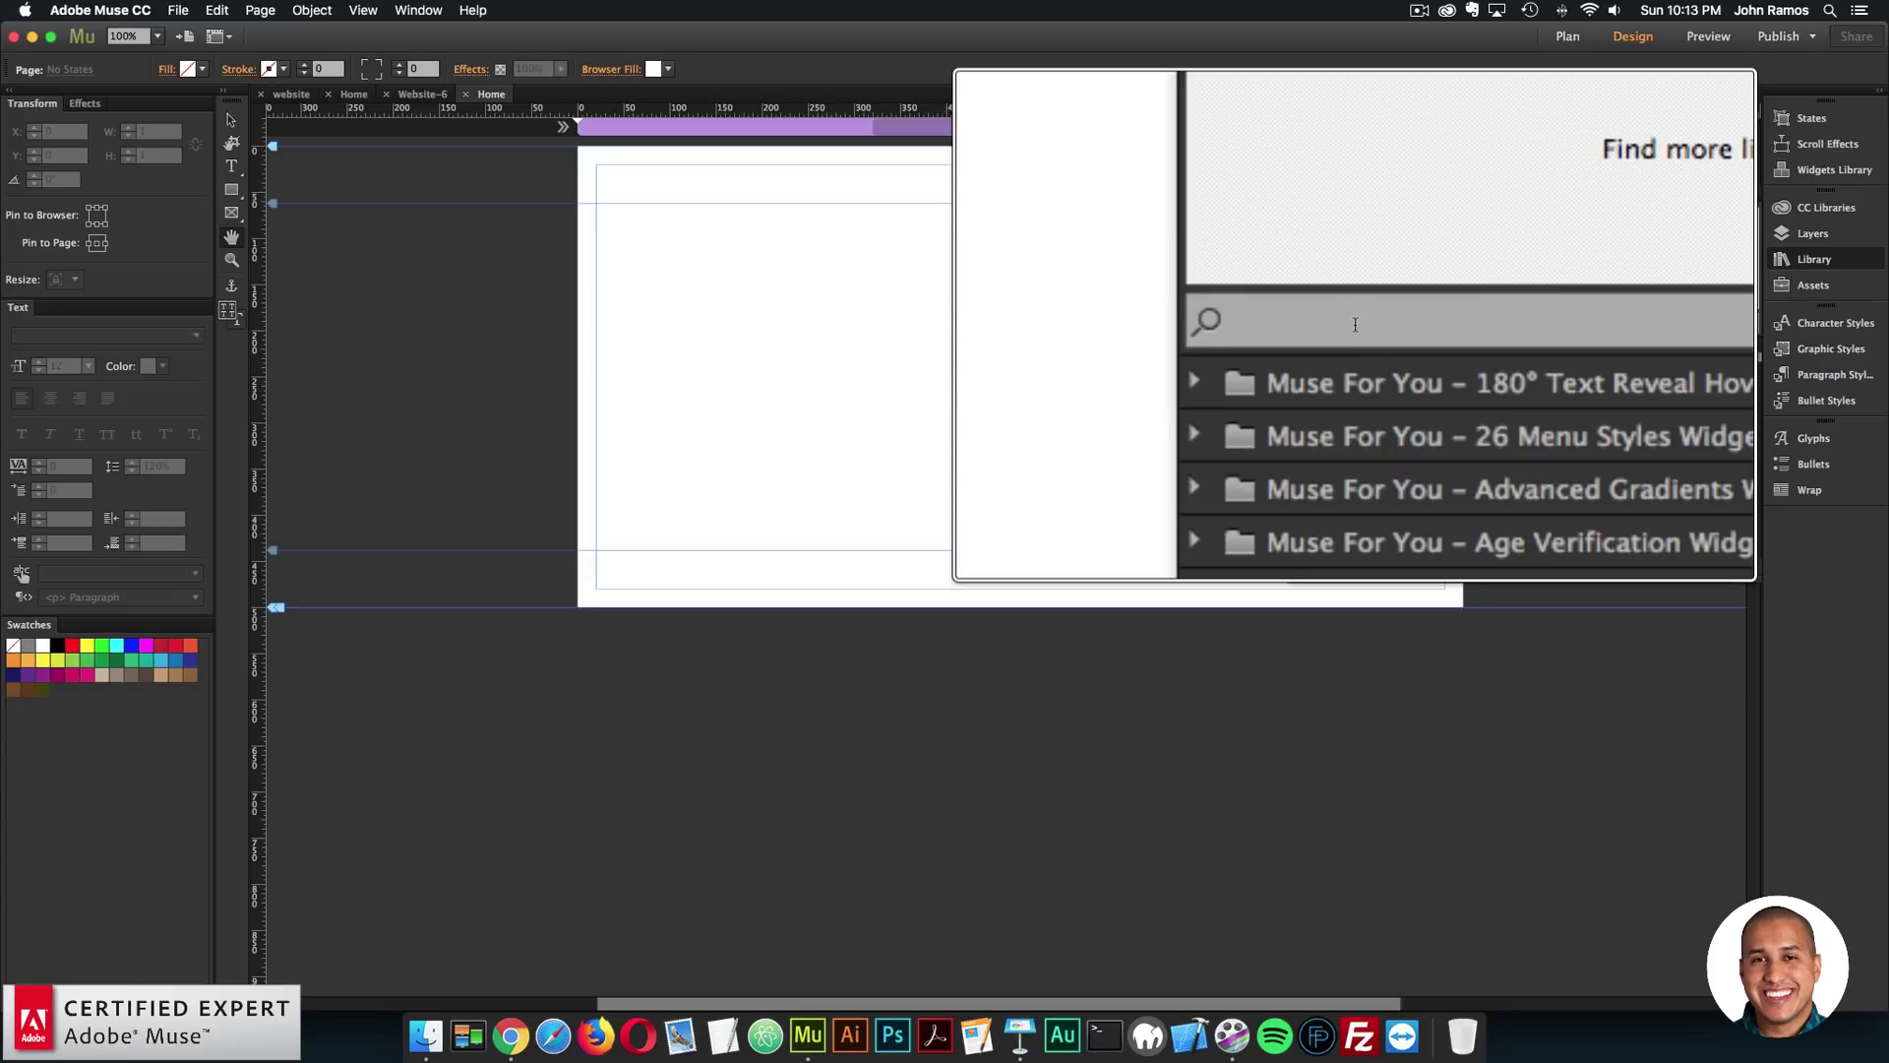
{"action": "type", "text": "anmtr"}
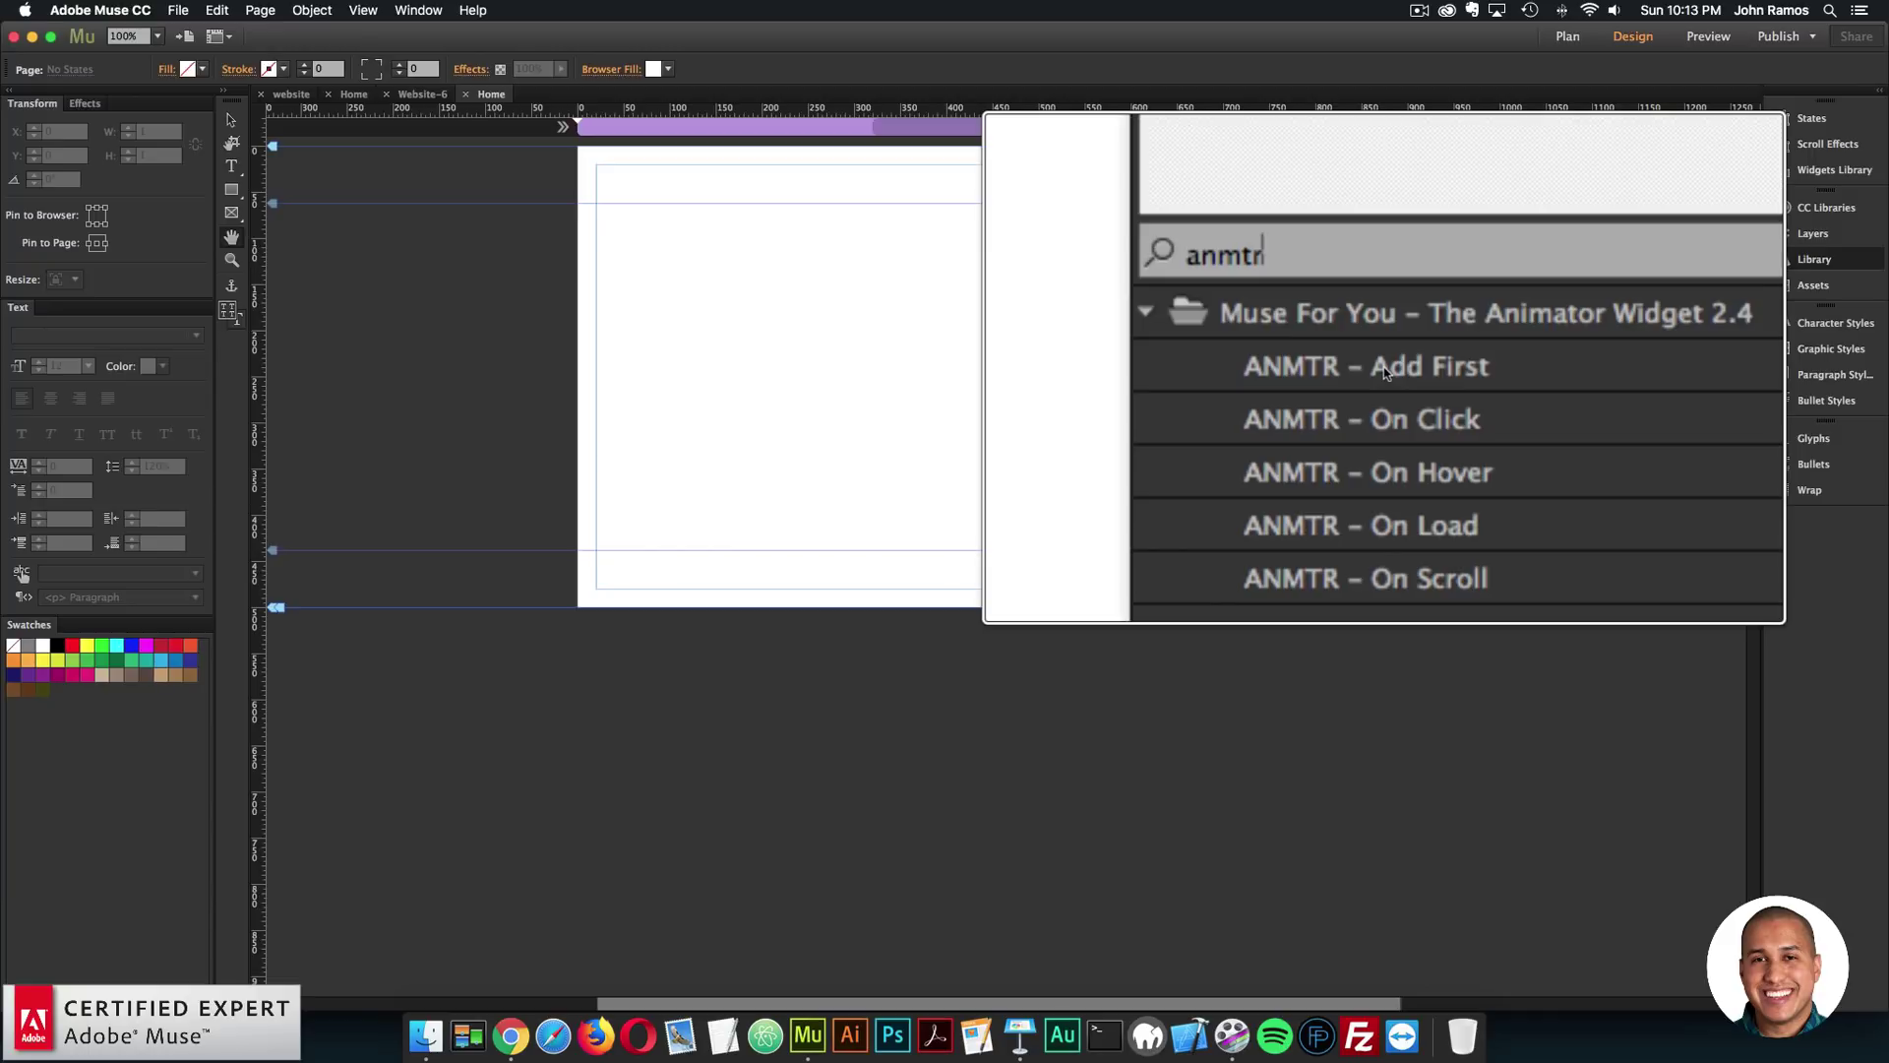
Step: Place the ANMTR – Add First widget just outside the page's left edge near the top, at X -70, Y 62
{"action": "left_click_drag", "start_coordinate": [1396, 367], "coordinate": [561, 241]}
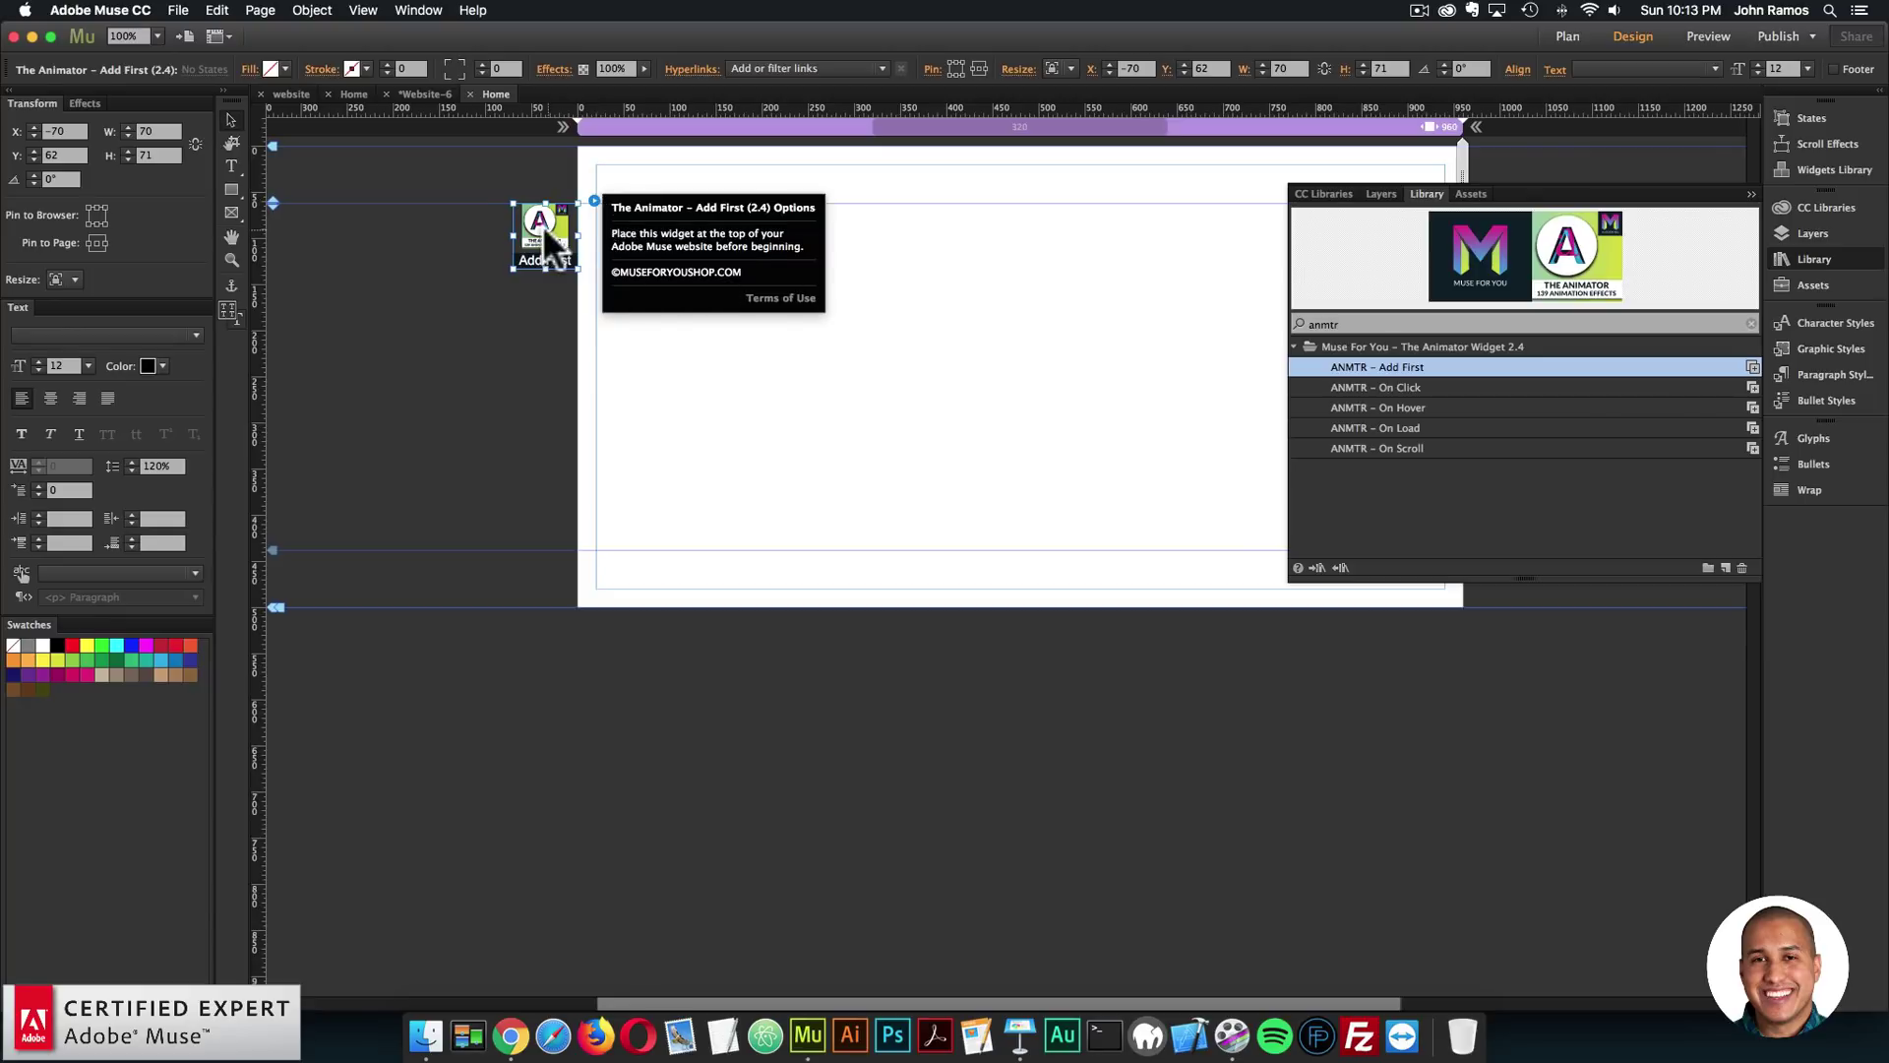
{"action": "left_click", "coordinate": [563, 236]}
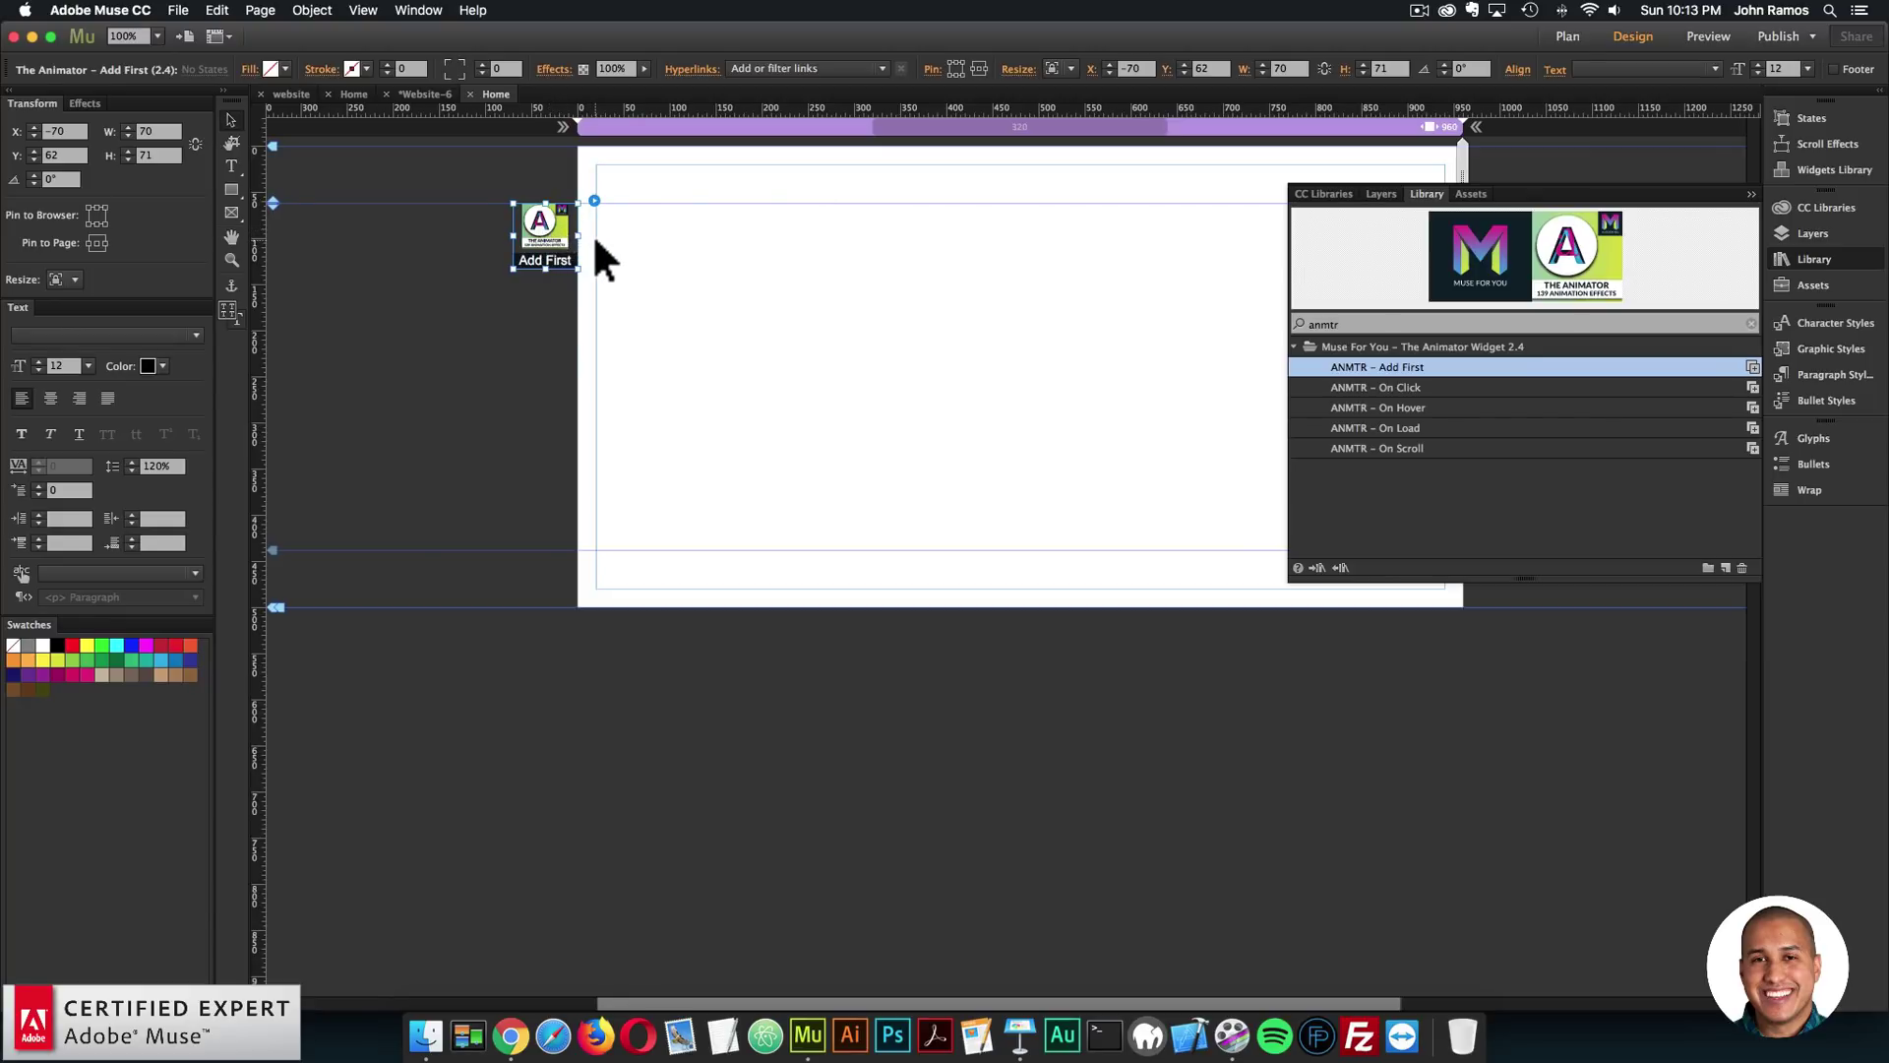
{"action": "left_click", "coordinate": [935, 349]}
{"action": "left_click", "coordinate": [539, 237]}
Step: Place the ANMTR – On Scroll widget directly below the Add First widget beside the page, and close the Library
{"action": "left_click", "coordinate": [1366, 448]}
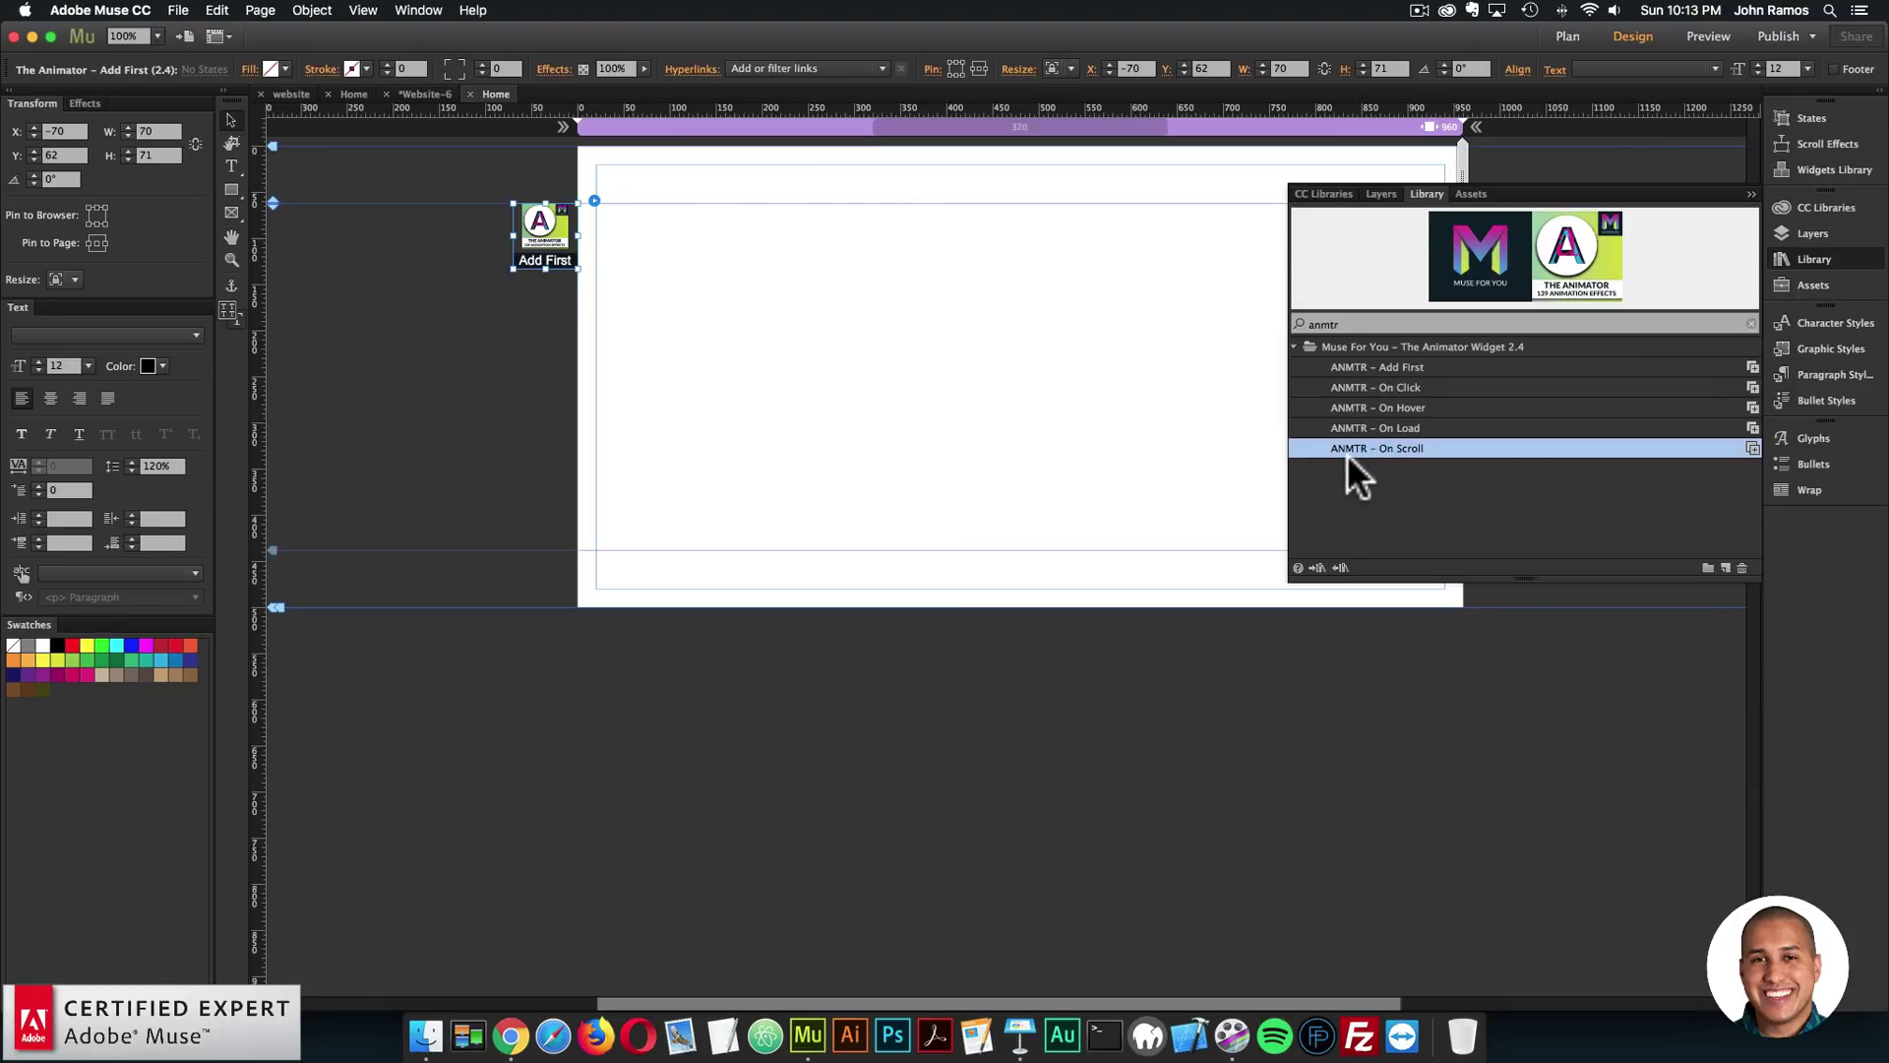
{"action": "left_click_drag", "start_coordinate": [1349, 447], "coordinate": [522, 297]}
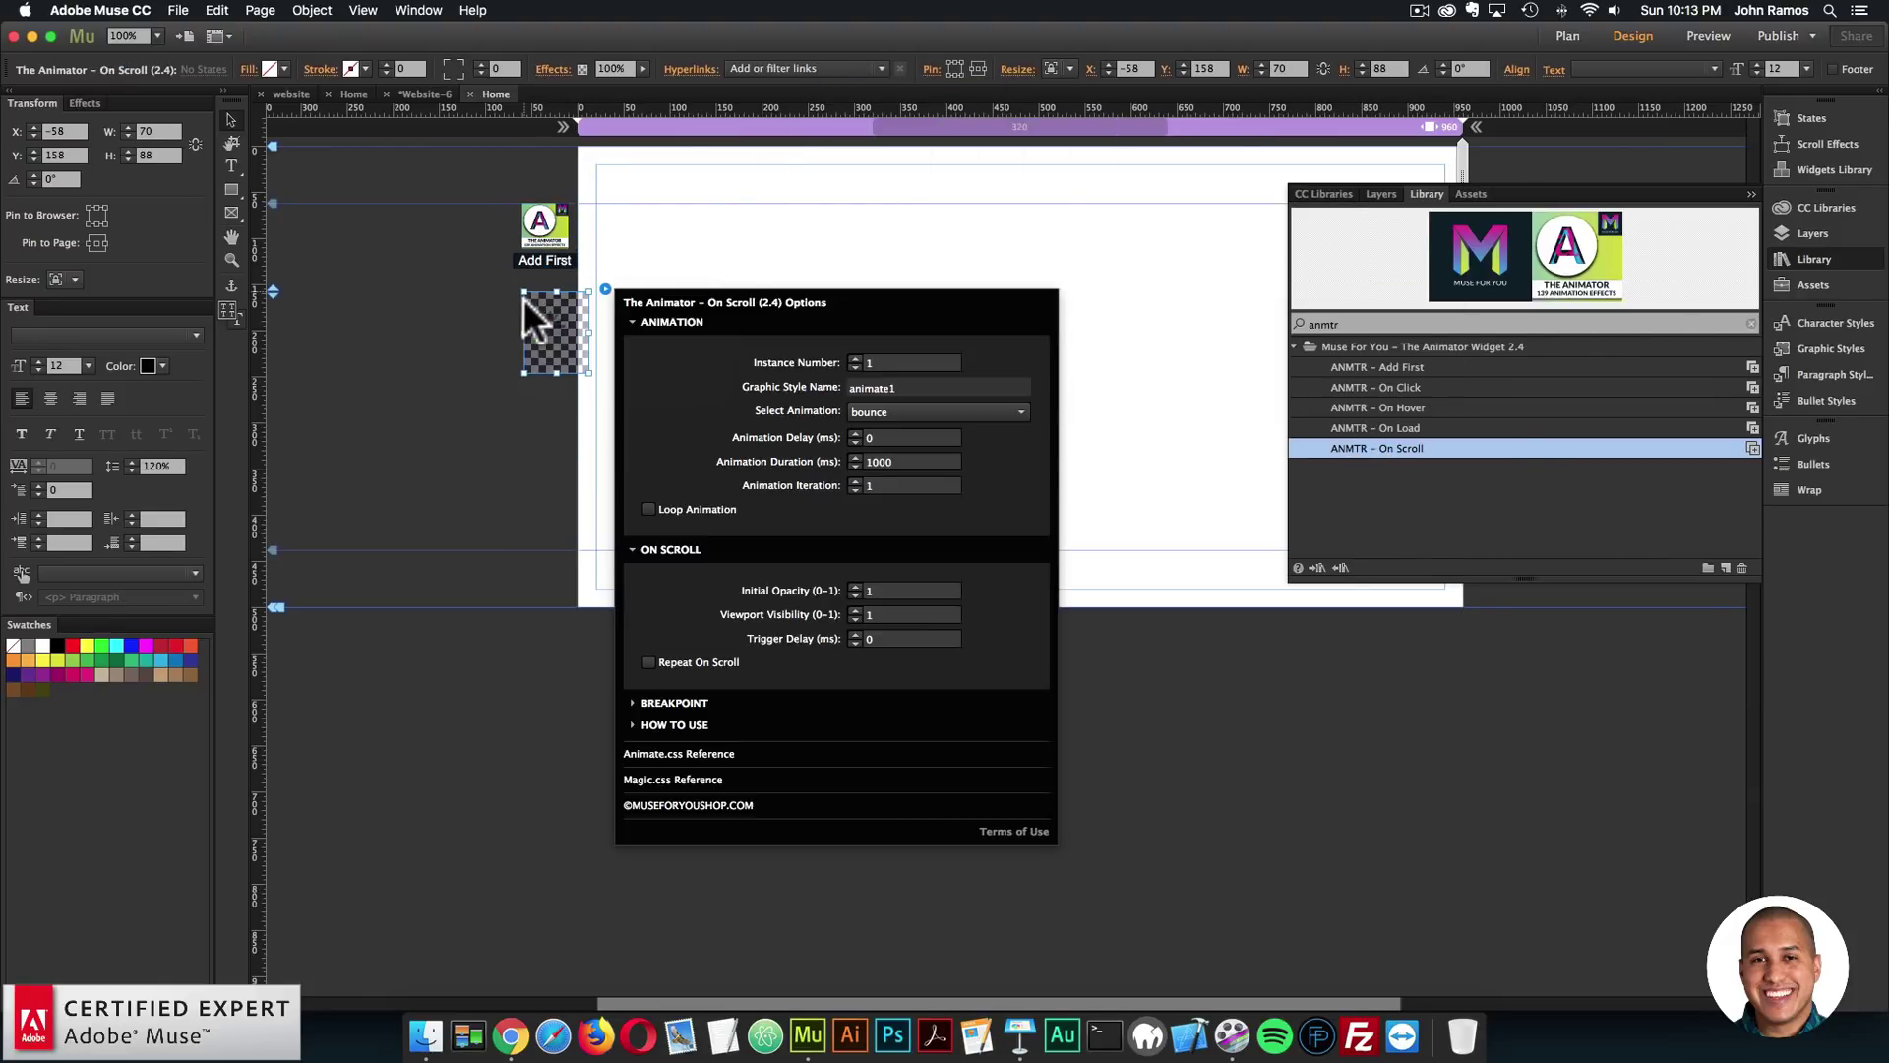
{"action": "left_click", "coordinate": [551, 335]}
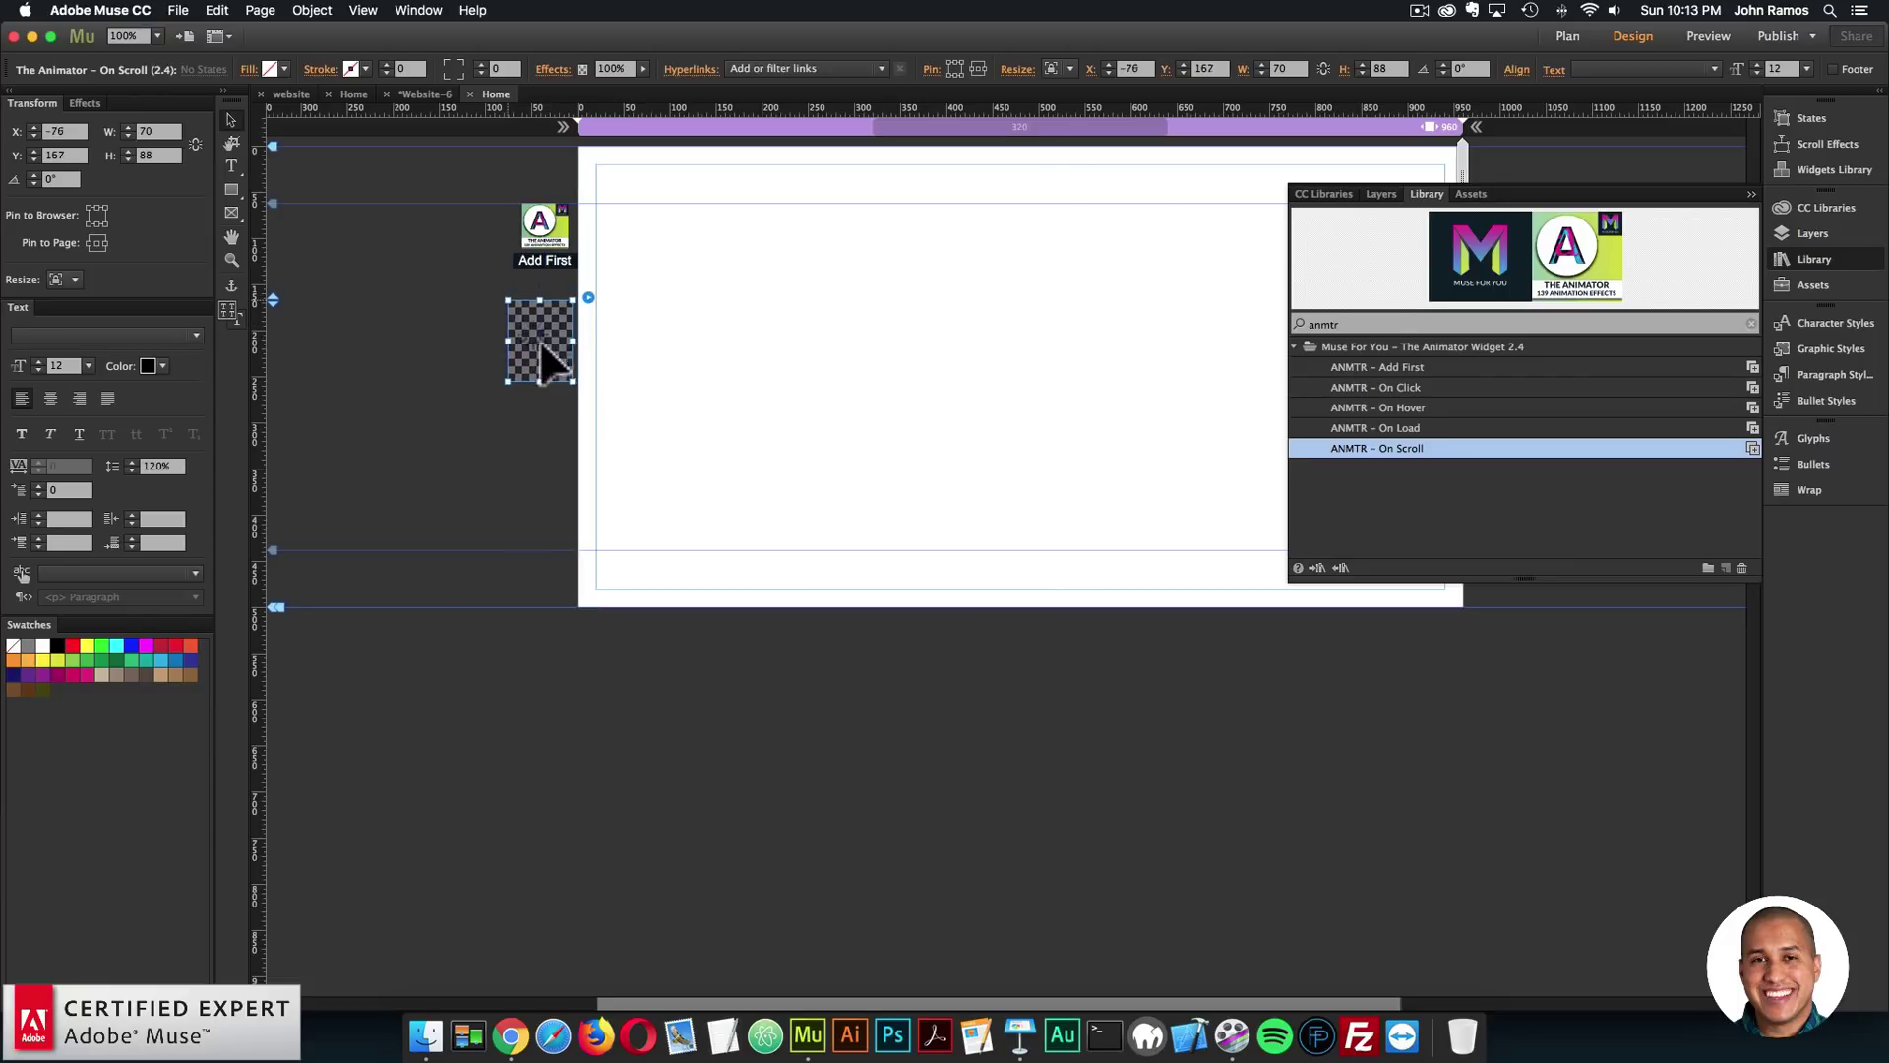
{"action": "left_click", "coordinate": [630, 333]}
{"action": "left_click", "coordinate": [1816, 267]}
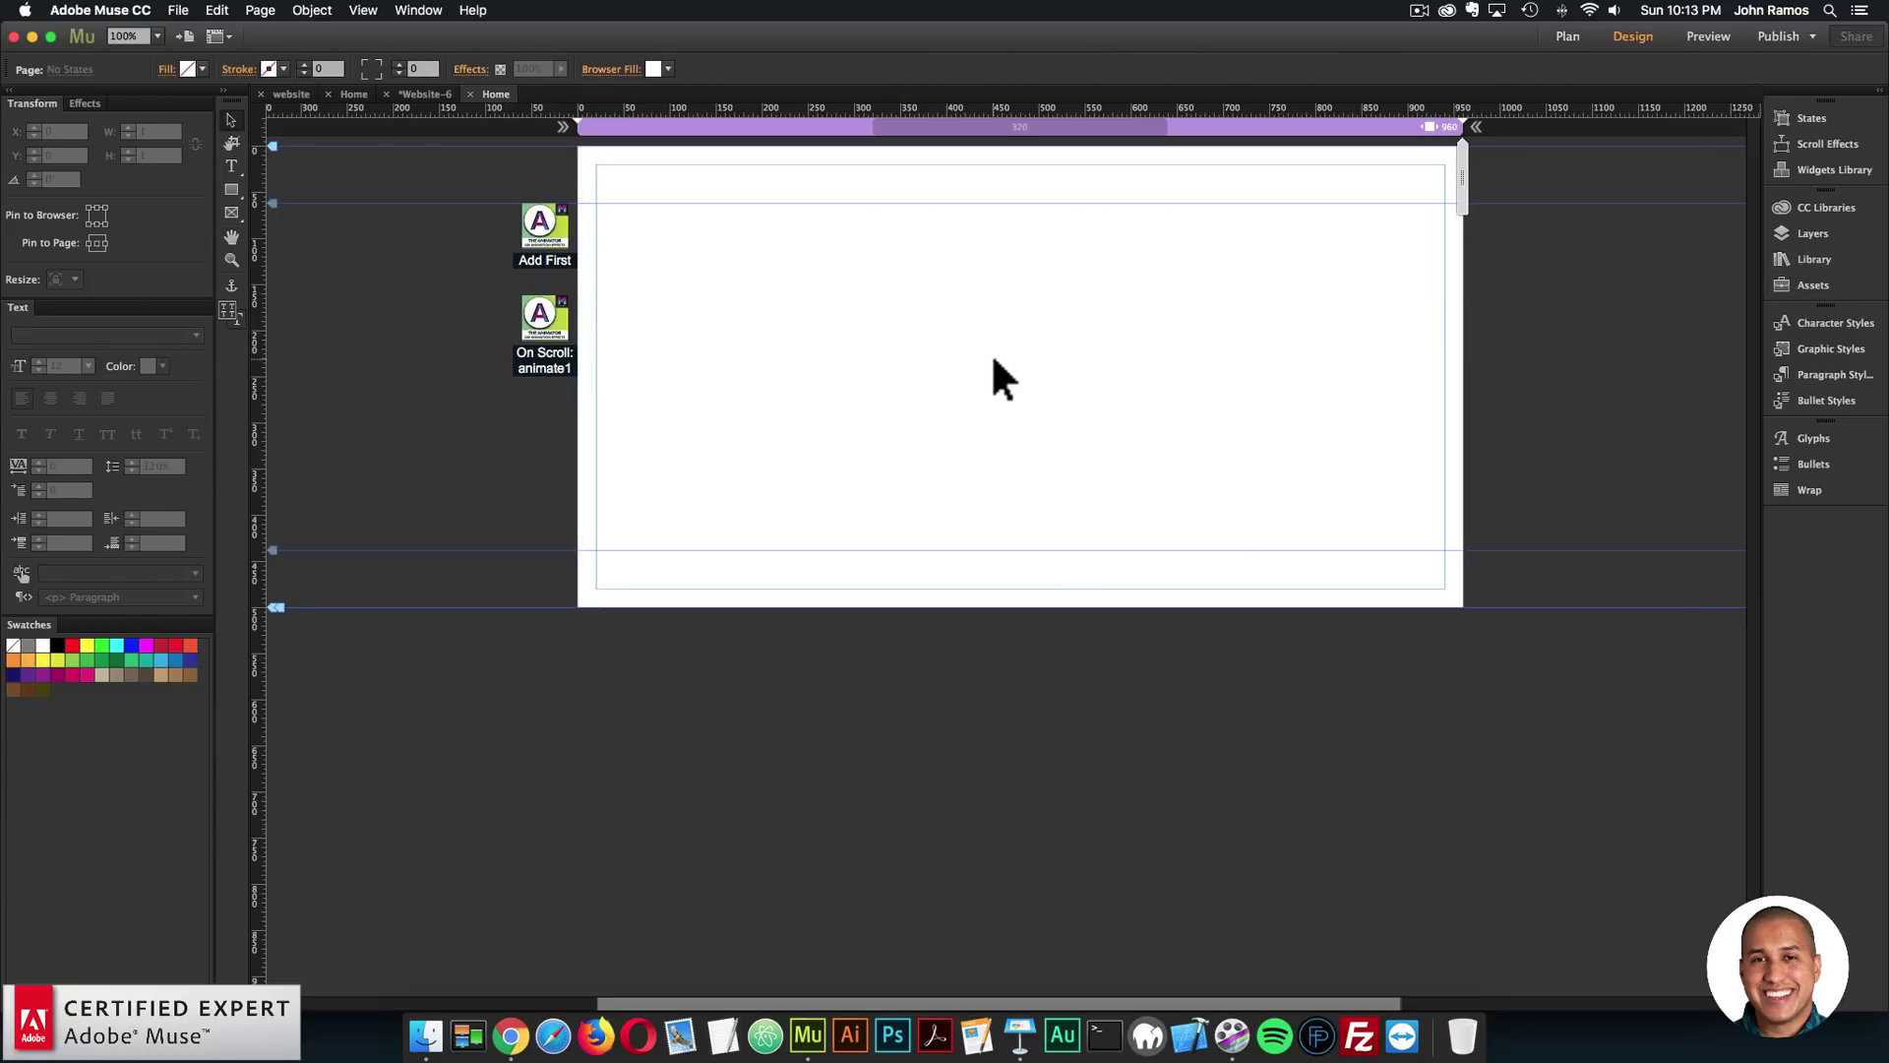
Step: Lengthen the page downward and draw a green-filled 250 × 250 px square in the right half of the page
{"action": "key", "text": "super+minus"}
{"action": "left_click_drag", "start_coordinate": [277, 377], "coordinate": [239, 937]}
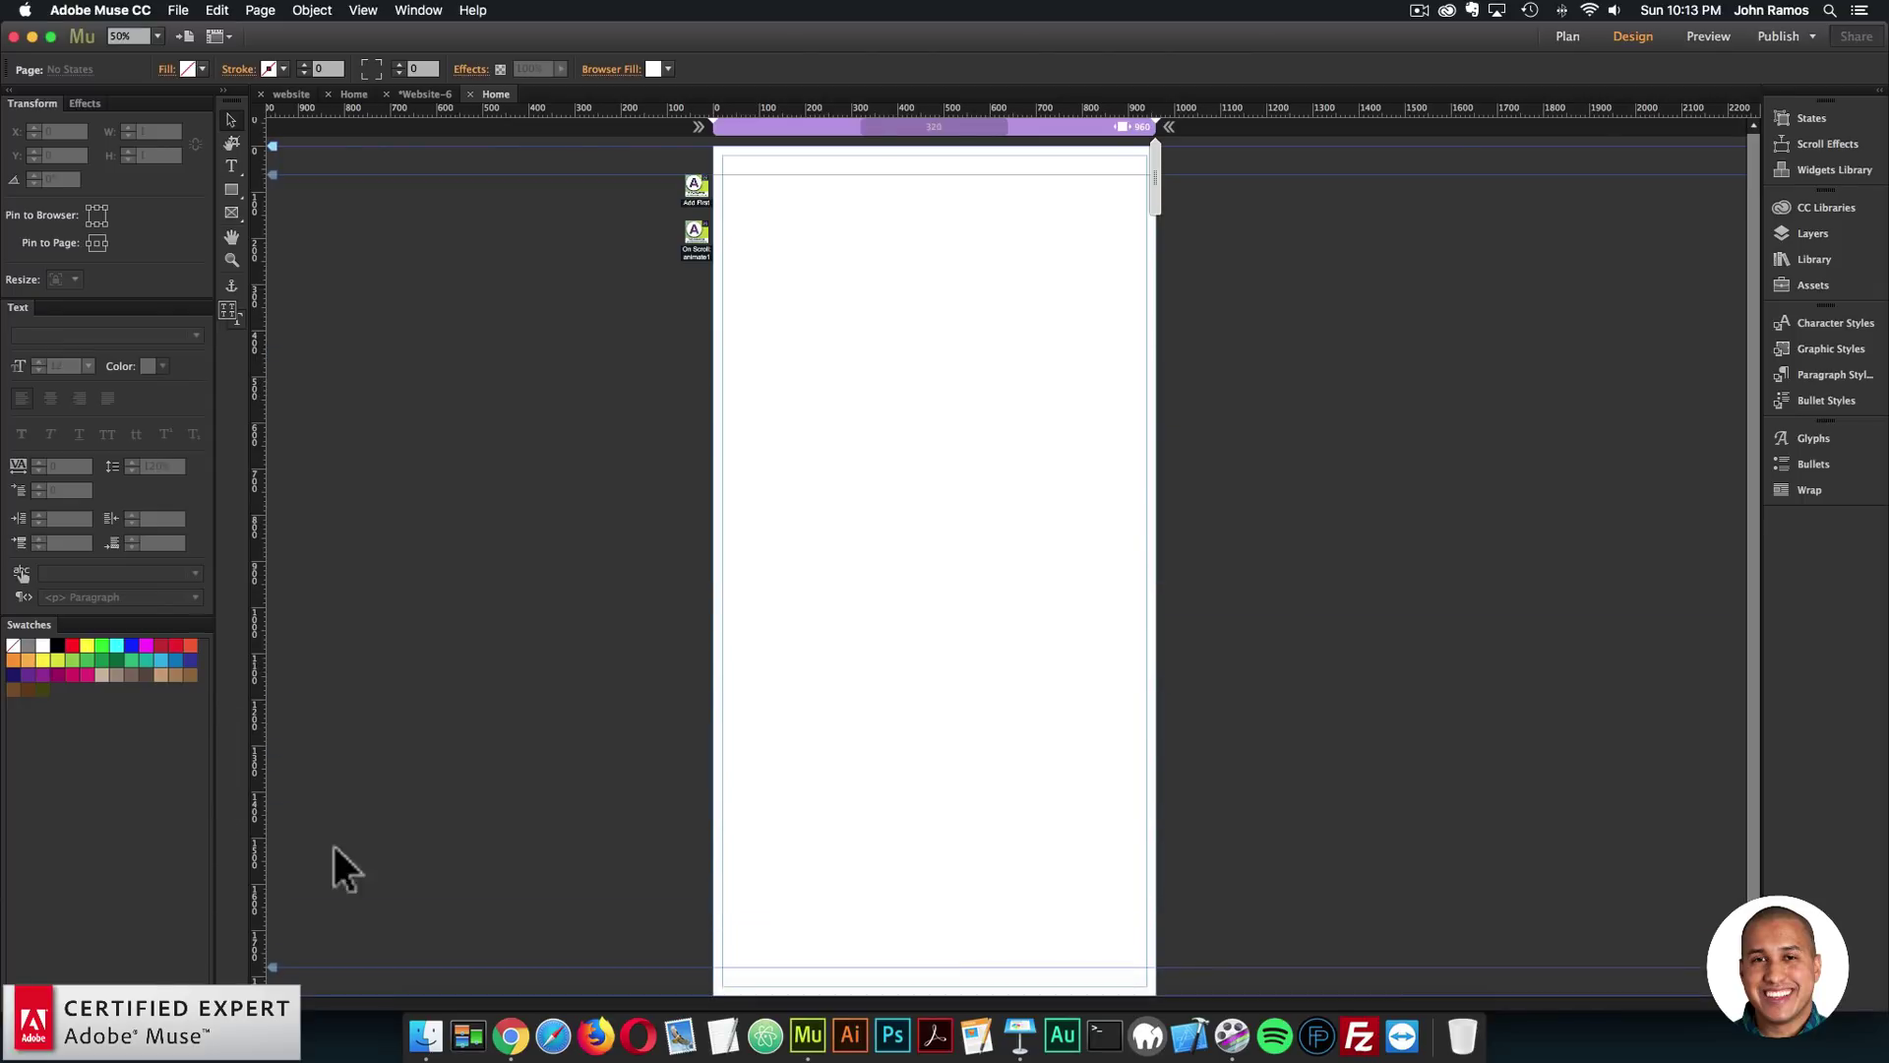
{"action": "left_click", "coordinate": [231, 189]}
{"action": "left_click_drag", "start_coordinate": [987, 407], "coordinate": [1103, 524]}
{"action": "left_click", "coordinate": [202, 69]}
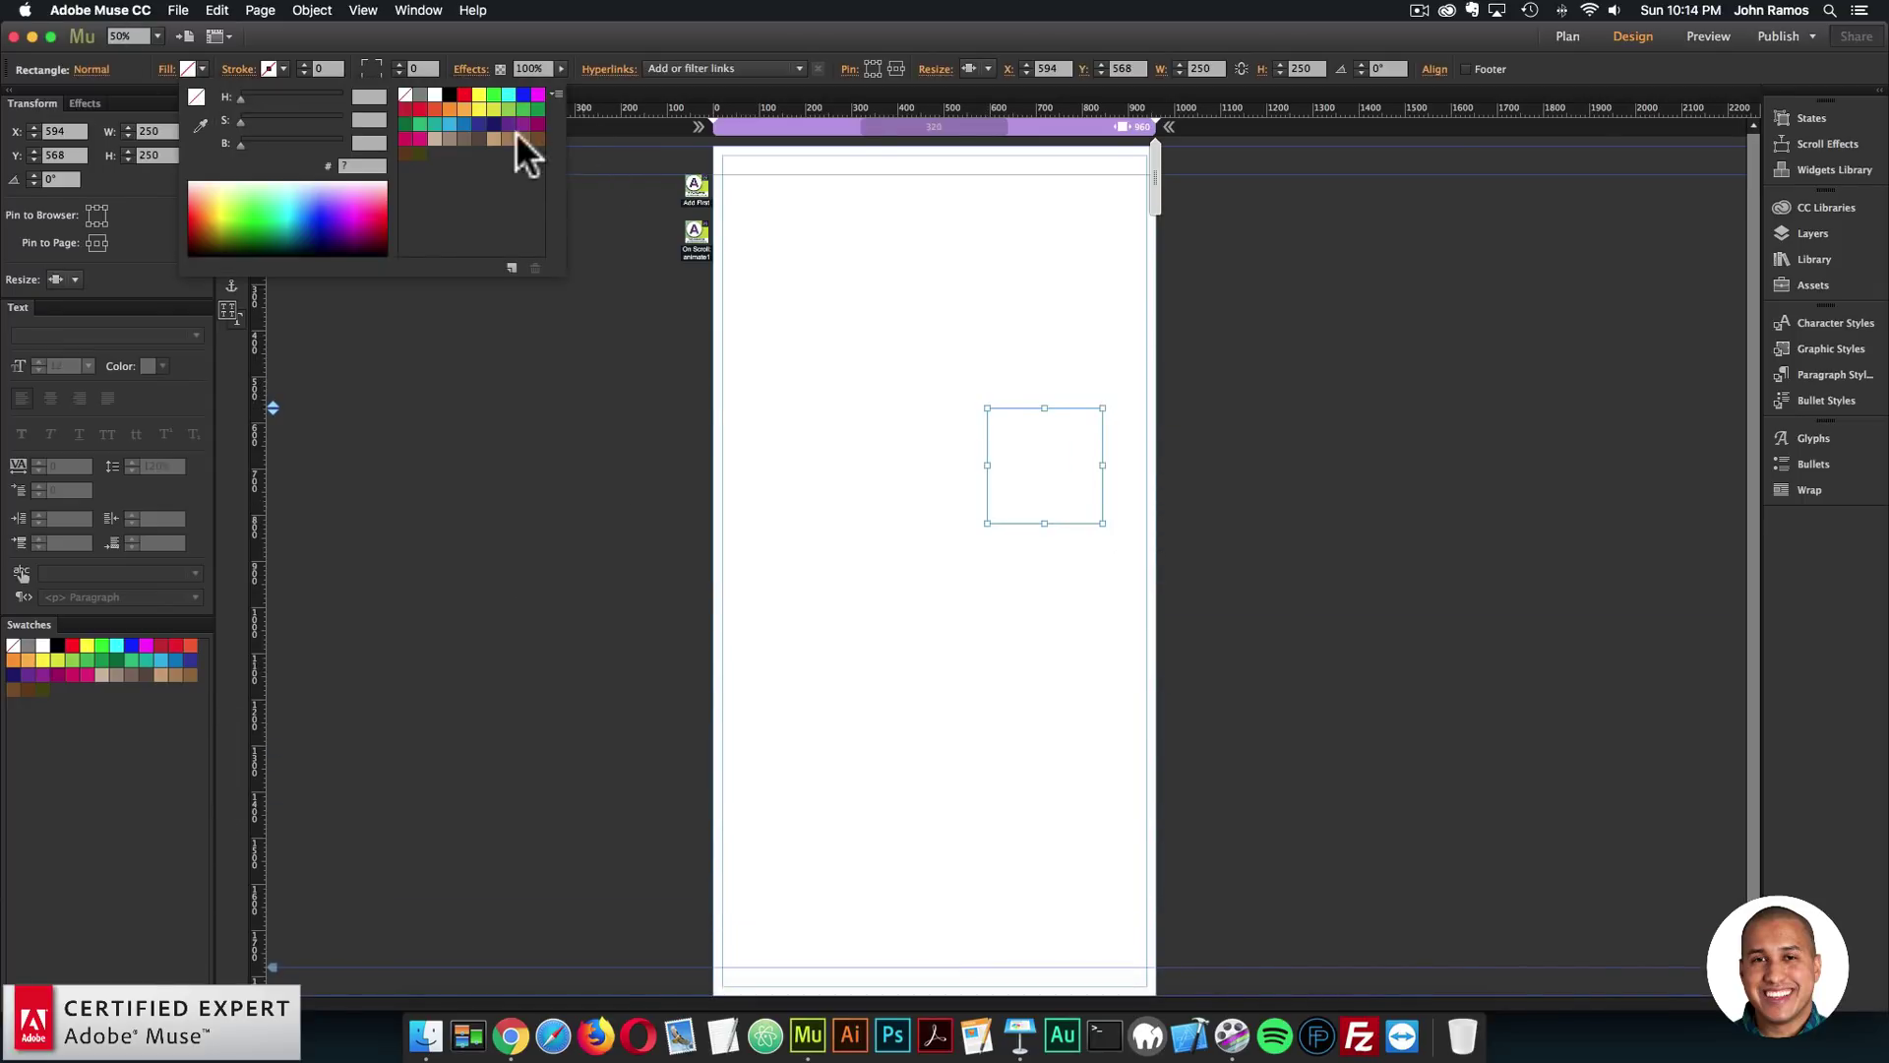
{"action": "left_click", "coordinate": [416, 120]}
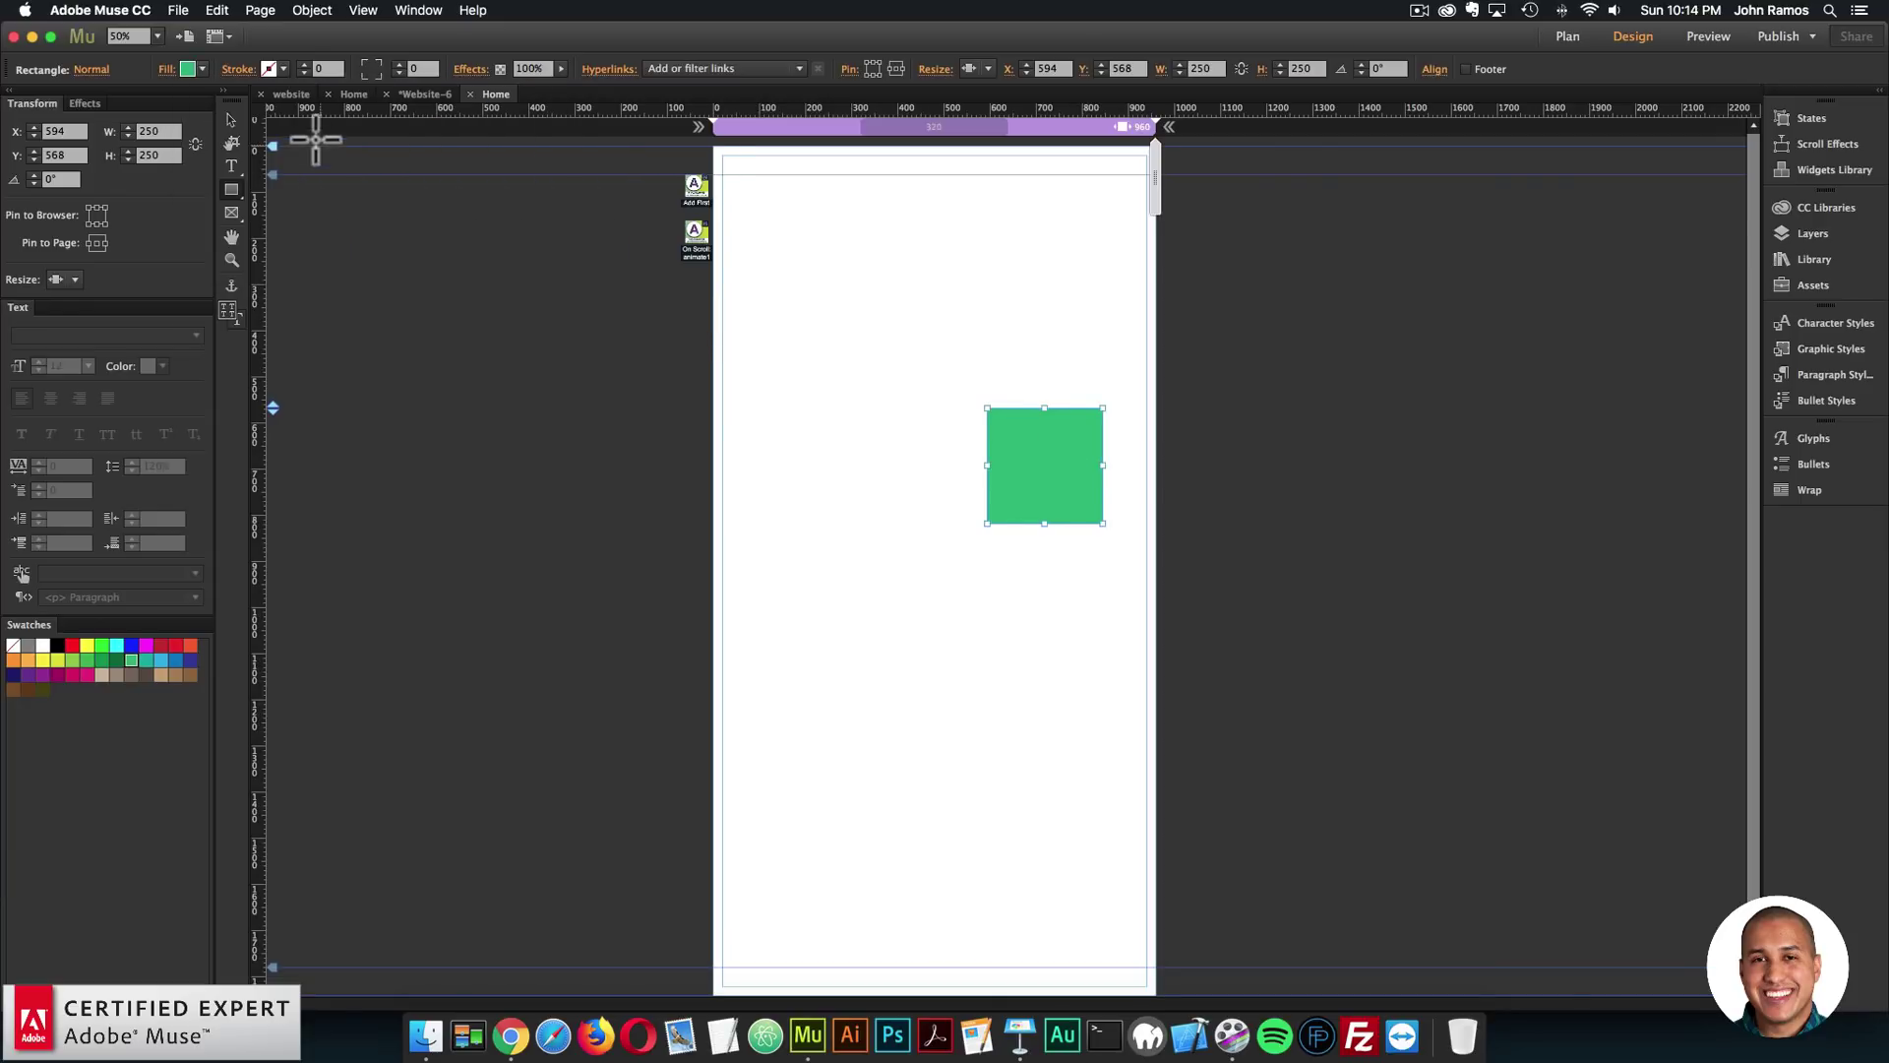
{"action": "left_click", "coordinate": [231, 120]}
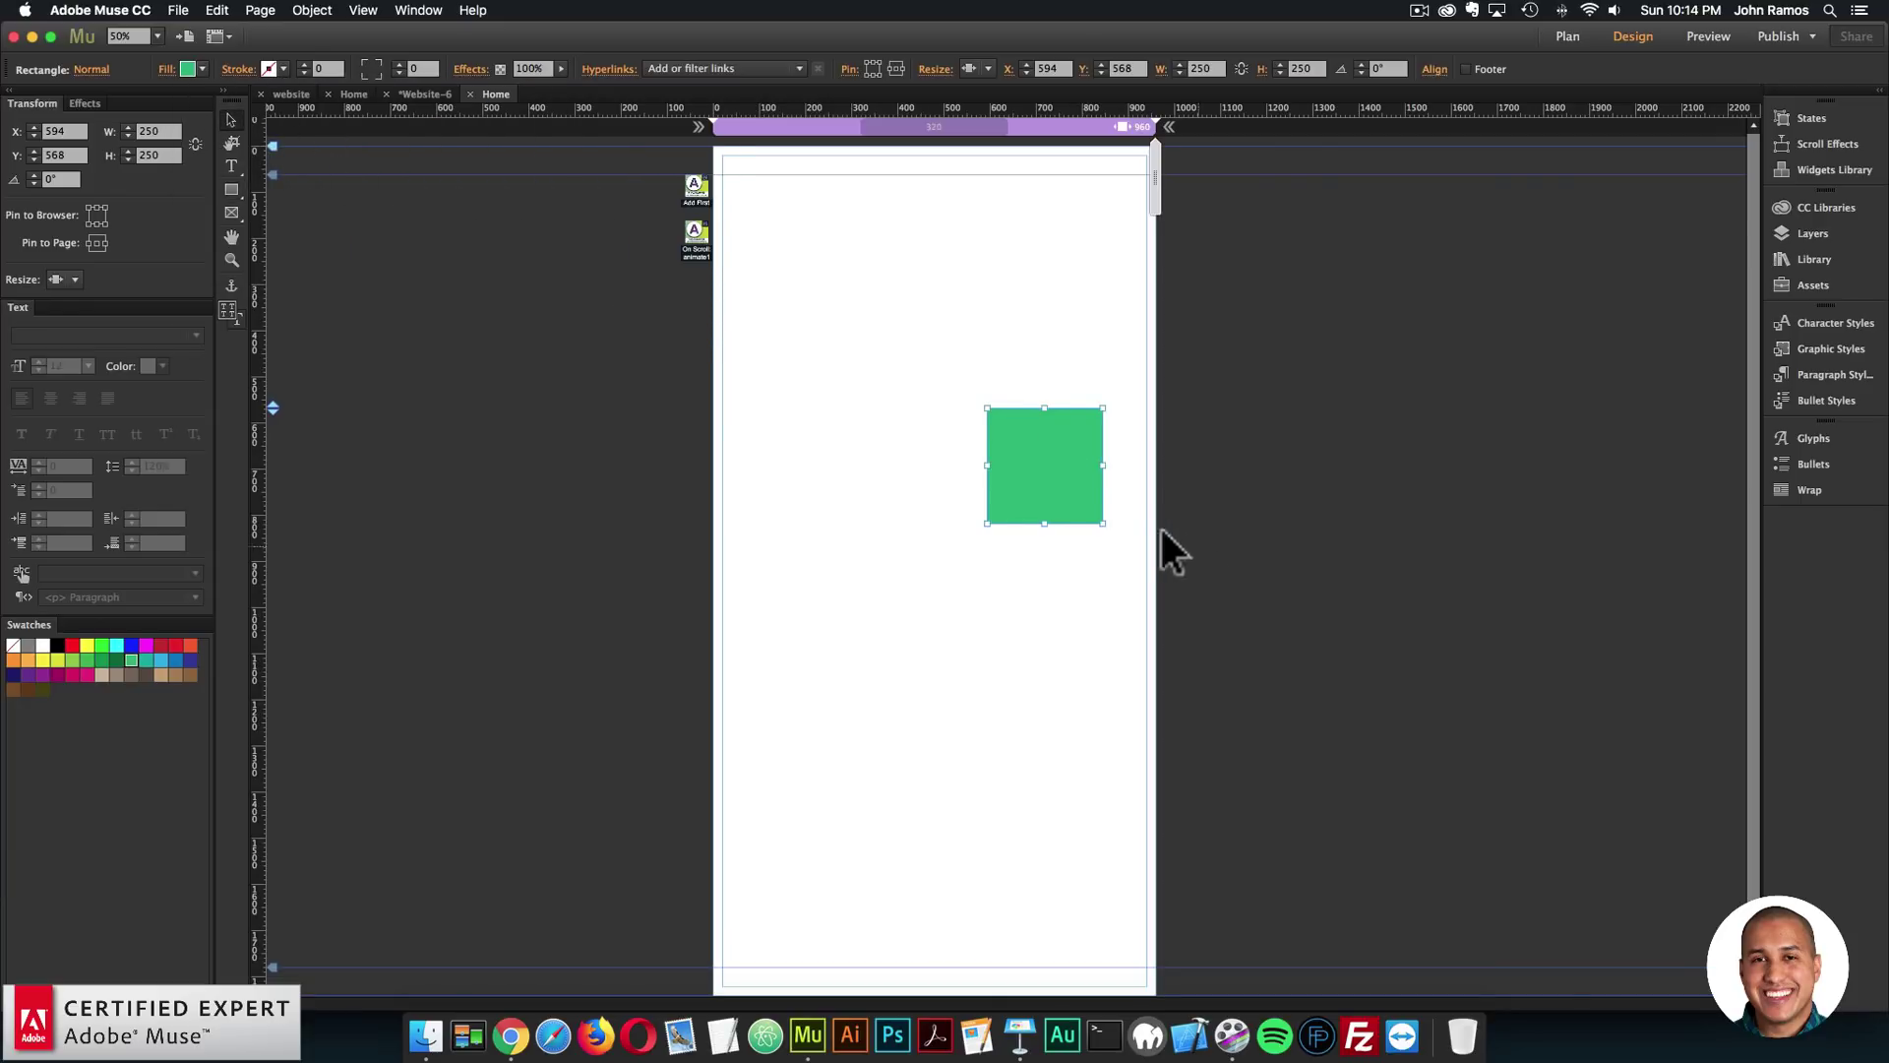
Step: Enlarge the green square to 322 × 322 px and copy it down the page to form a column of three aligned squares
{"action": "left_click_drag", "start_coordinate": [1102, 523], "coordinate": [1061, 760]}
{"action": "key", "text": "super+minus"}
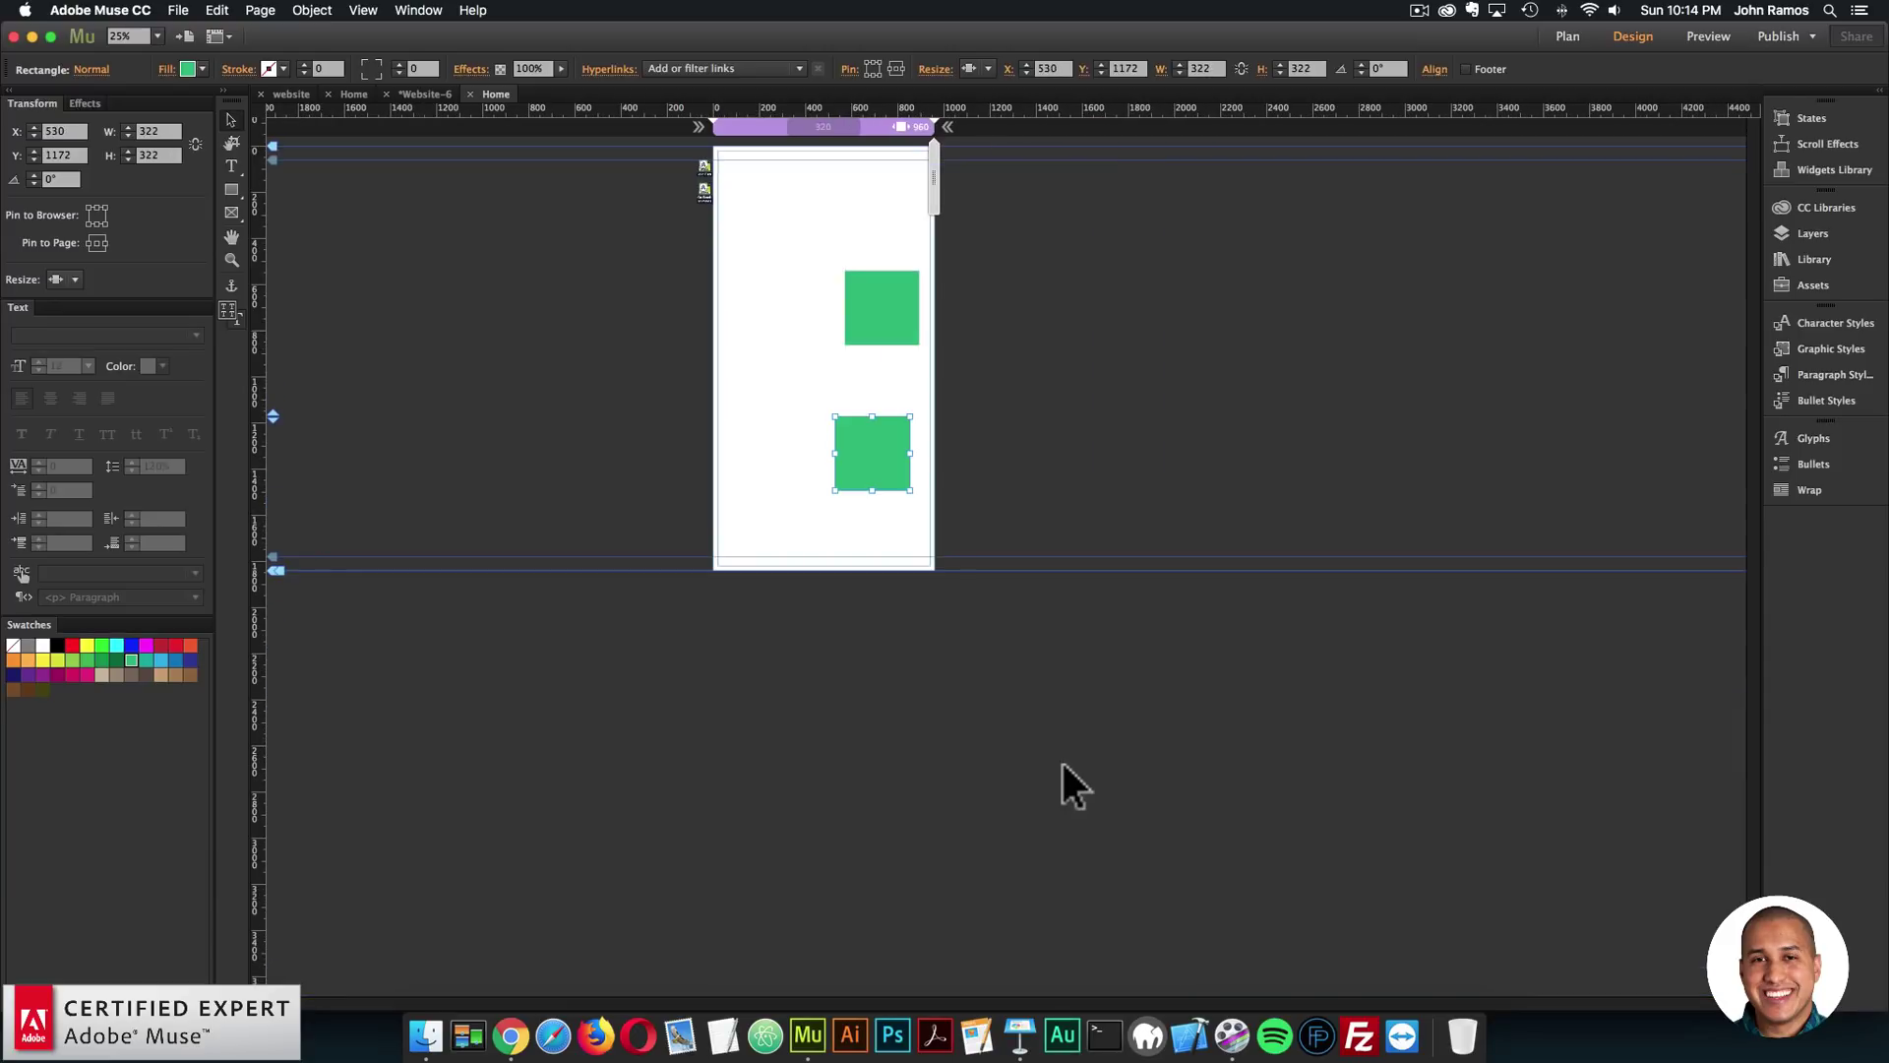
{"action": "mouse_move", "coordinate": [873, 417]}
{"action": "left_mouse_down"}
{"action": "mouse_move", "coordinate": [882, 441]}
{"action": "mouse_move", "coordinate": [884, 424]}
{"action": "left_mouse_up"}
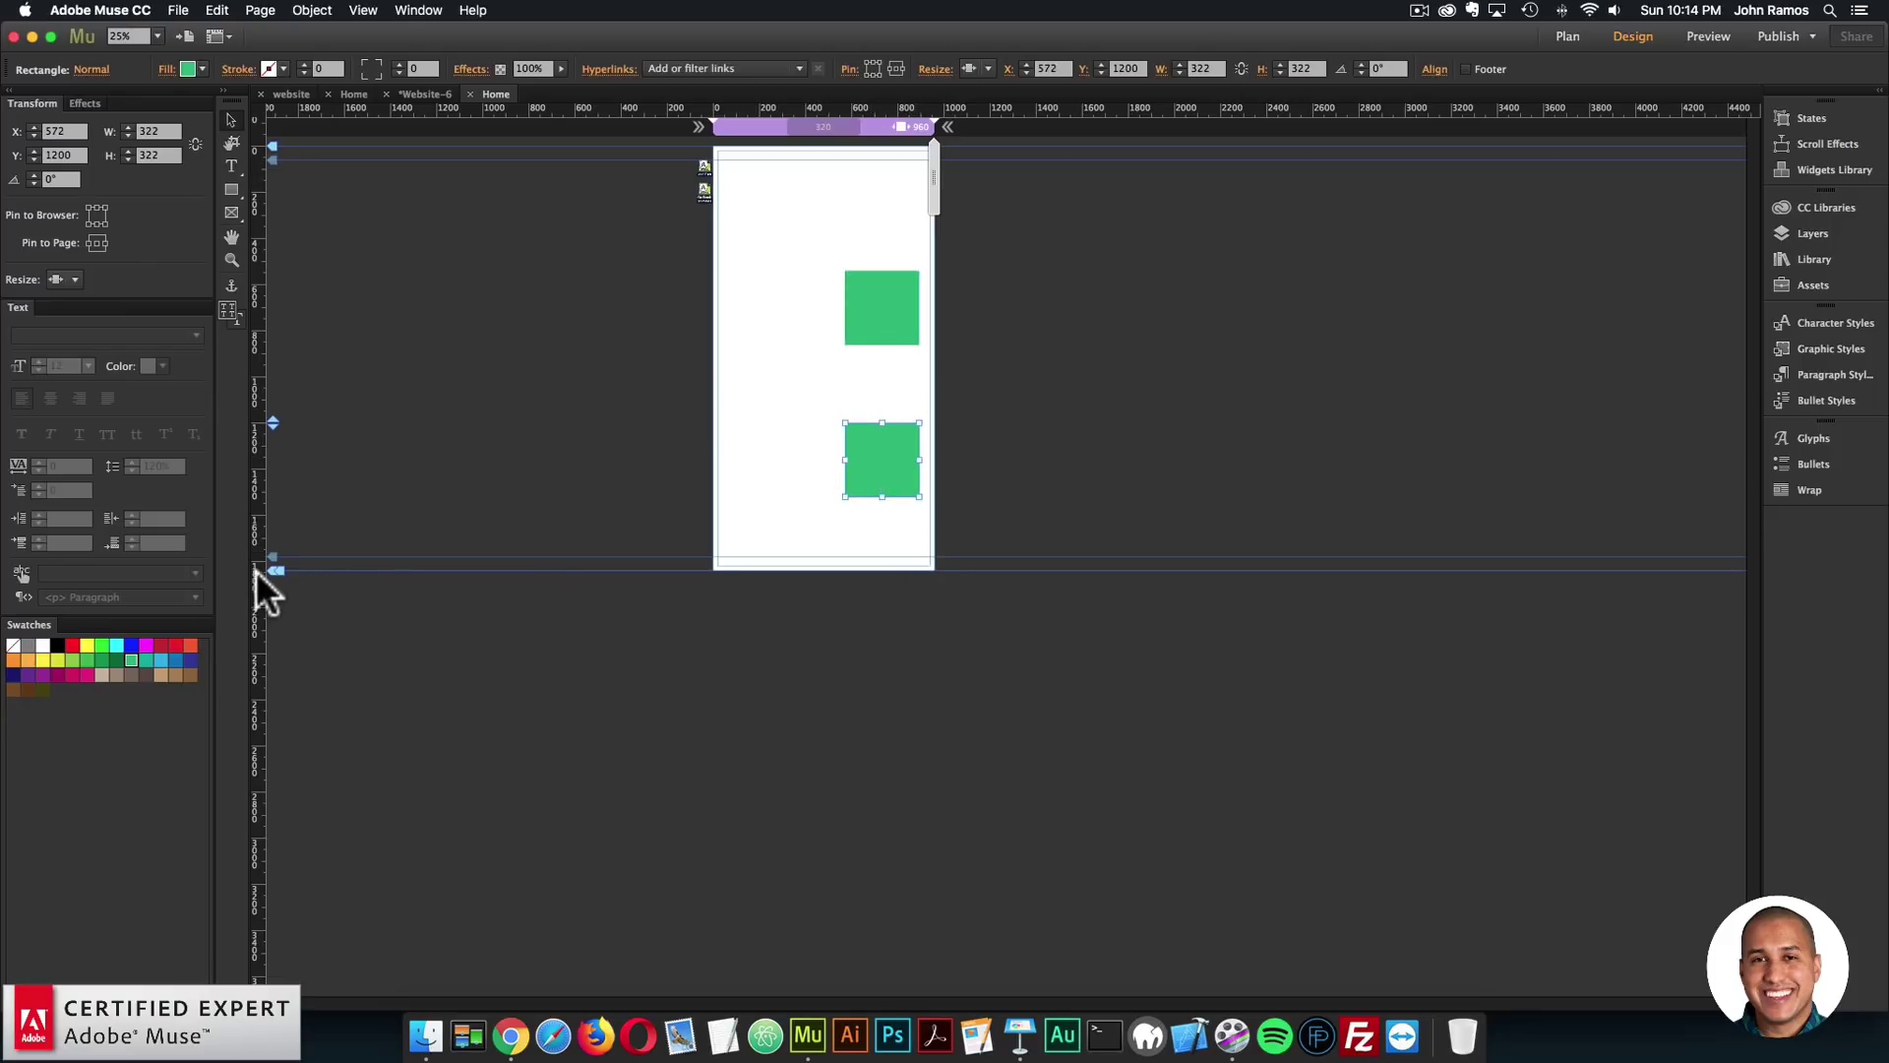
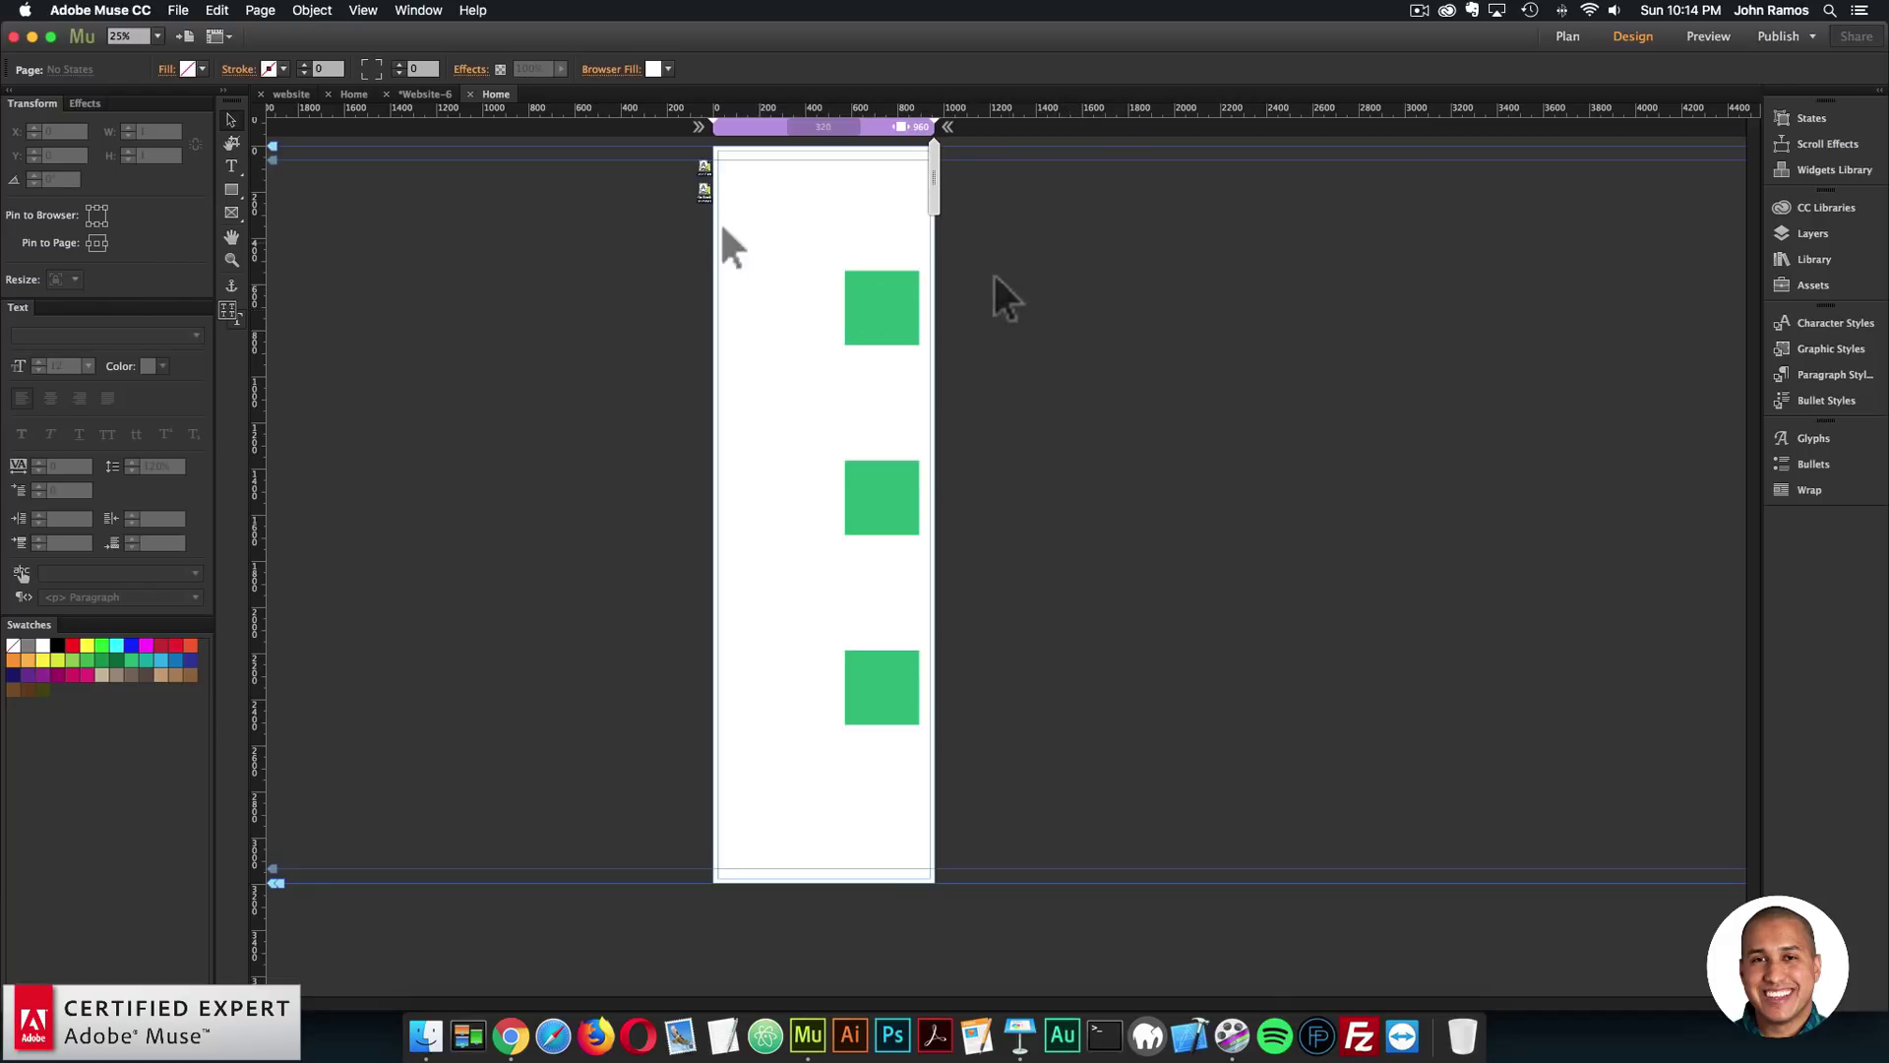
Step: Inspect the On Scroll widget's options, particularly its Graphic Style Name, and close them
{"action": "left_click", "coordinate": [704, 188]}
{"action": "key", "text": "super+equal"}
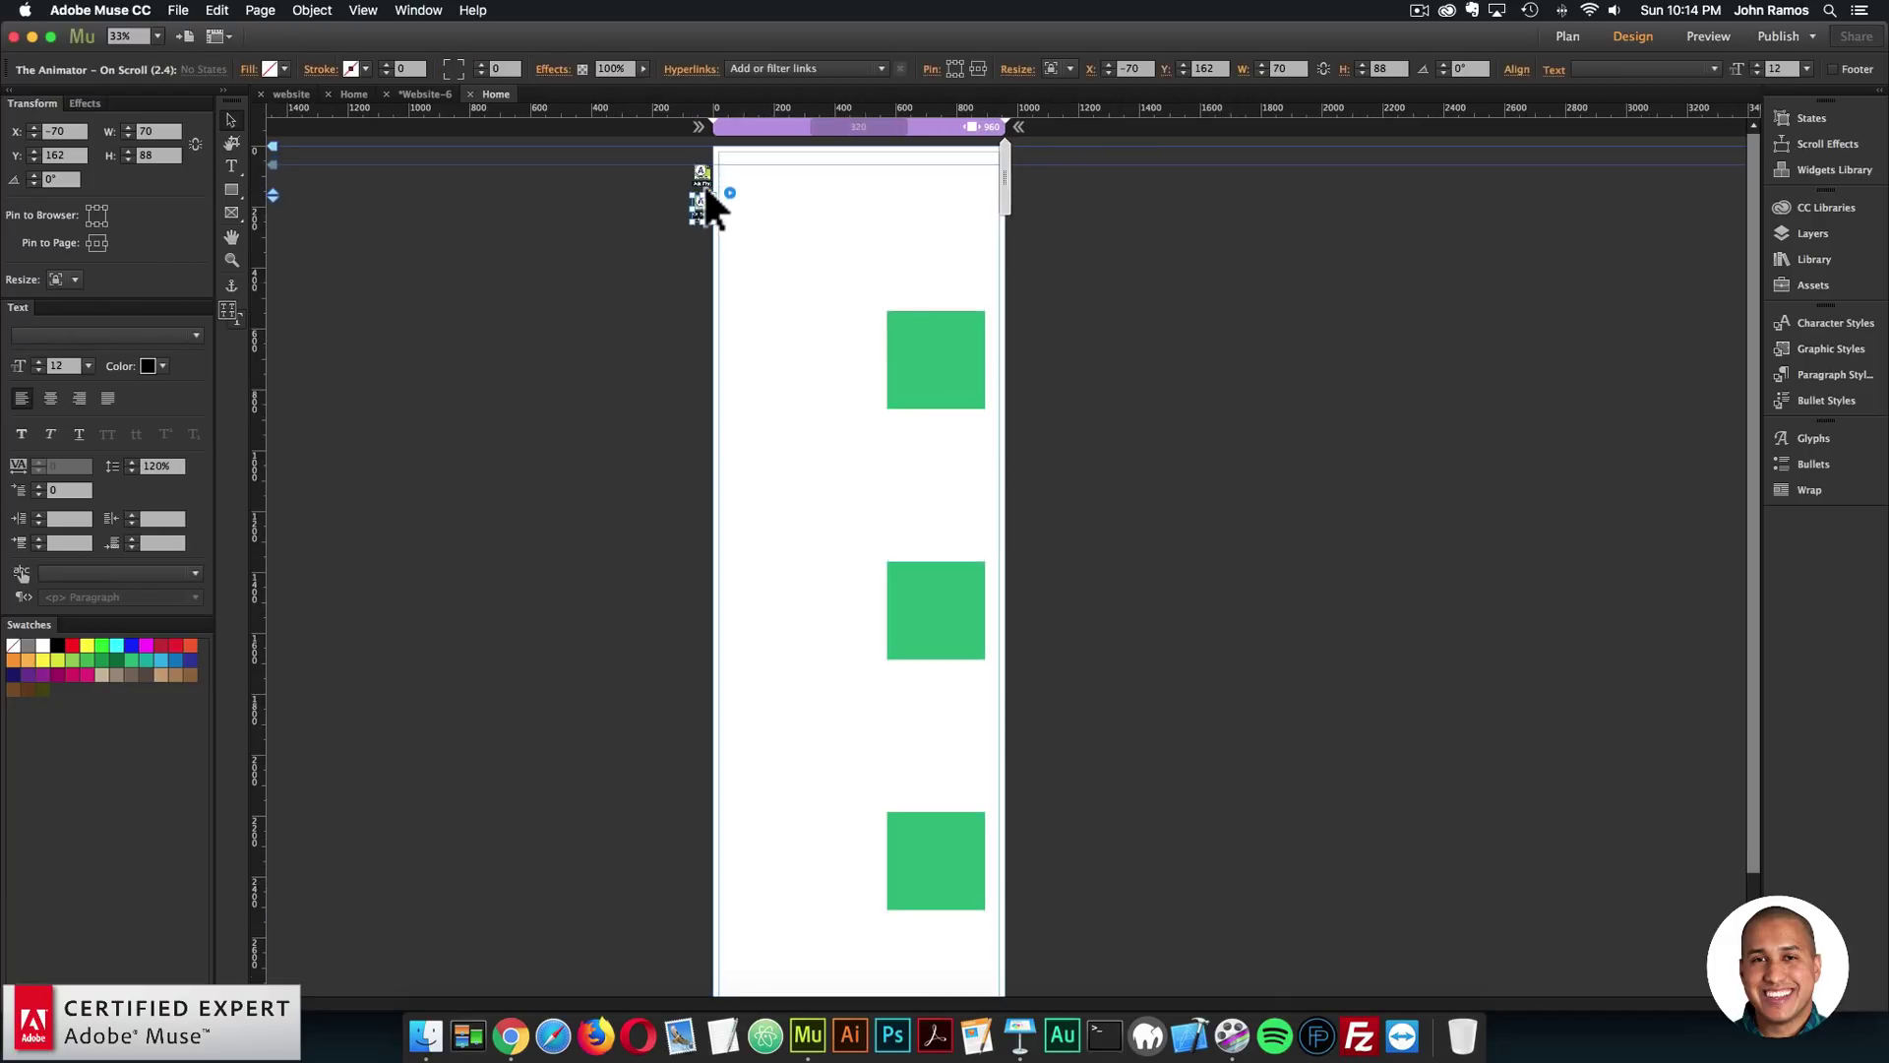
{"action": "key", "text": "super+equal"}
{"action": "key", "text": "super+equal"}
{"action": "left_click", "coordinate": [955, 256]}
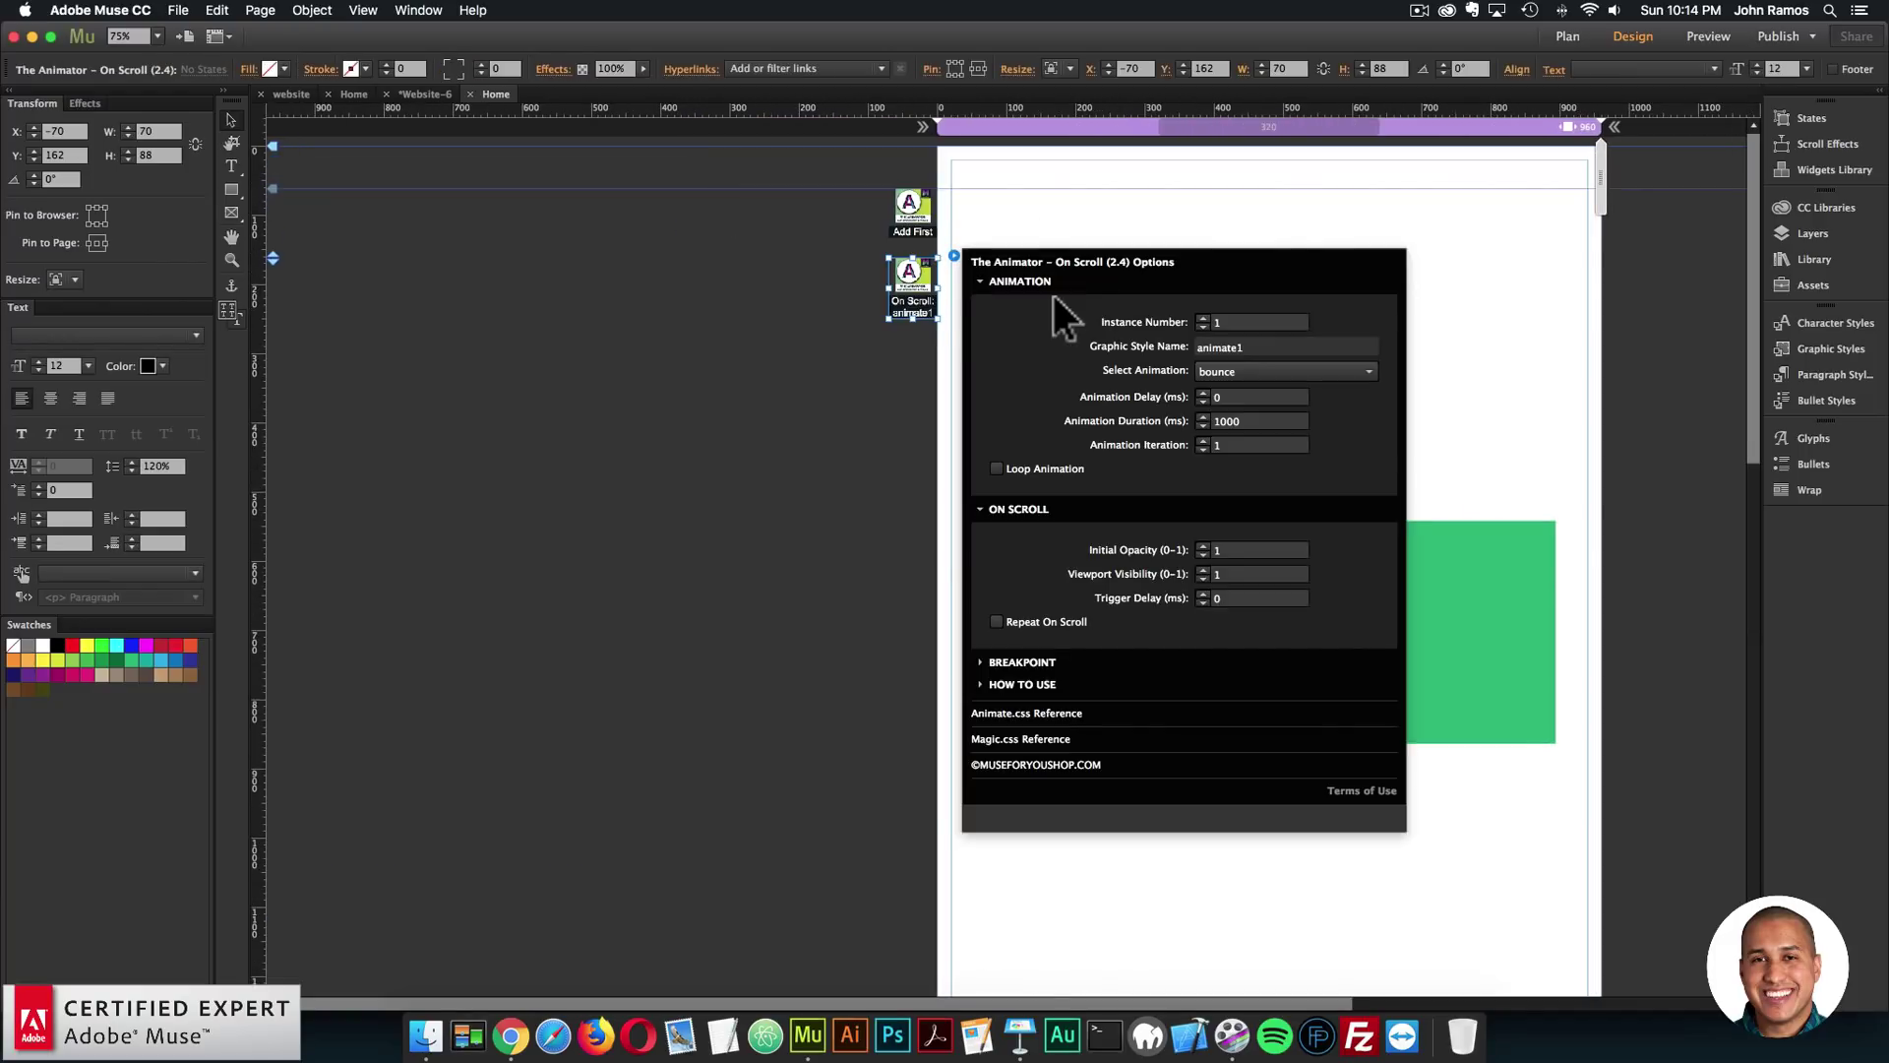
{"action": "left_click", "coordinate": [913, 281]}
{"action": "key", "text": "super+equal"}
{"action": "key", "text": "super+equal"}
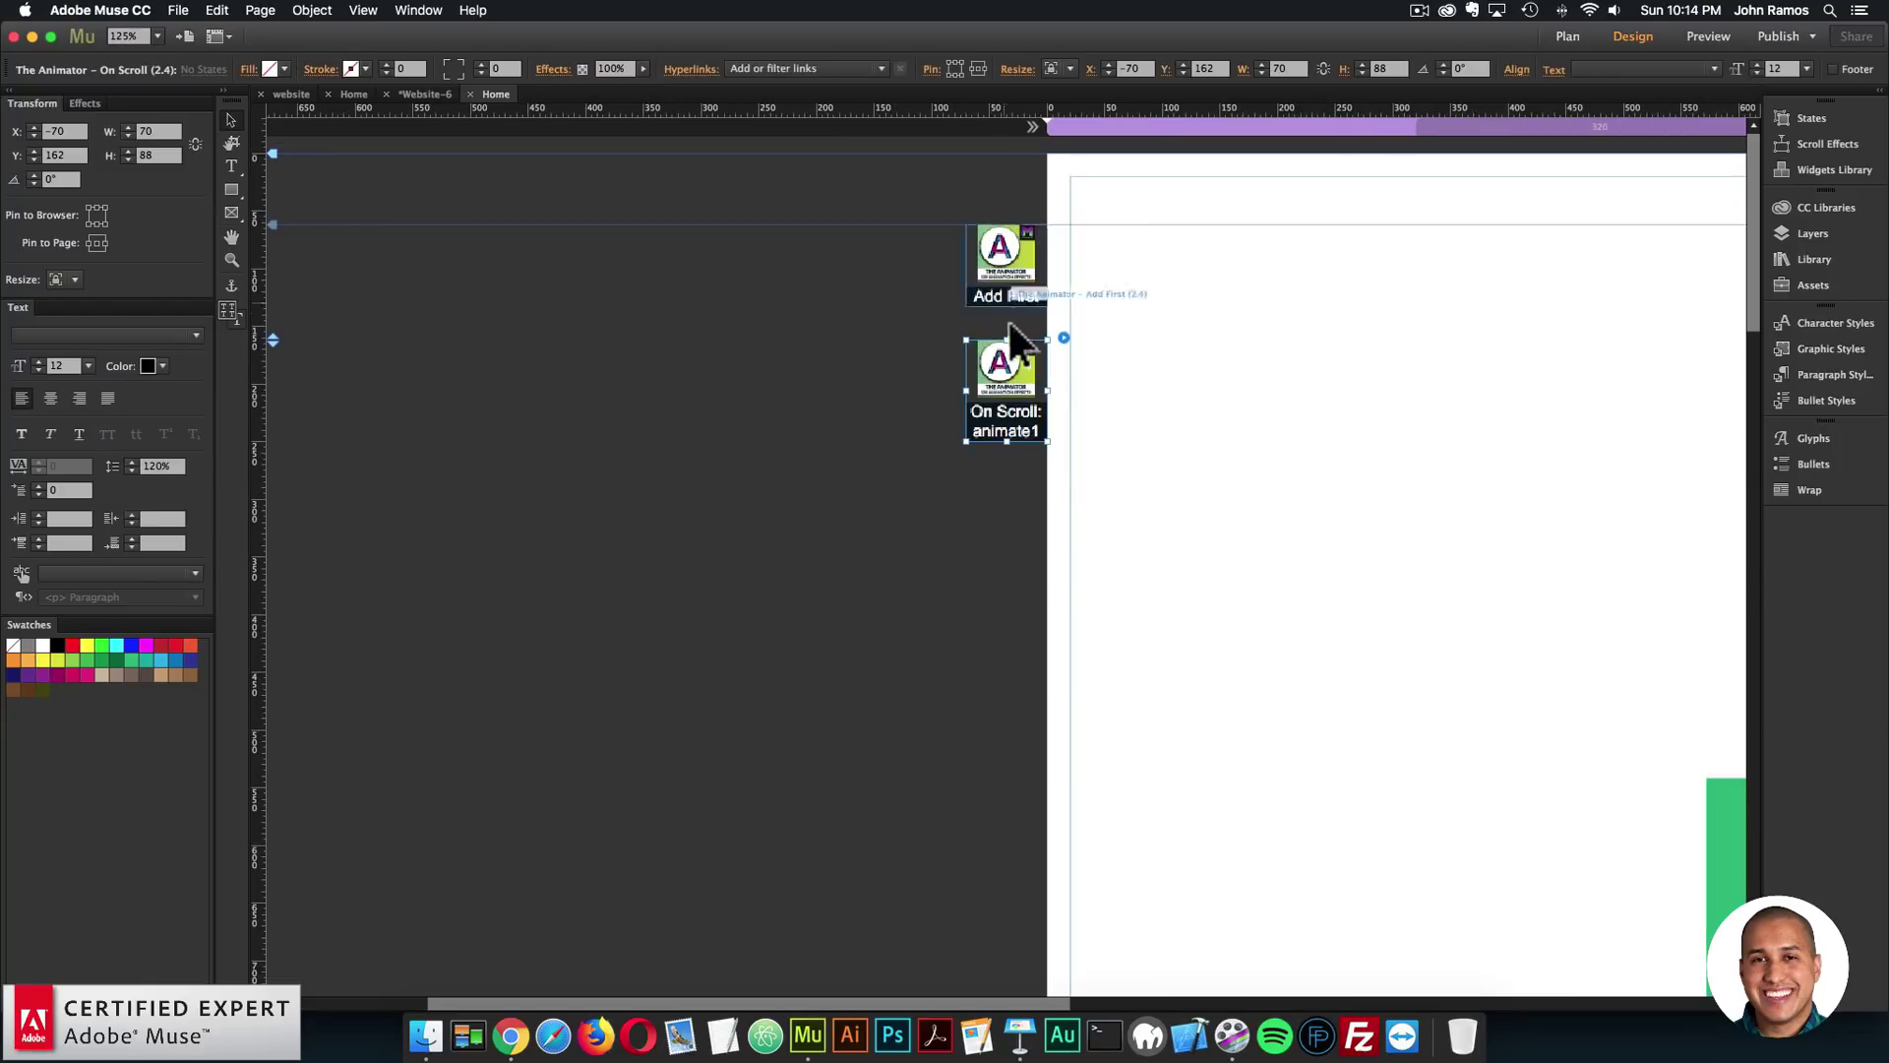
{"action": "left_click", "coordinate": [1064, 338]}
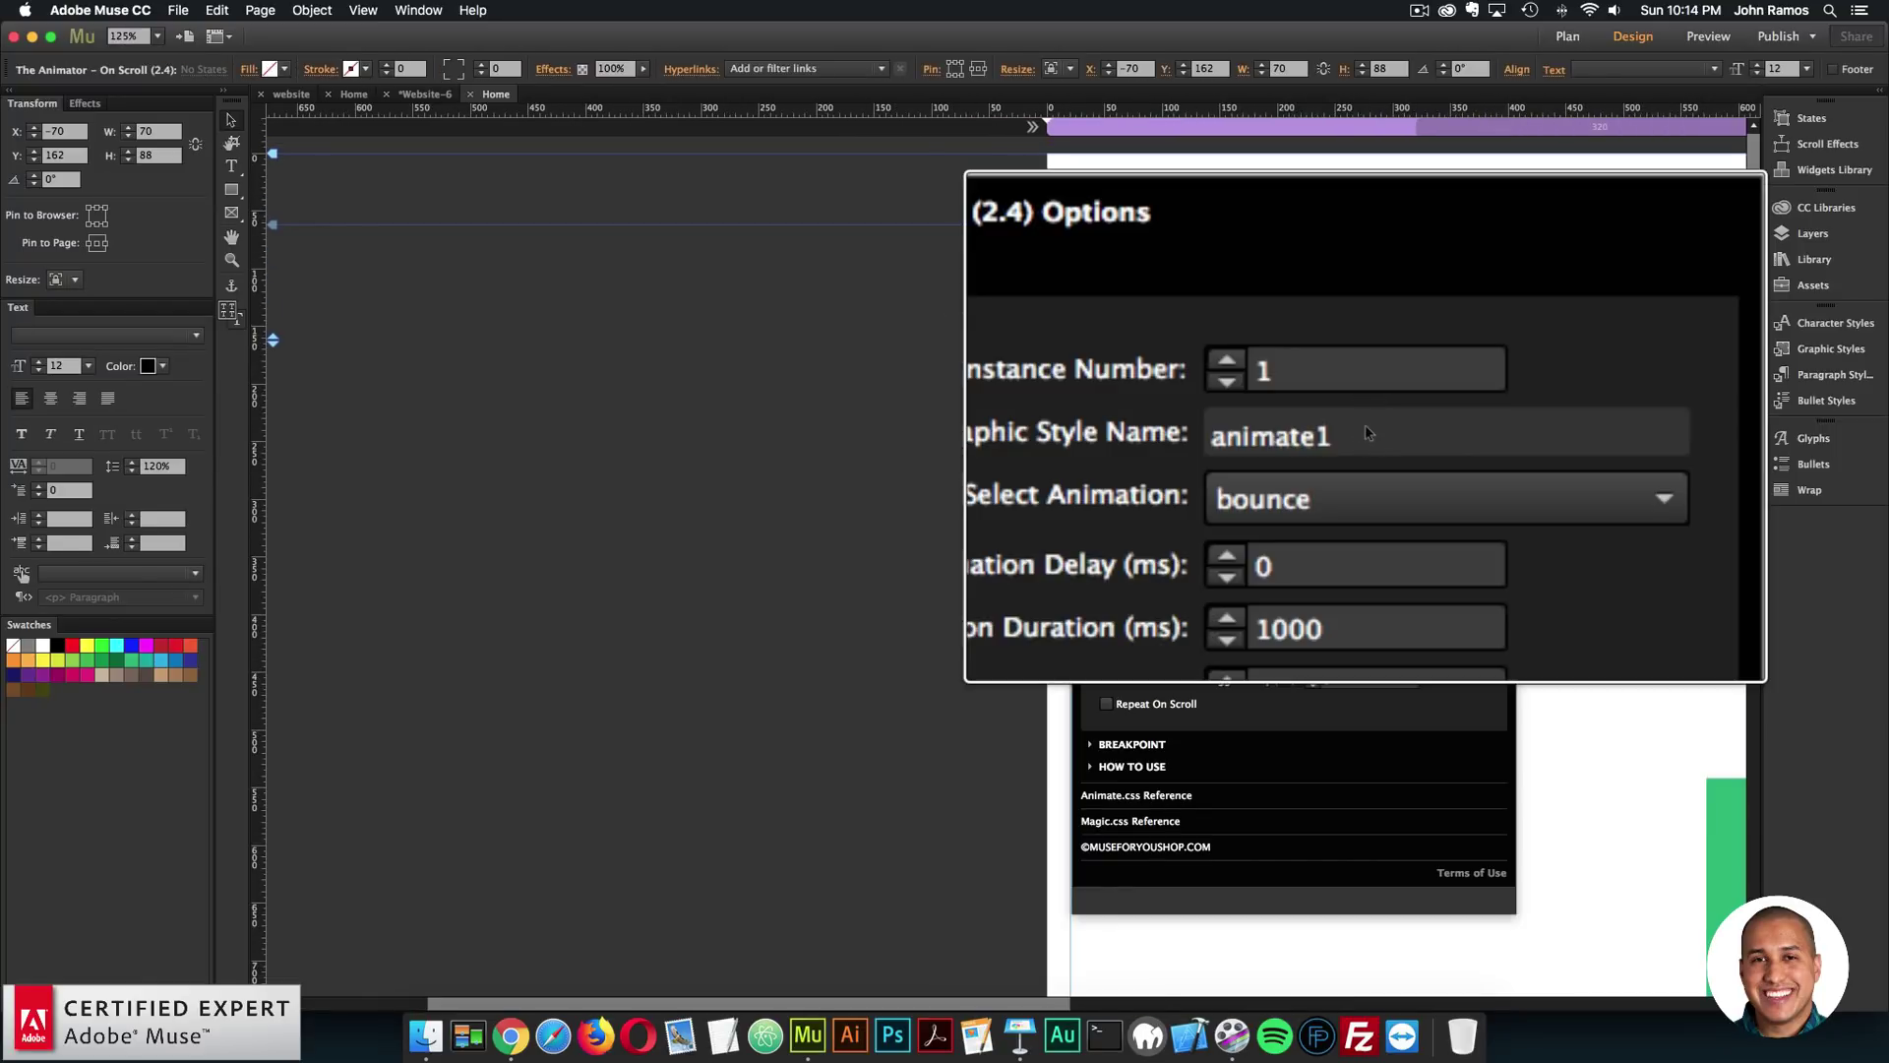
{"action": "left_click", "coordinate": [865, 508]}
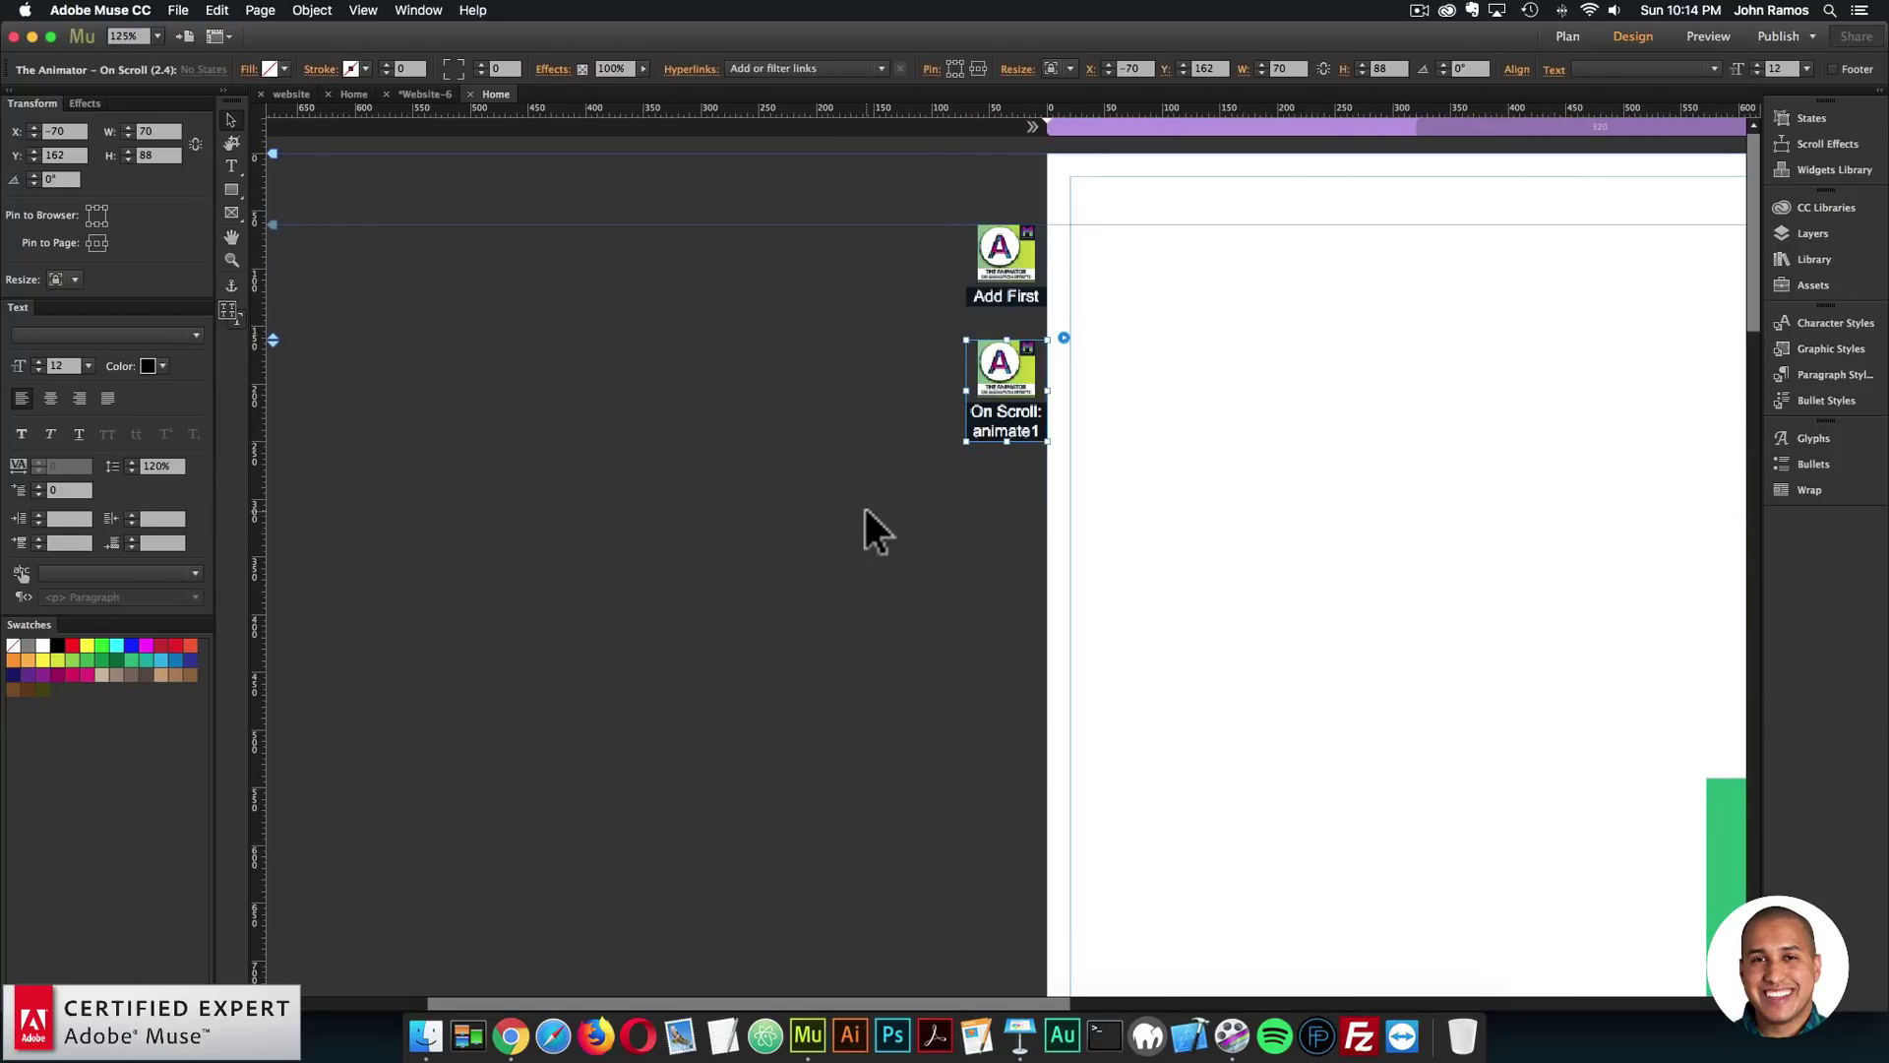
Step: Select all three green squares on the page and create a new graphic style from them
{"action": "key", "text": "super+minus"}
{"action": "key", "text": "super+minus"}
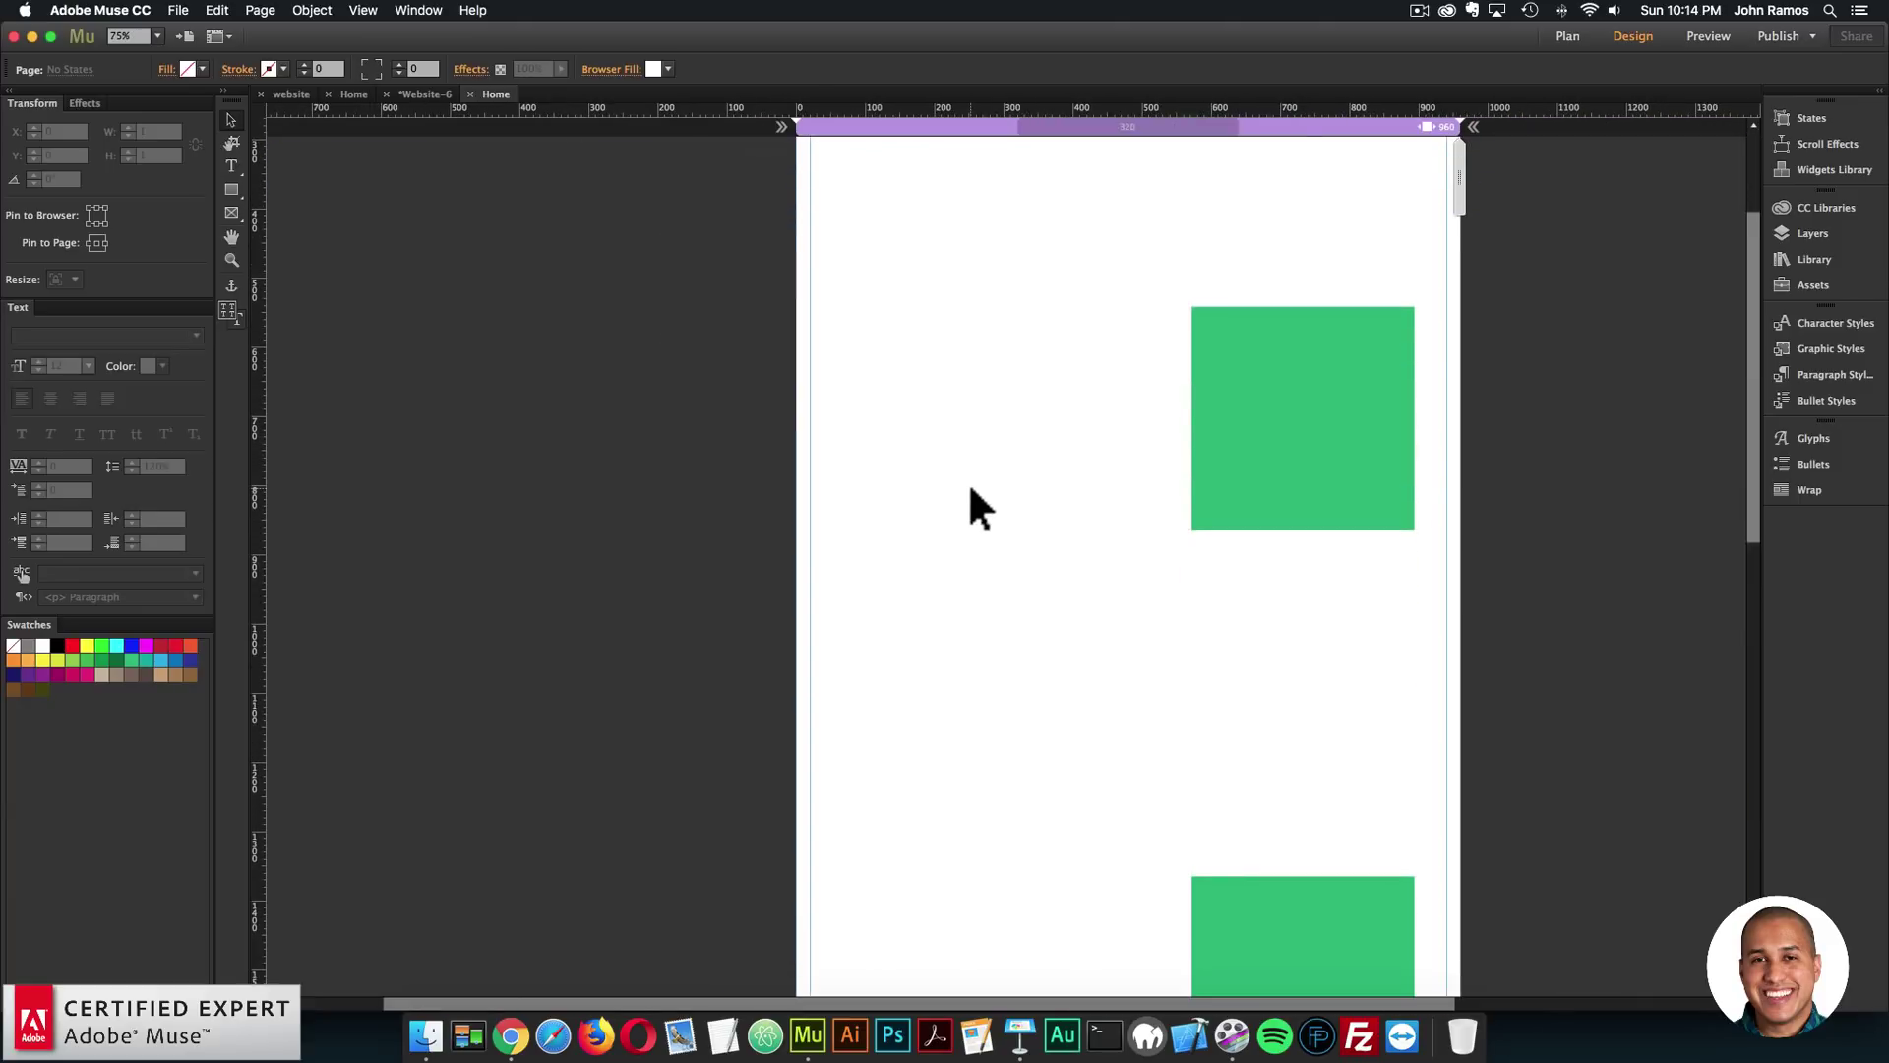
{"action": "key", "text": "super+minus"}
{"action": "left_click_drag", "start_coordinate": [925, 283], "coordinate": [1088, 866]}
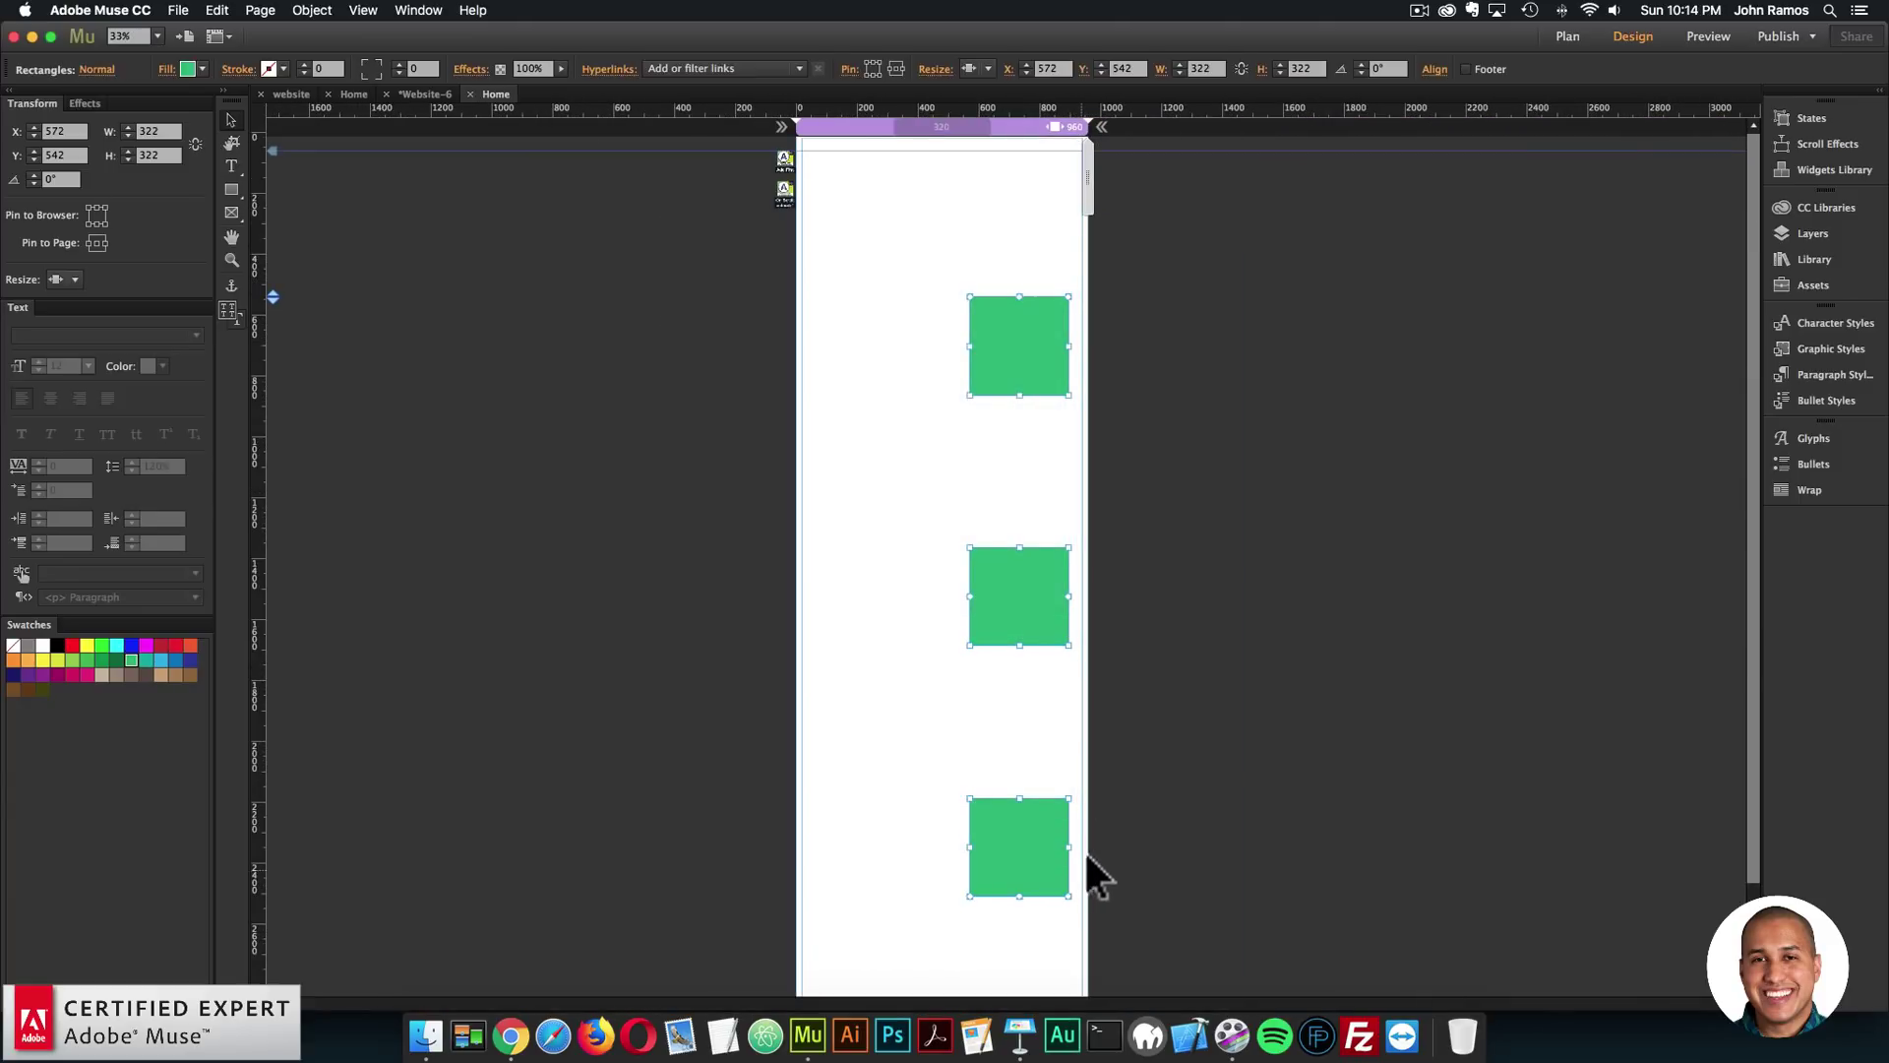
{"action": "left_click", "coordinate": [1855, 349]}
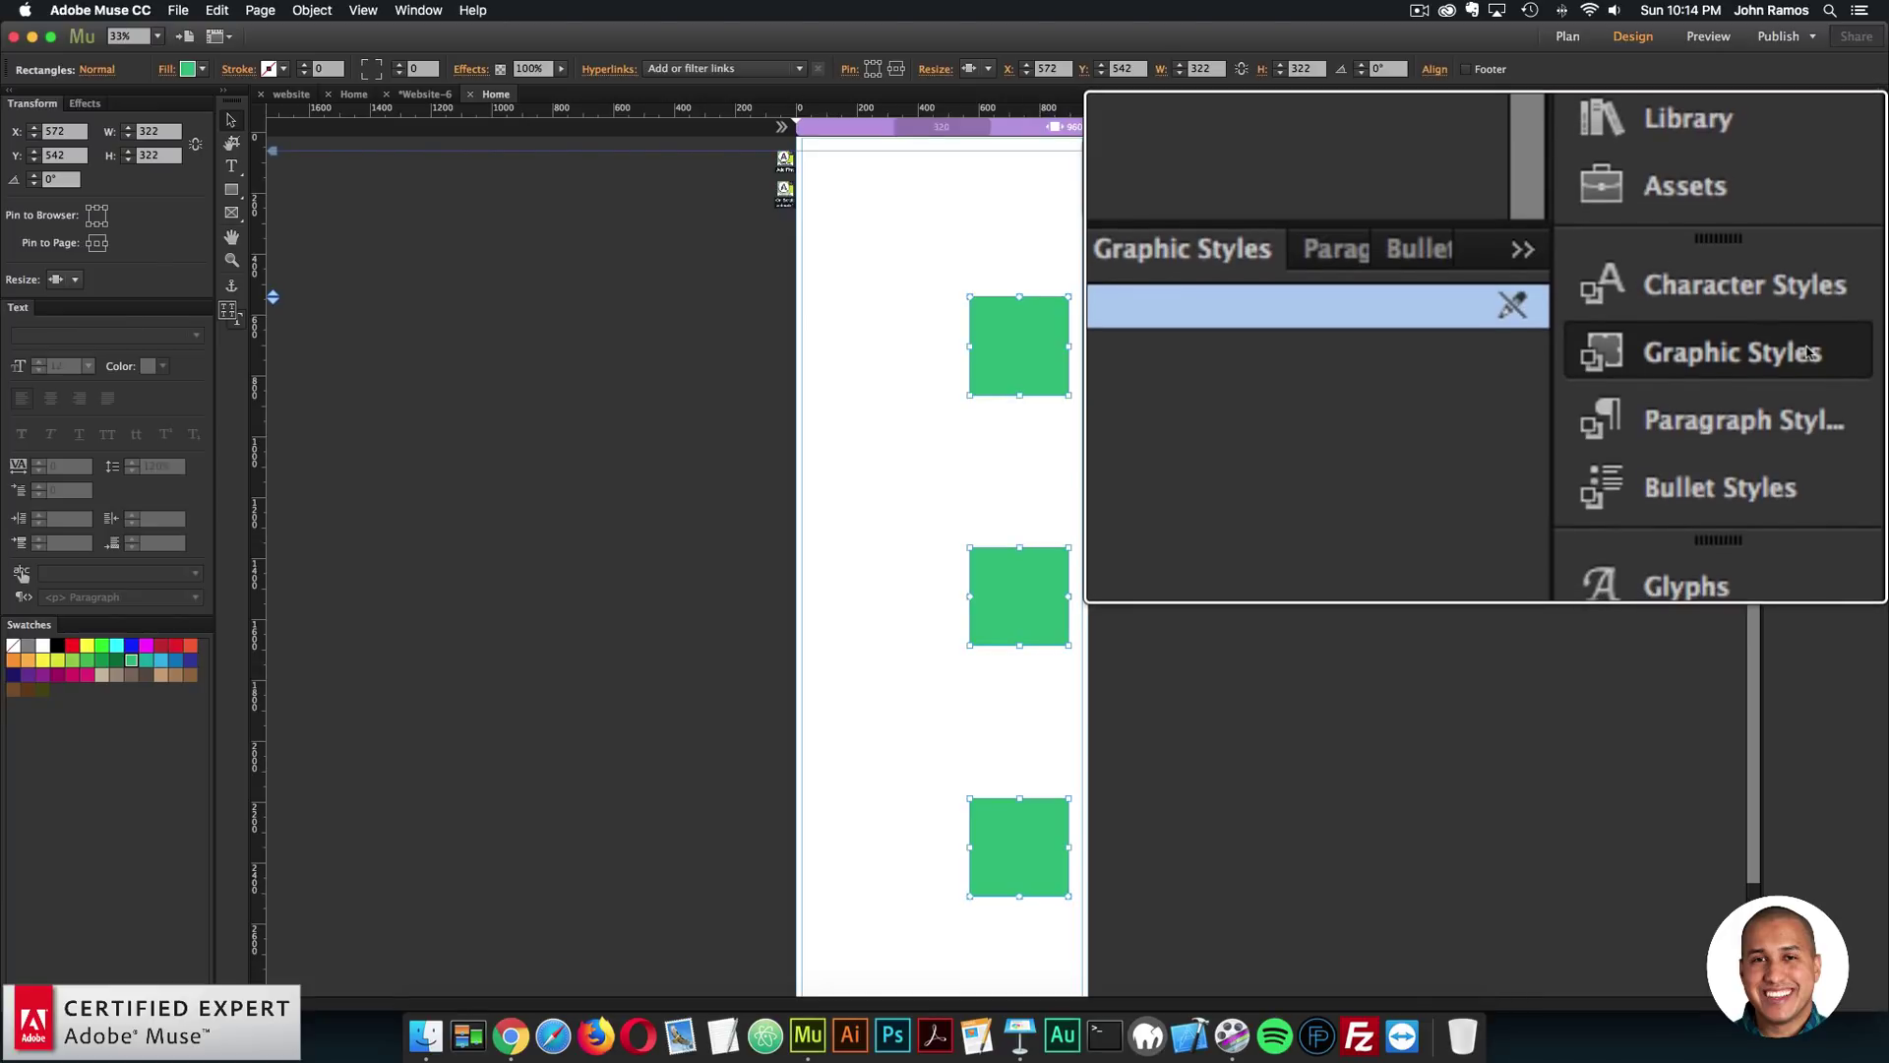
{"action": "left_click", "coordinate": [413, 8]}
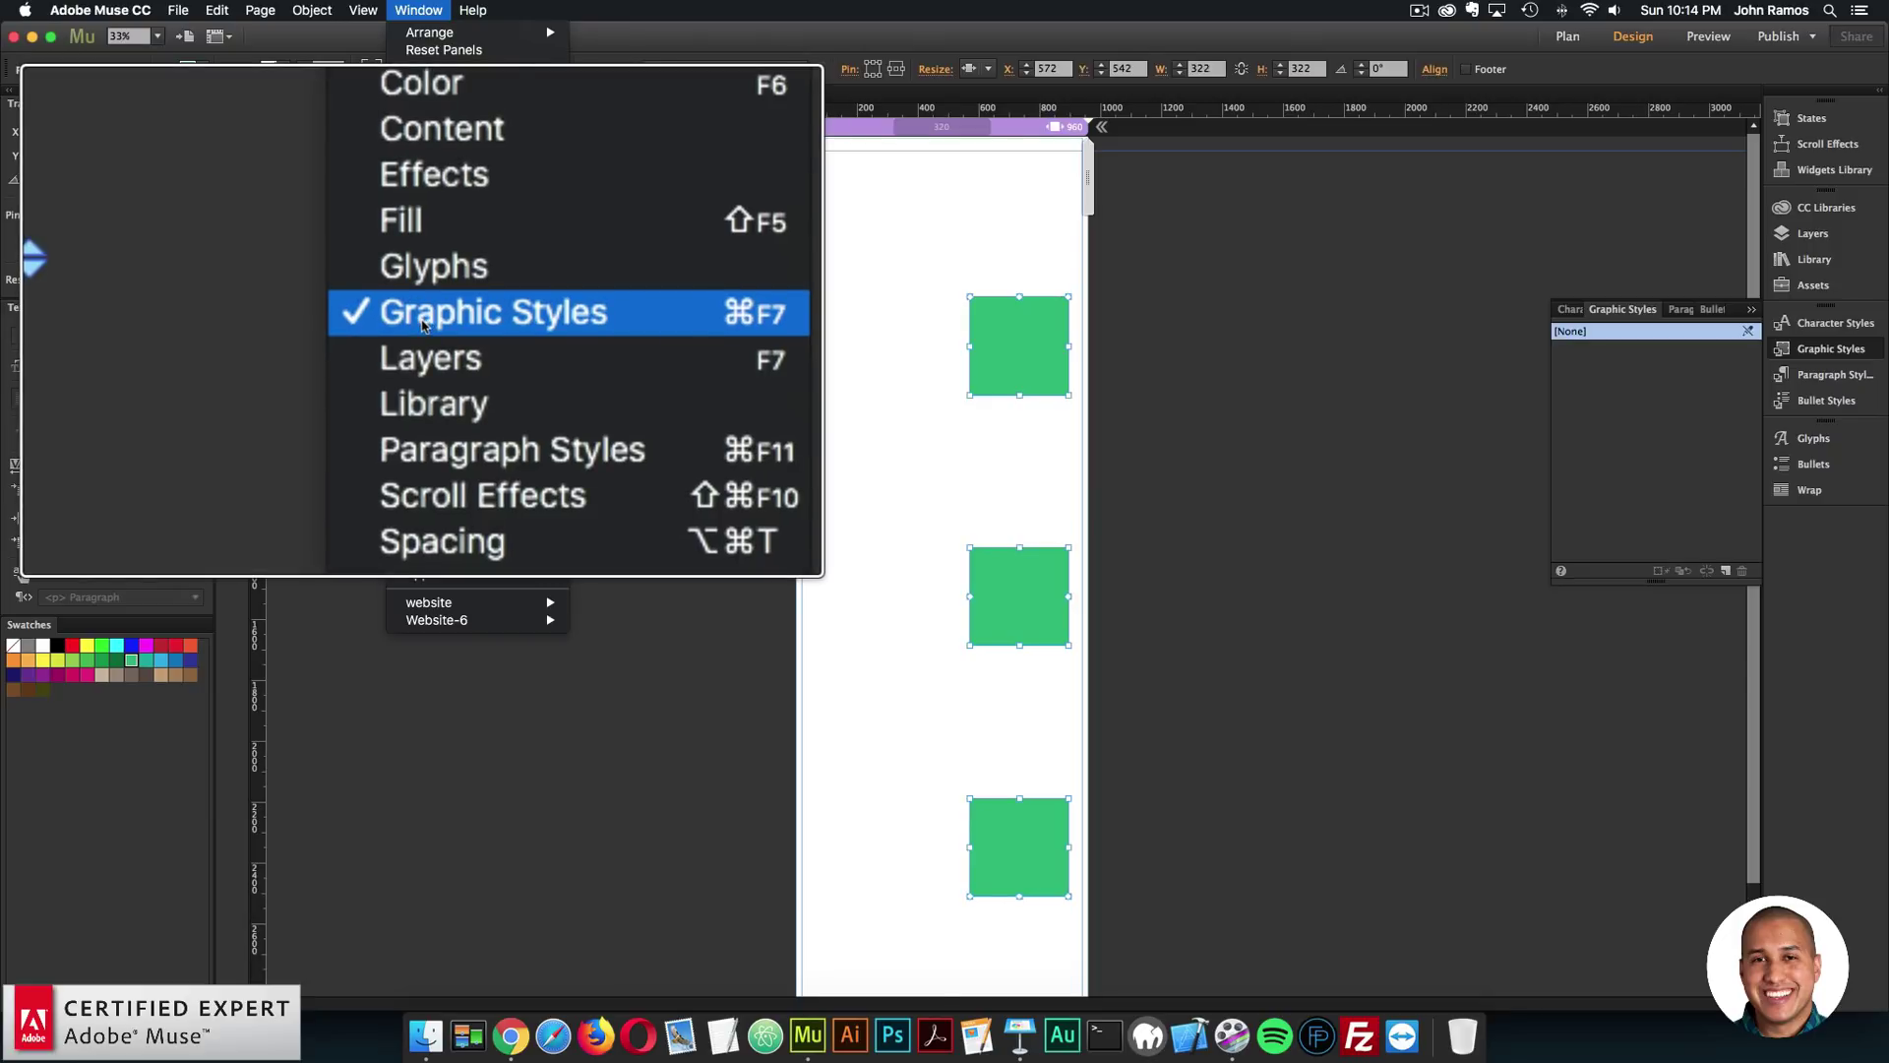
{"action": "left_click", "coordinate": [1663, 504]}
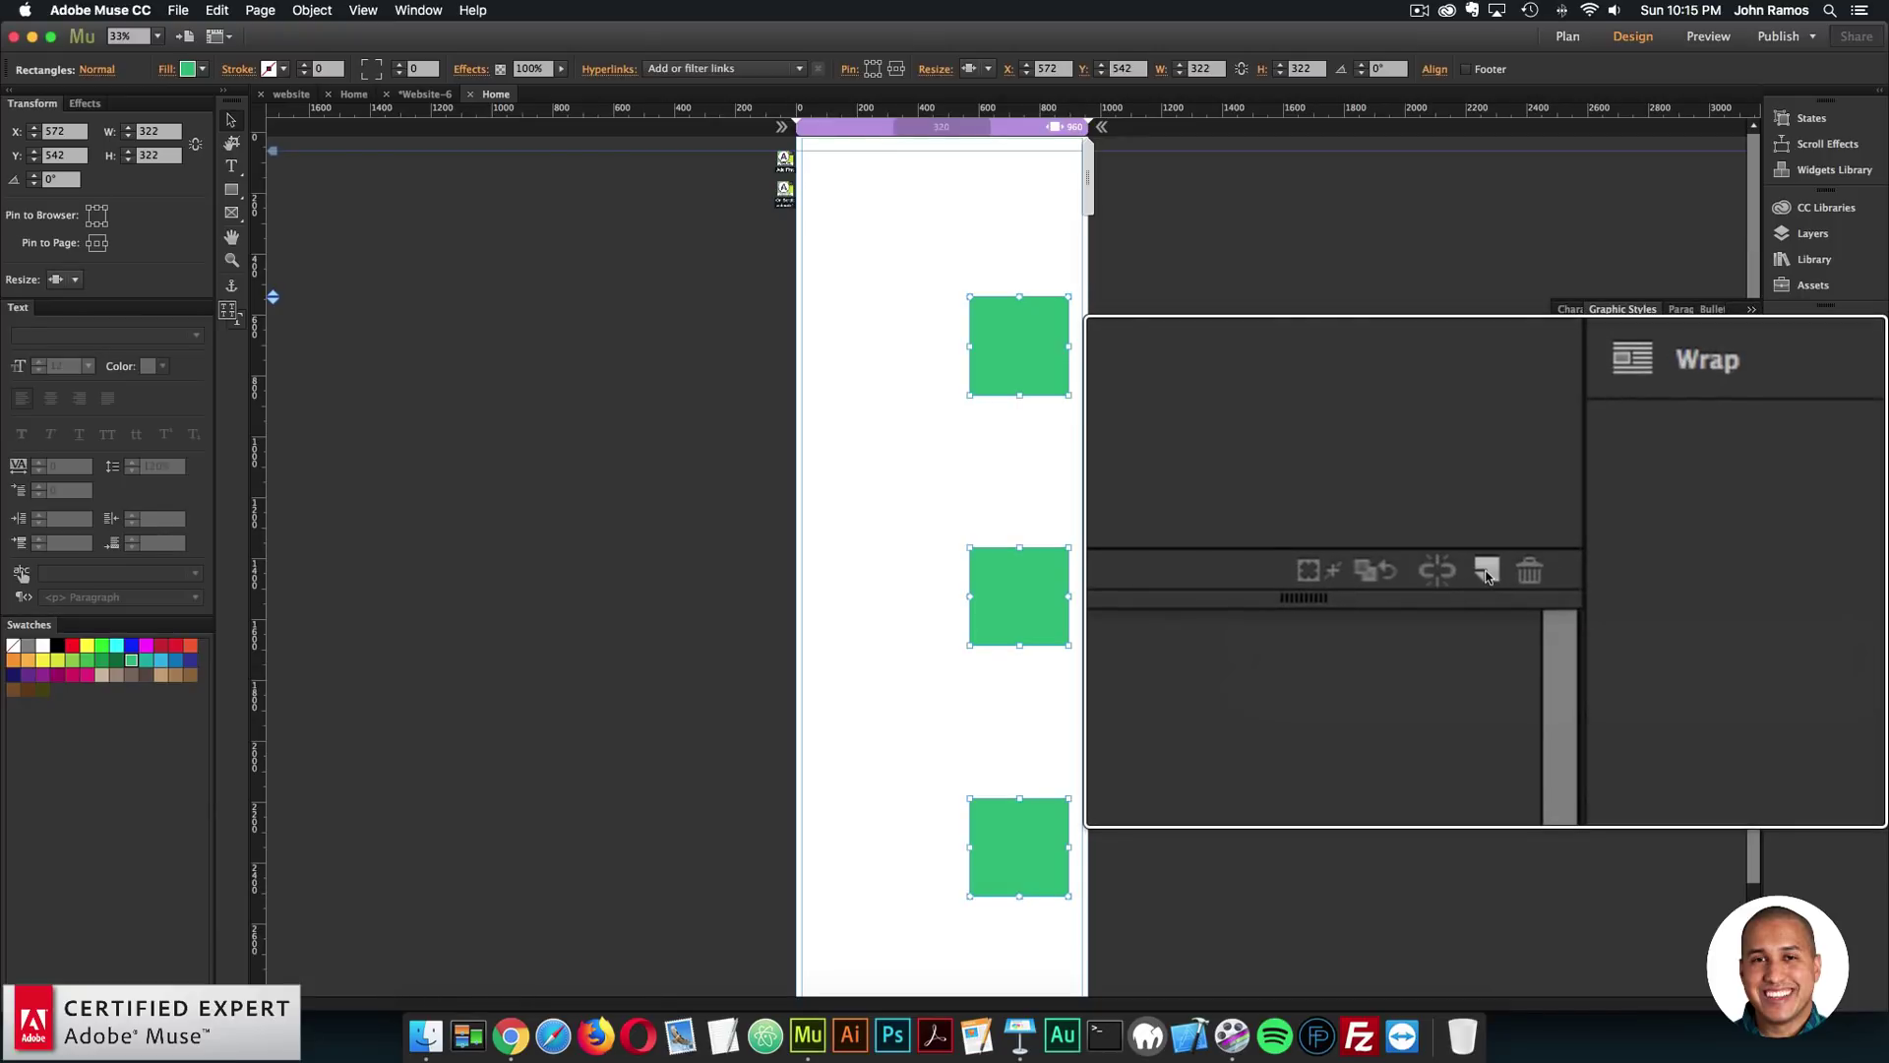
{"action": "left_click", "coordinate": [1684, 431]}
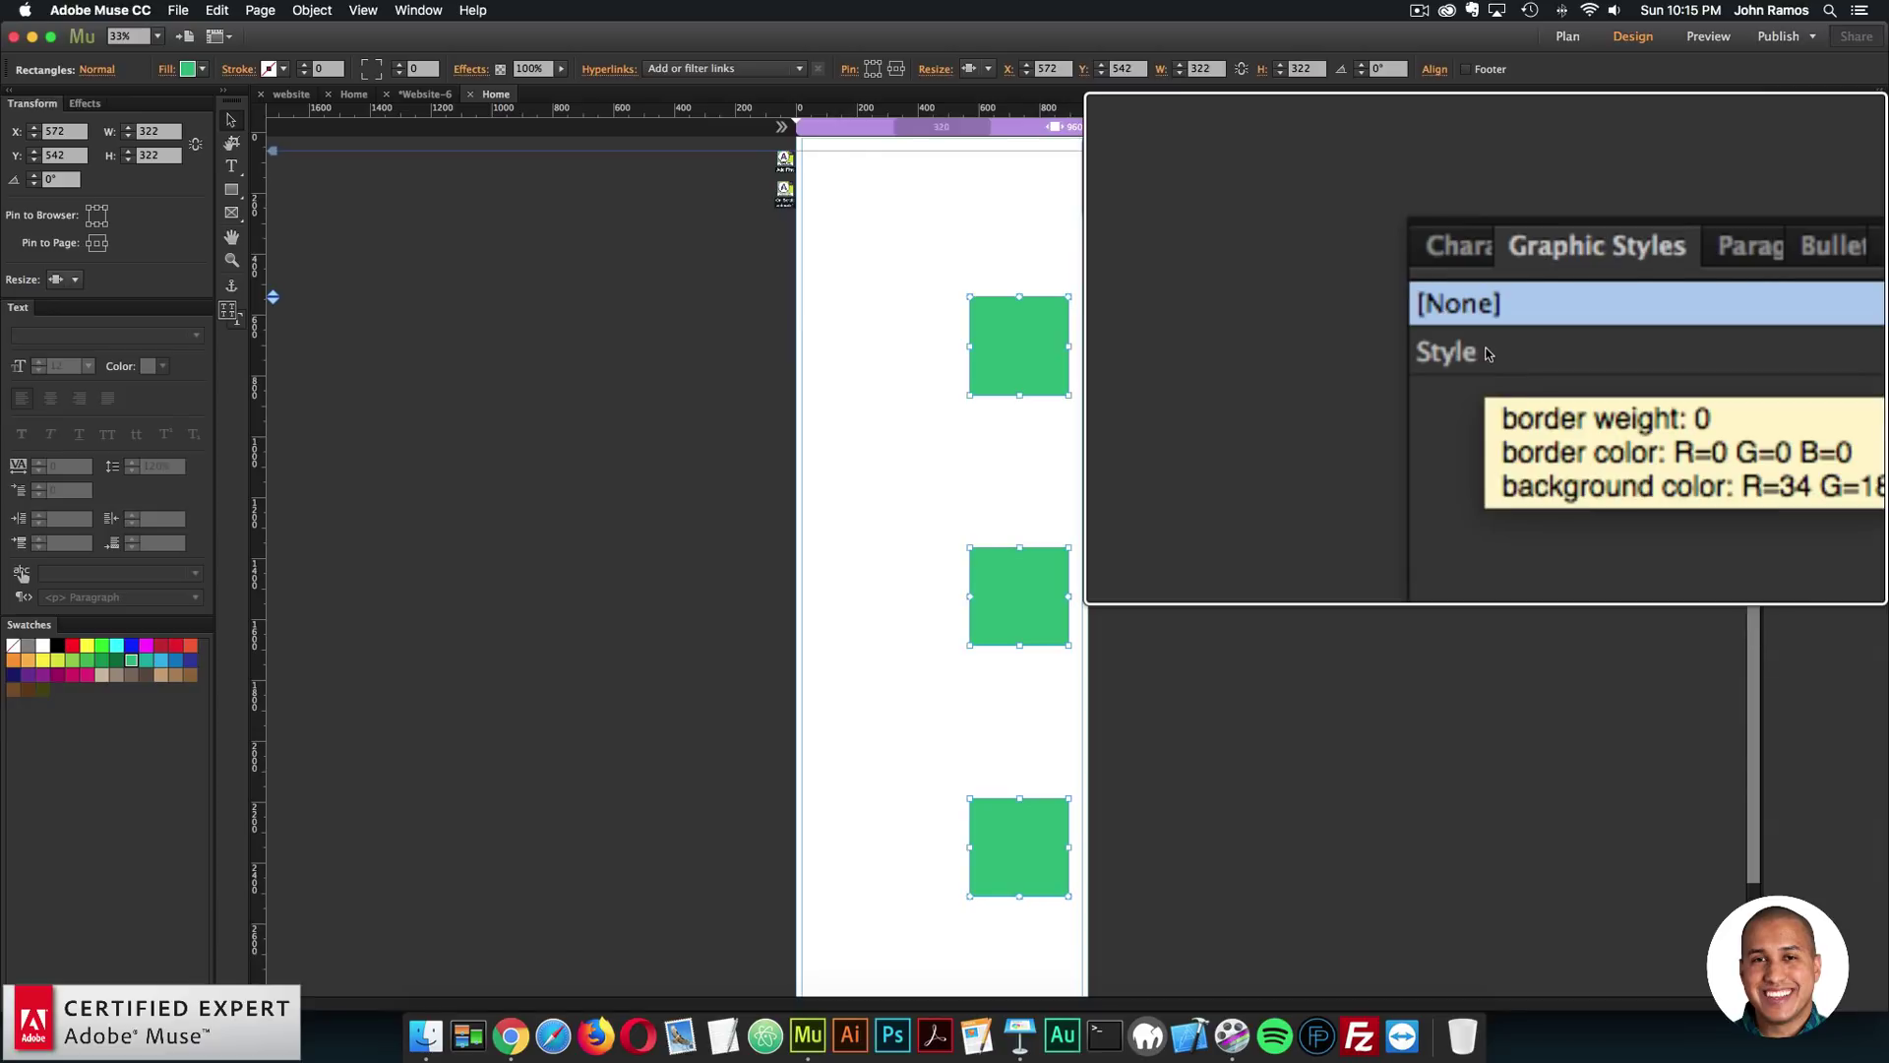
Step: Rename the squares' new graphic style as animate1 in its style options
{"action": "double_click", "coordinate": [1574, 351]}
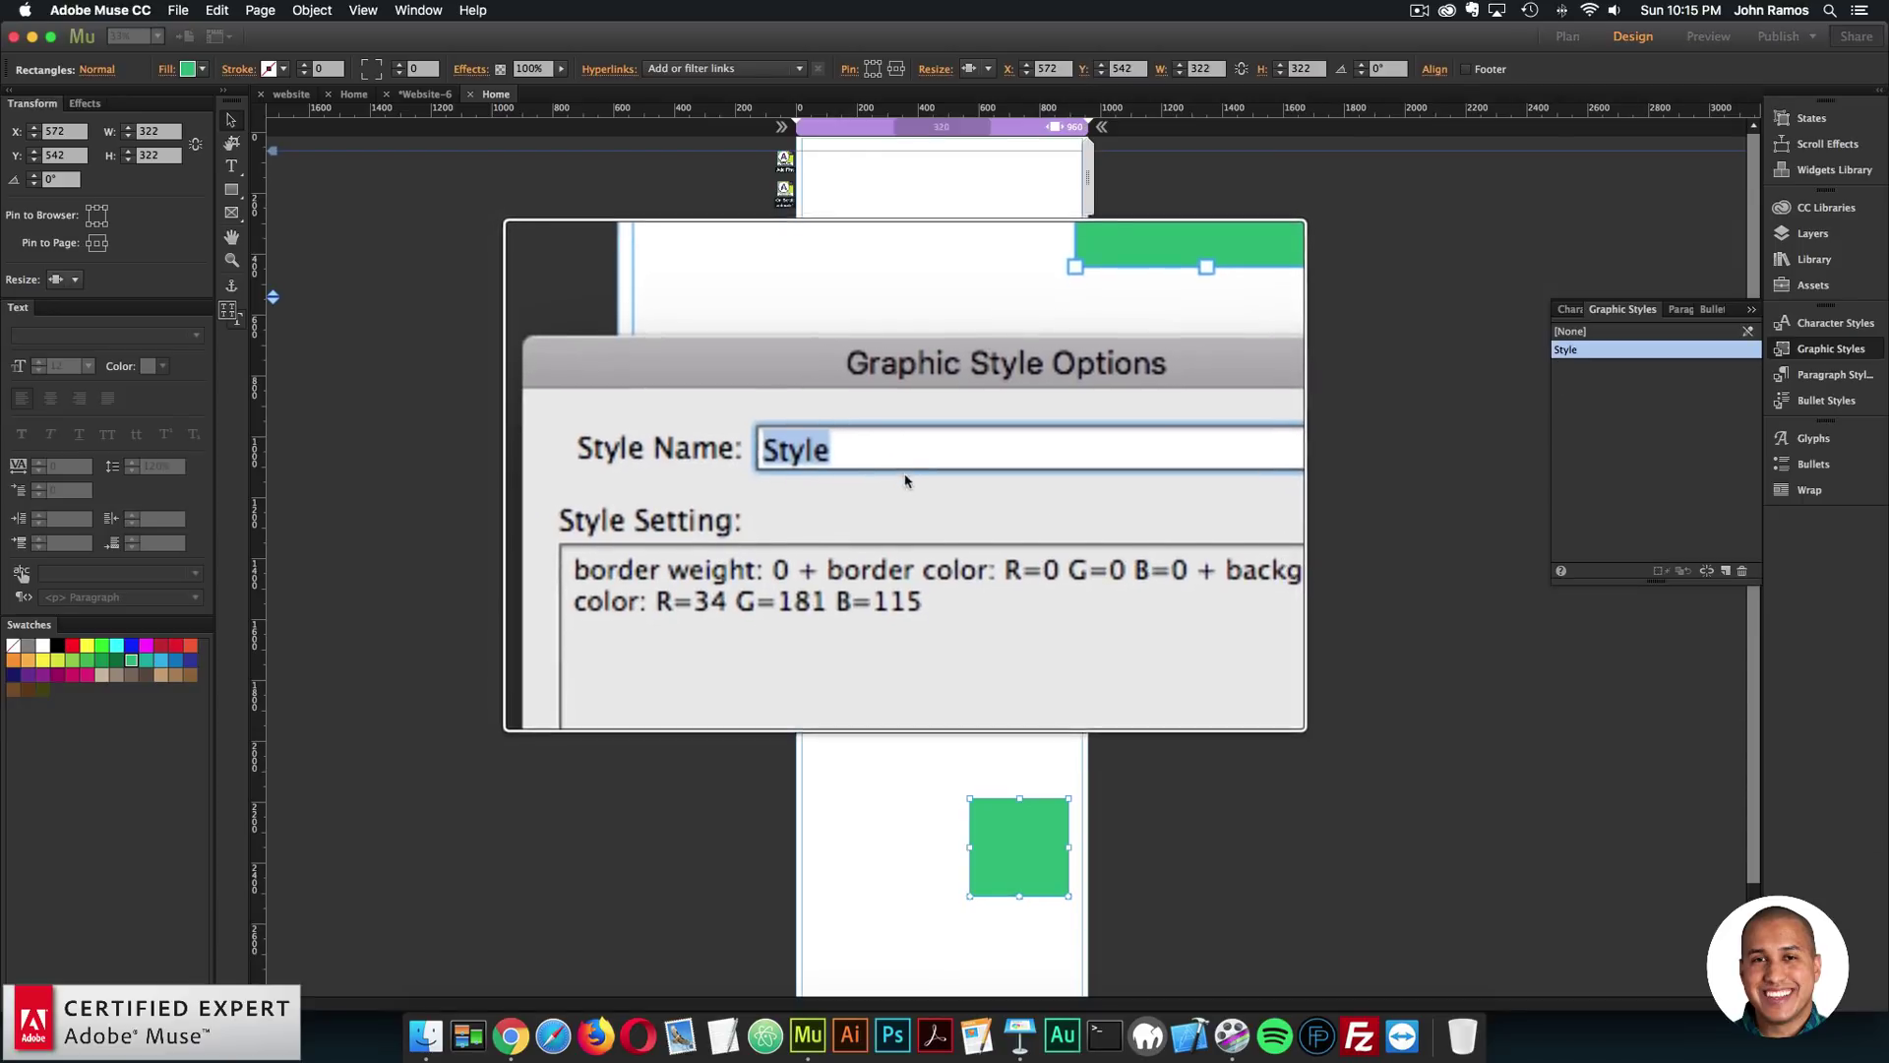
{"action": "type", "text": "animate1"}
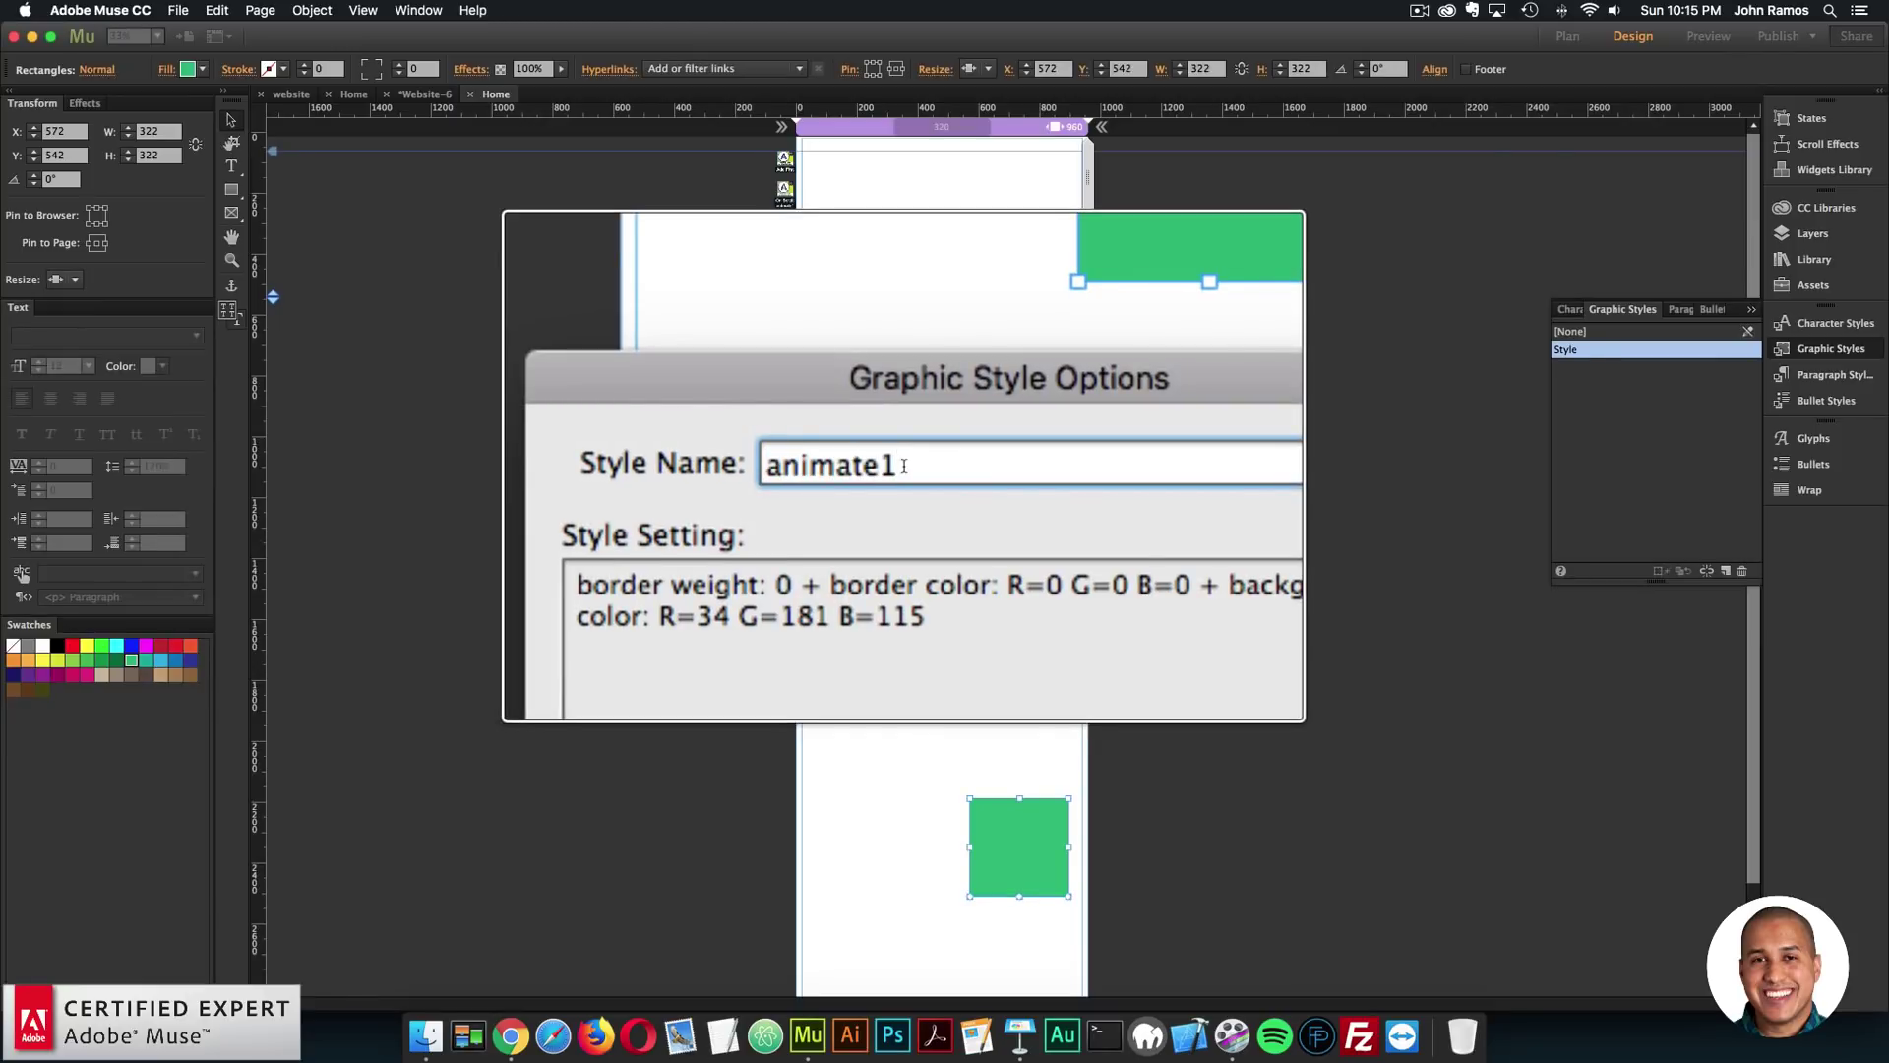
{"action": "key", "text": "Return"}
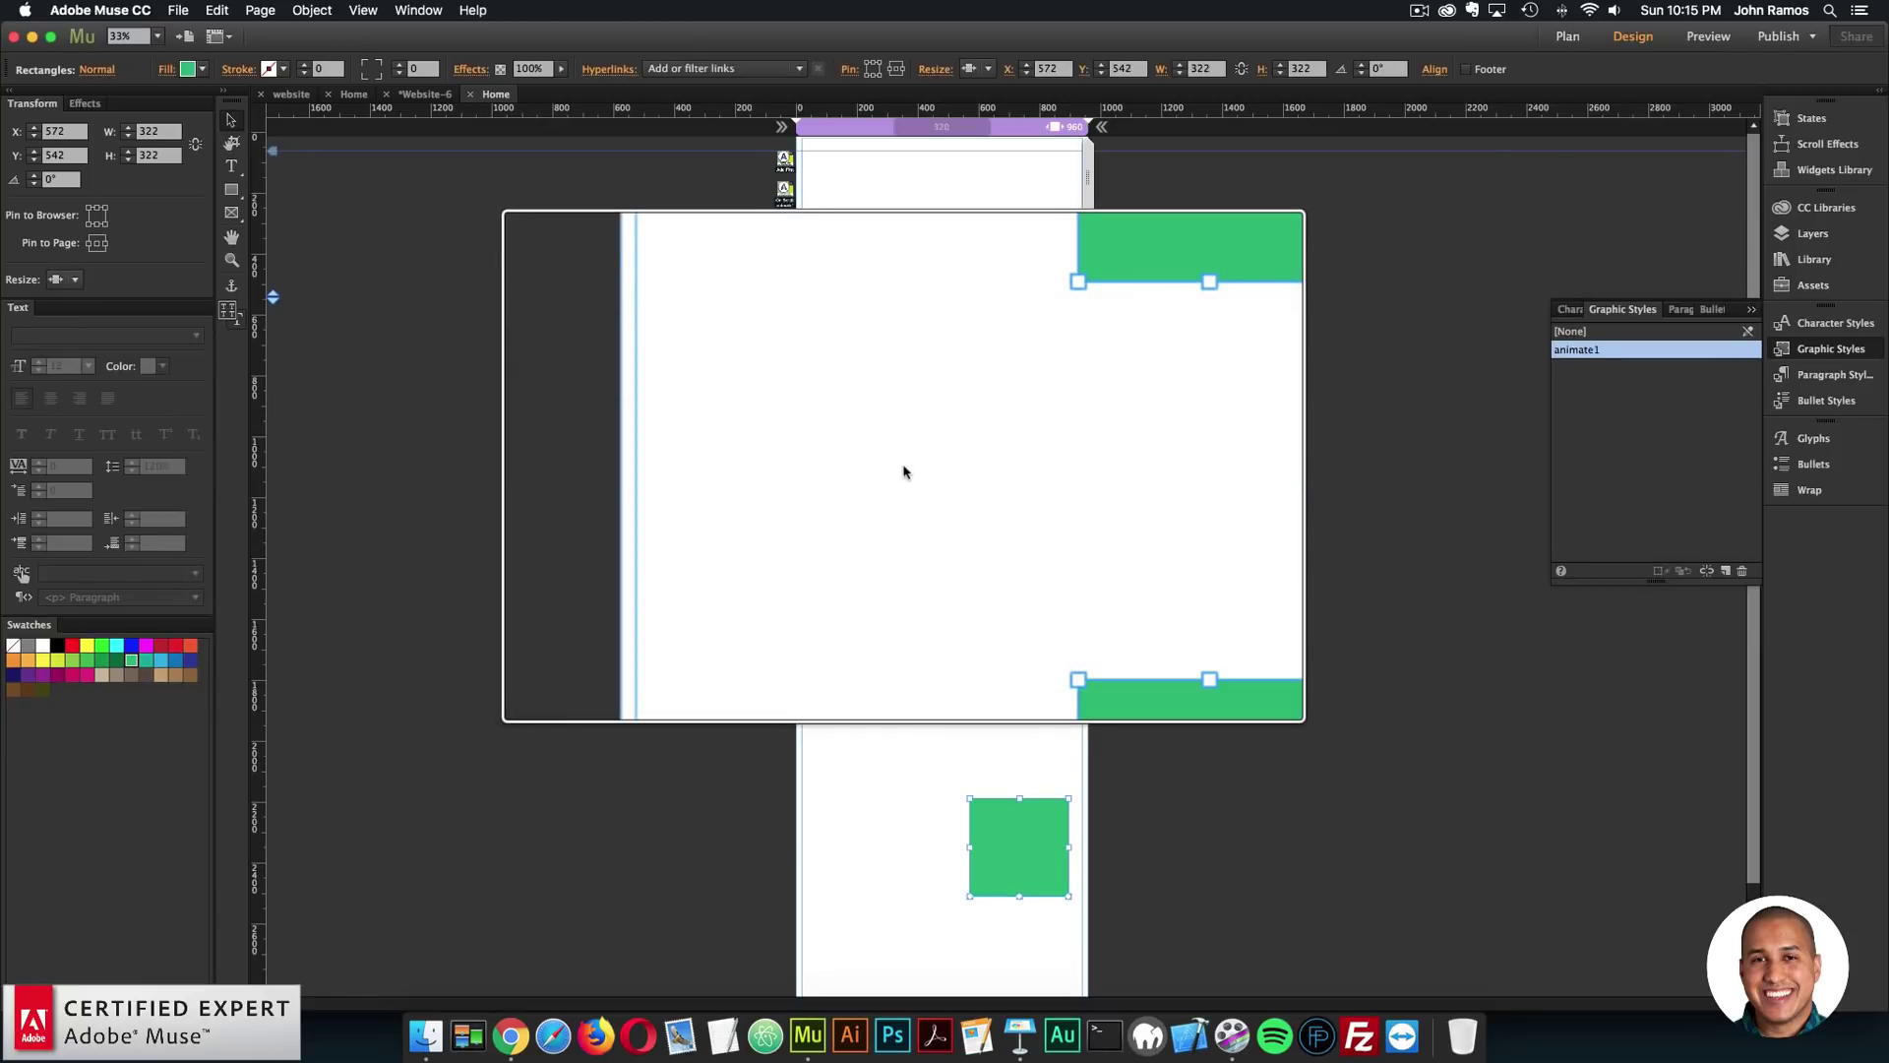
Step: Check the graphic style assigned to the green squares, individually and as a group
{"action": "left_click", "coordinate": [1114, 356]}
{"action": "left_click", "coordinate": [1033, 355]}
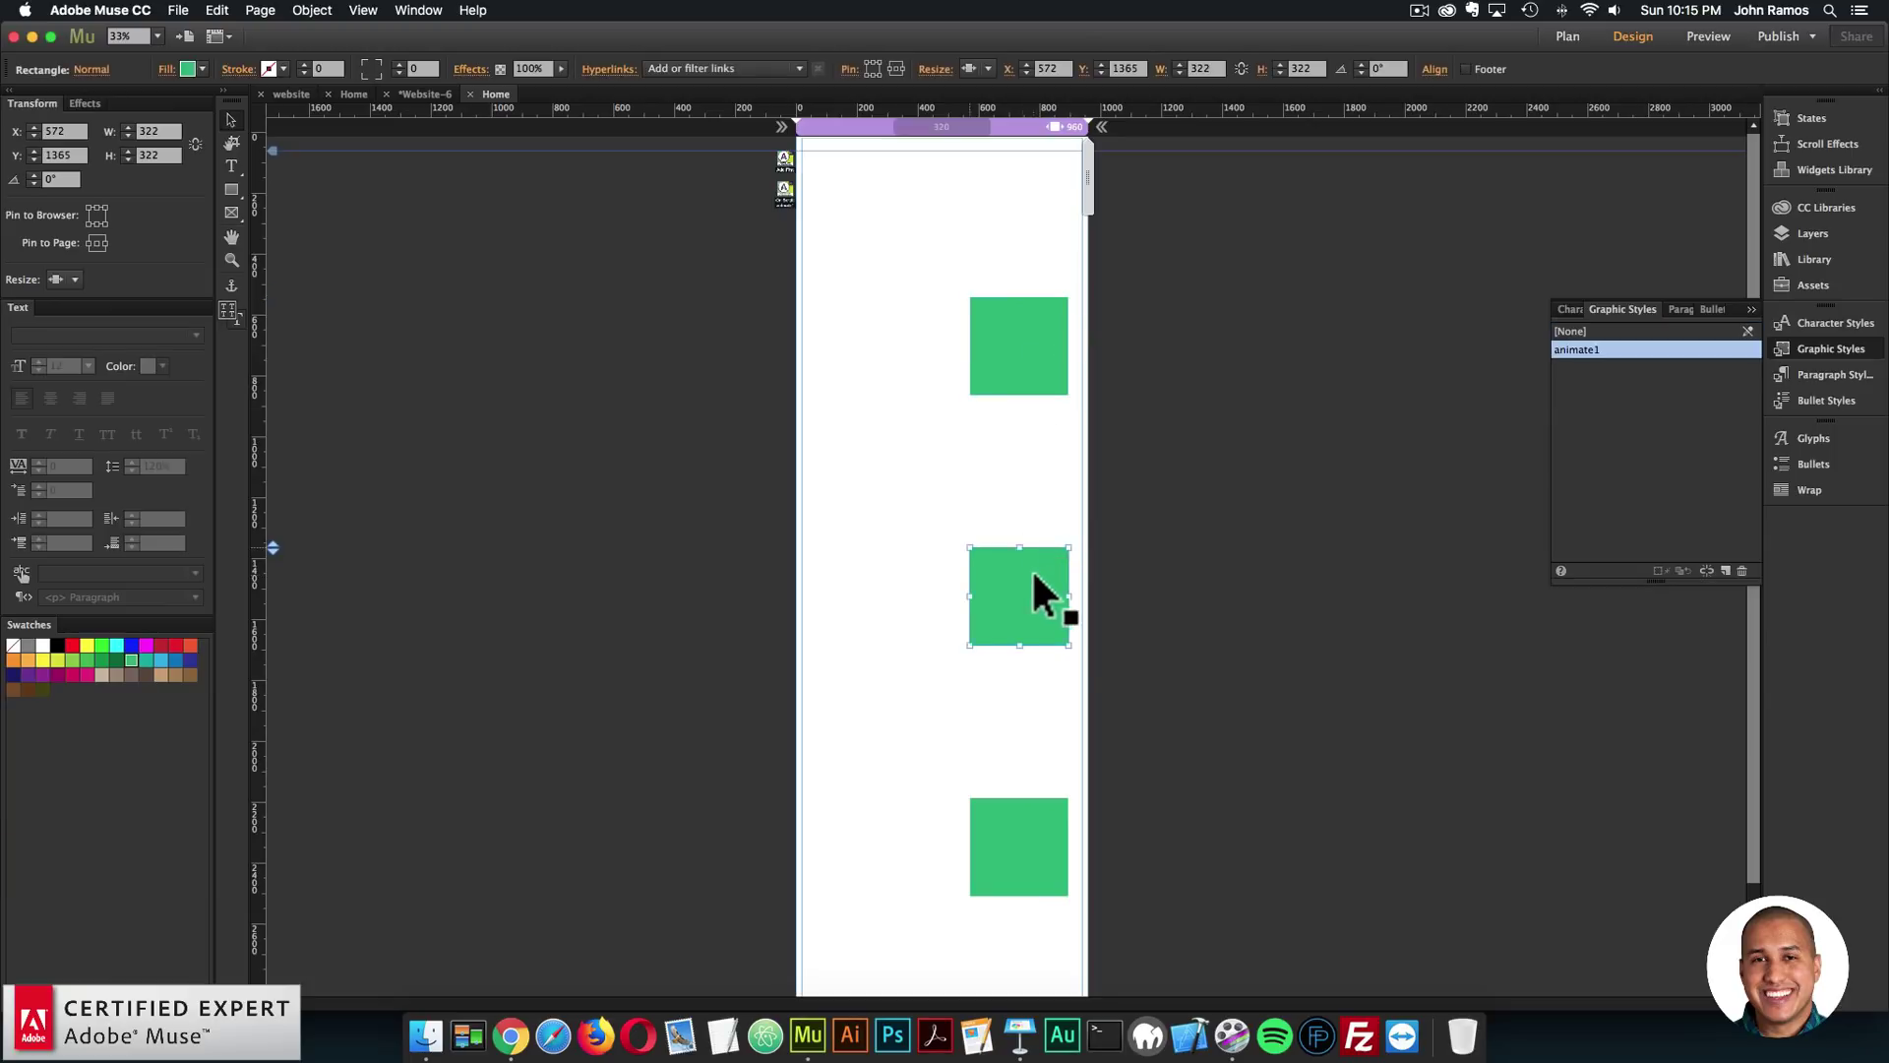
{"action": "left_click_drag", "start_coordinate": [1144, 296], "coordinate": [989, 849]}
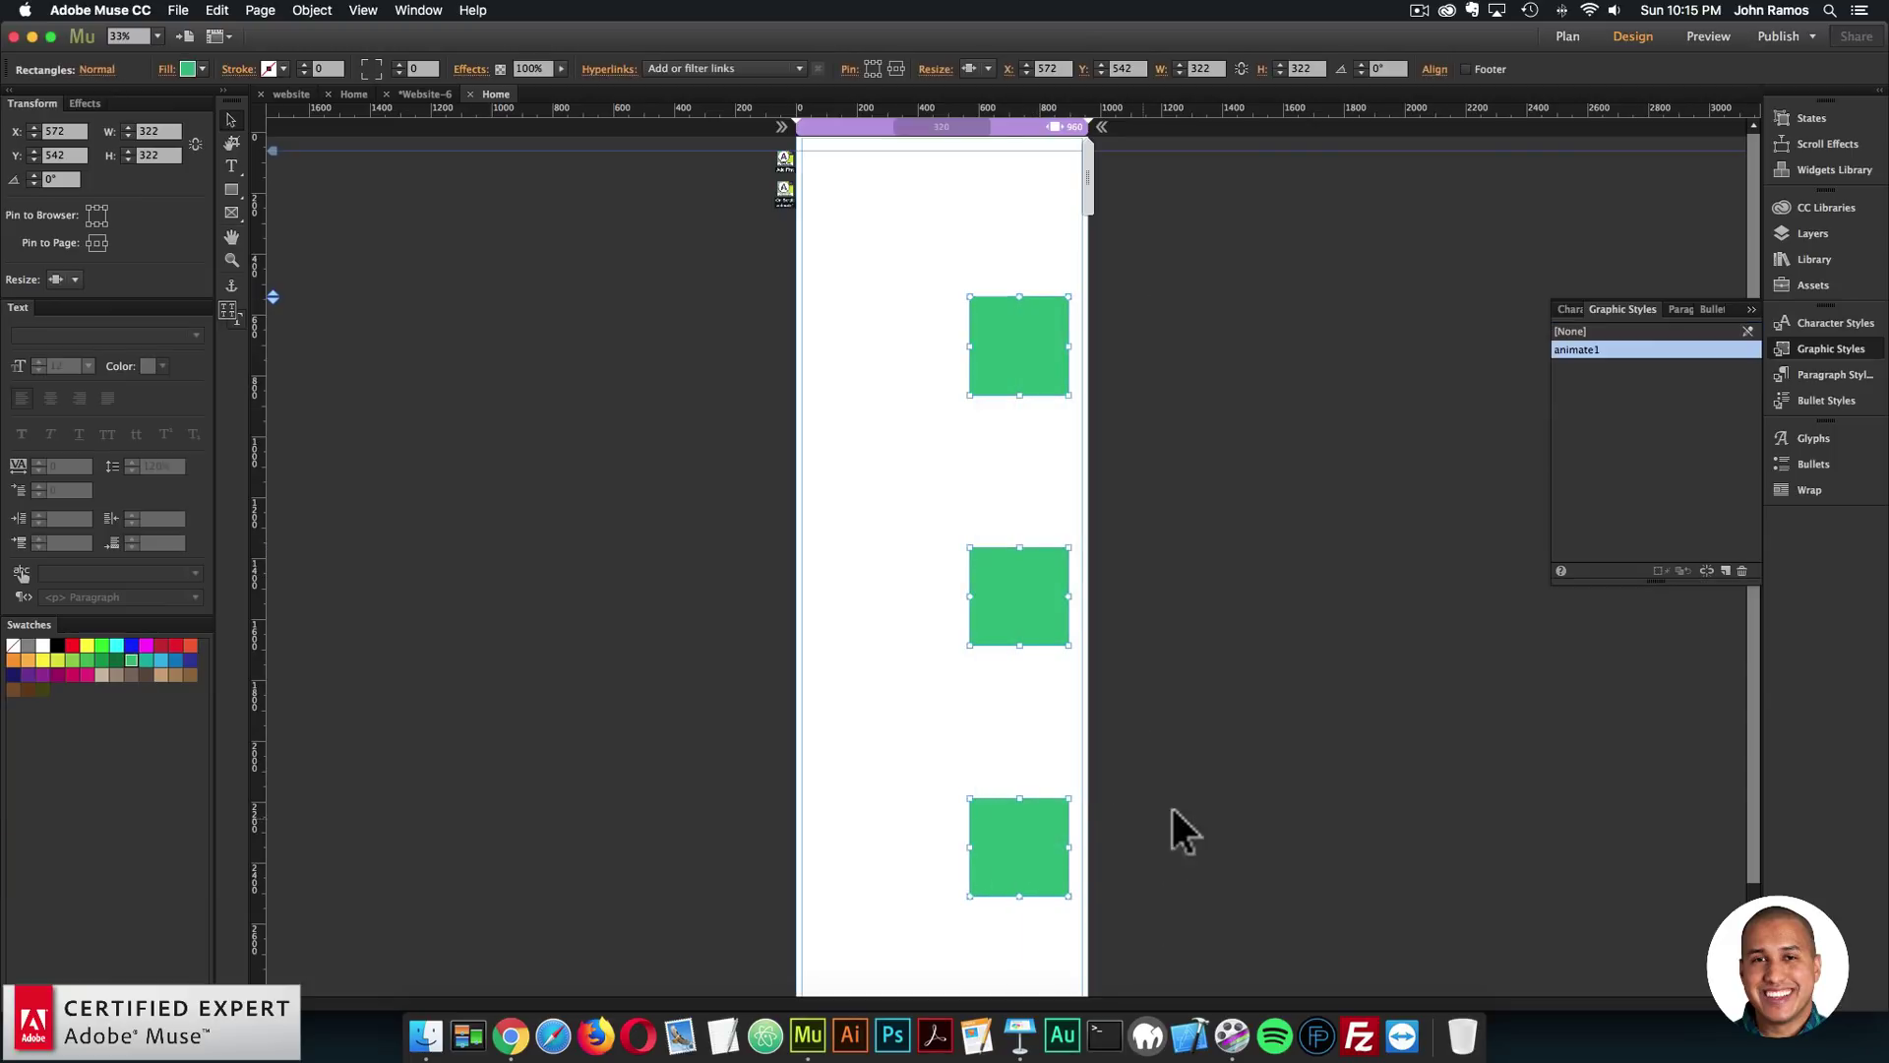
{"action": "left_click", "coordinate": [1048, 430]}
{"action": "left_click", "coordinate": [1046, 350]}
{"action": "left_click", "coordinate": [1049, 581]}
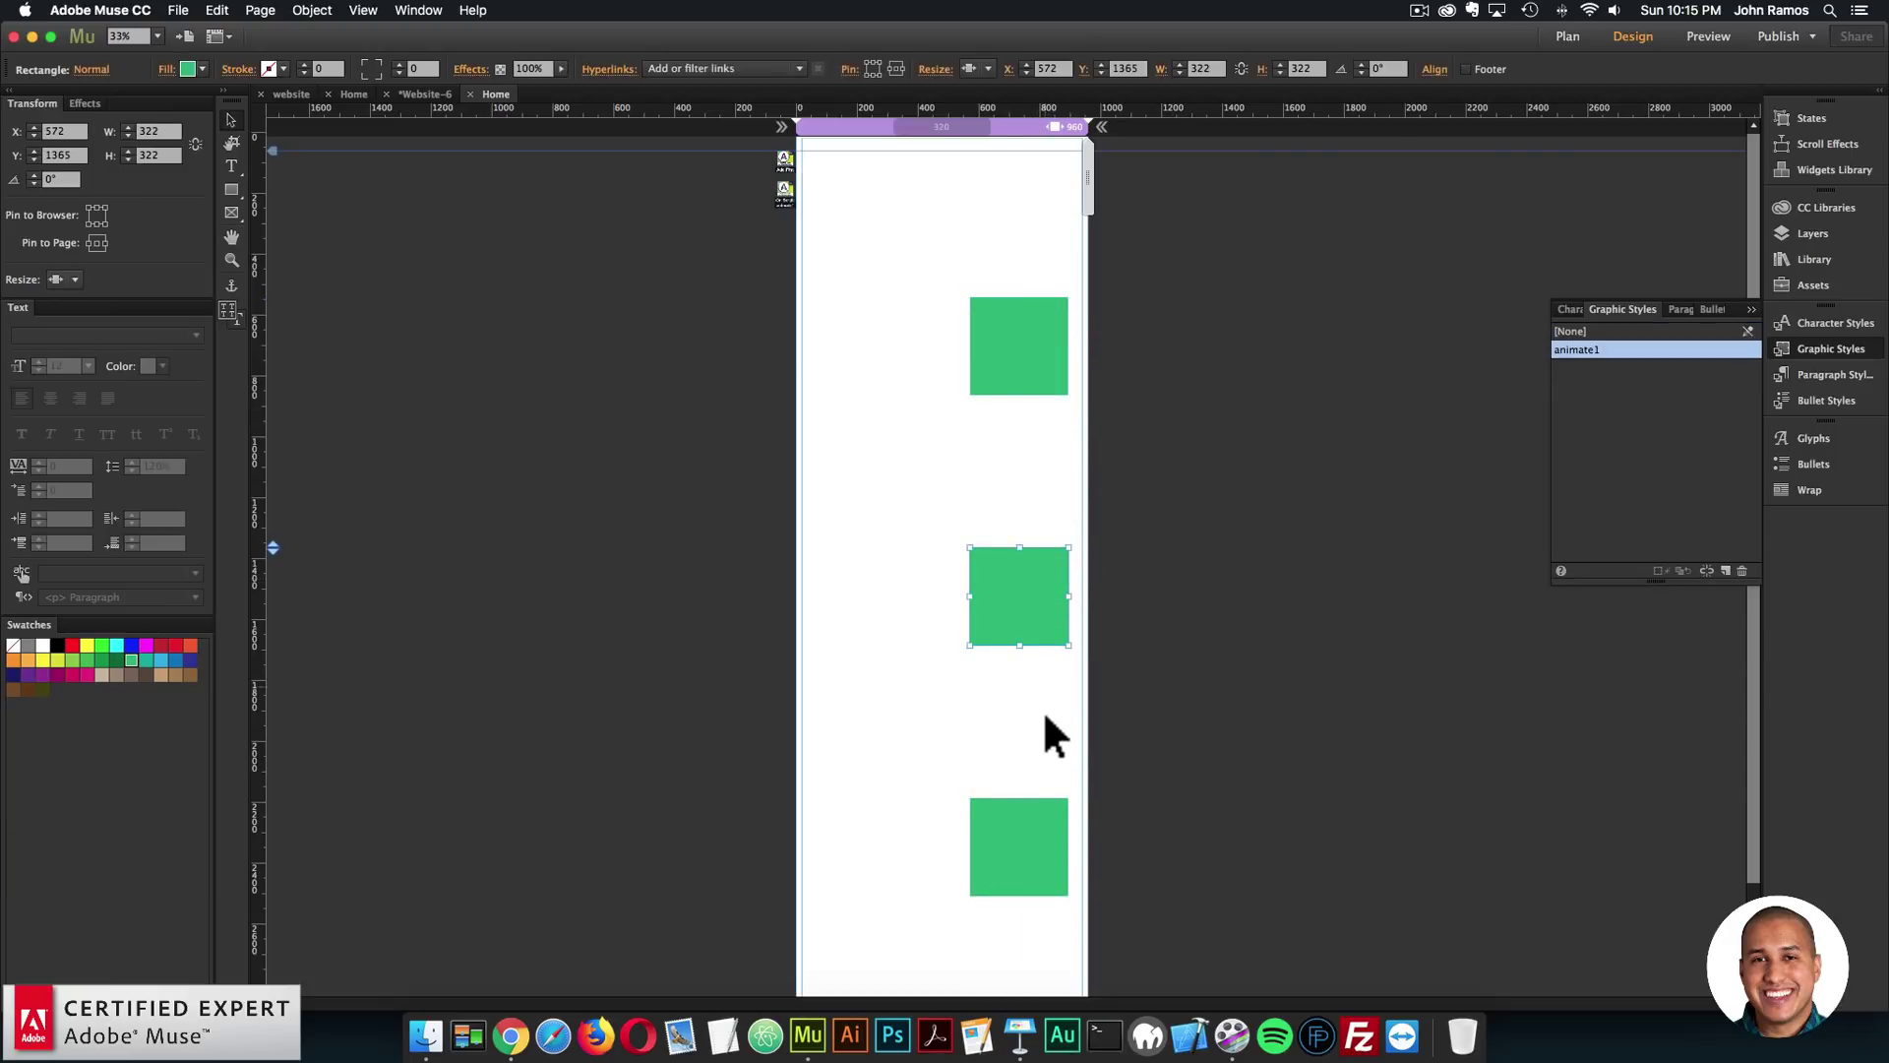
{"action": "left_click", "coordinate": [1019, 346]}
{"action": "left_click", "coordinate": [817, 258]}
Step: Set the On Scroll widget's animation to fadeInRight
{"action": "left_click", "coordinate": [784, 192]}
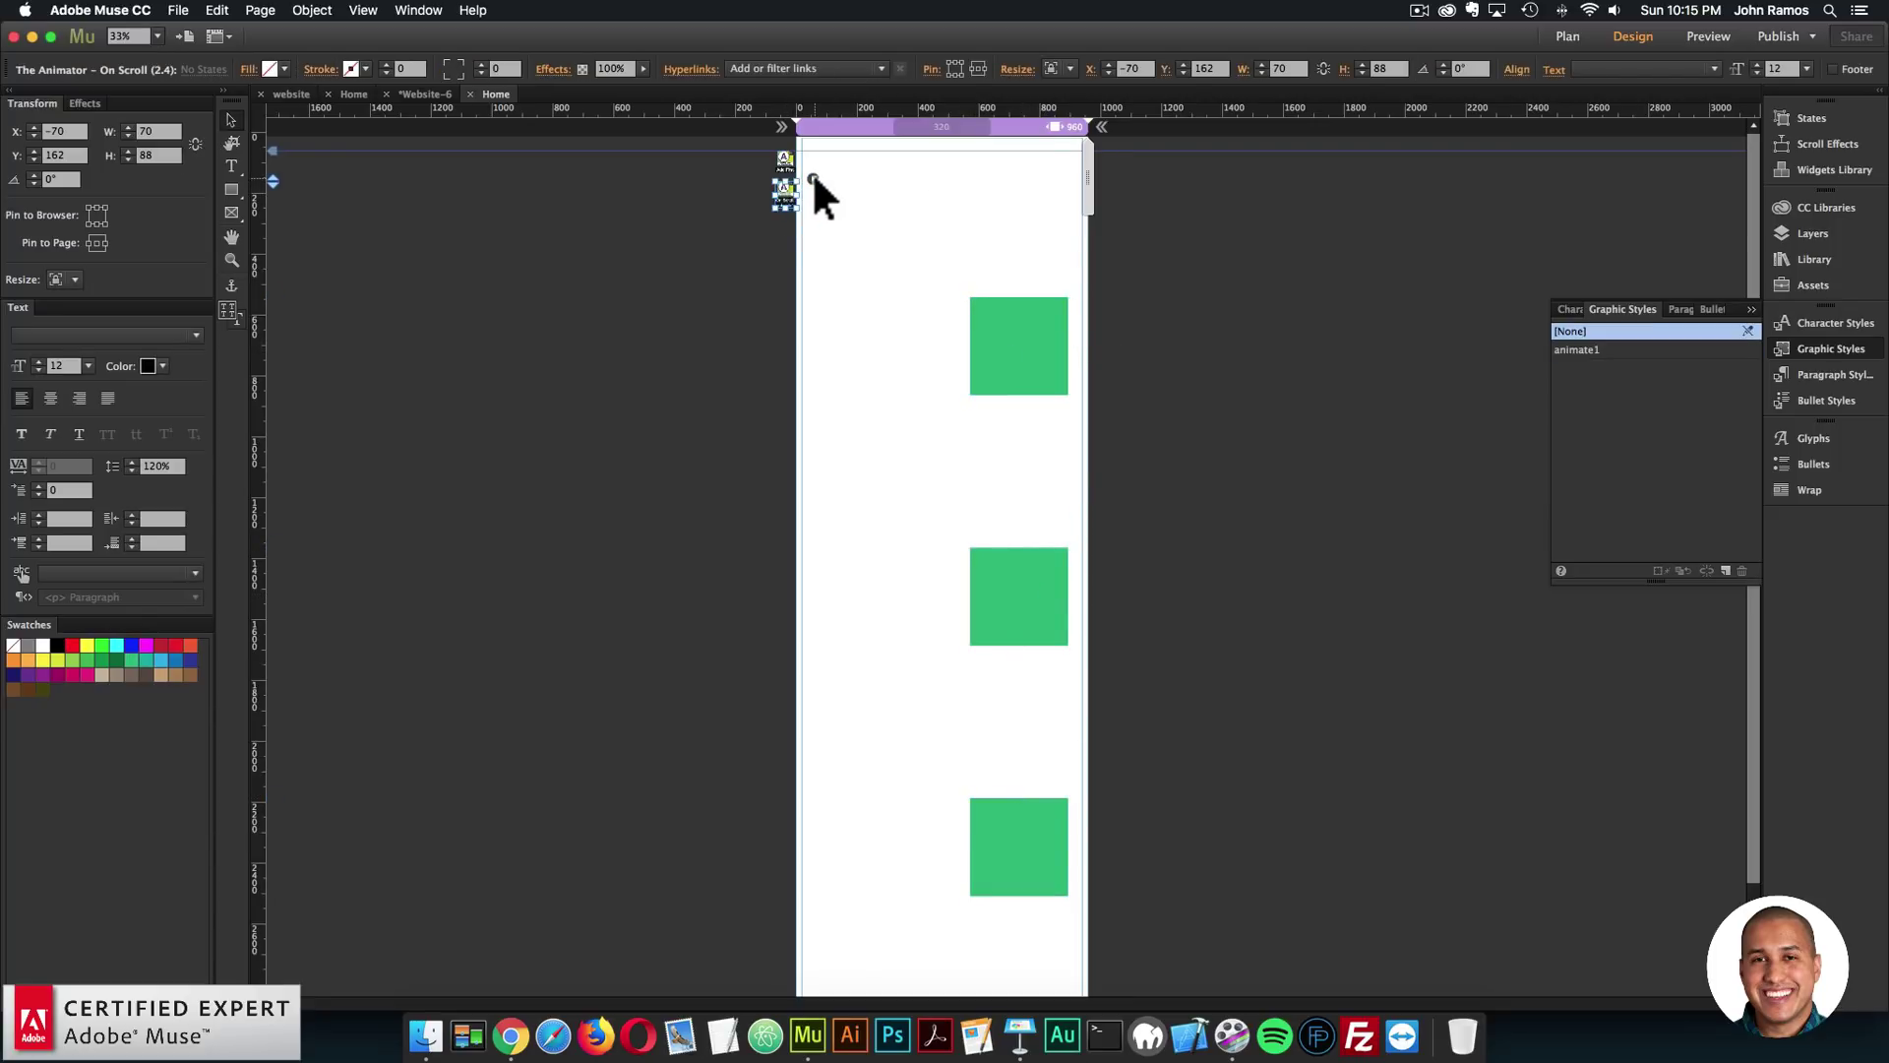
{"action": "left_click", "coordinate": [813, 178]}
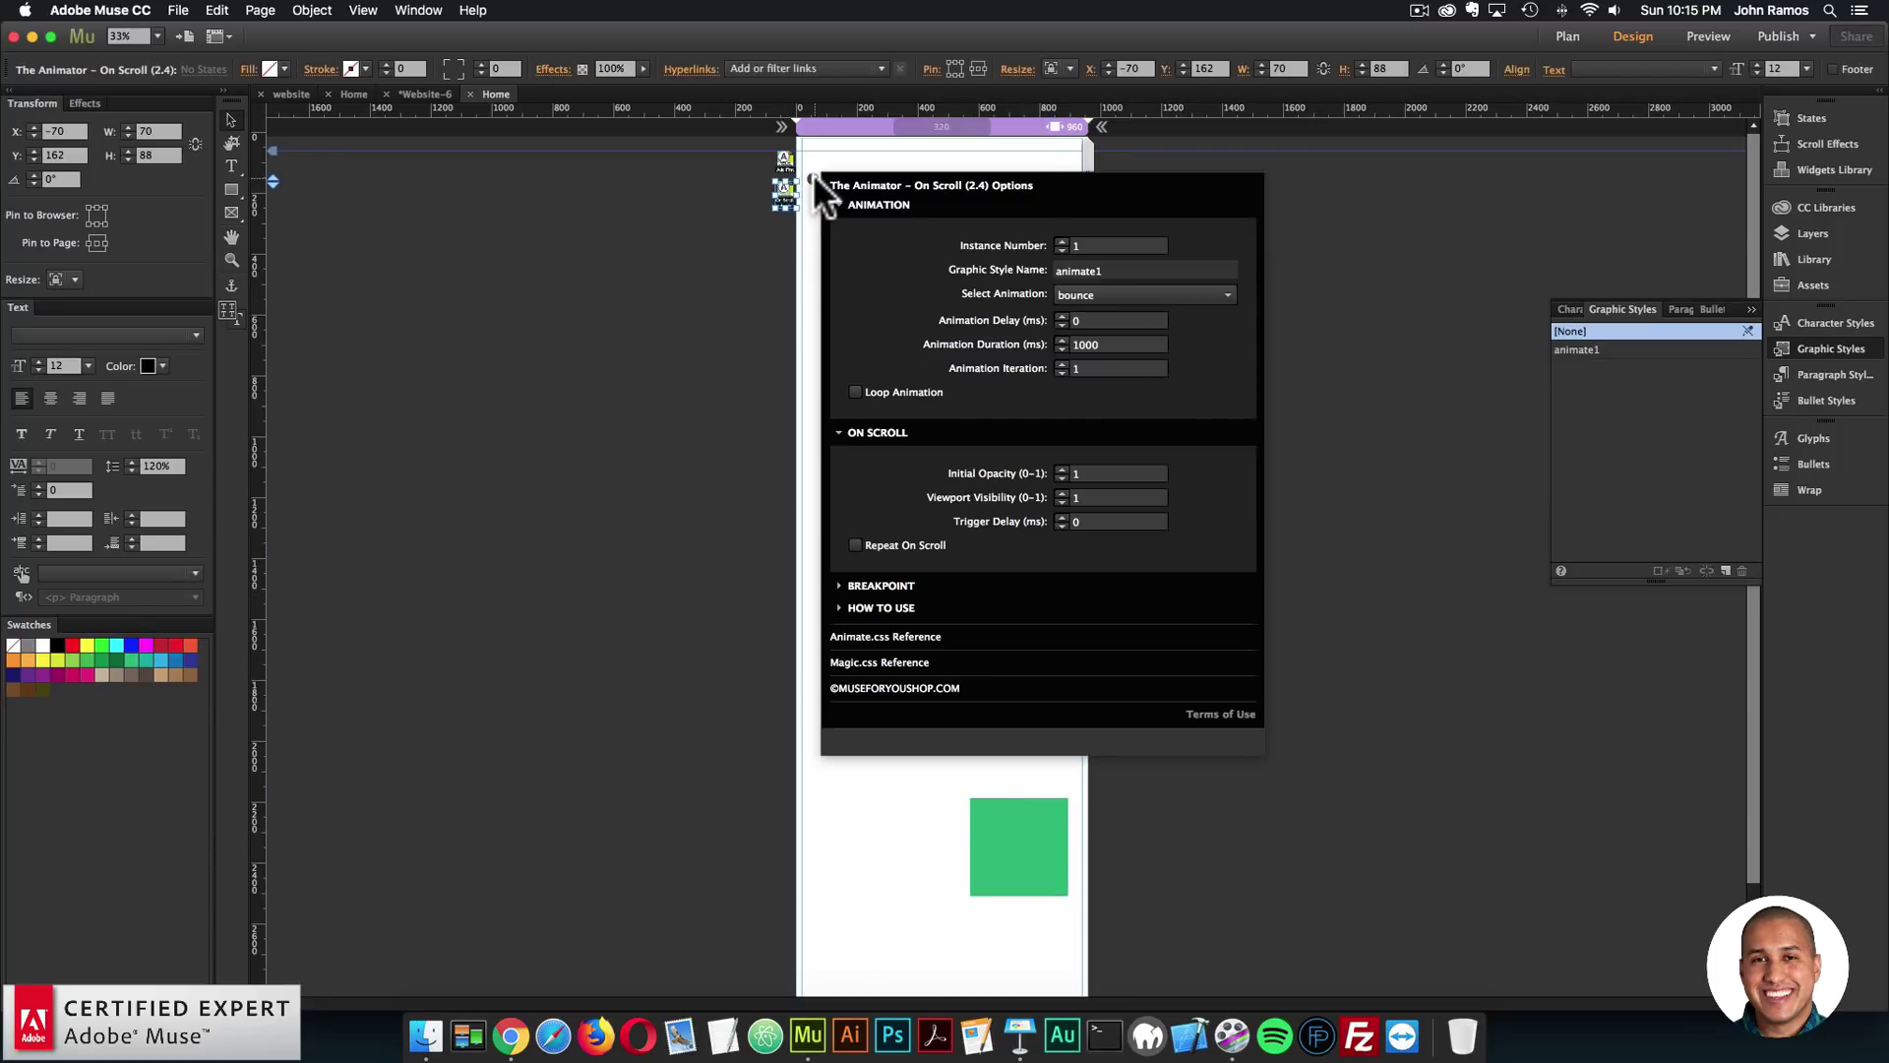
{"action": "left_click", "coordinate": [1077, 294]}
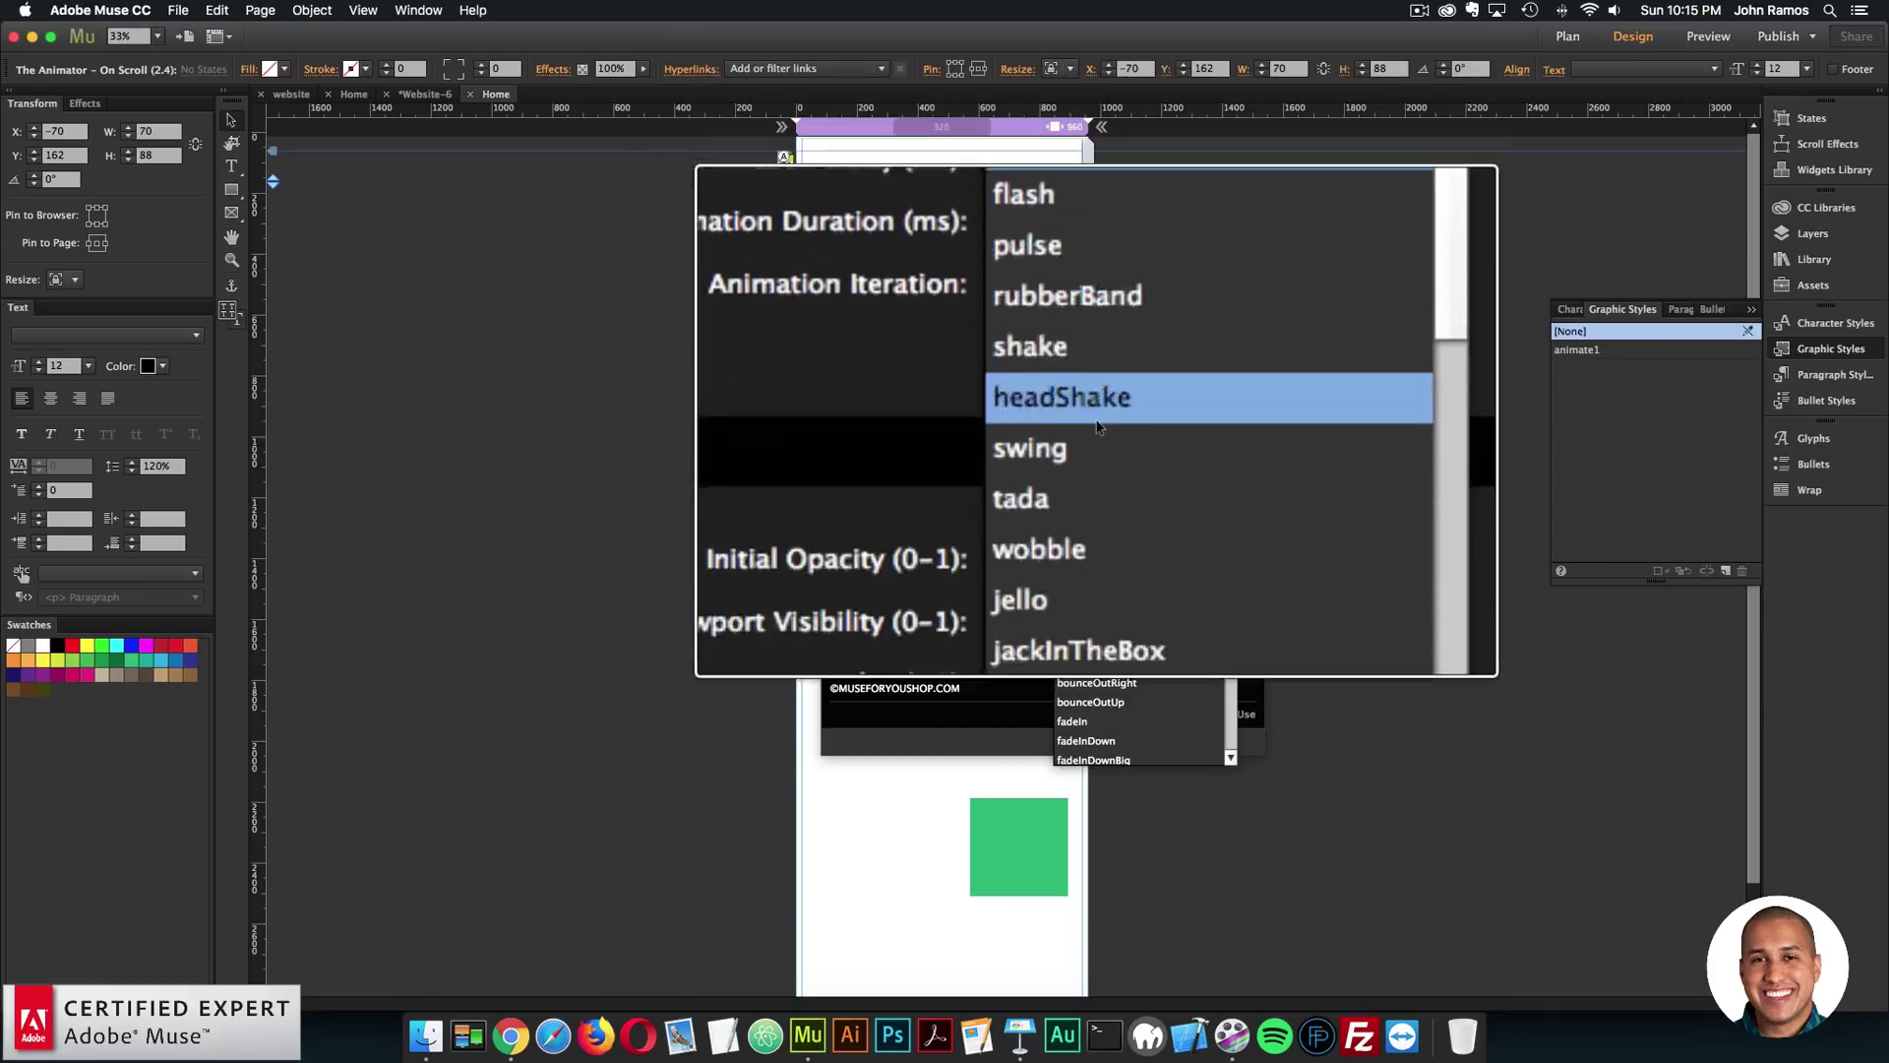
{"action": "scroll", "coordinate": [1099, 425], "scroll_direction": "down", "scroll_amount": 10}
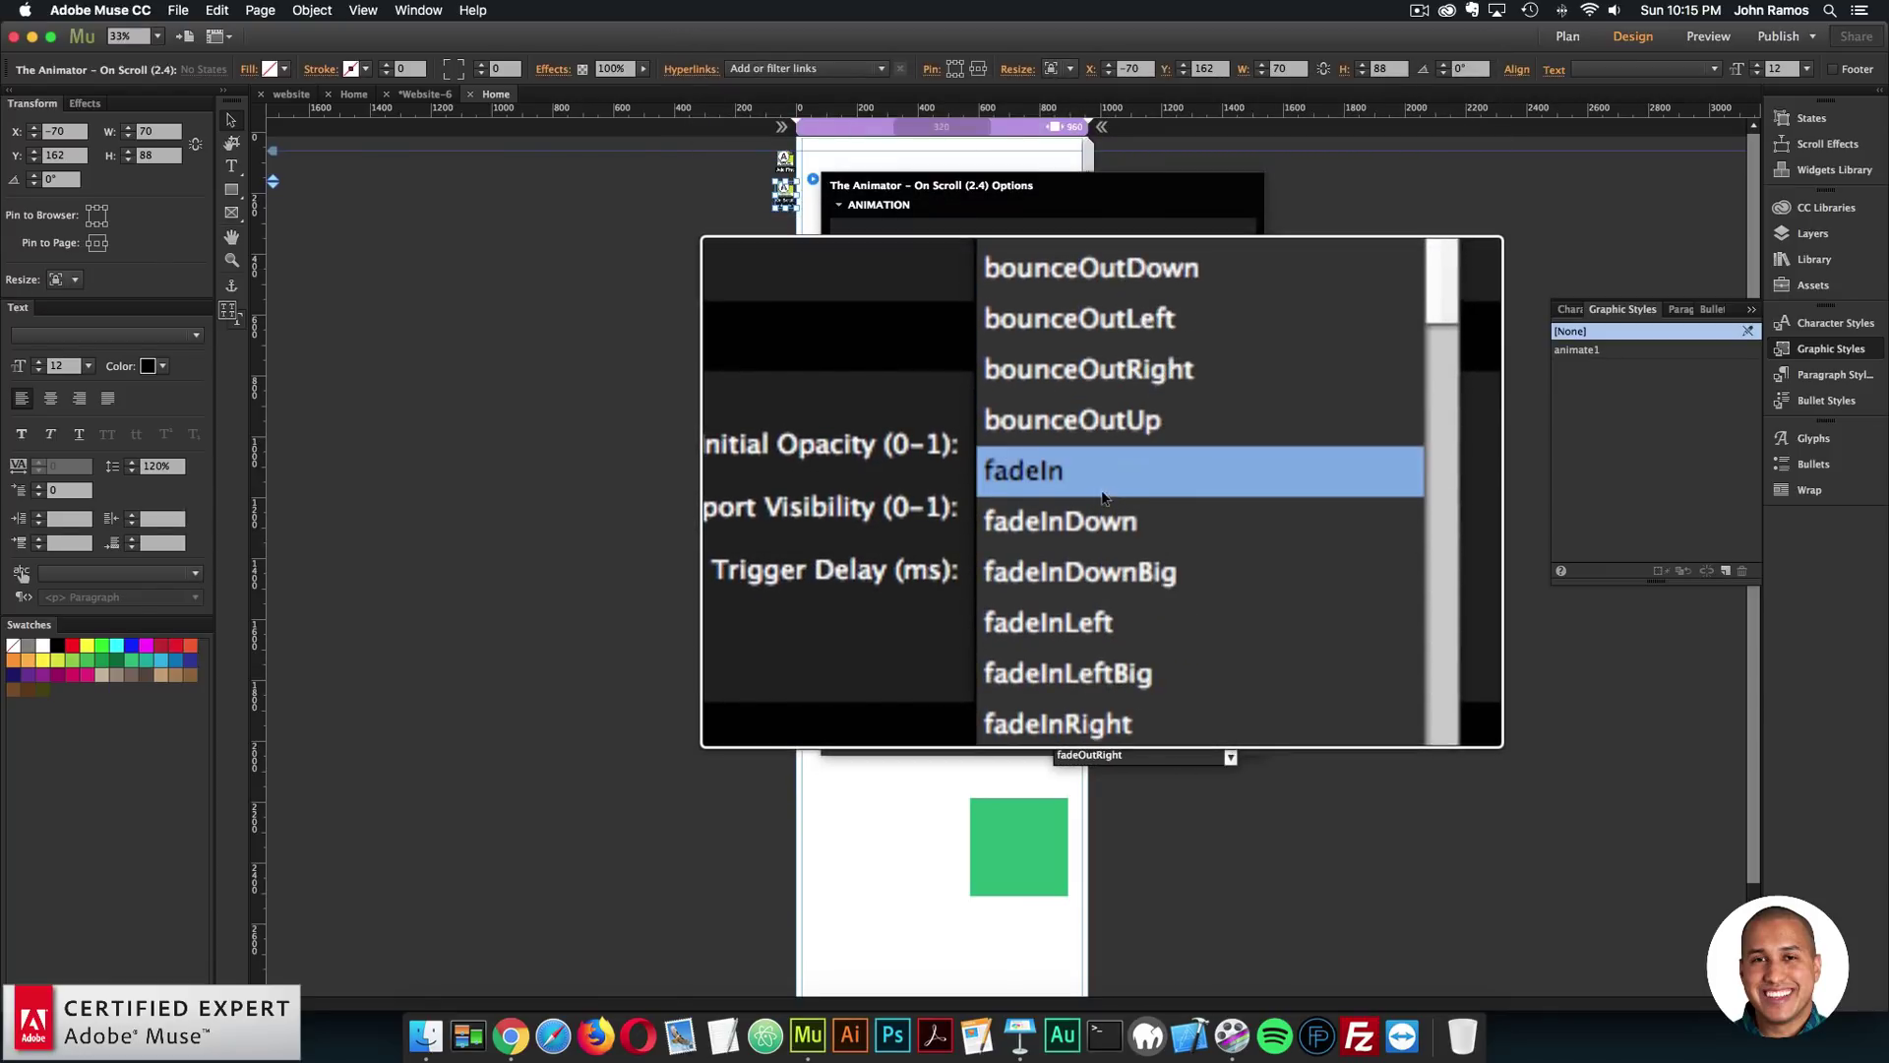
{"action": "scroll", "coordinate": [1104, 497], "scroll_direction": "down", "scroll_amount": 4}
{"action": "scroll", "coordinate": [1104, 497], "scroll_direction": "up", "scroll_amount": 2}
{"action": "scroll", "coordinate": [1104, 497], "scroll_direction": "down", "scroll_amount": 2}
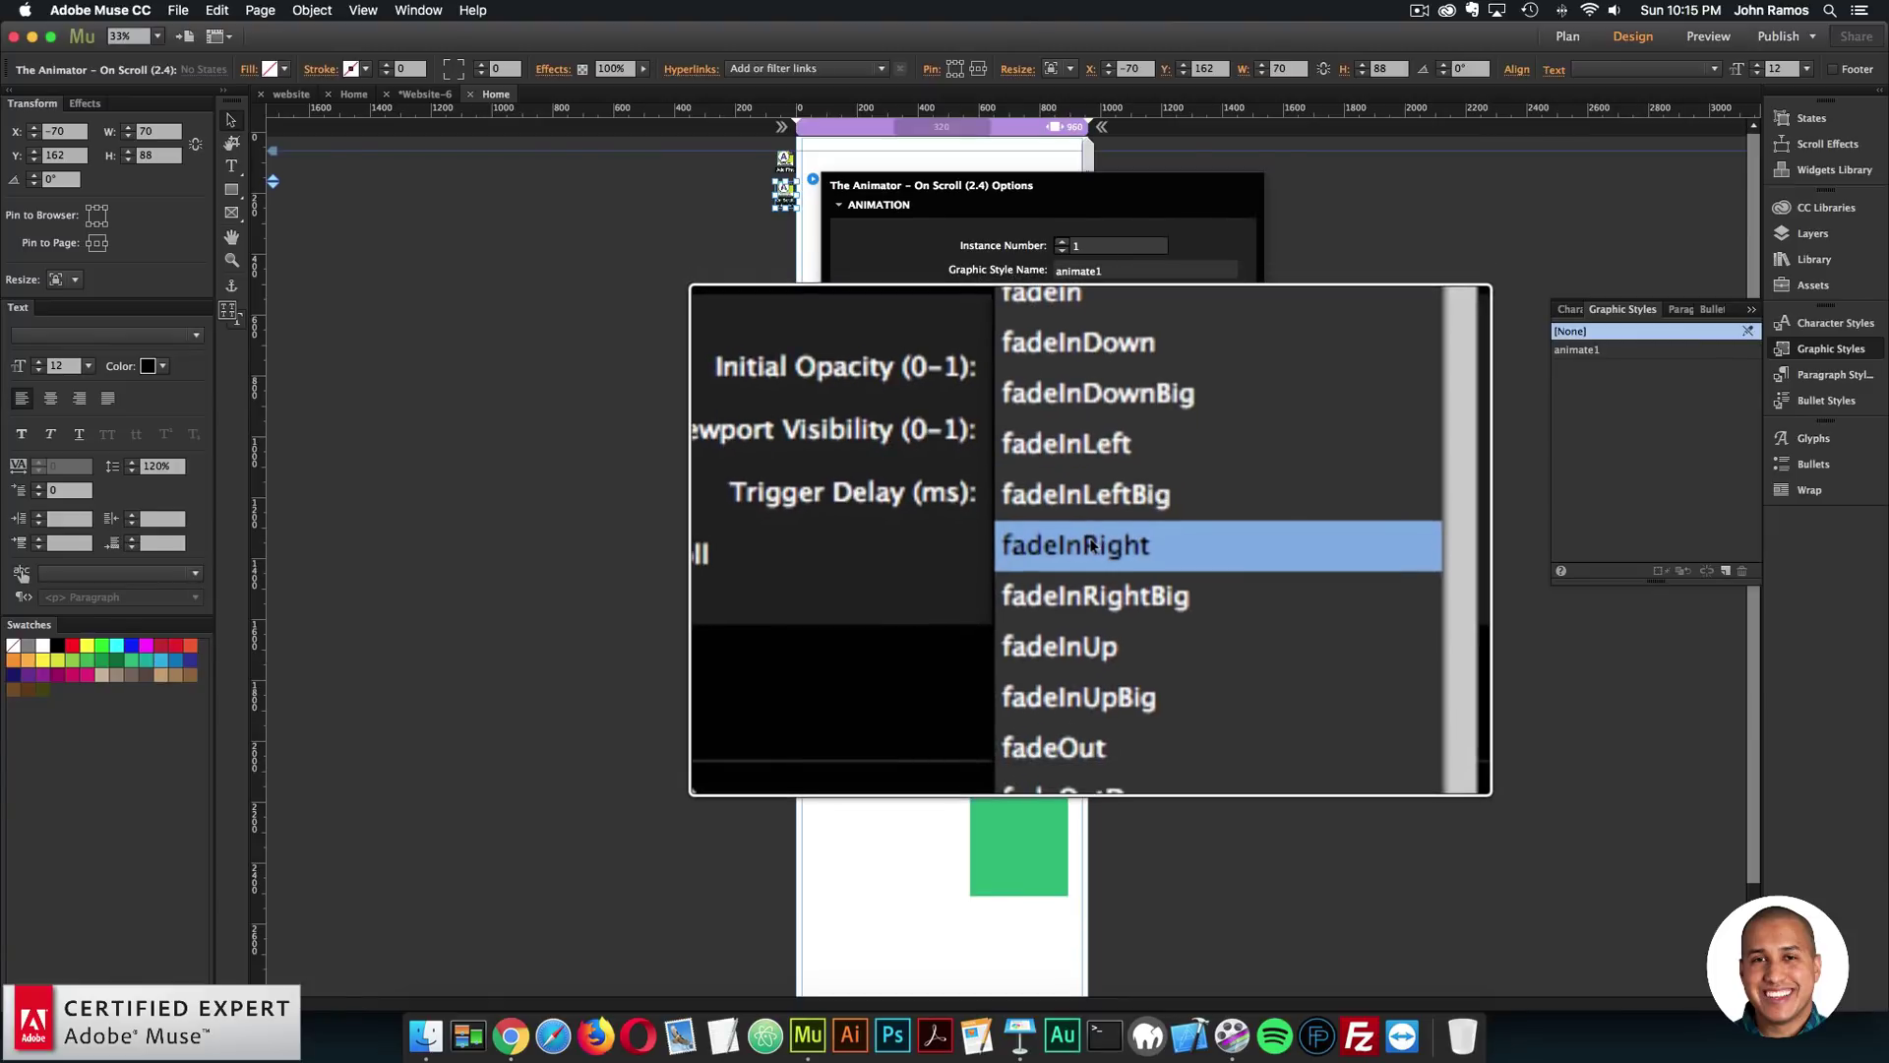
{"action": "left_click", "coordinate": [1092, 546]}
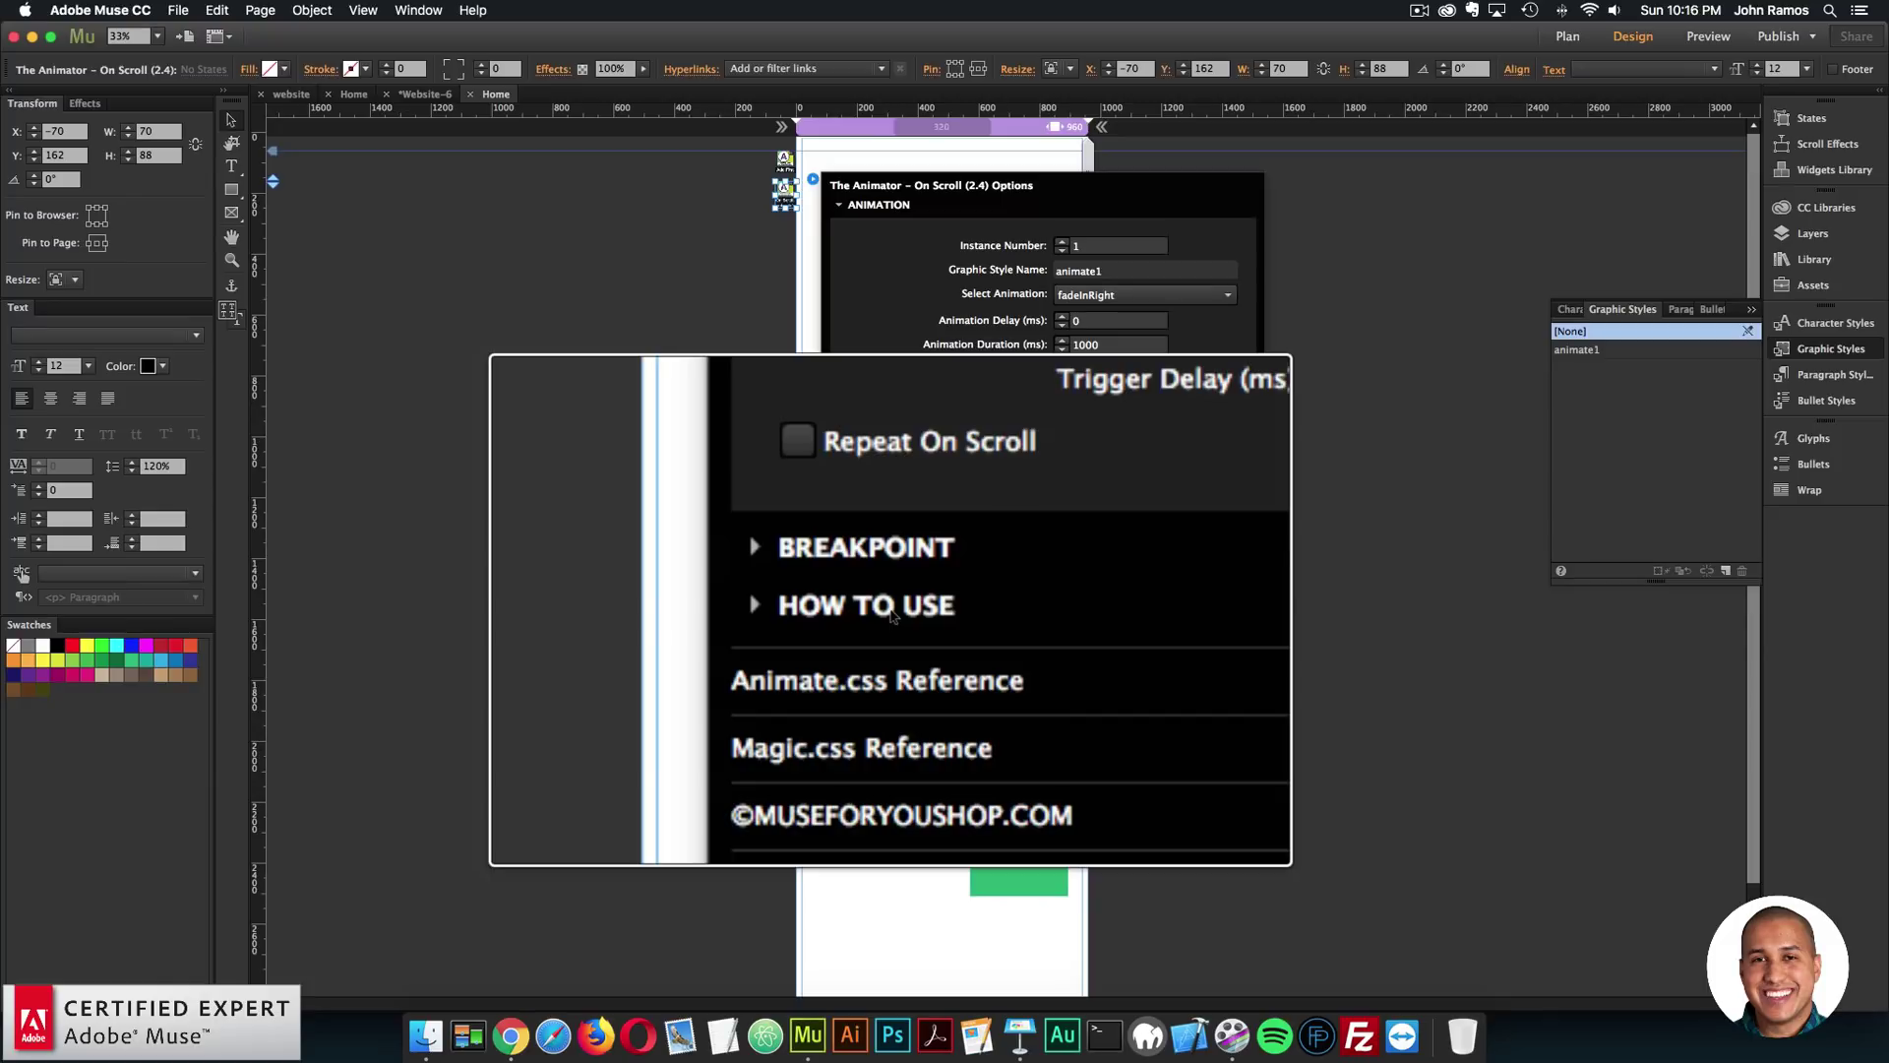
Step: Read the On Scroll widget's usage instructions, set its Initial Opacity to 0, and close the options
{"action": "left_click", "coordinate": [889, 607]}
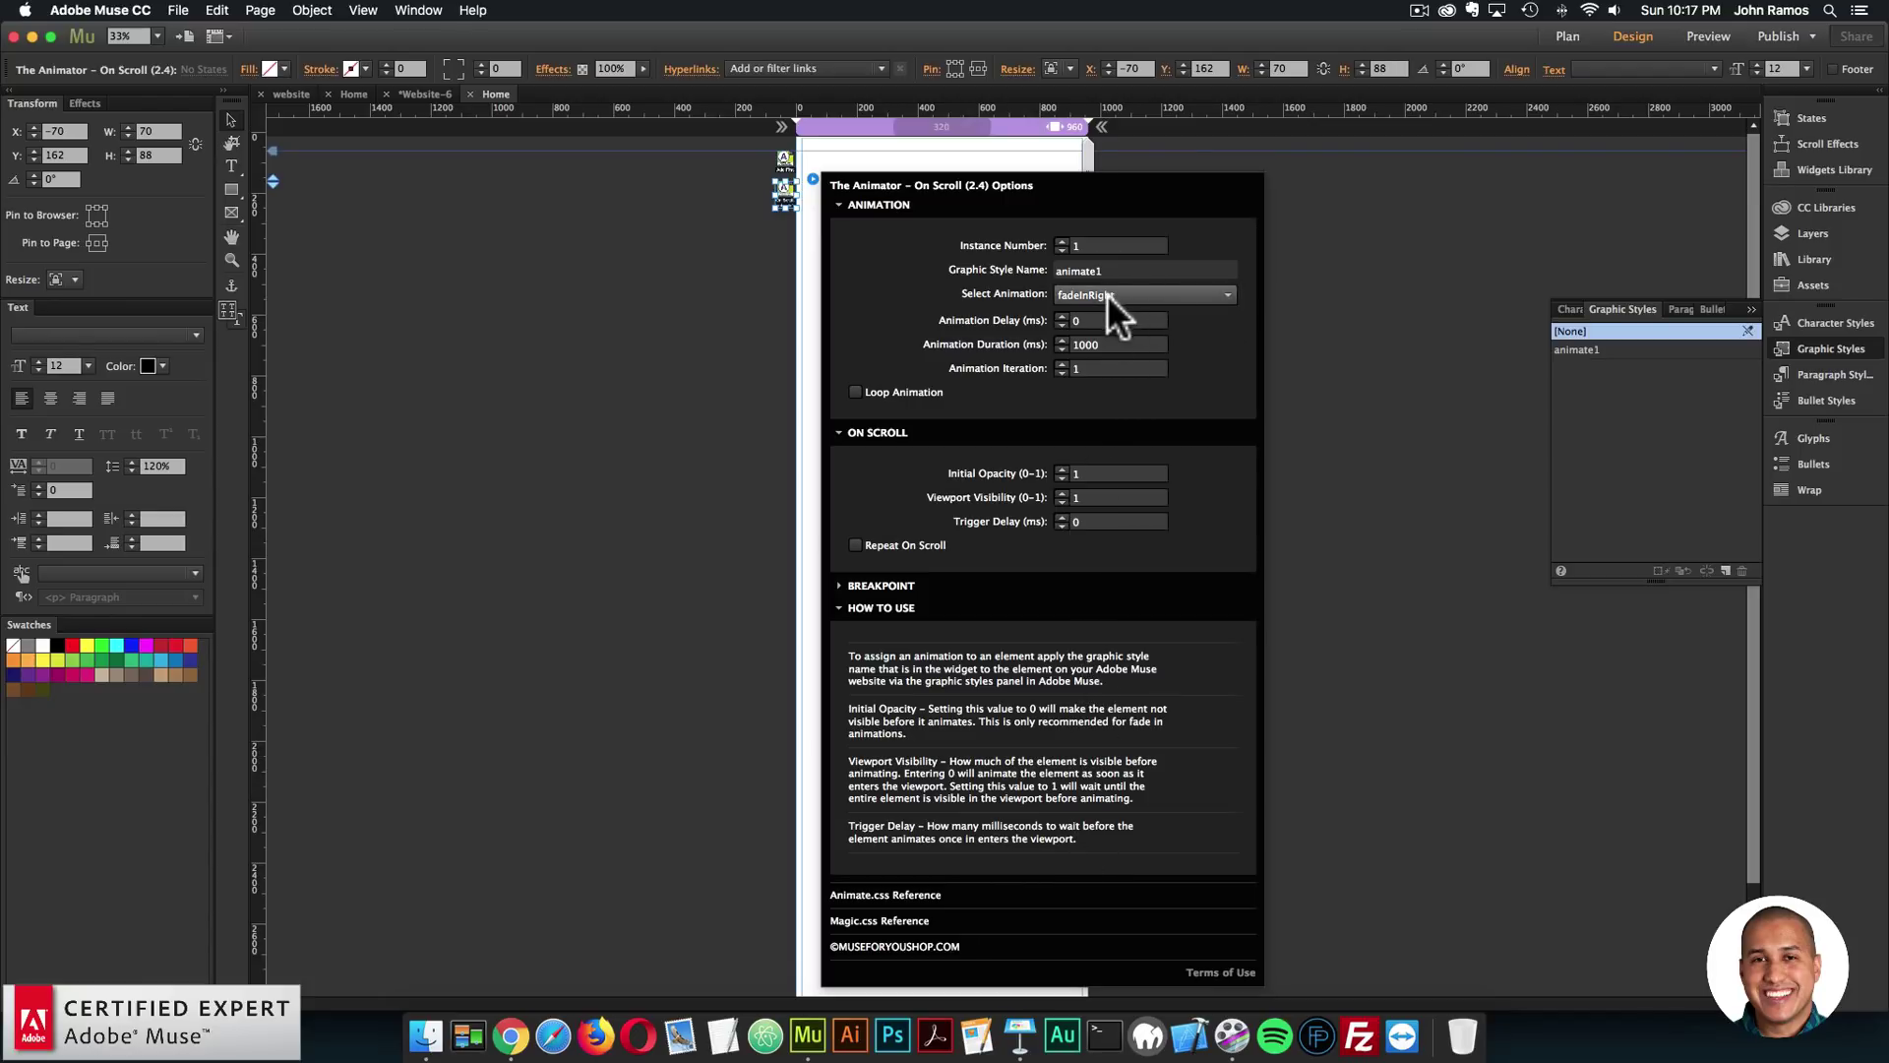
{"action": "left_click", "coordinate": [1086, 480]}
{"action": "type", "text": "0"}
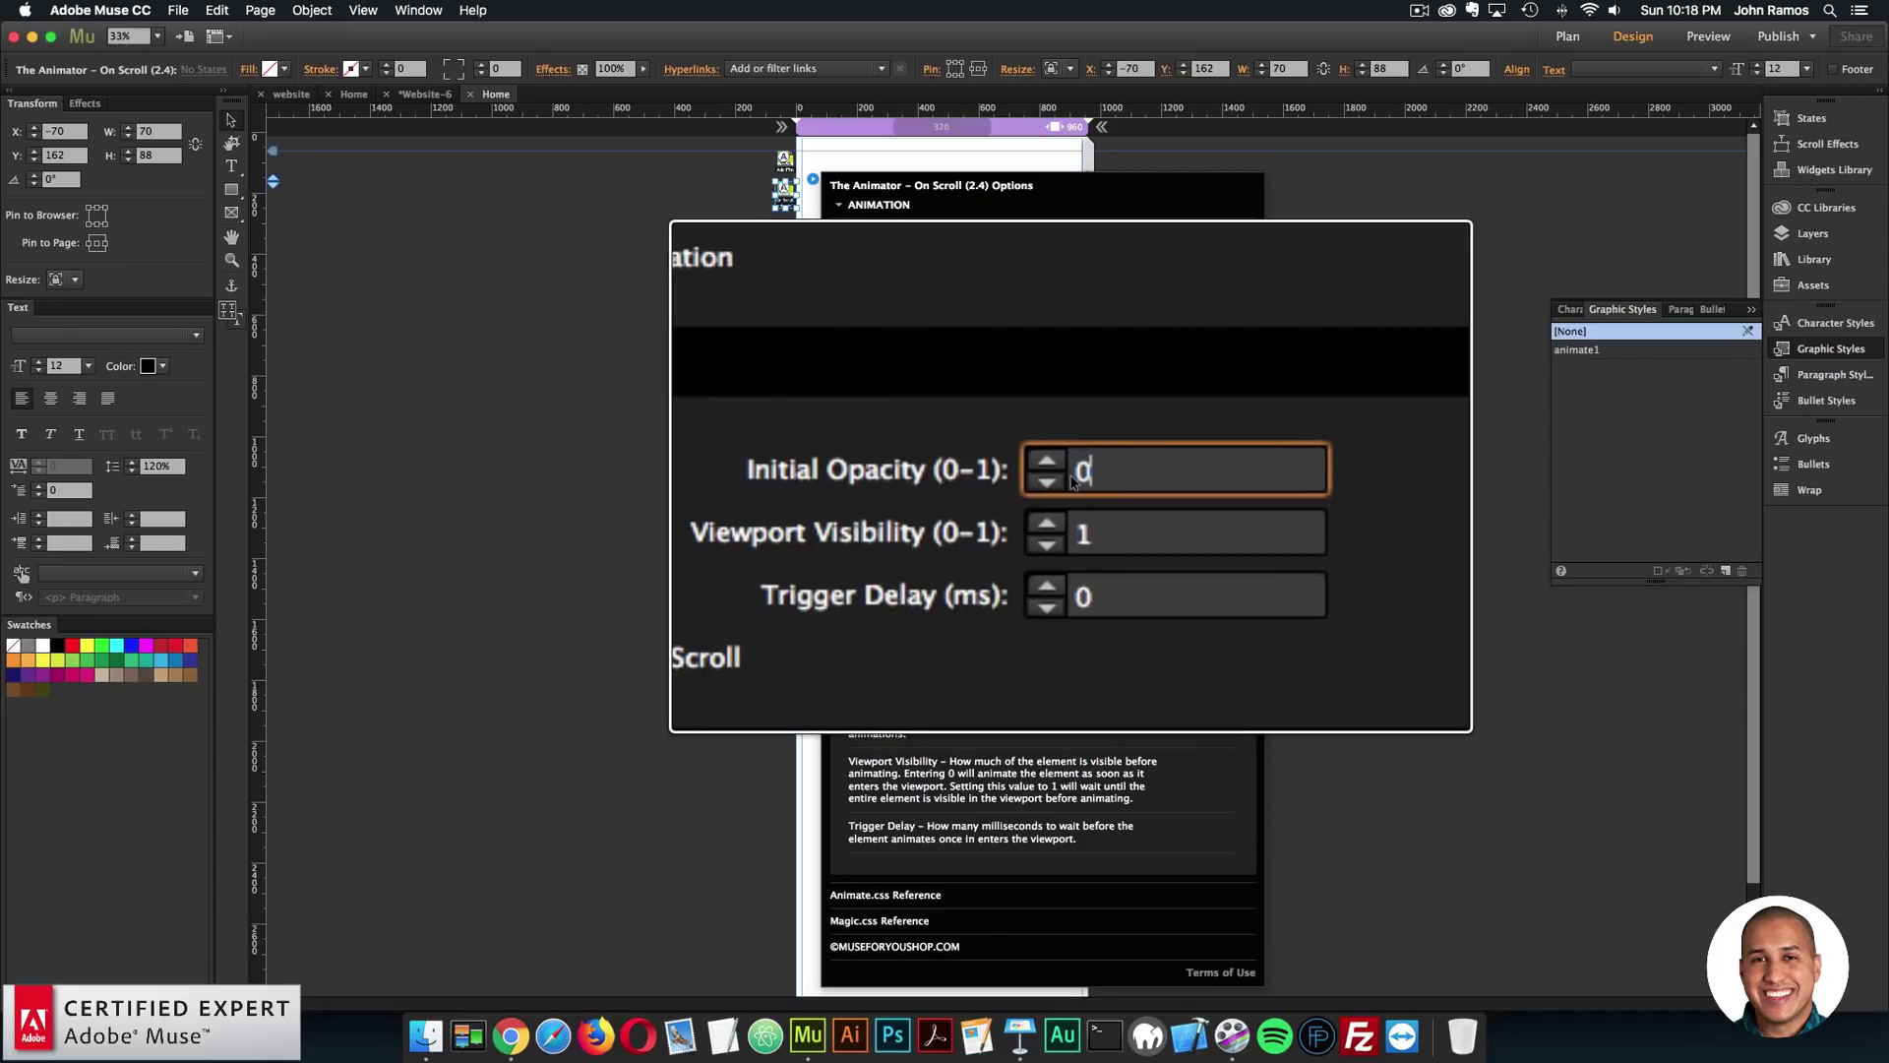
{"action": "key", "text": "Return"}
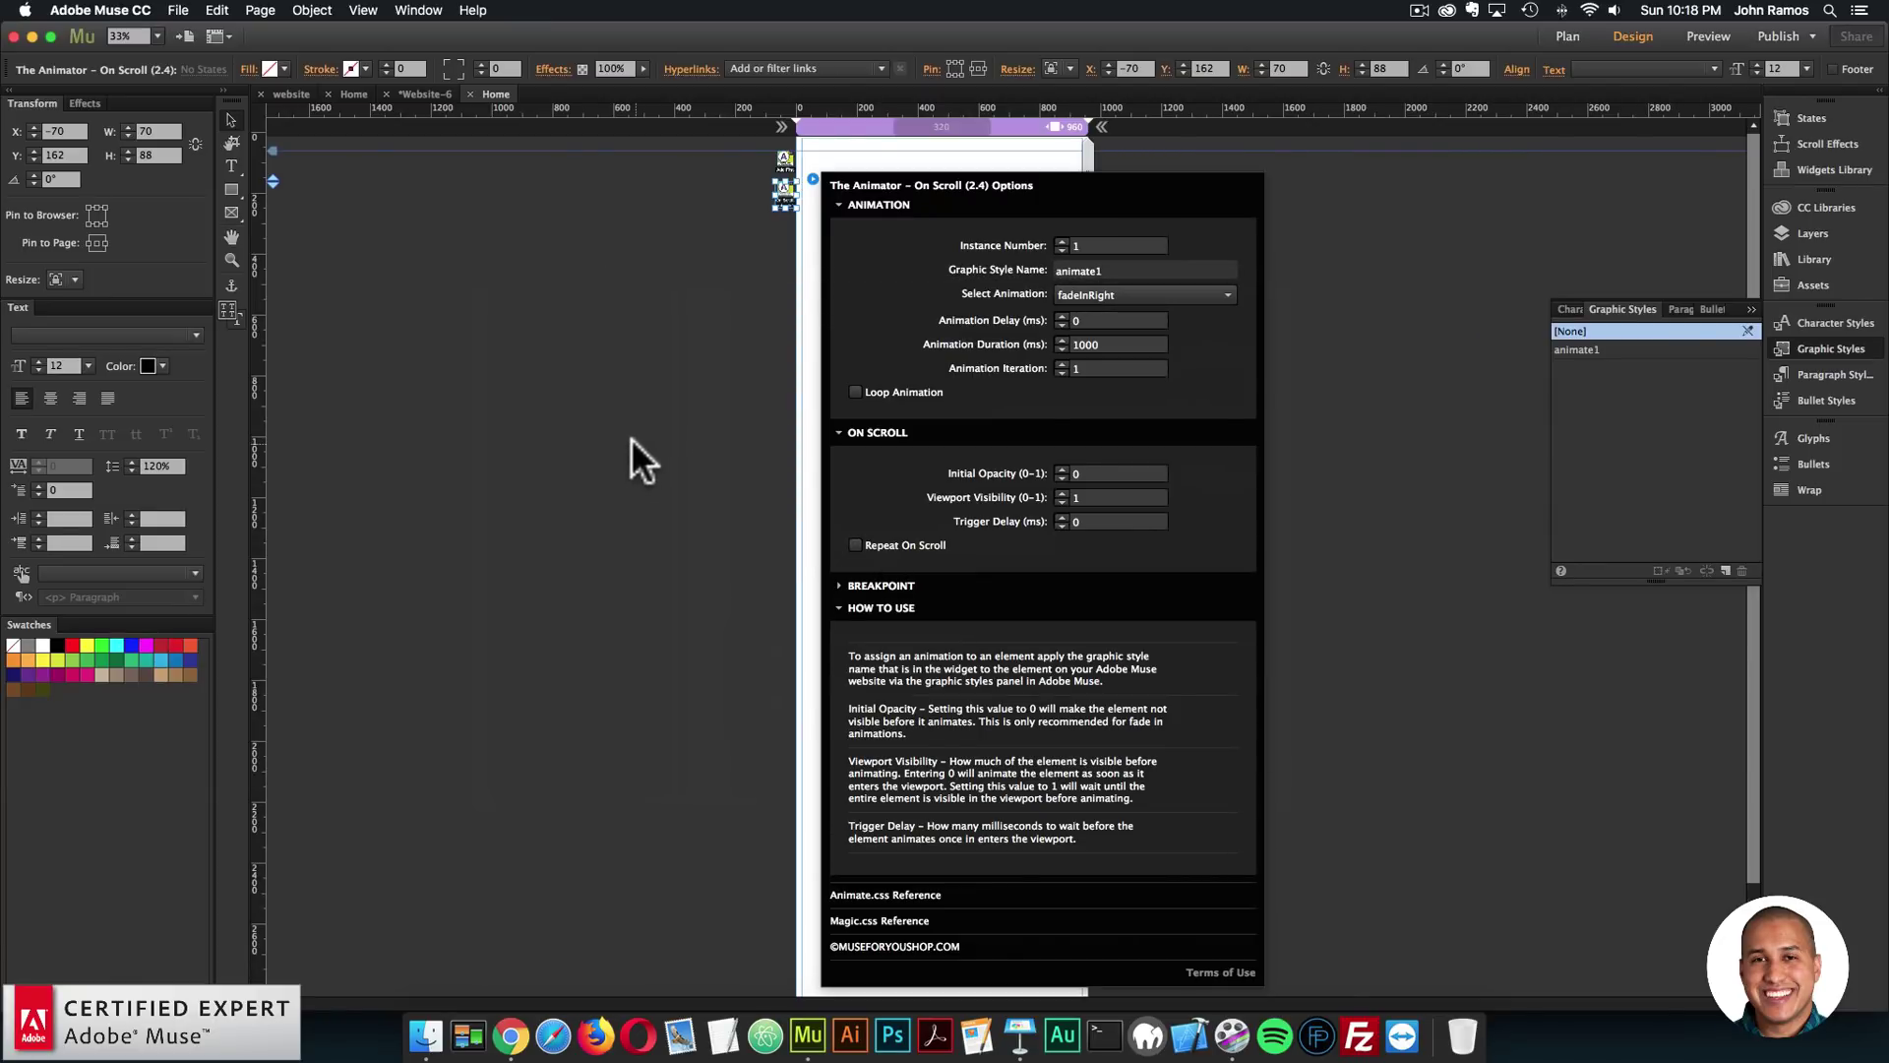
{"action": "left_click", "coordinate": [630, 439]}
Step: Preview the page in the browser, scroll down and back up to check the squares' fade-in, and return to Muse
{"action": "left_click", "coordinate": [178, 10]}
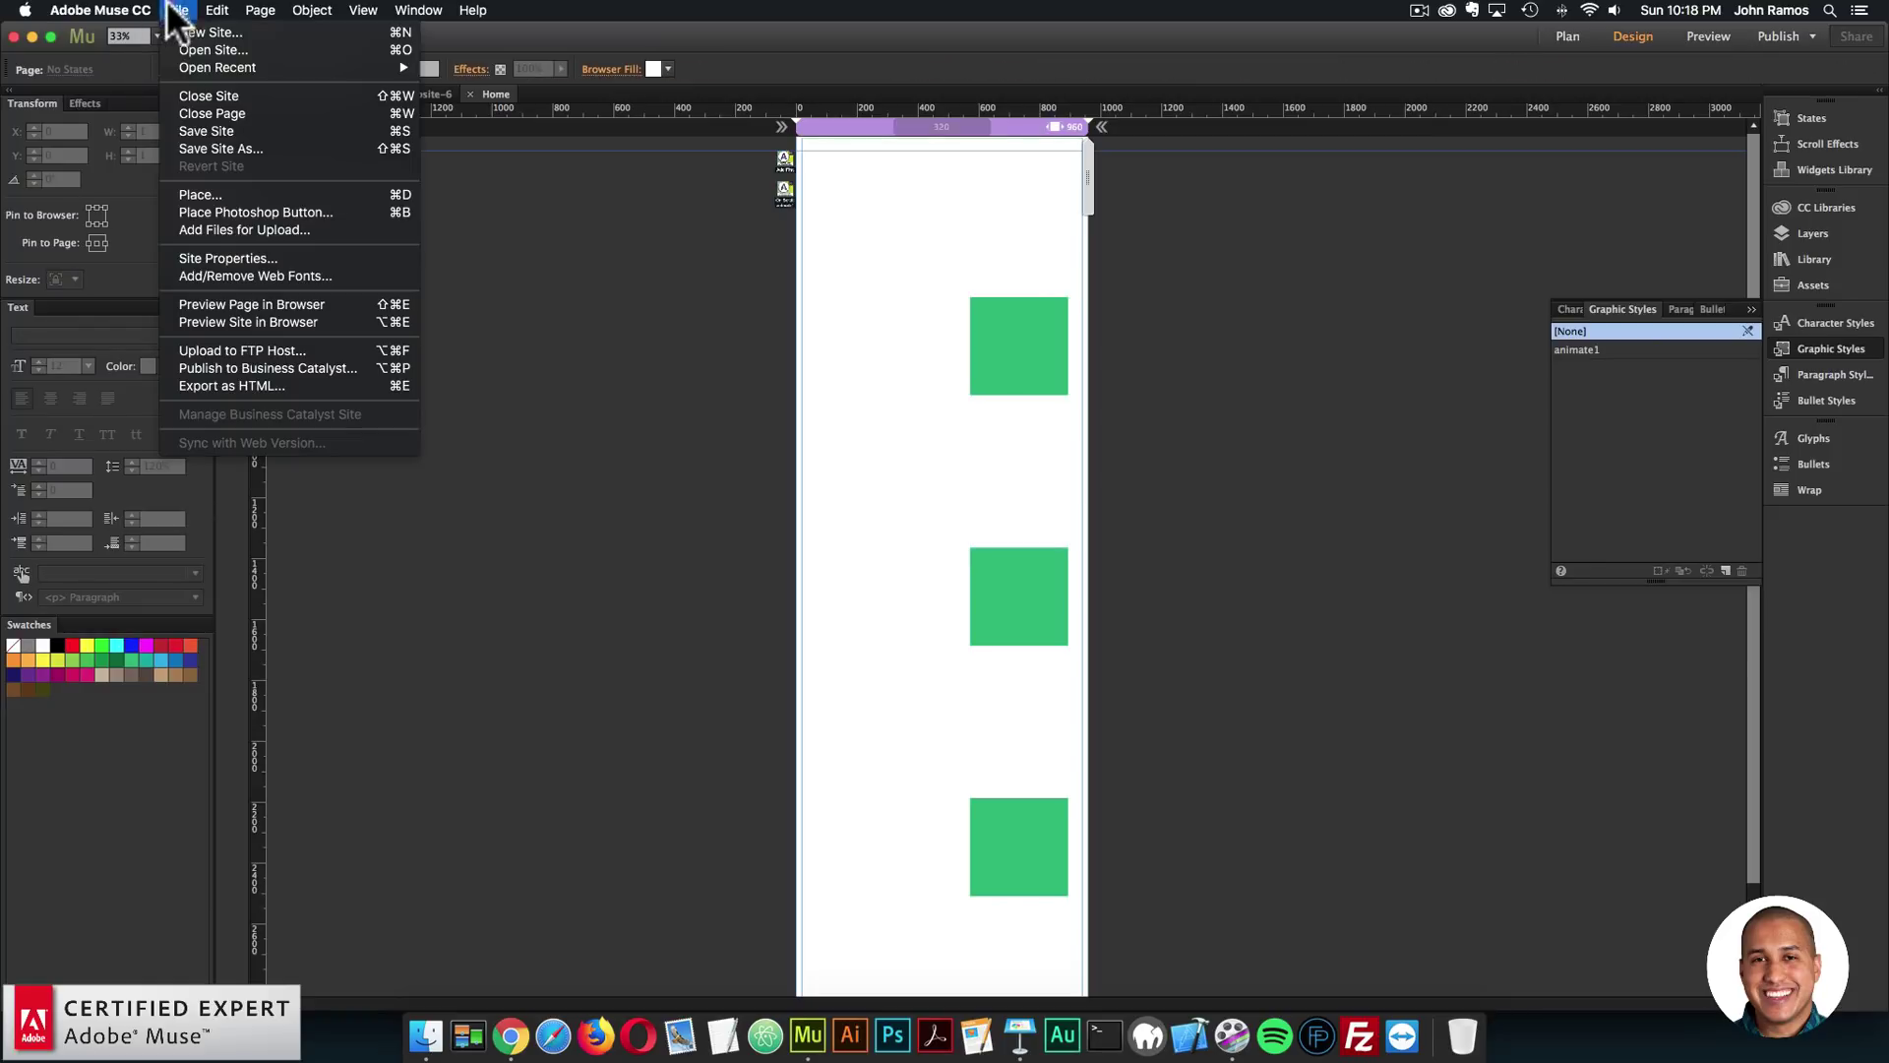
{"action": "left_click", "coordinate": [227, 295]}
{"action": "scroll", "coordinate": [1715, 271], "scroll_direction": "down", "scroll_amount": 5}
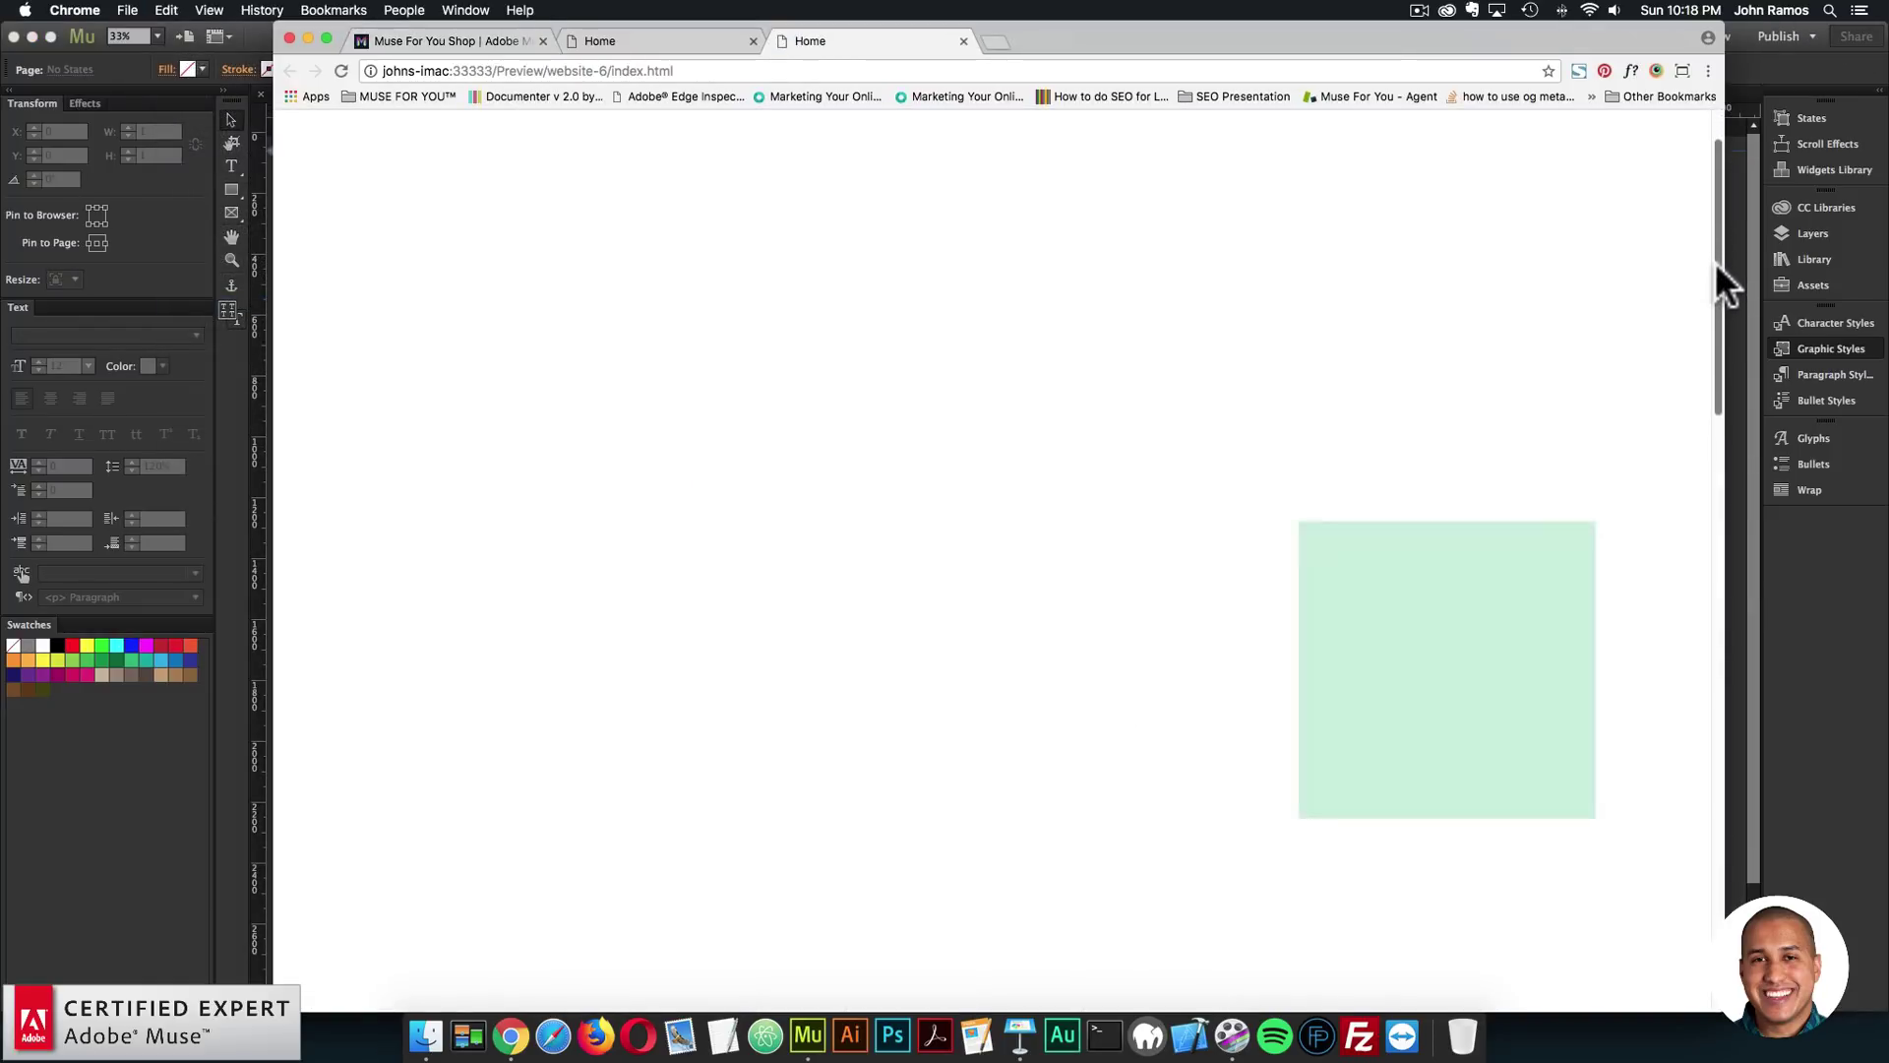
{"action": "left_click_drag", "start_coordinate": [1718, 303], "coordinate": [1679, 155]}
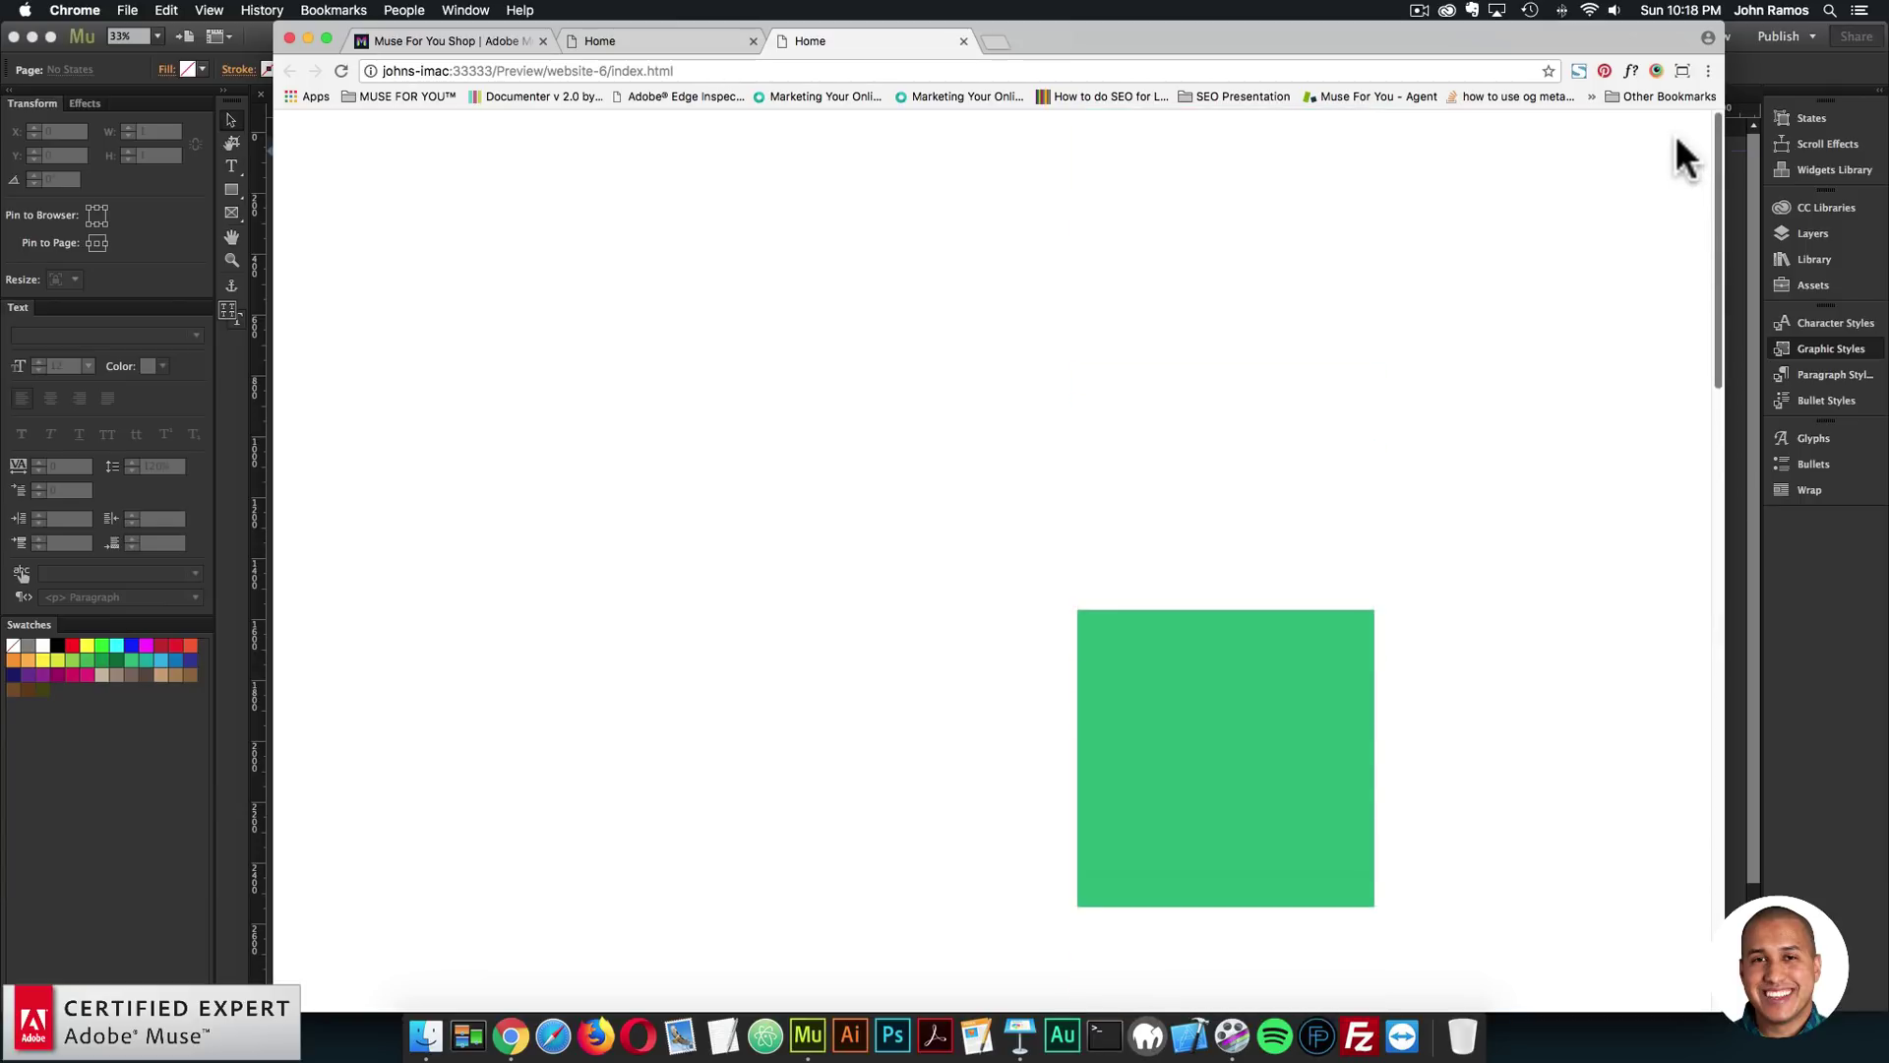
{"action": "left_click", "coordinate": [238, 409]}
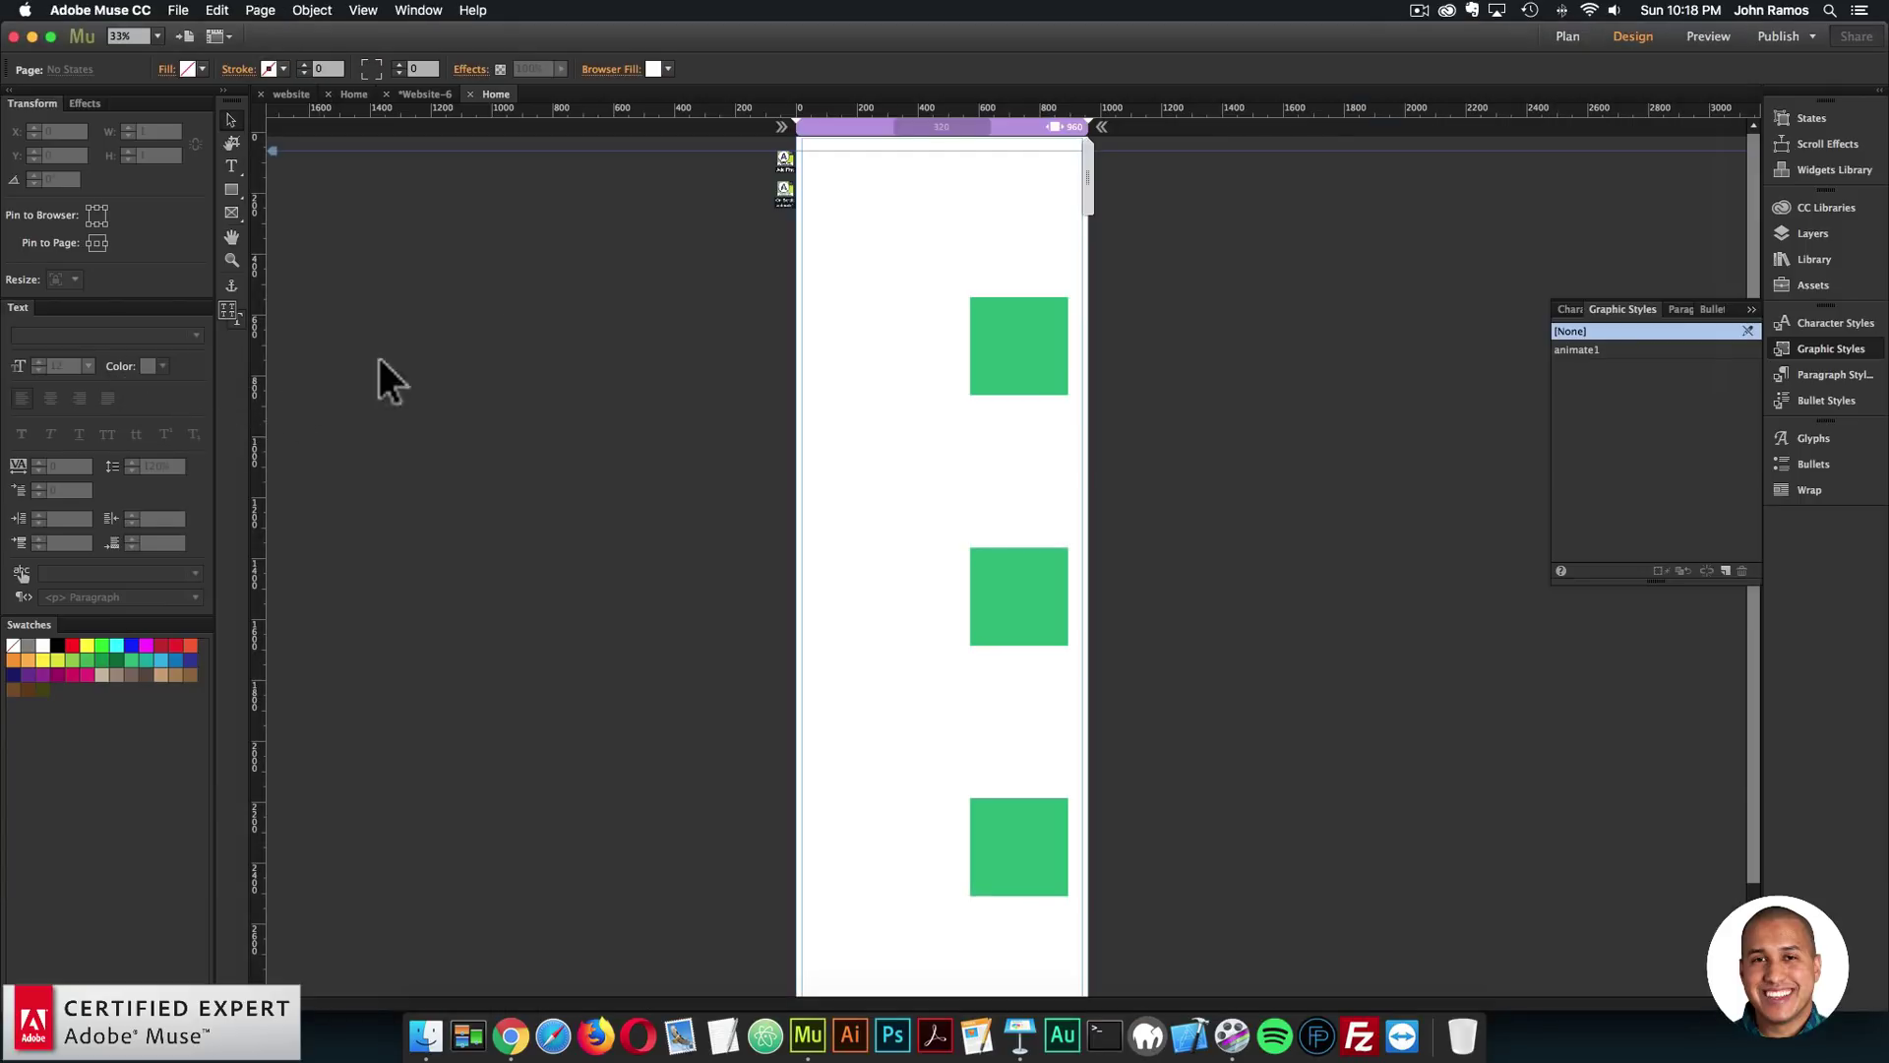
Step: Enable Repeat On Scroll in the On Scroll widget's options
{"action": "left_click", "coordinate": [783, 188]}
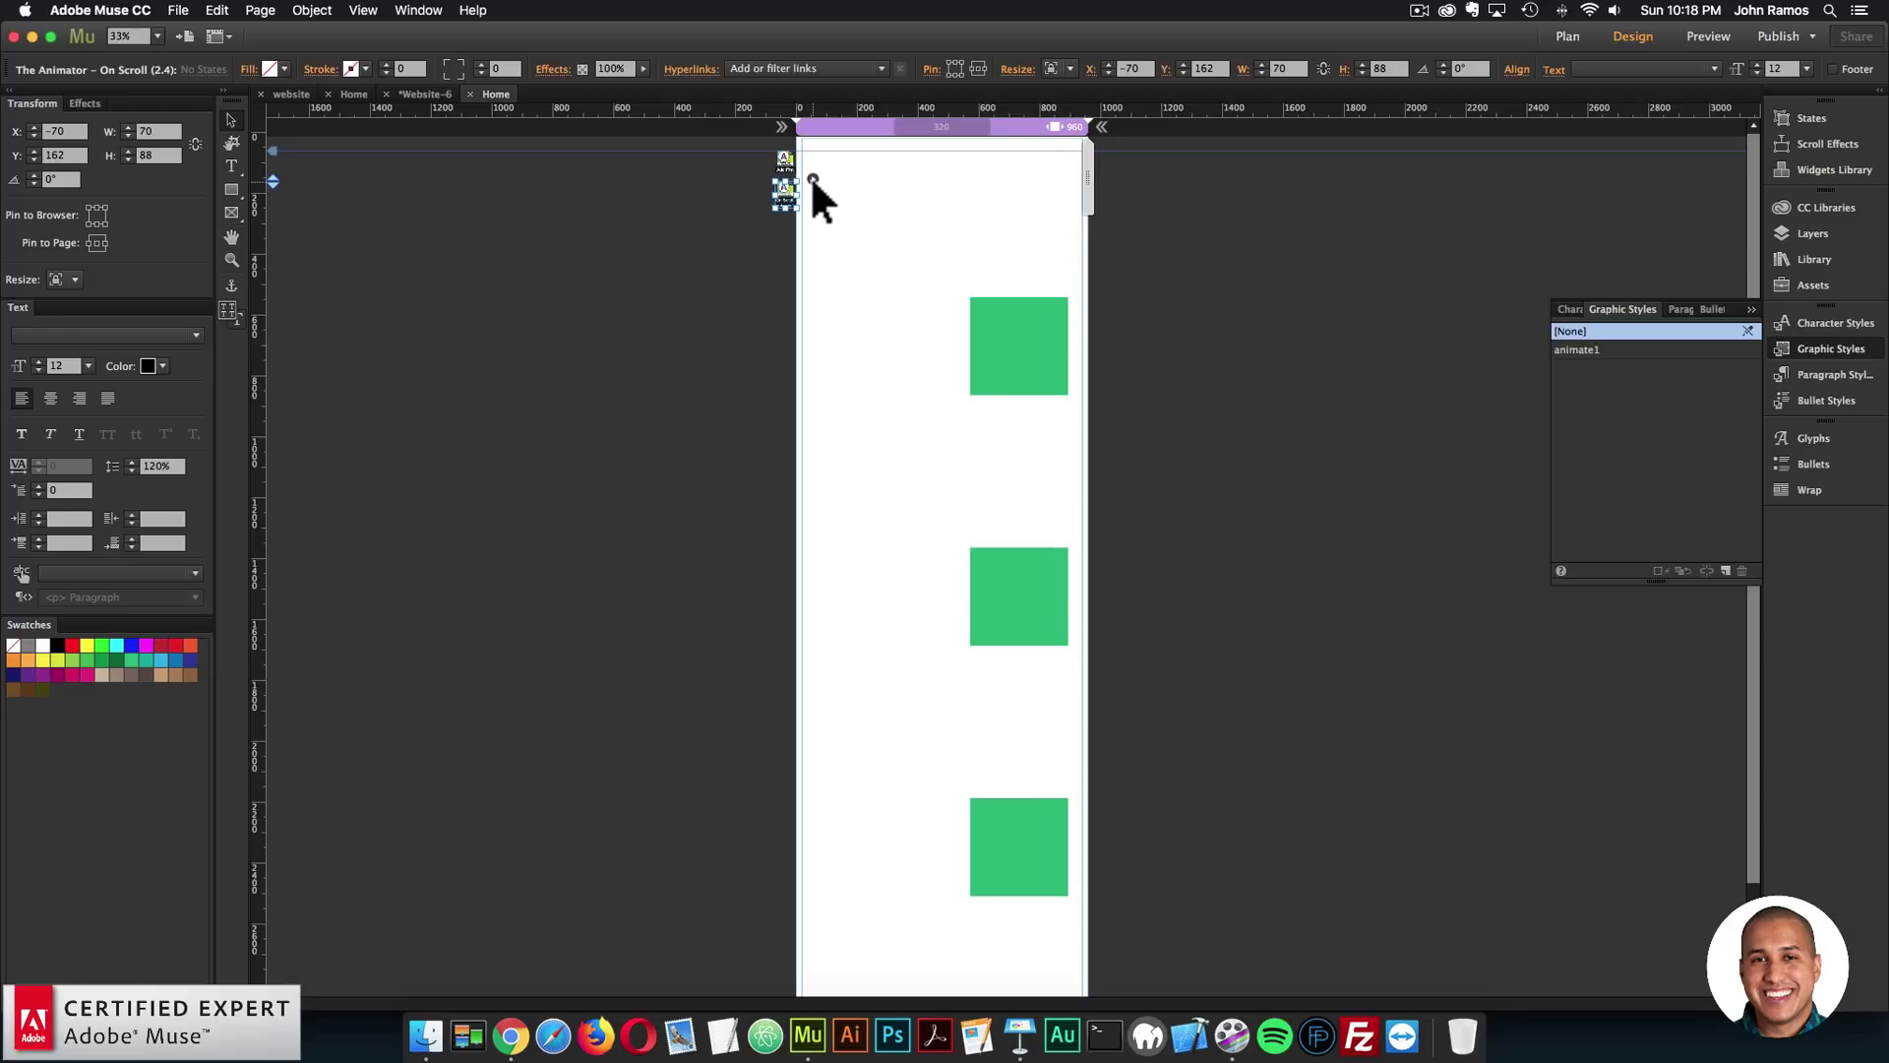
{"action": "left_click", "coordinate": [813, 179]}
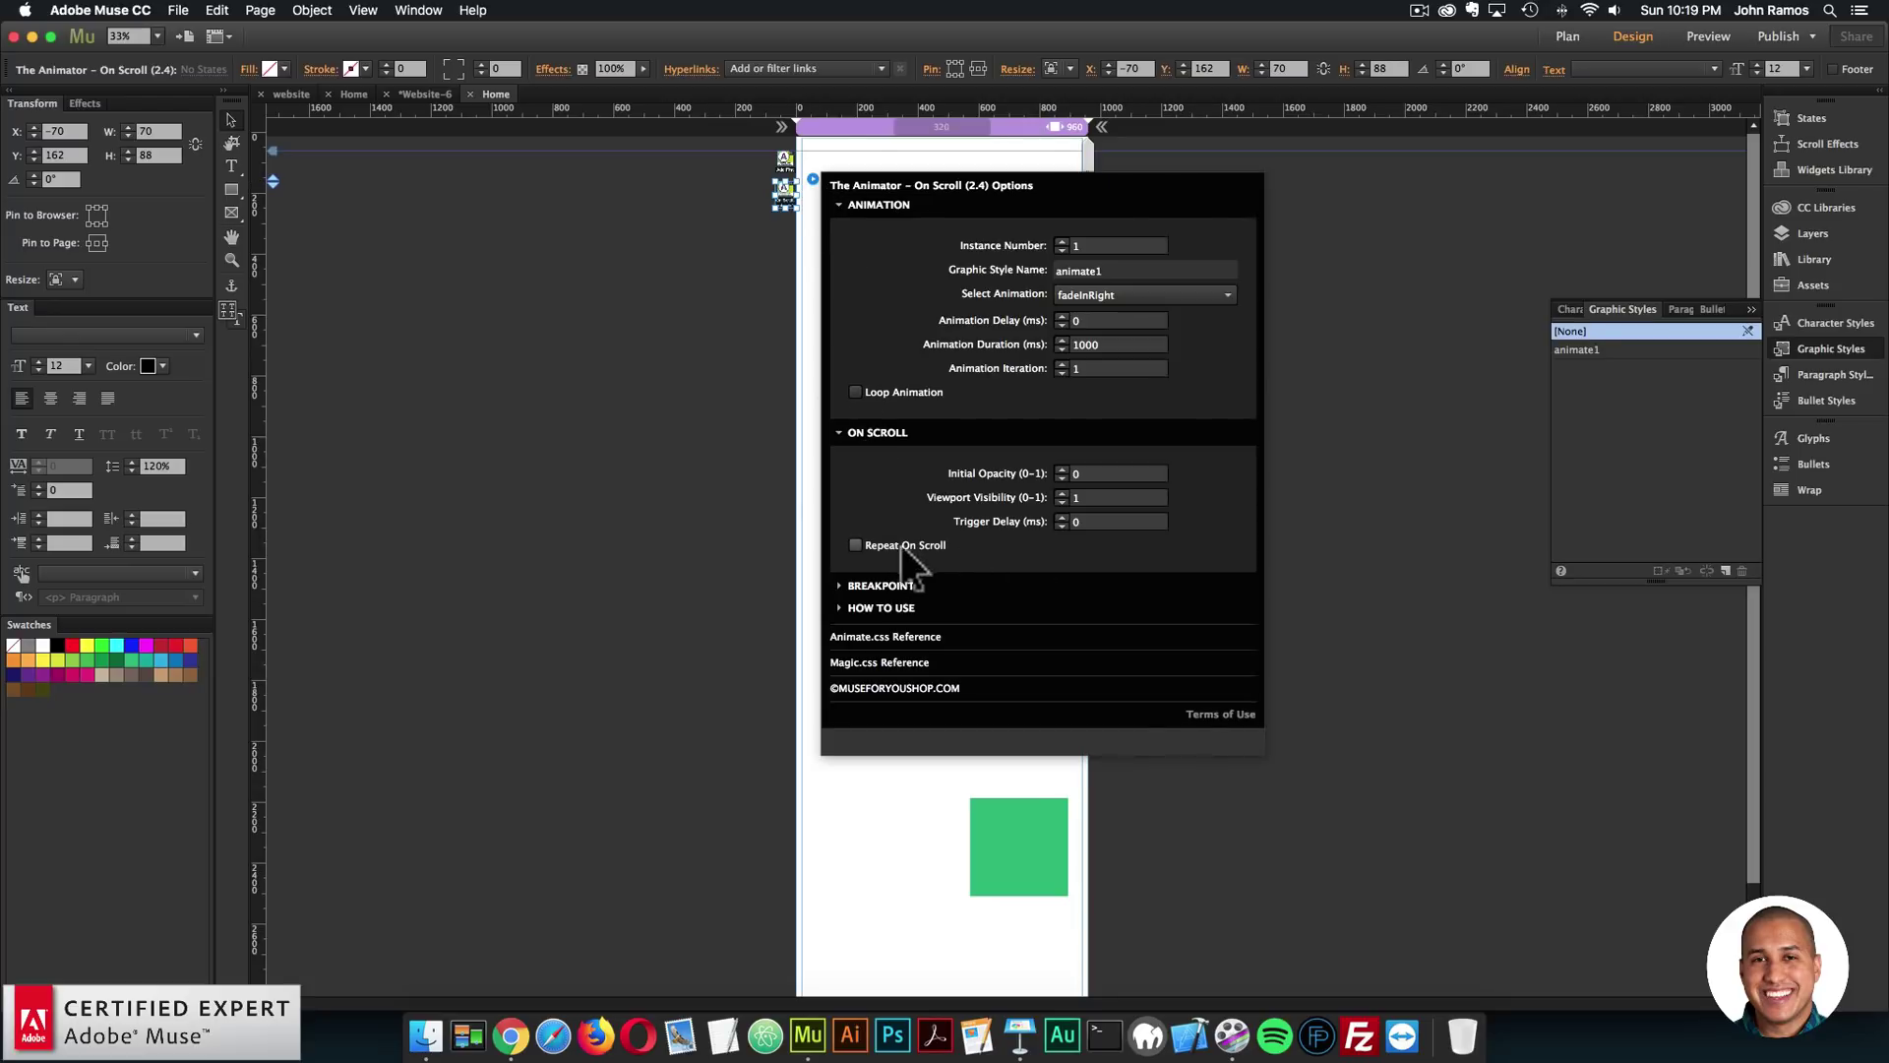
{"action": "left_click", "coordinate": [855, 545]}
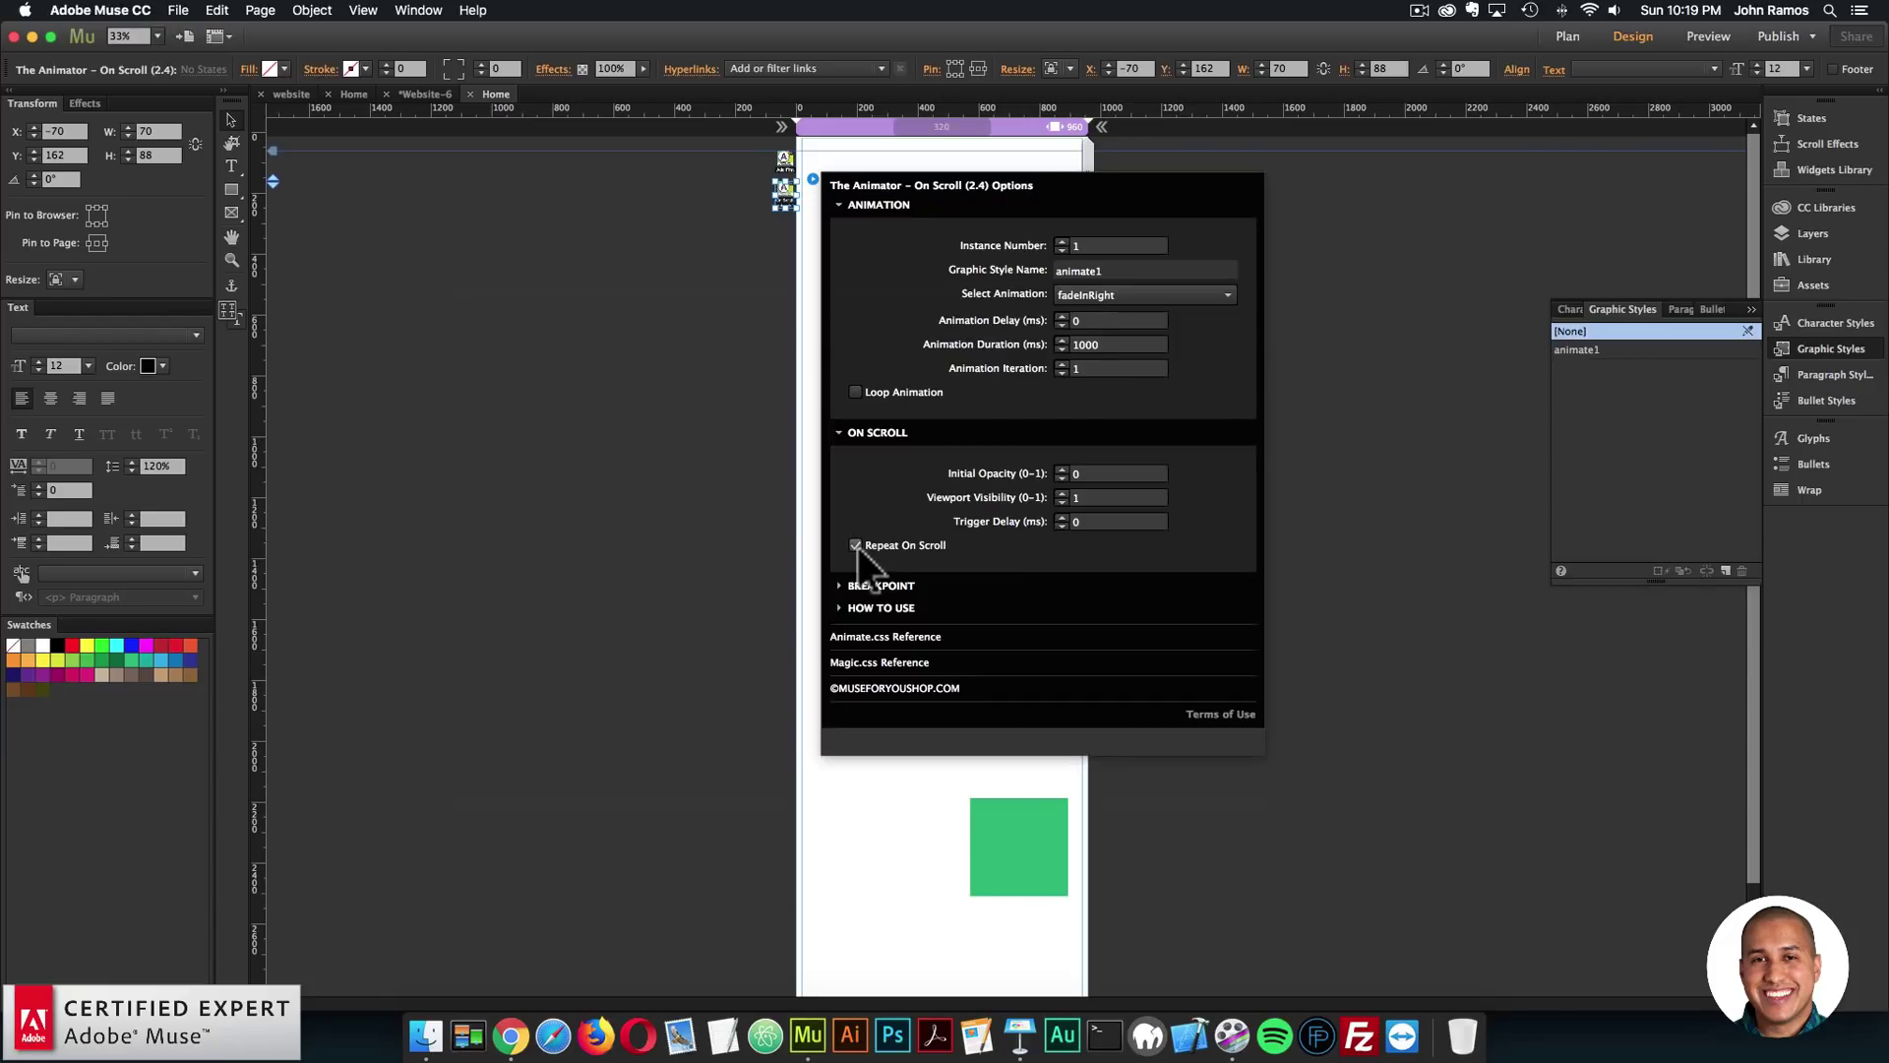
Step: Preview the page in the browser again, scroll both ways to check that the animation repeats, and return to Muse
{"action": "left_click", "coordinate": [175, 12]}
{"action": "left_click", "coordinate": [230, 303]}
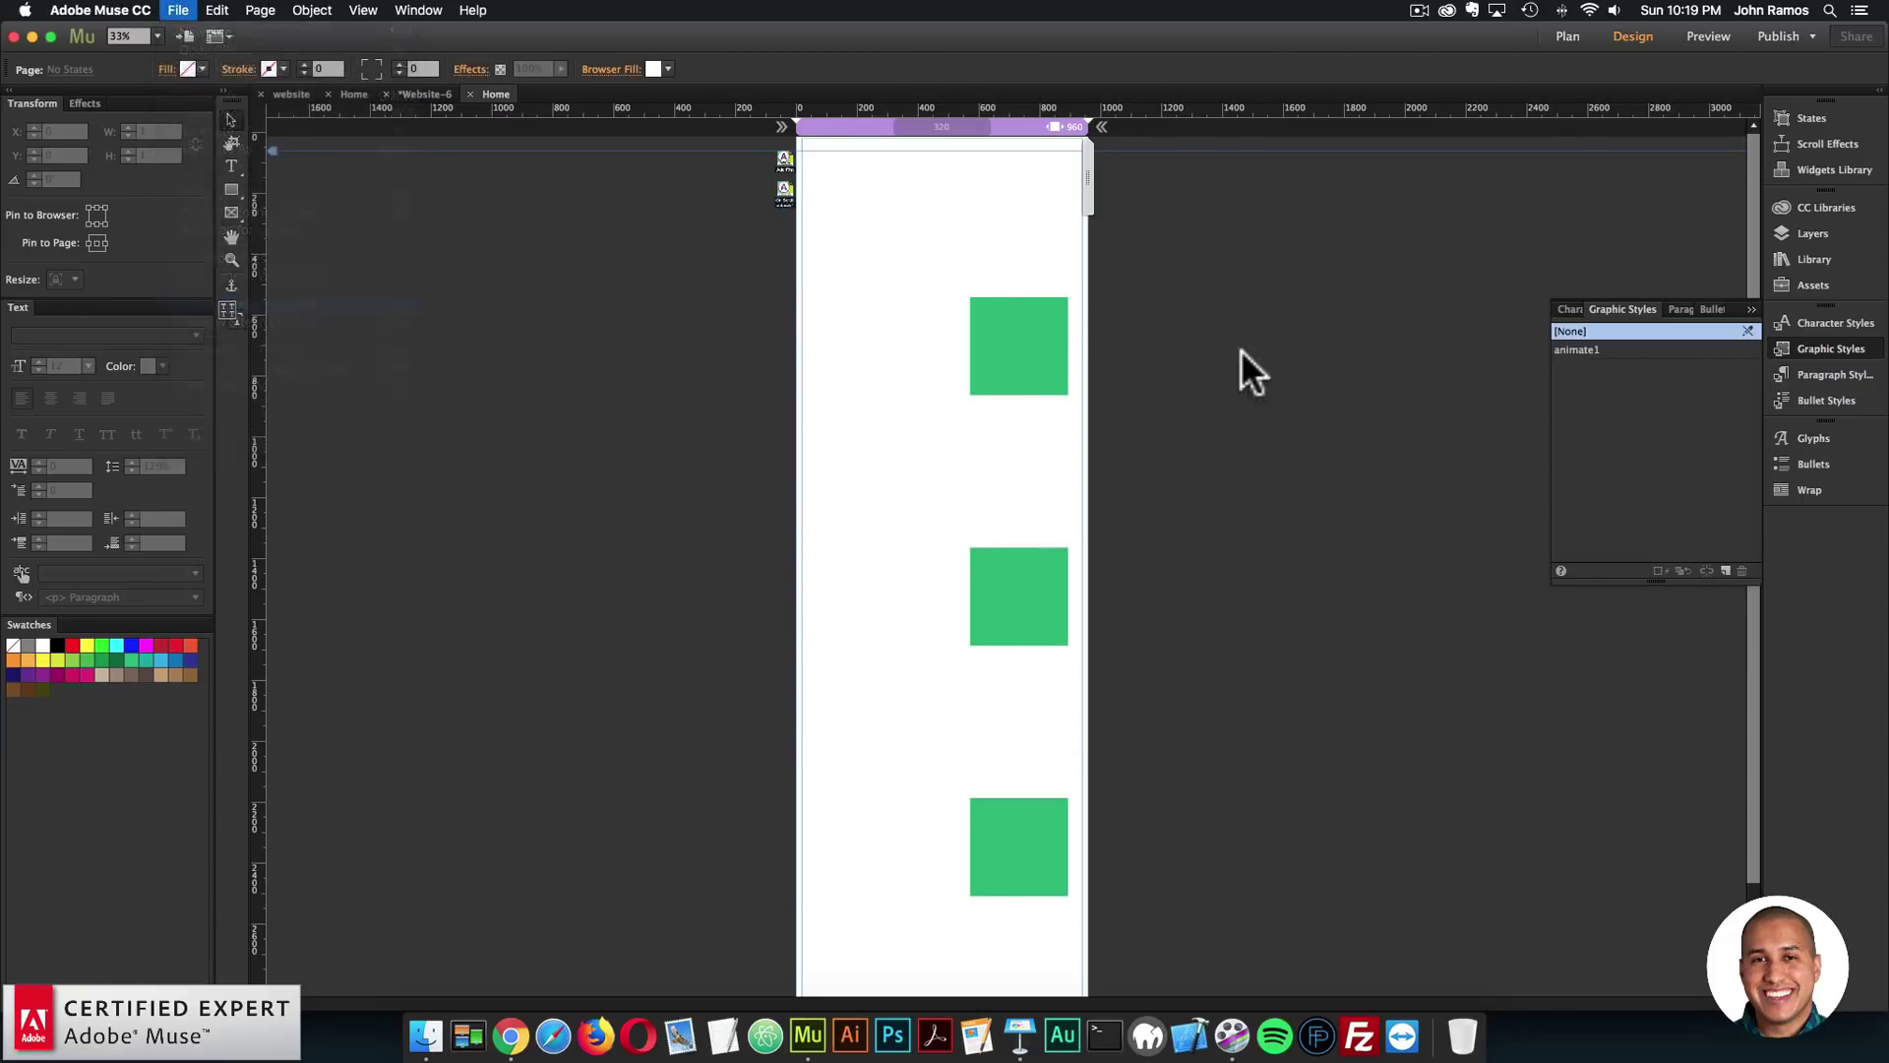
{"action": "left_click_drag", "start_coordinate": [1725, 263], "coordinate": [1666, 553]}
{"action": "scroll", "coordinate": [1673, 571], "scroll_direction": "down", "scroll_amount": 5}
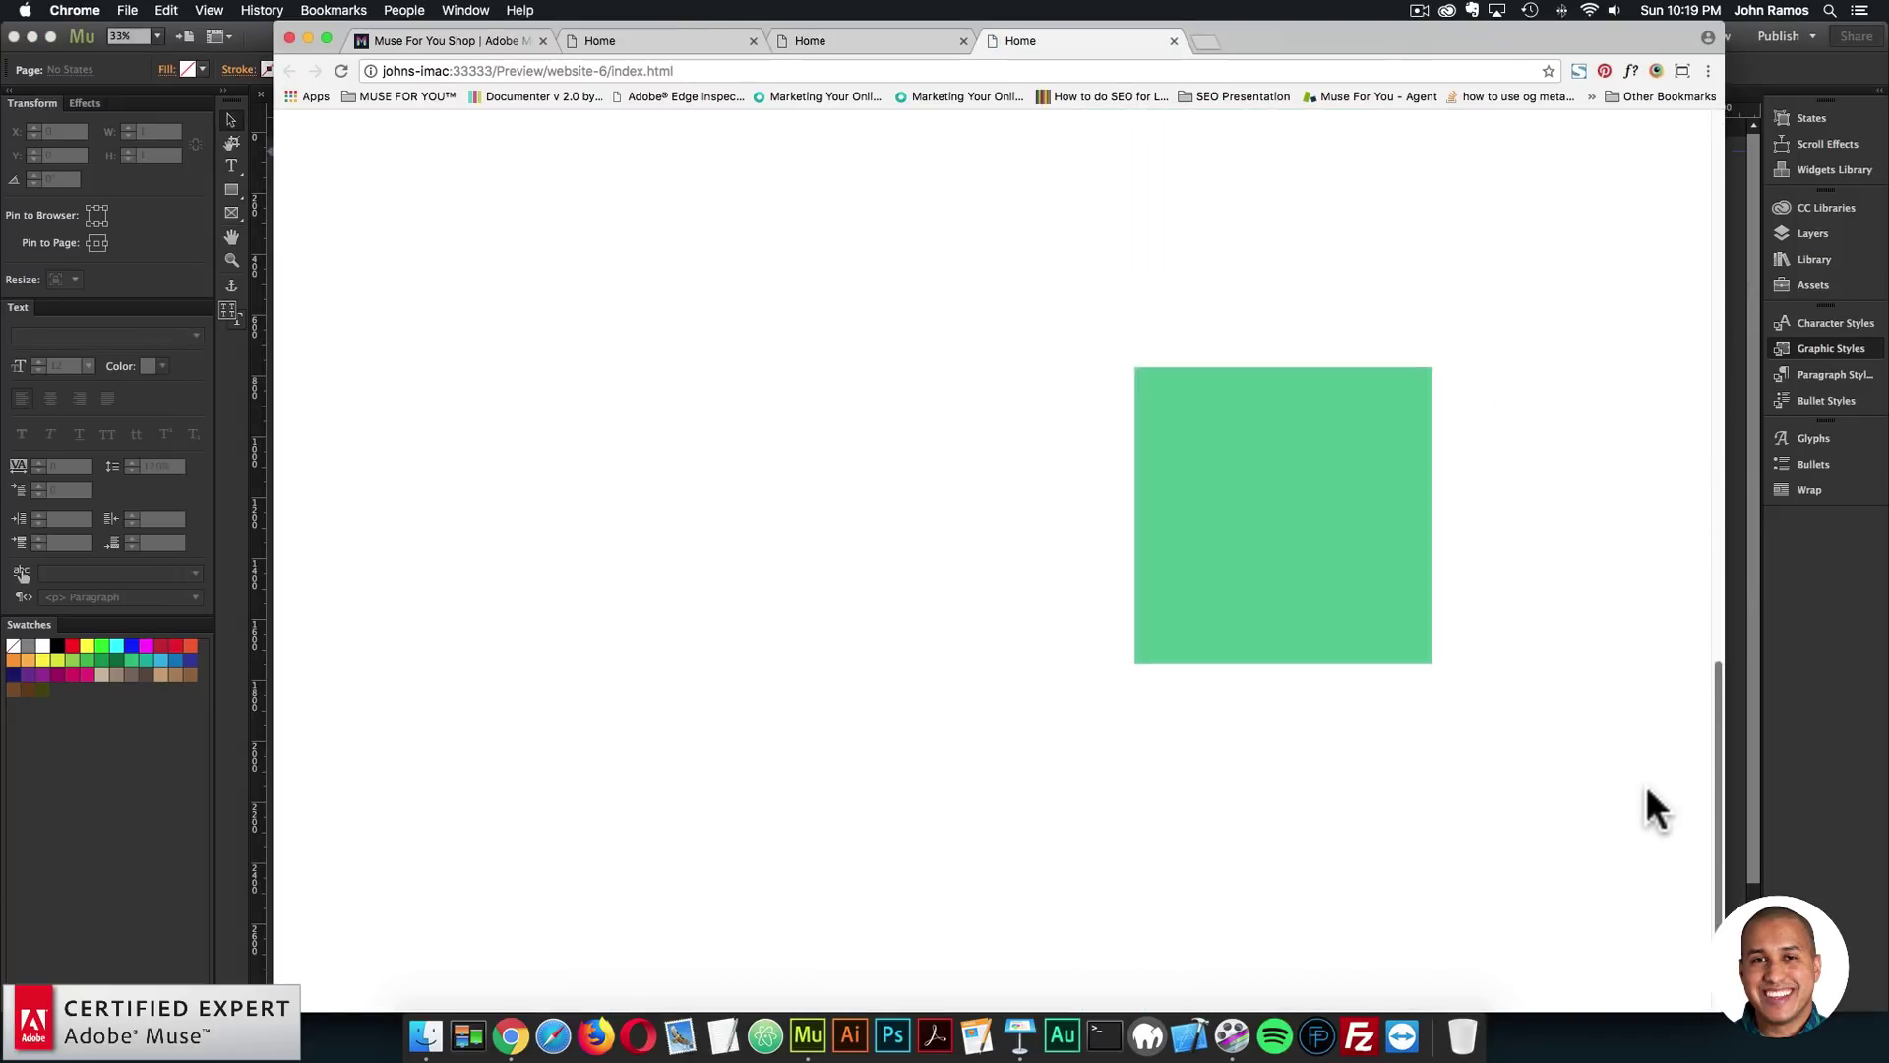
{"action": "scroll", "coordinate": [1681, 492], "scroll_direction": "up", "scroll_amount": 10}
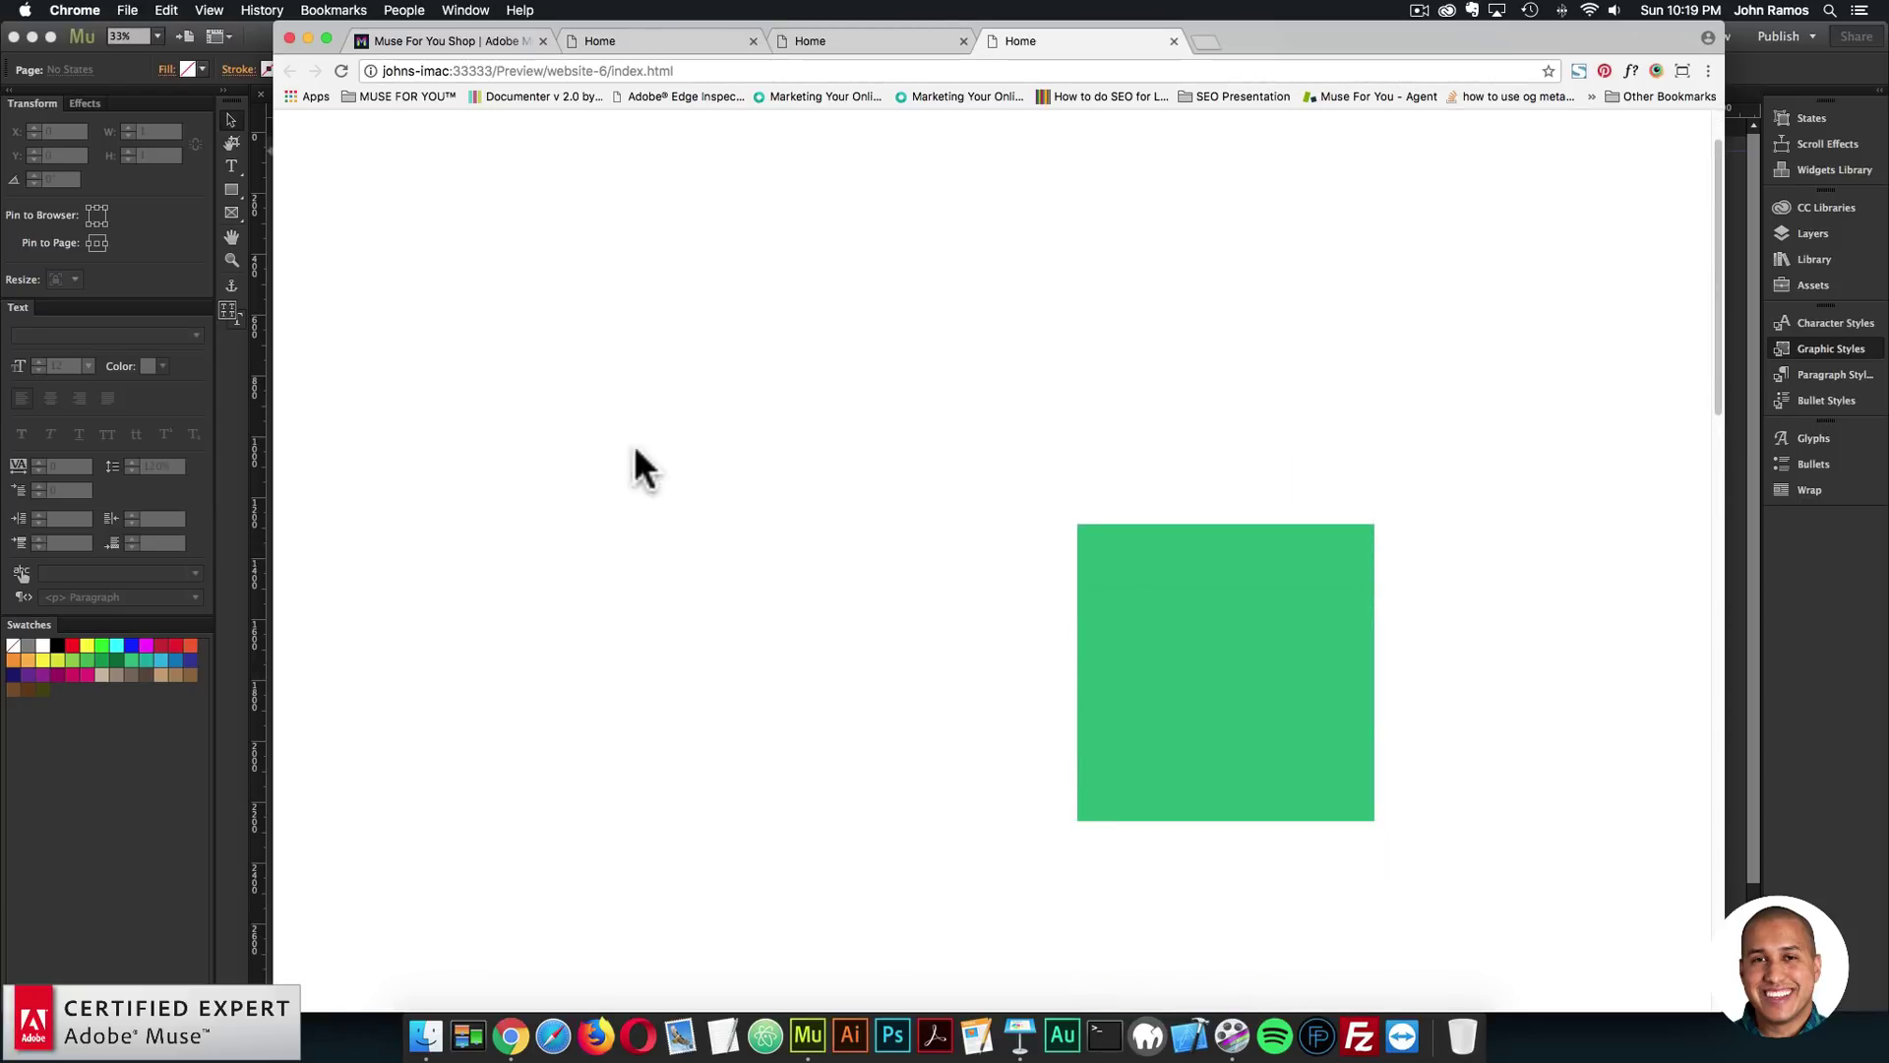
{"action": "left_click", "coordinate": [154, 760]}
Step: Duplicate the three green squares and place the copies along the page's left margin at X 20, Y 958, staggered between the originals
{"action": "left_click_drag", "start_coordinate": [936, 299], "coordinate": [1120, 841]}
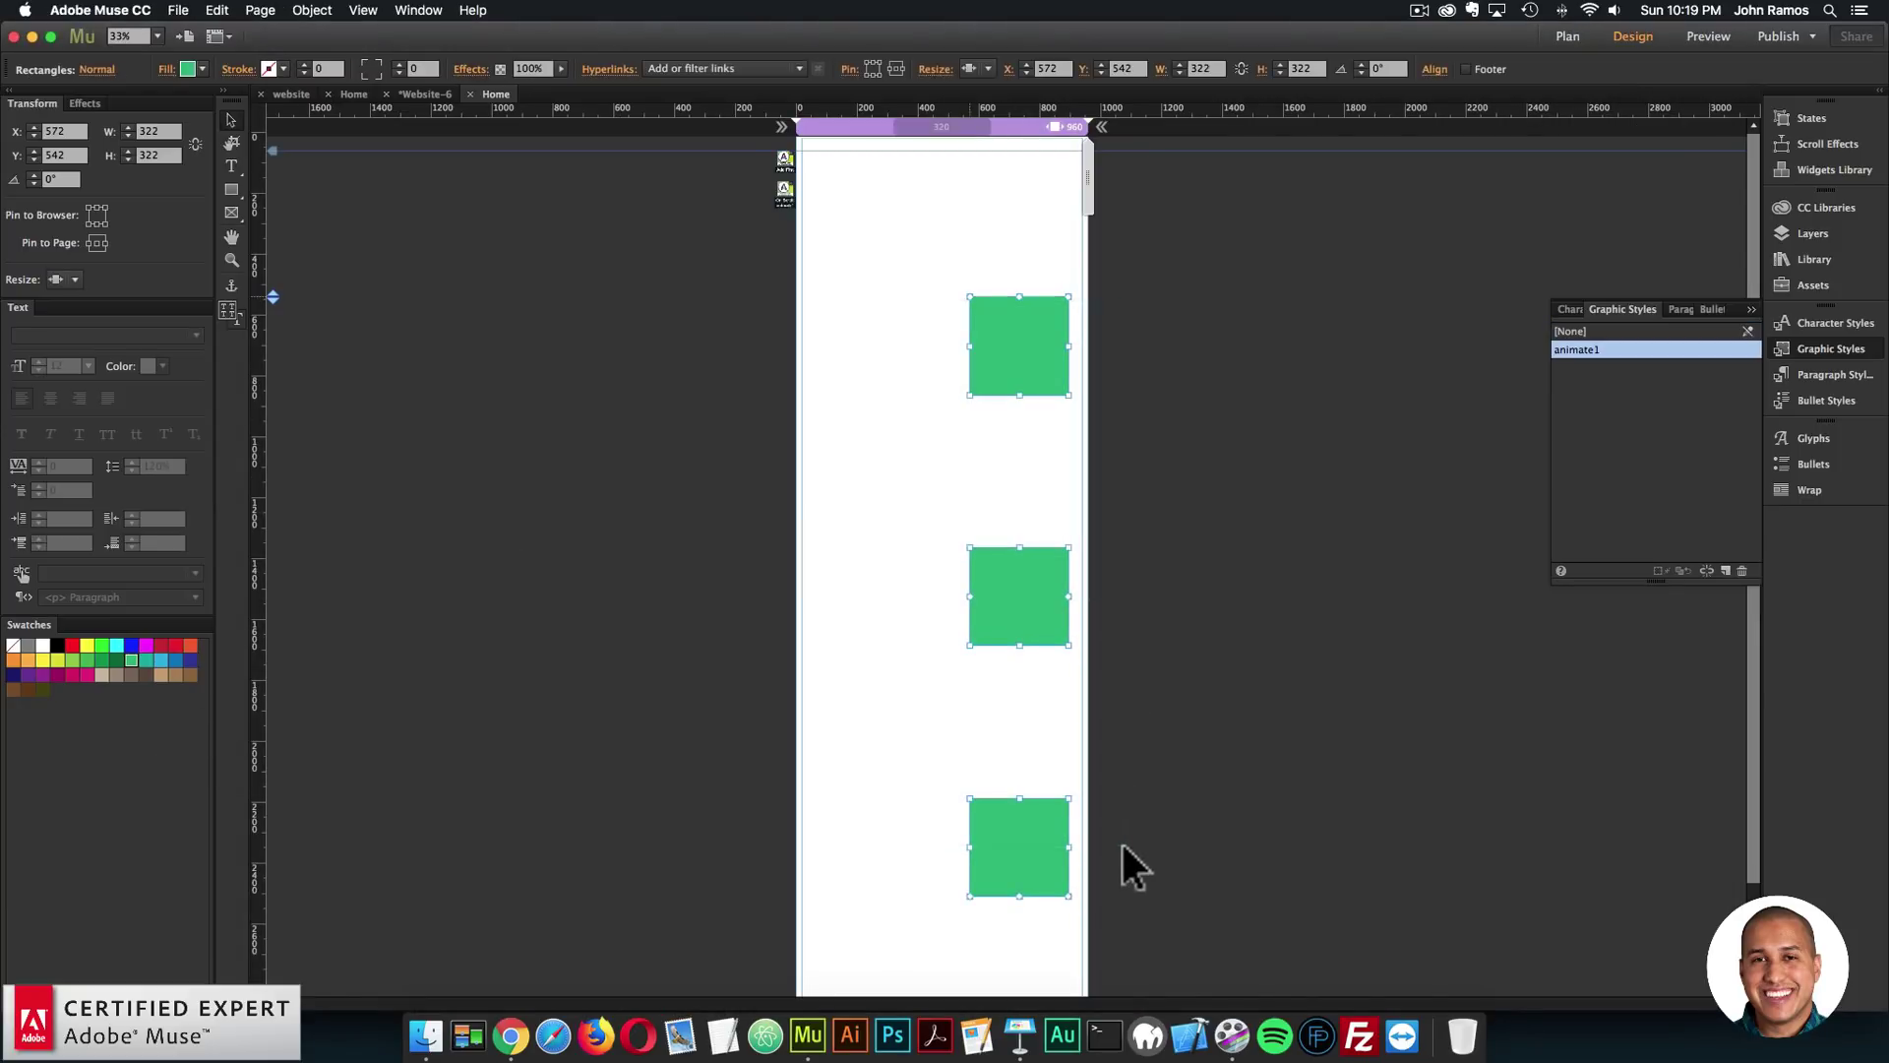
{"action": "key", "text": "super+c"}
{"action": "key", "text": "super+v"}
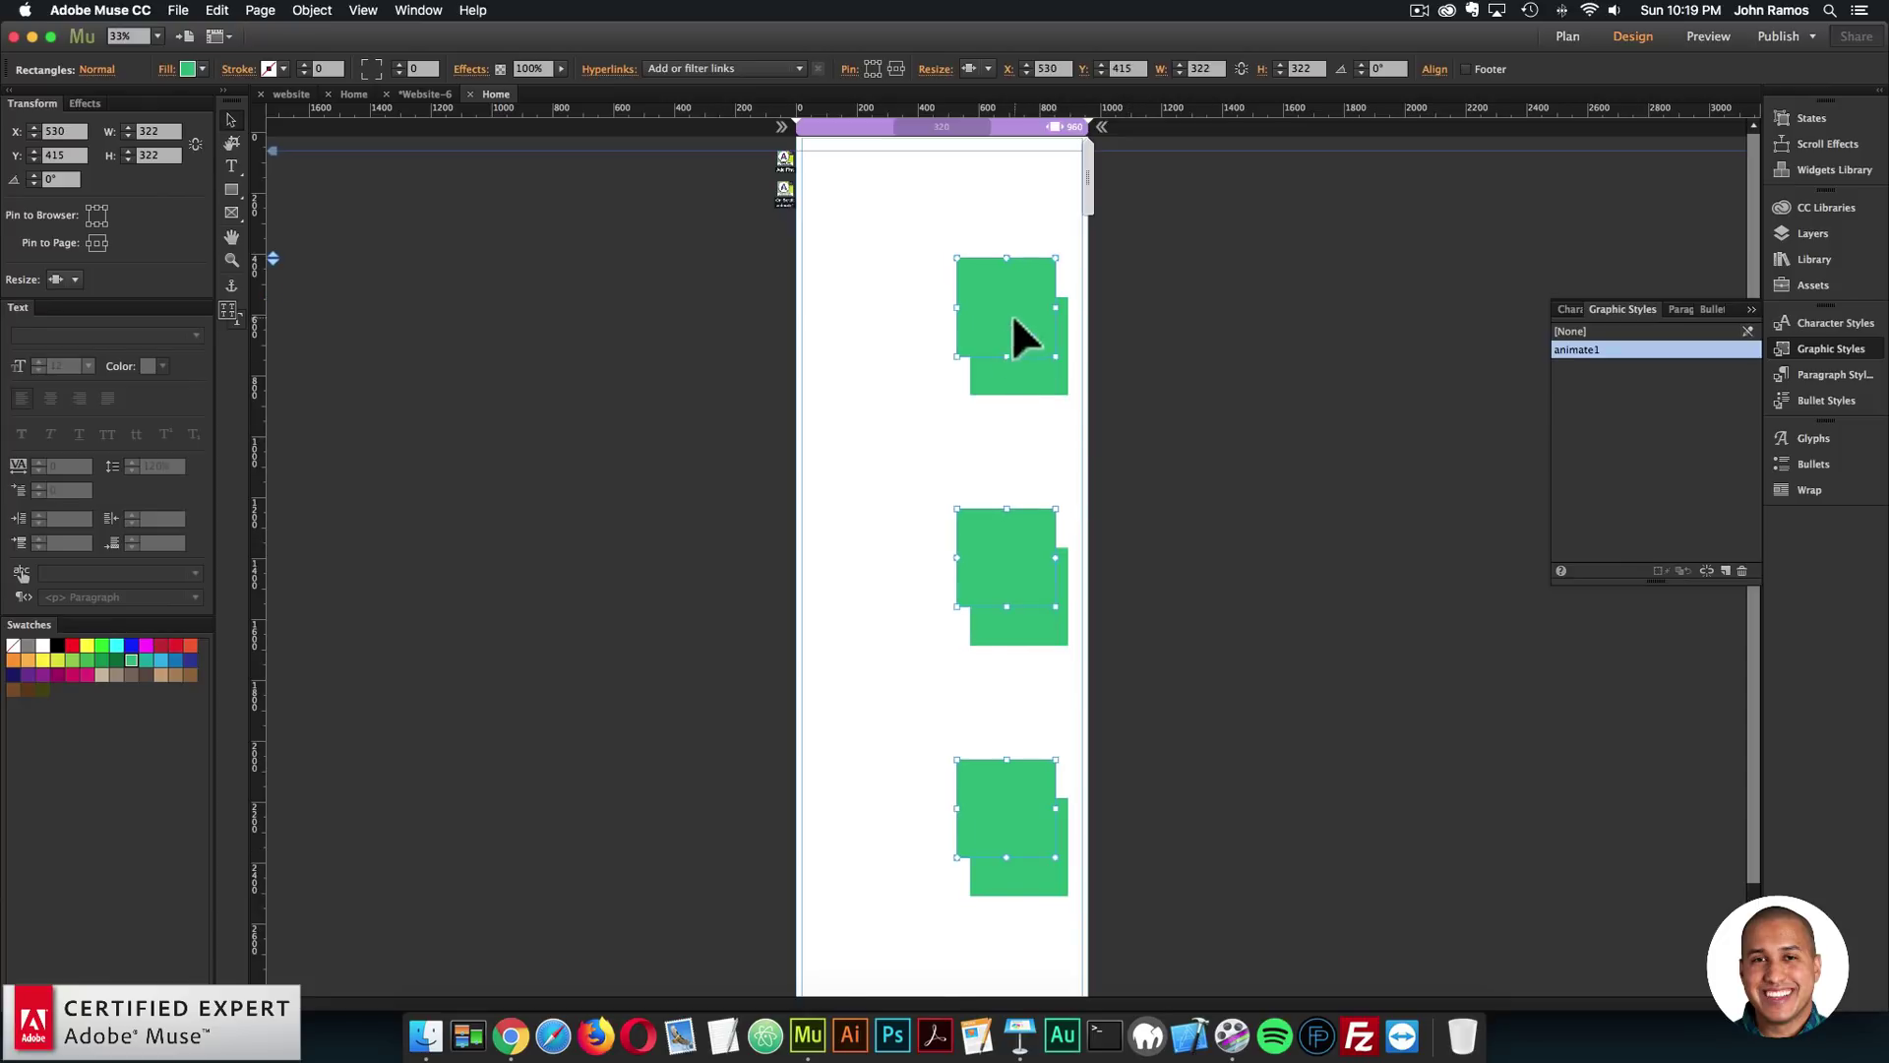
{"action": "left_click_drag", "start_coordinate": [1028, 366], "coordinate": [874, 482]}
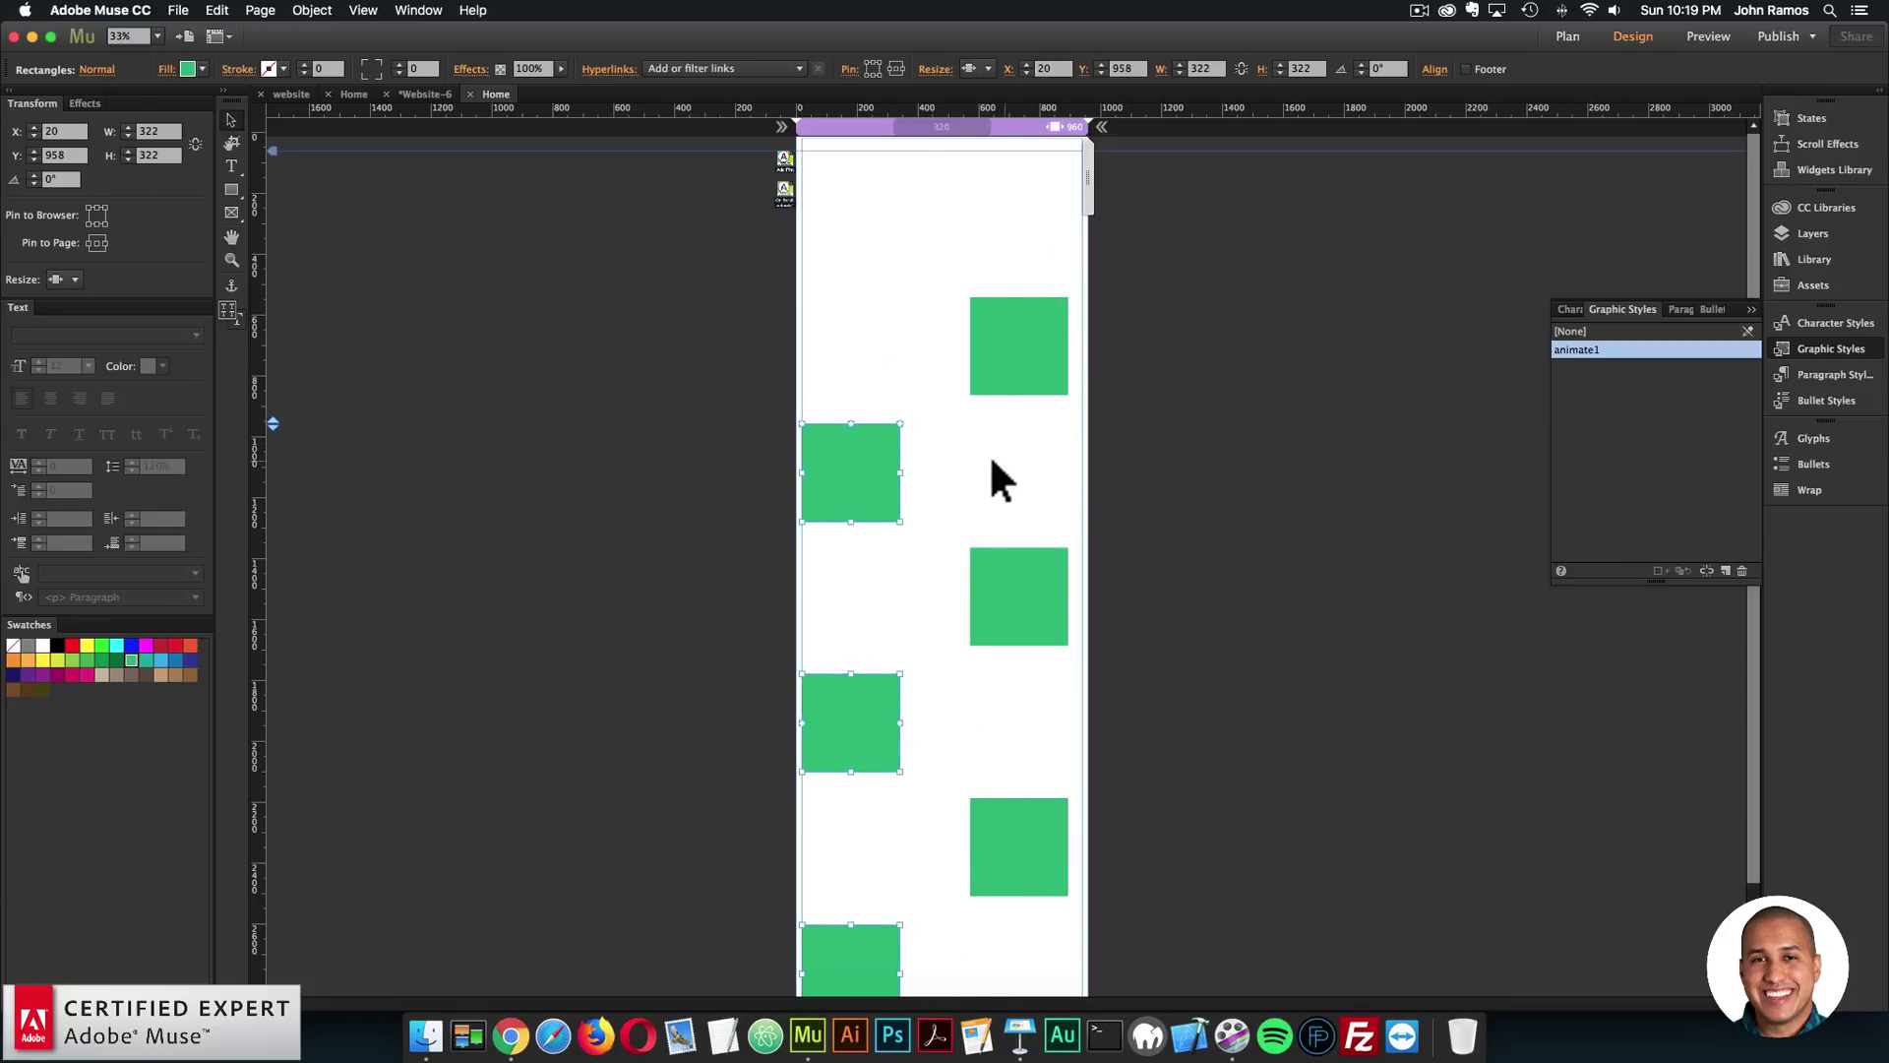
Step: Create a graphic style named animate2 from the duplicated squares and change their fill to light blue
{"action": "left_click", "coordinate": [1727, 570]}
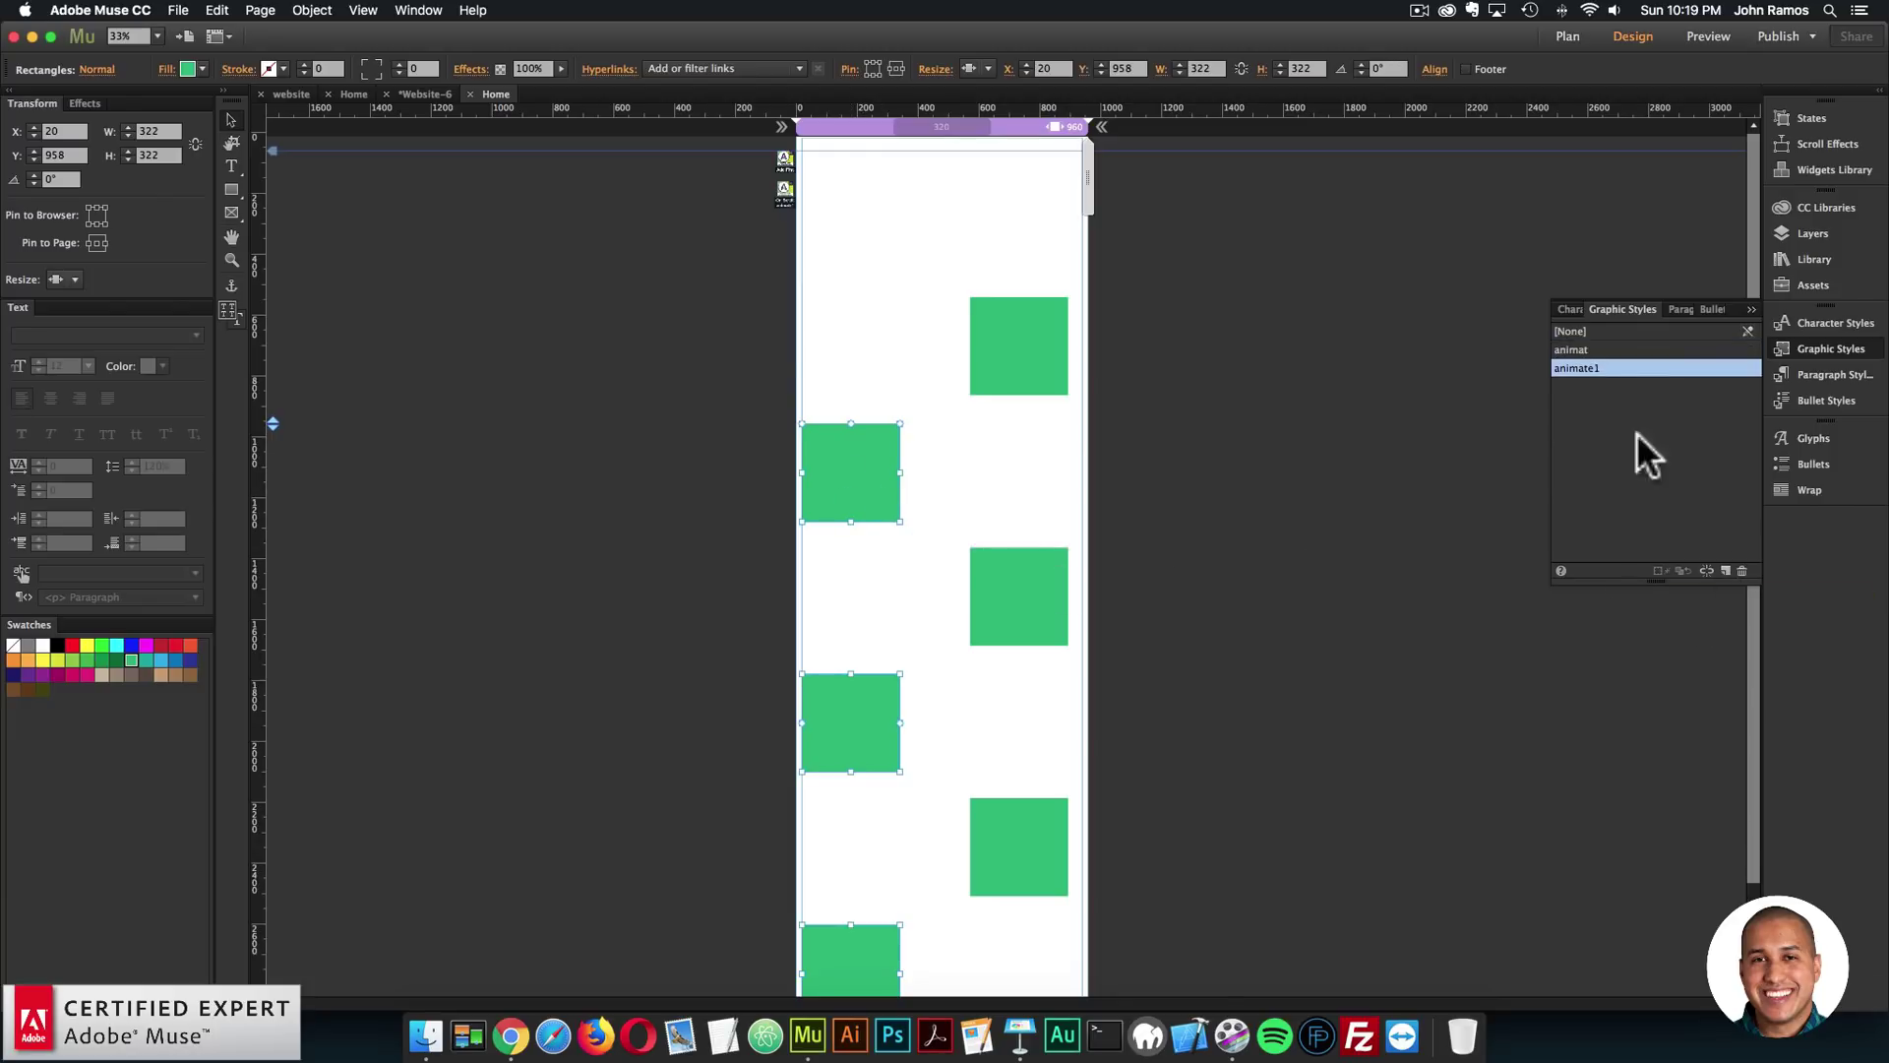
{"action": "double_click", "coordinate": [1585, 349]}
{"action": "type", "text": "animate2"}
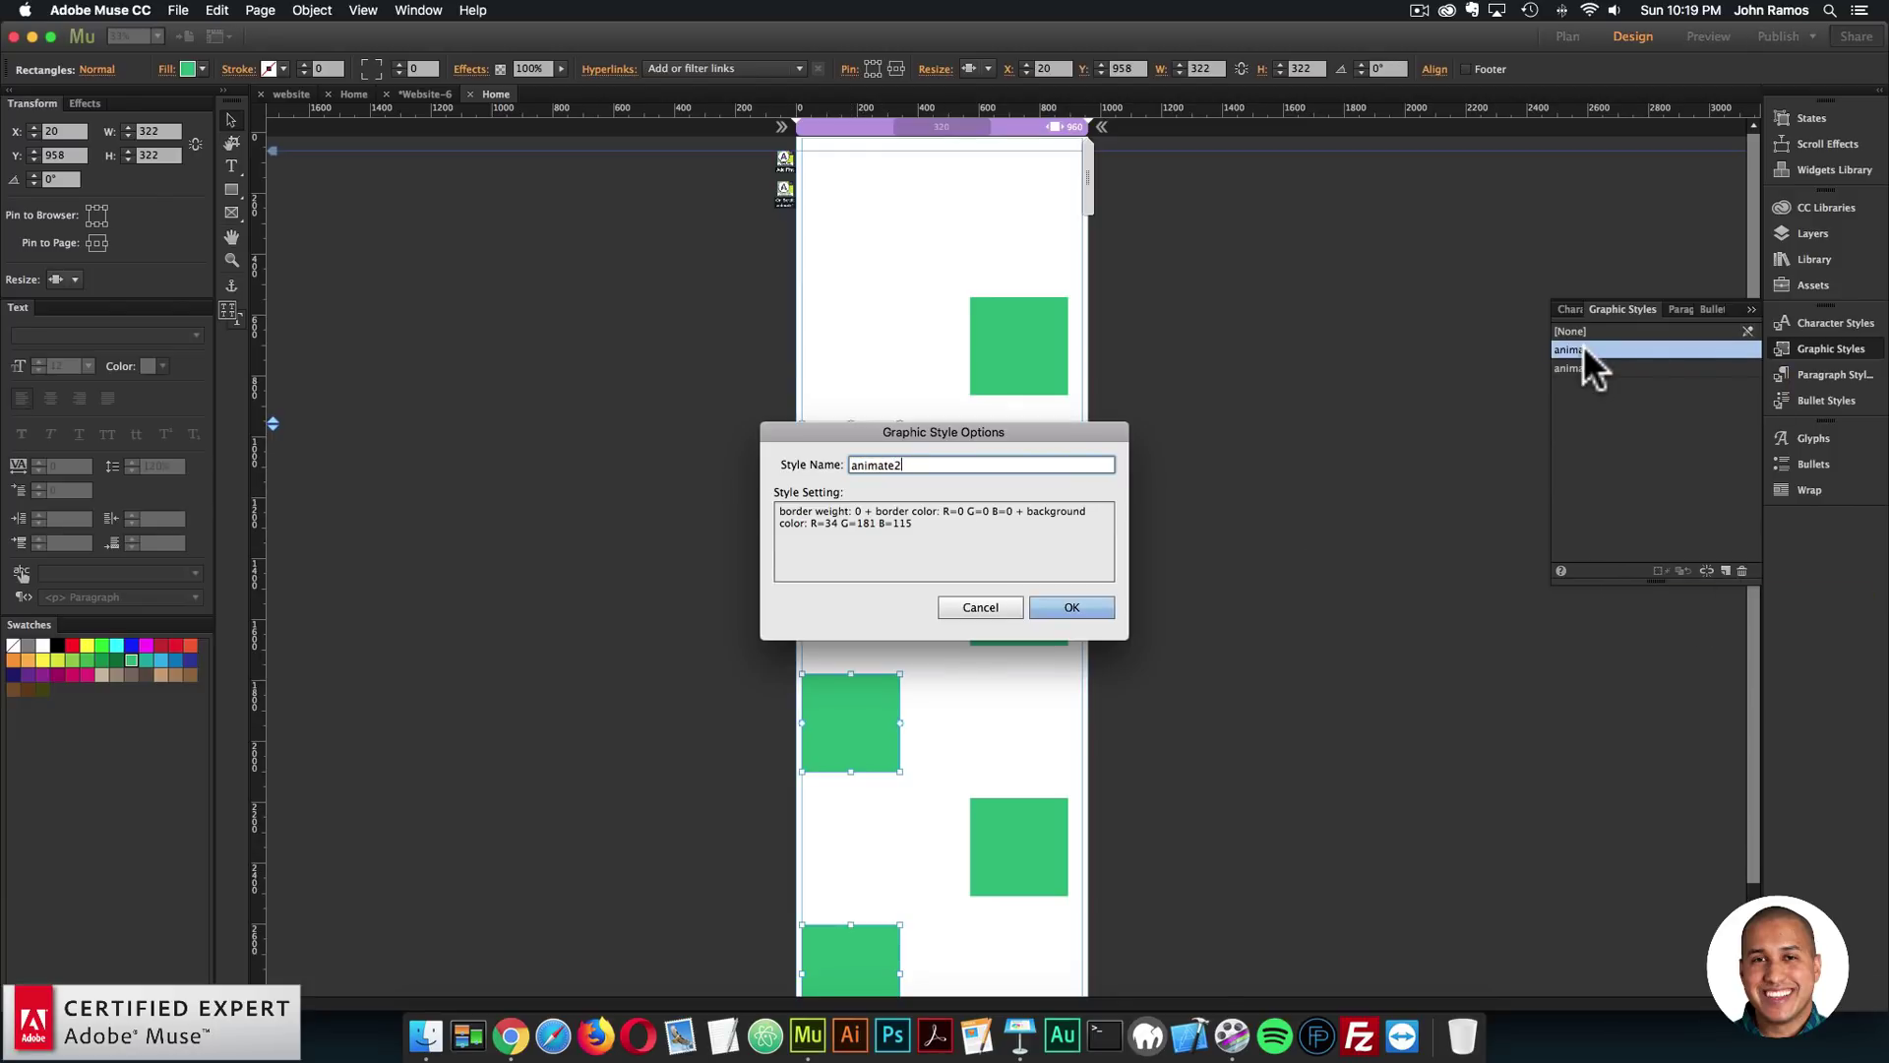
{"action": "key", "text": "Return"}
{"action": "left_click", "coordinate": [188, 68]}
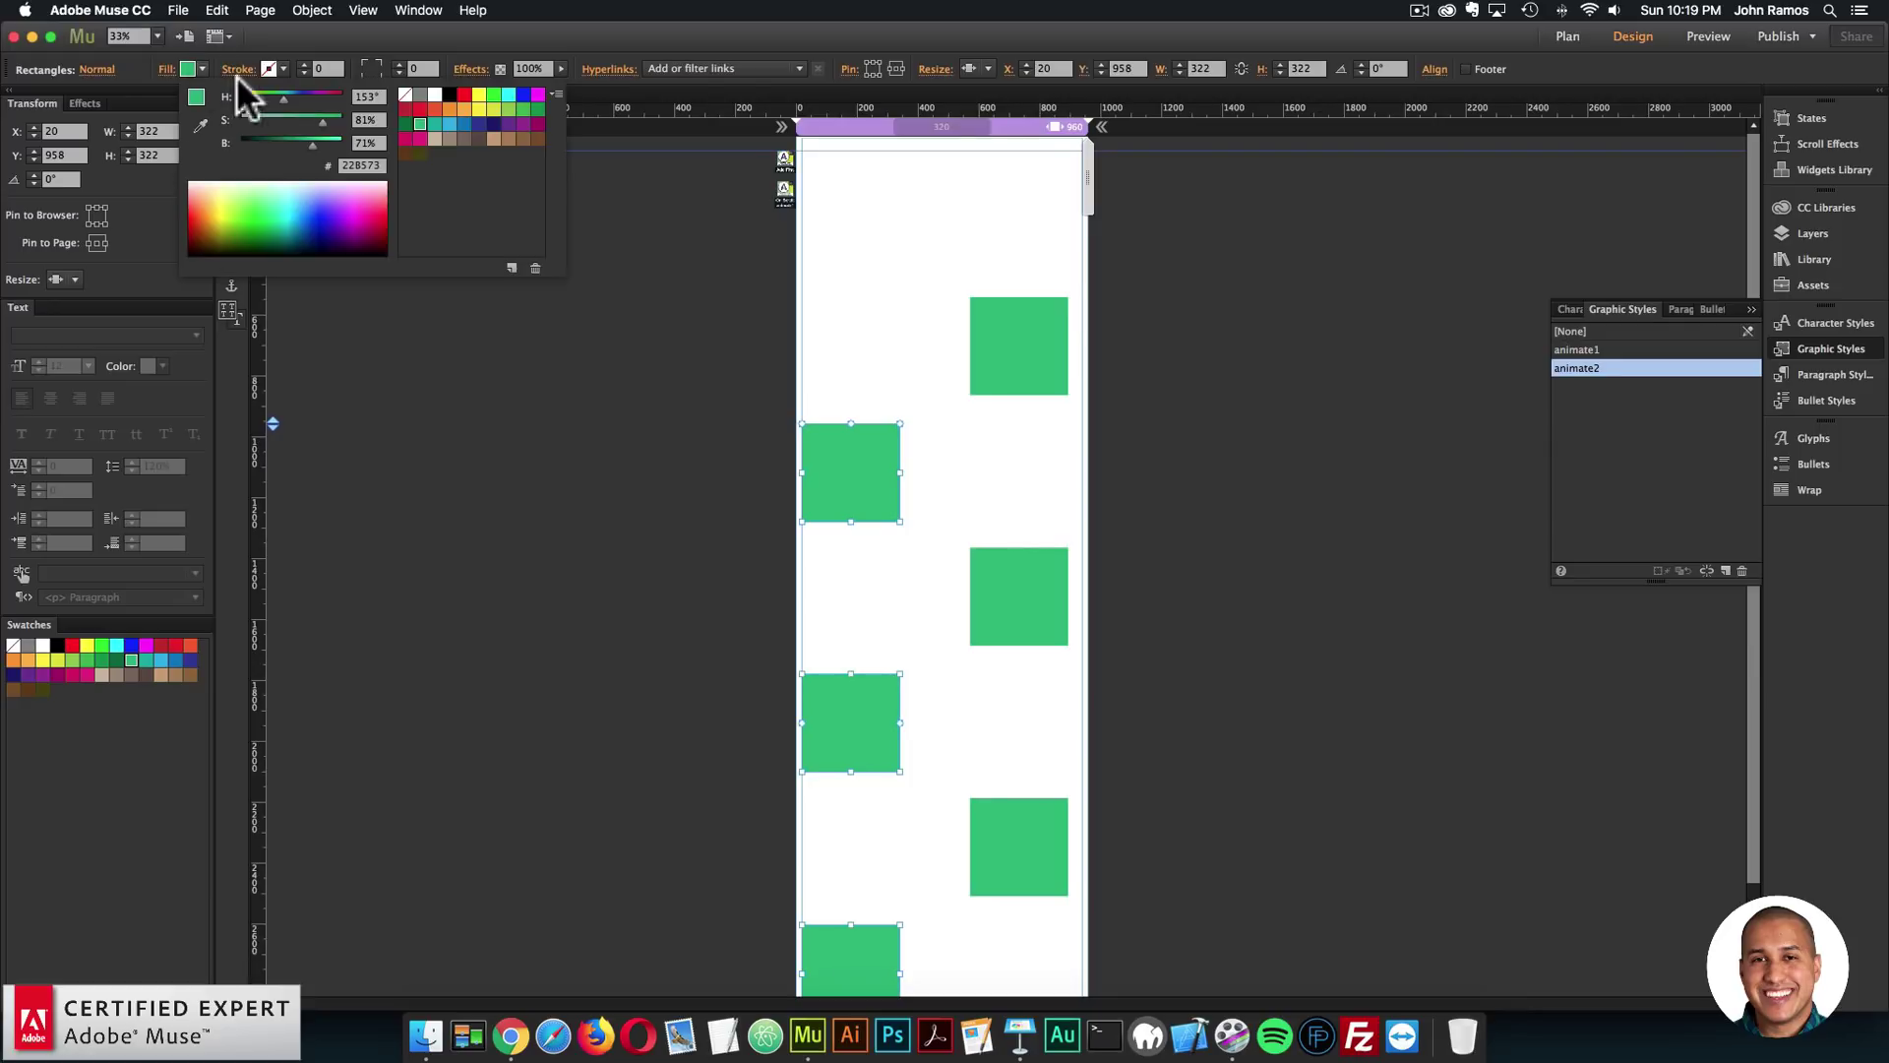
{"action": "left_click", "coordinate": [512, 158]}
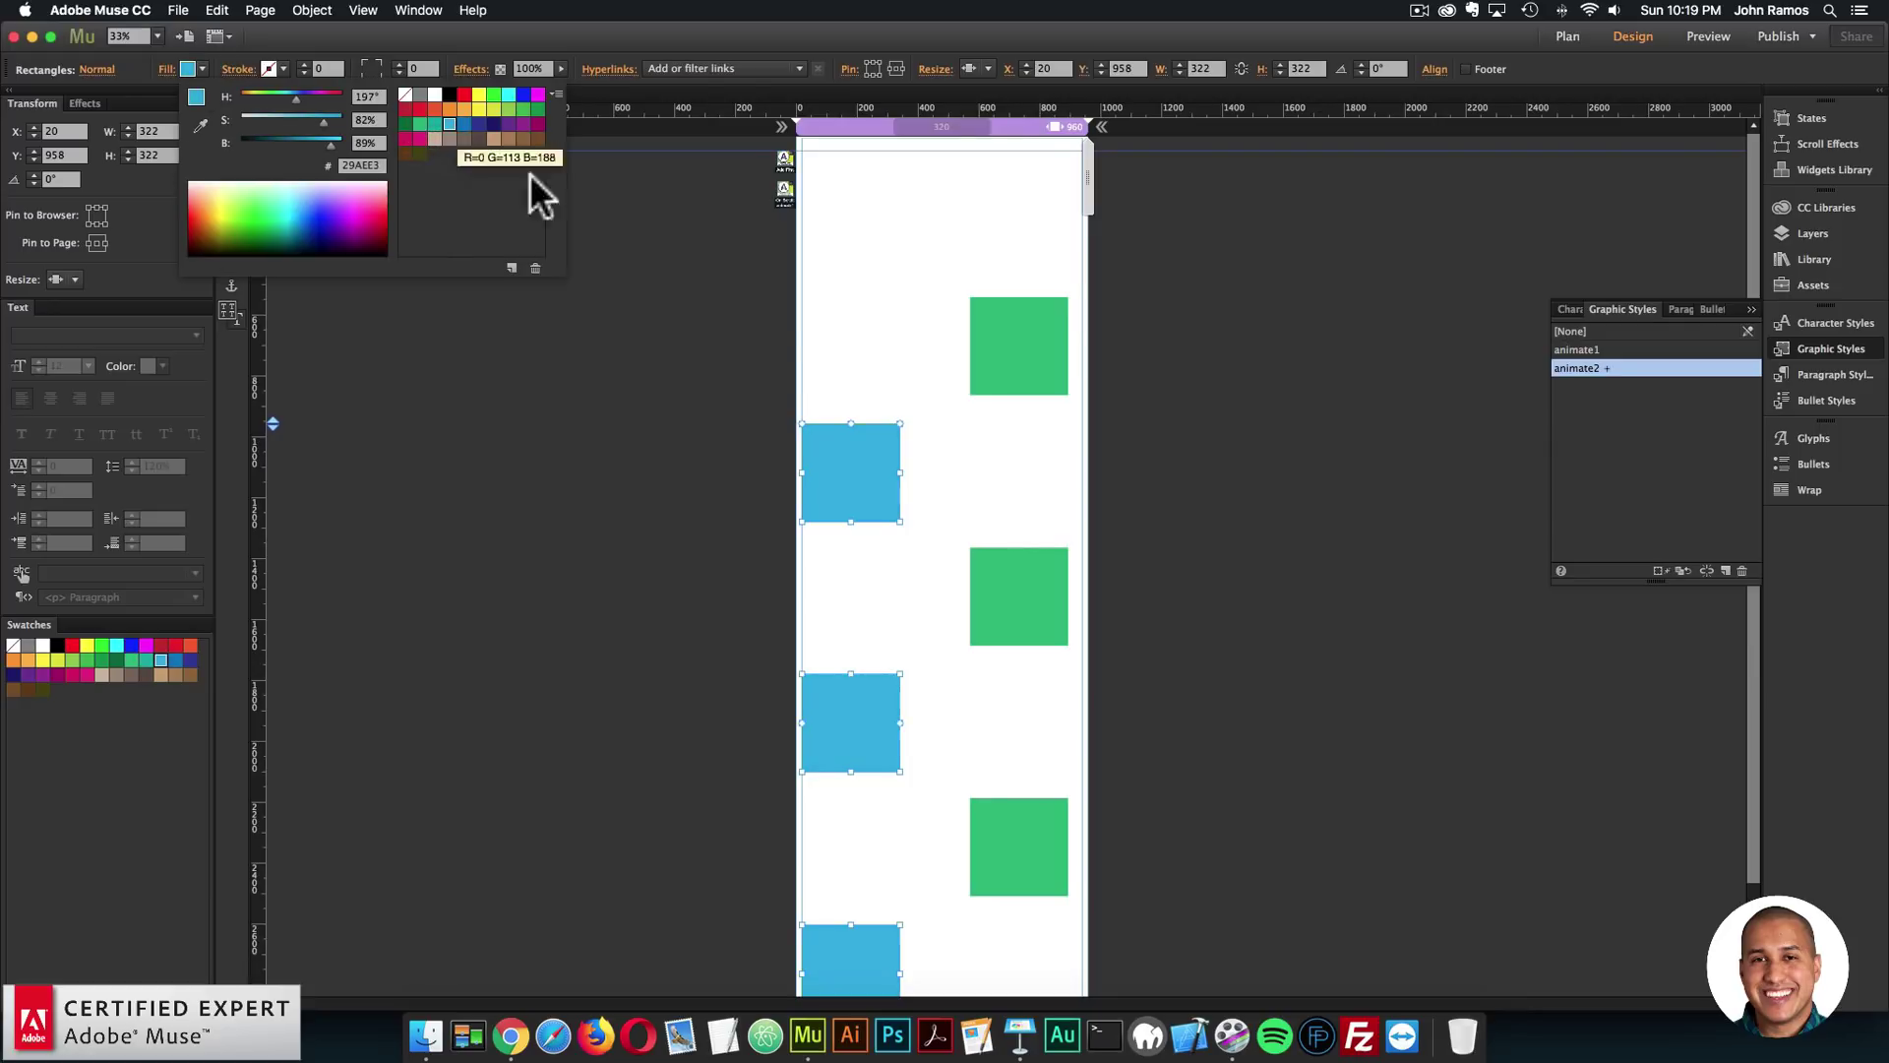
Step: Duplicate the On Scroll widget below the original at Y 297 and set the copy's animation to fadeInLeft
{"action": "left_click", "coordinate": [787, 192]}
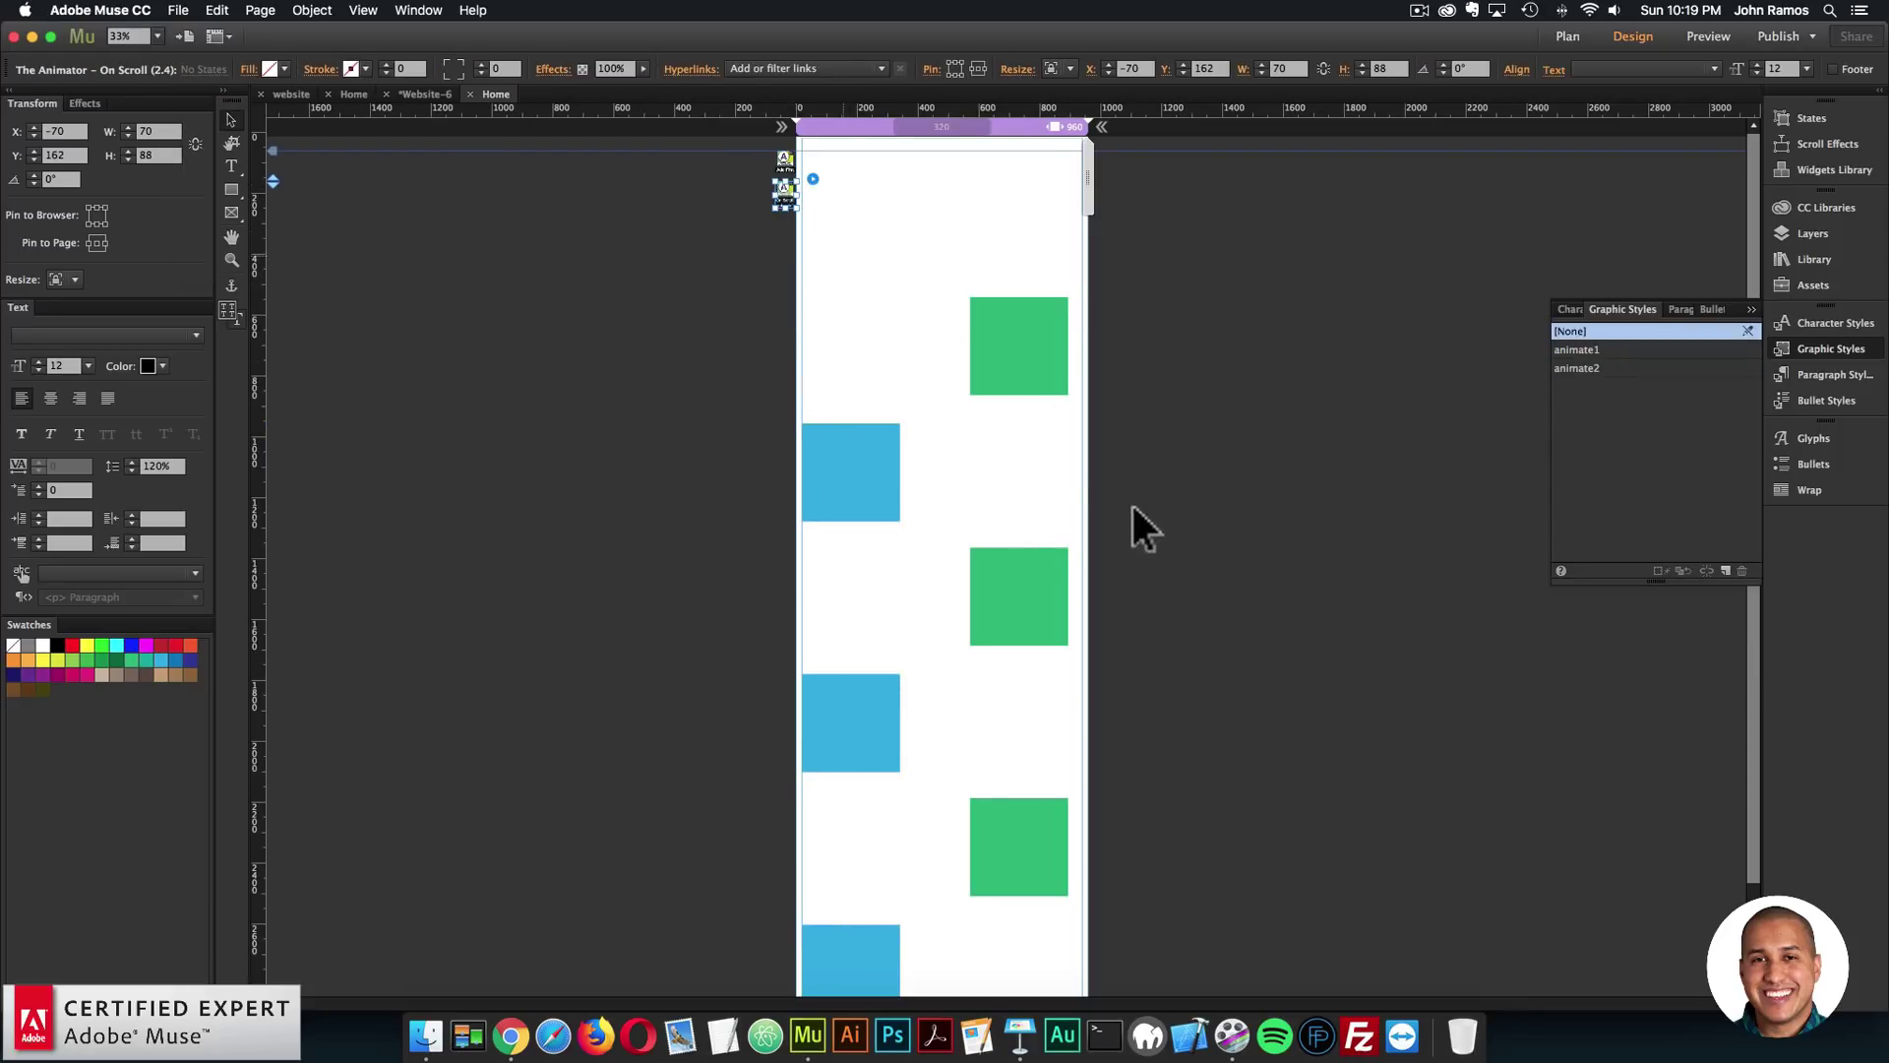
{"action": "left_click_drag", "start_coordinate": [786, 194], "coordinate": [787, 233]}
{"action": "left_click", "coordinate": [813, 221]}
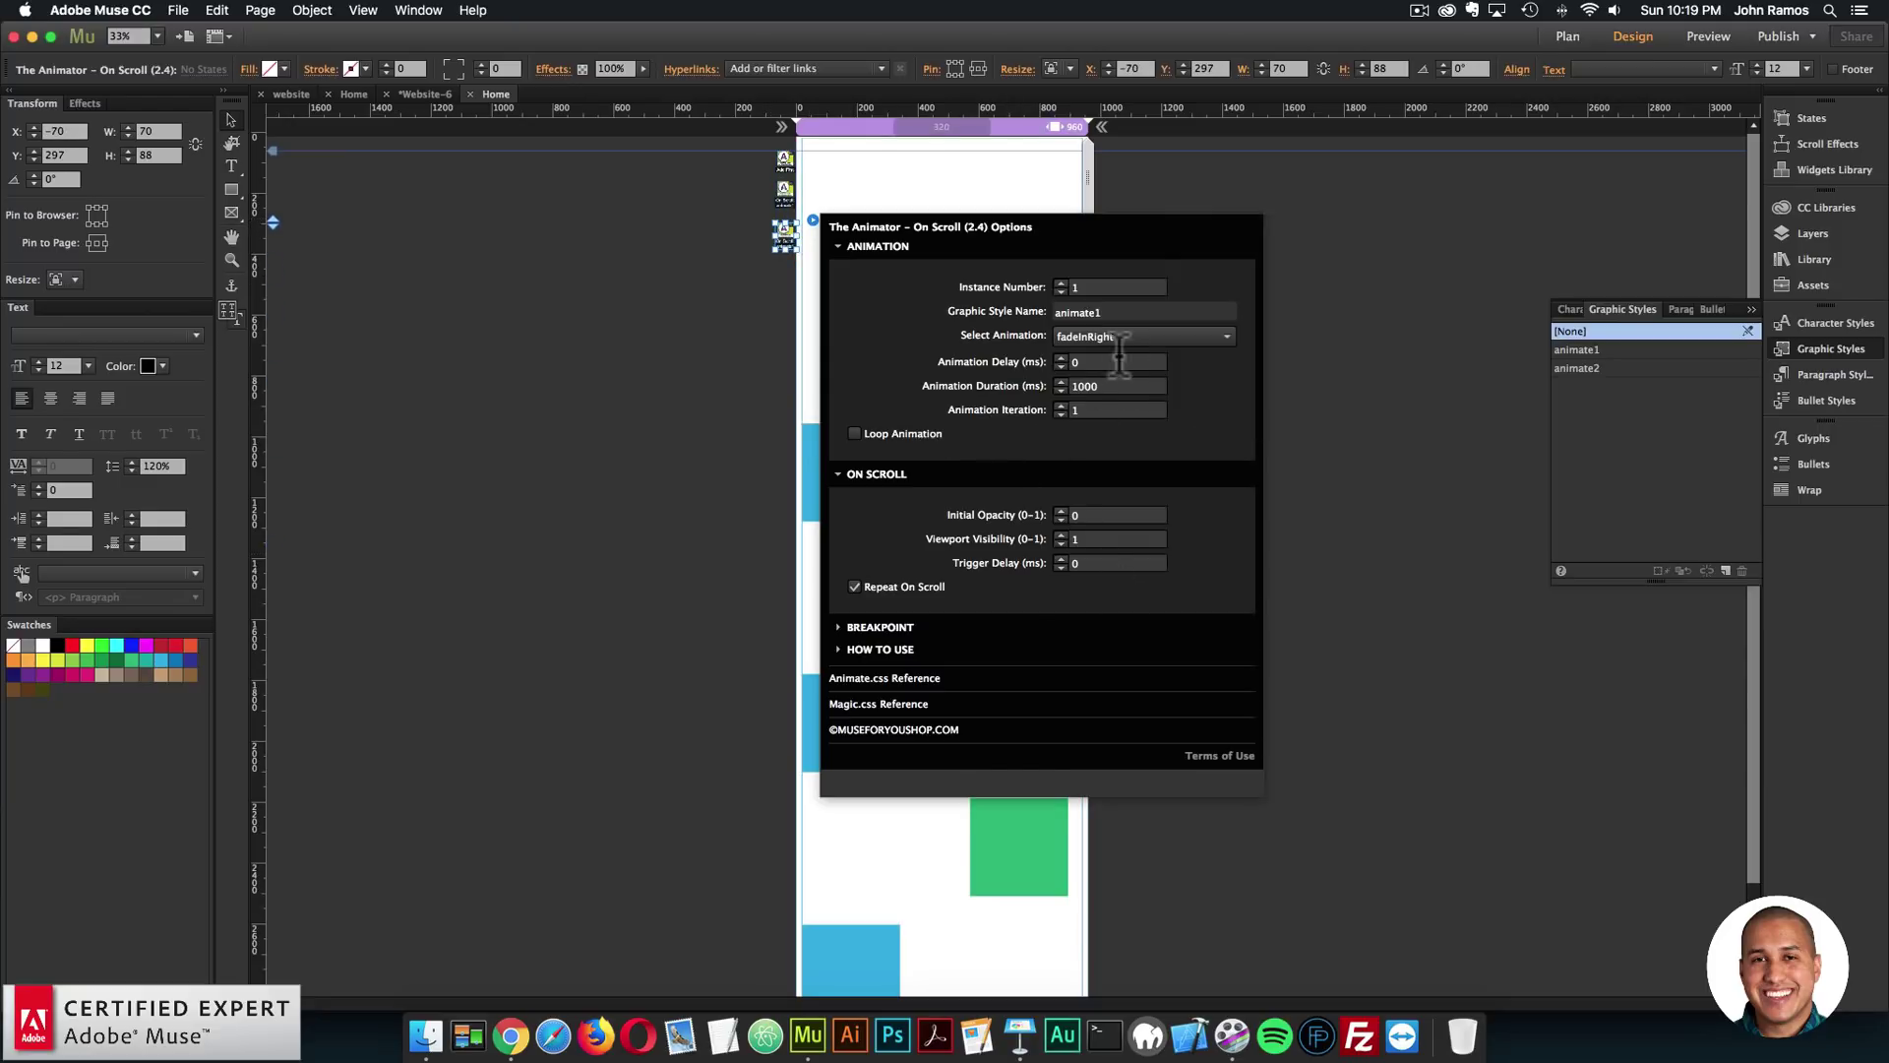
{"action": "left_click", "coordinate": [1114, 336]}
{"action": "scroll", "coordinate": [1130, 376], "scroll_direction": "up", "scroll_amount": 2}
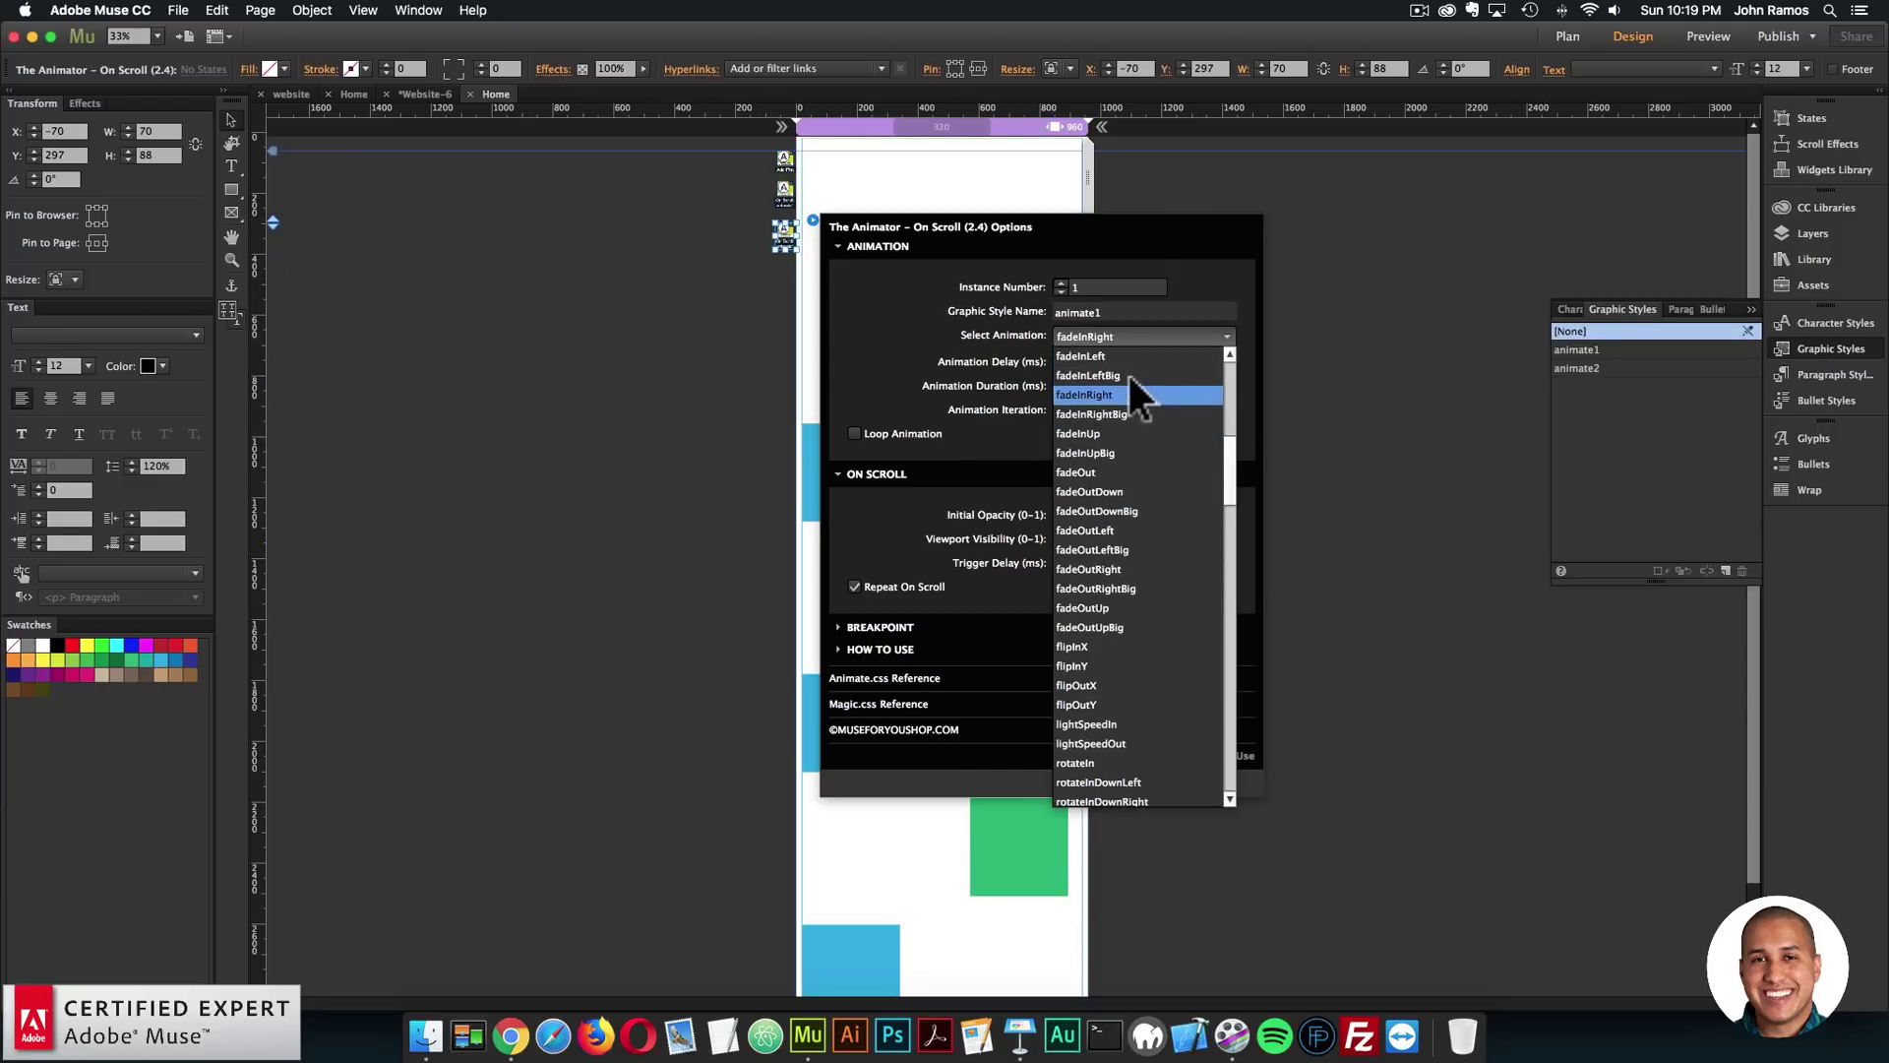
{"action": "left_click", "coordinate": [1112, 366]}
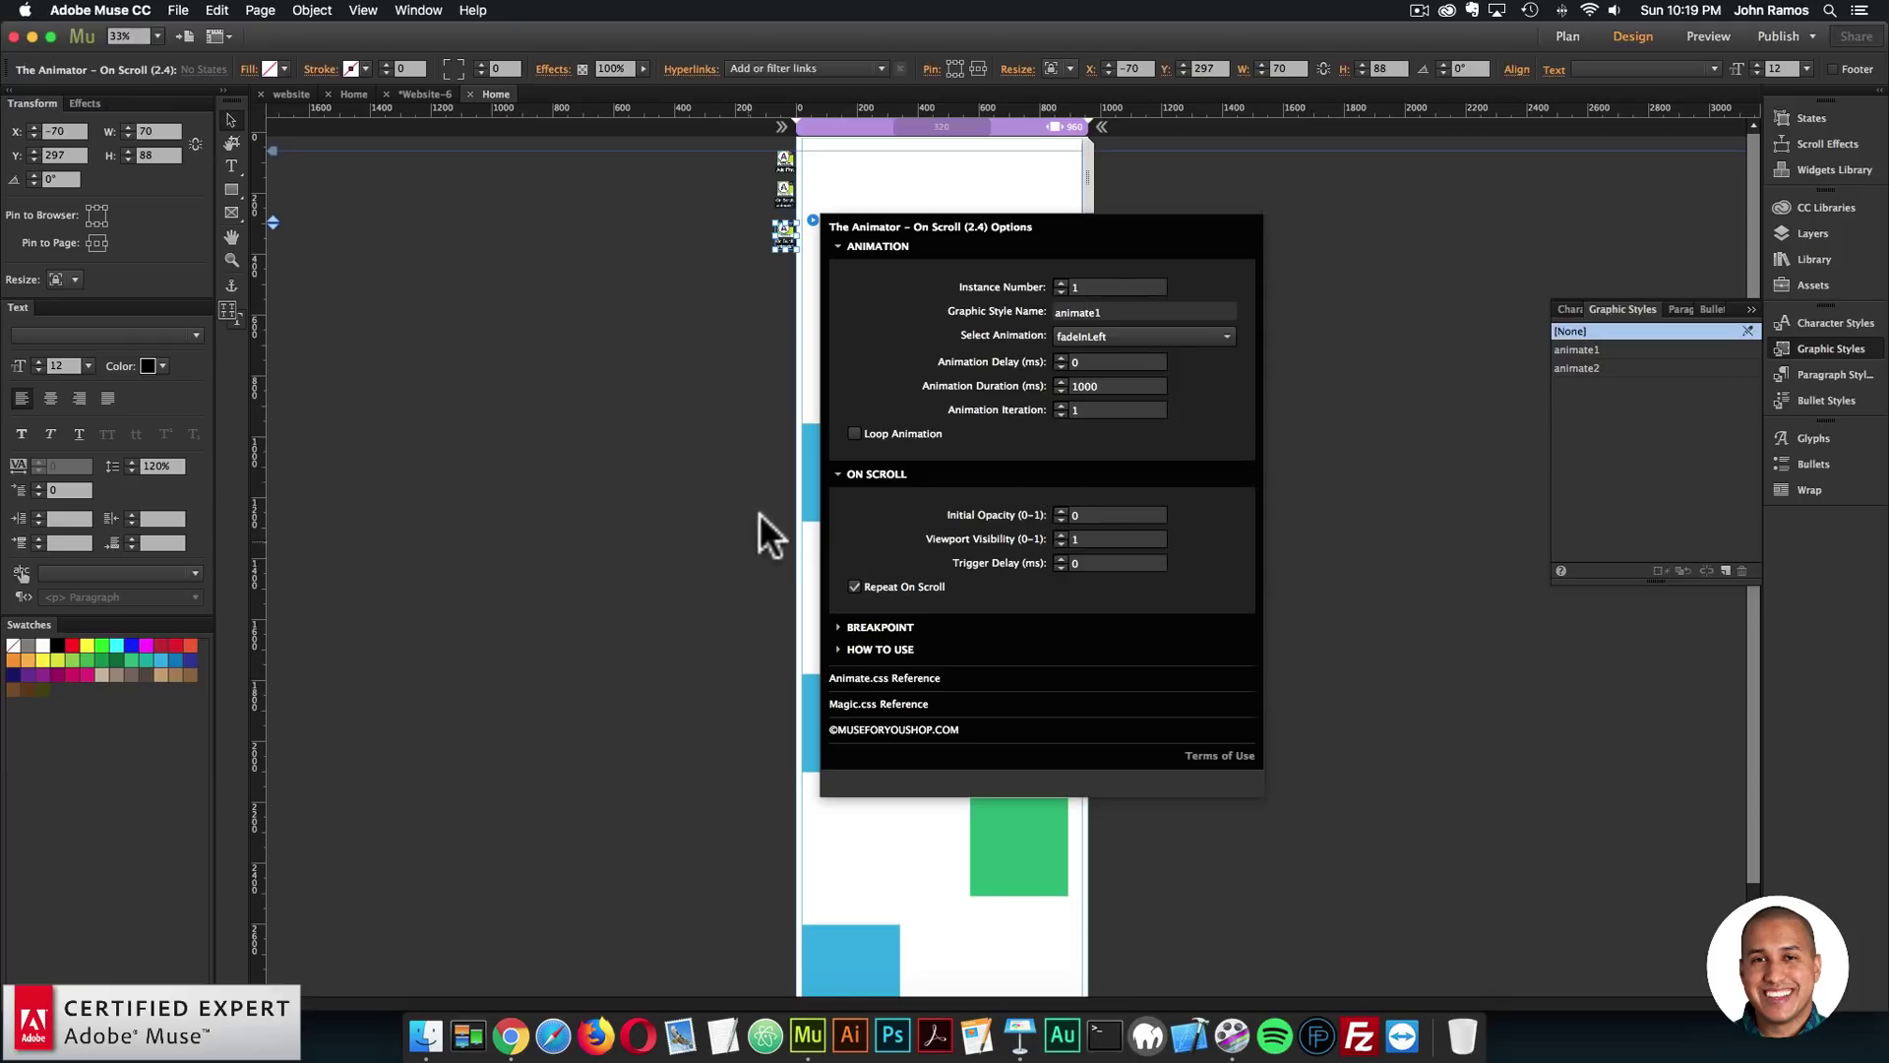
Step: Set the duplicated On Scroll widget's graphic style name to animate2 and its instance number to 2
{"action": "left_click", "coordinate": [1113, 312]}
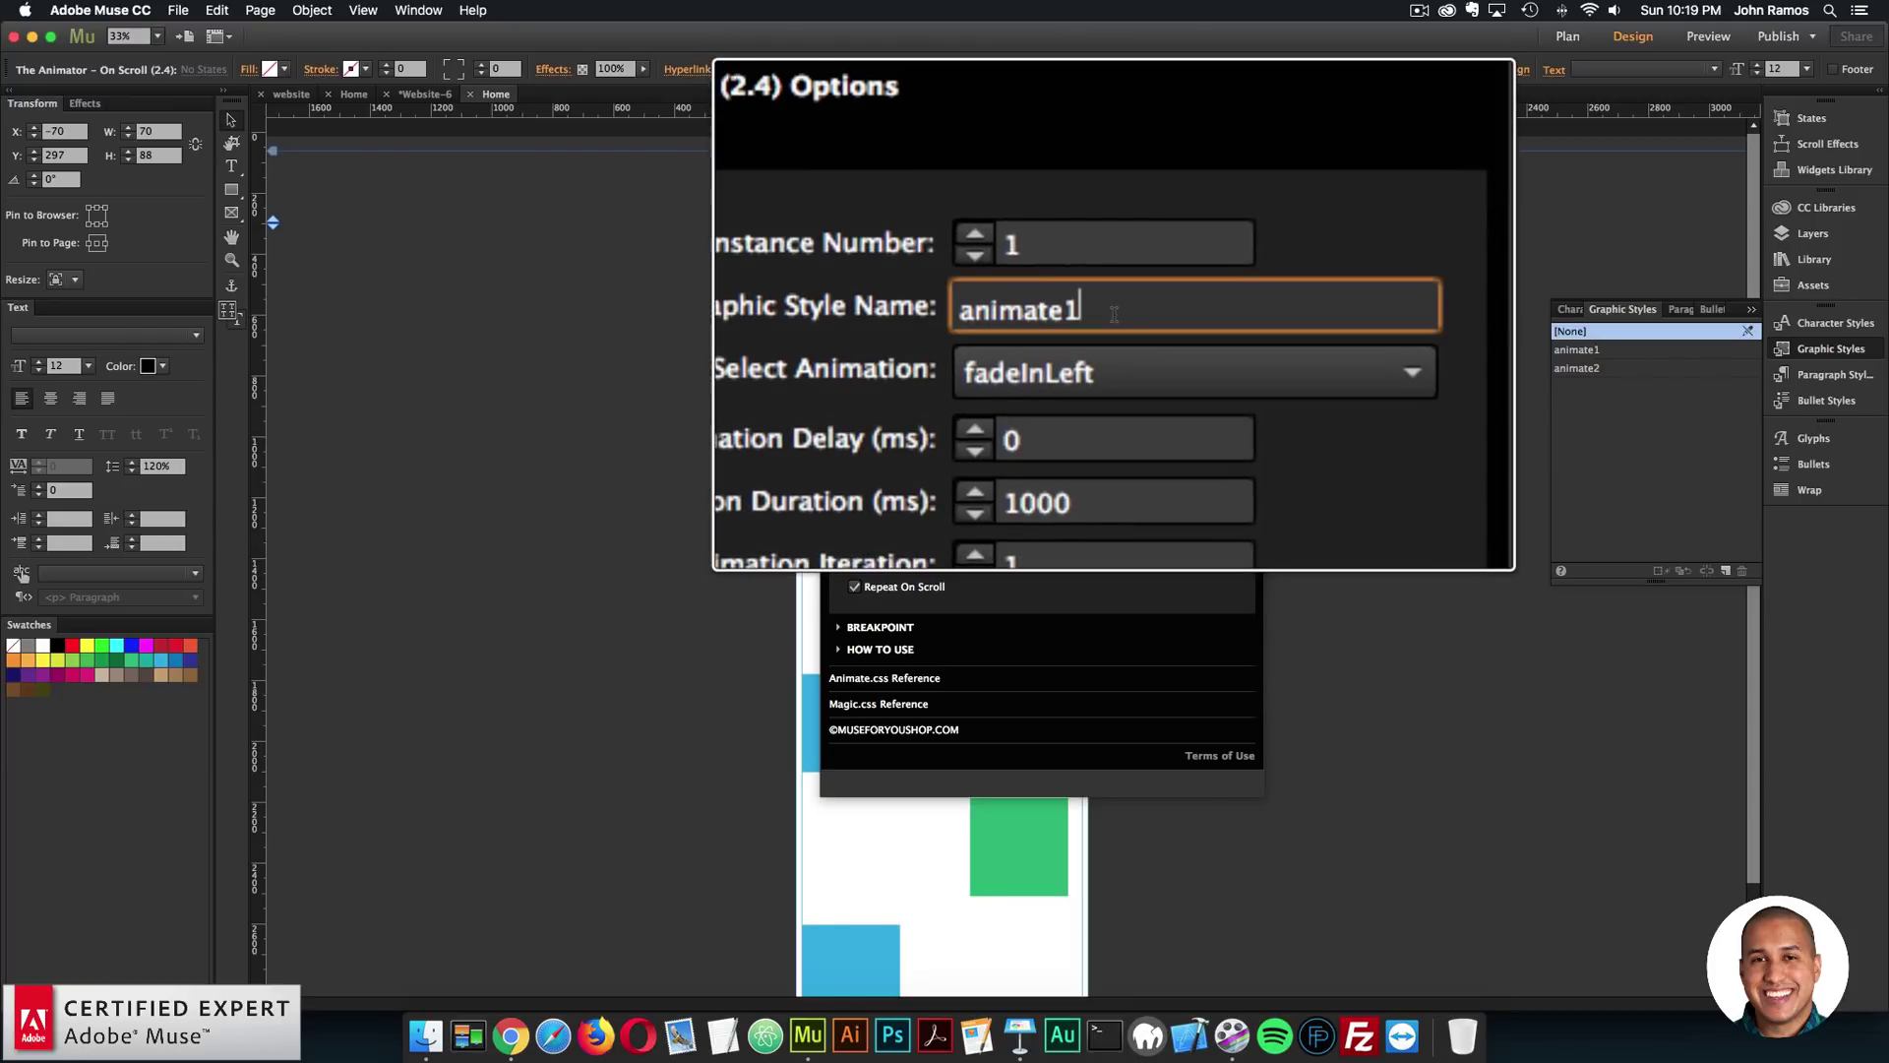
{"action": "key", "text": "BackSpace"}
{"action": "type", "text": "2"}
{"action": "left_click", "coordinate": [1062, 286]}
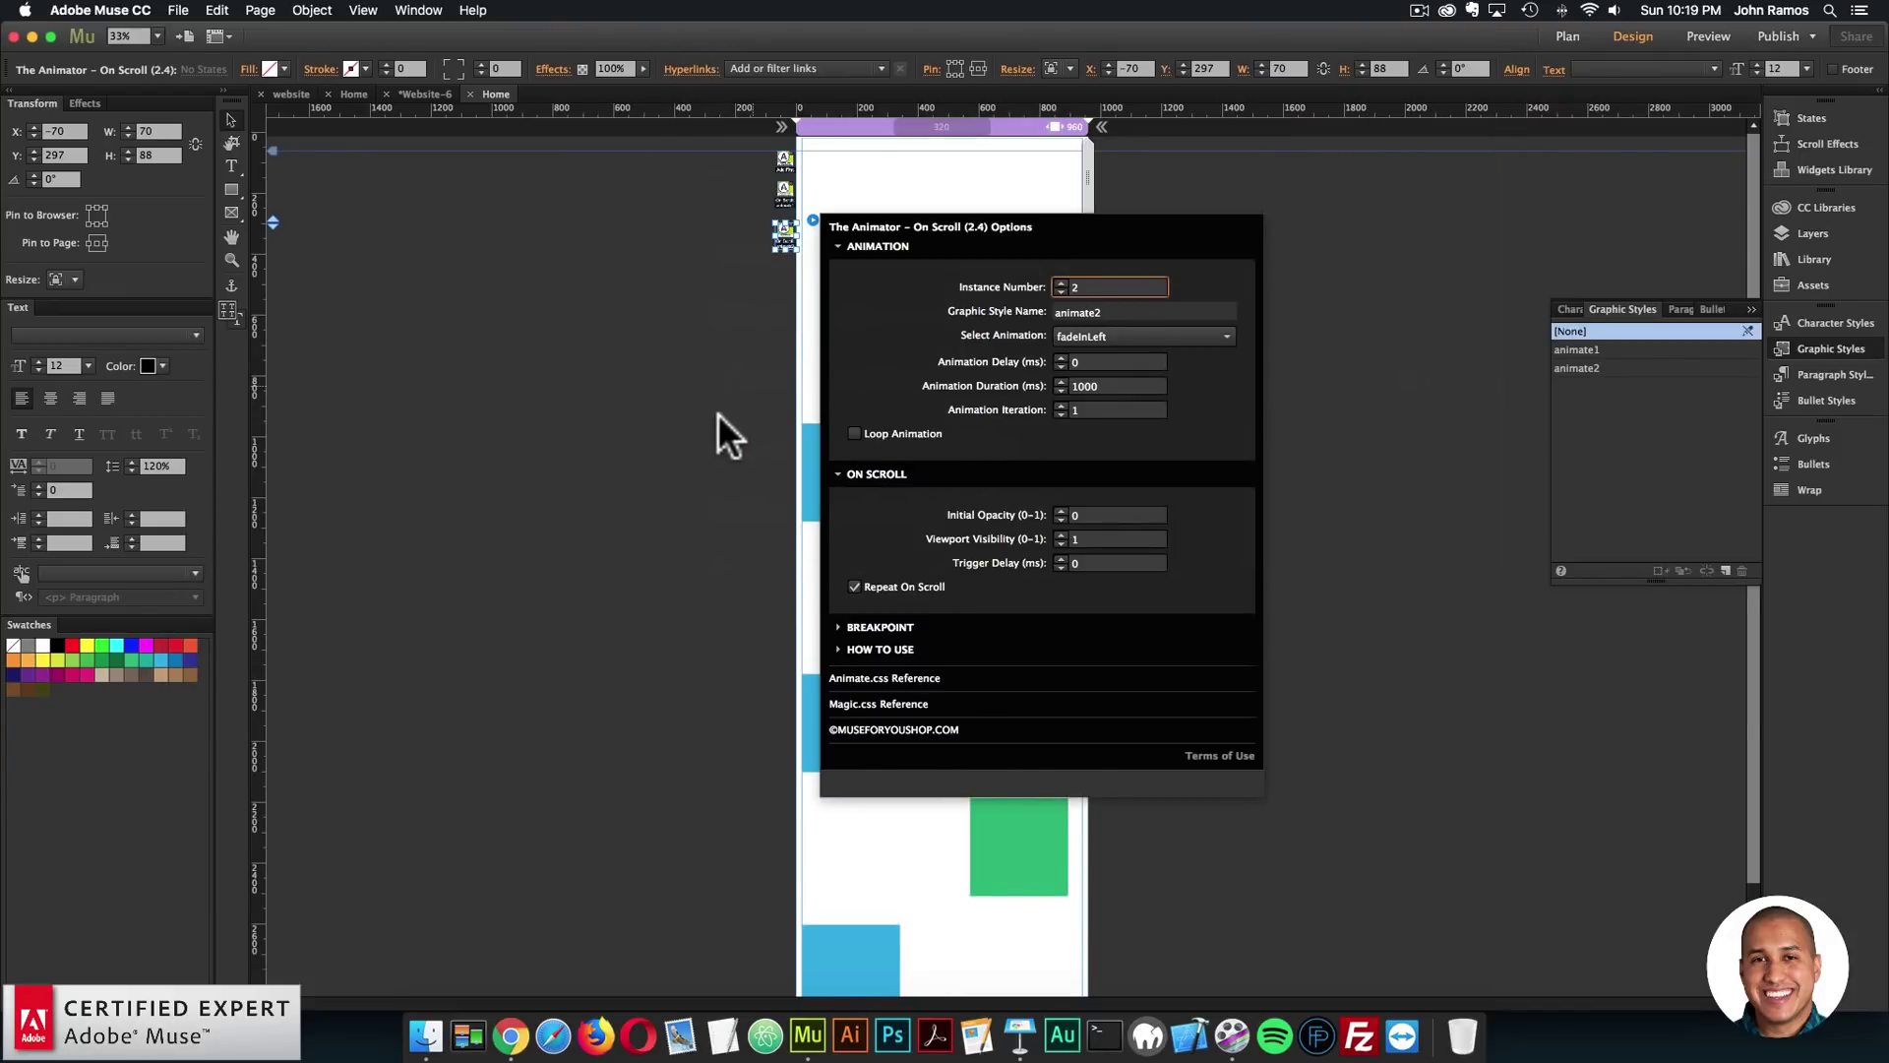
Step: Preview the page in the browser, scroll down to check when the squares start animating, and return to Muse
{"action": "left_click_drag", "start_coordinate": [724, 411], "coordinate": [896, 955]}
{"action": "left_click", "coordinate": [586, 313]}
{"action": "left_click", "coordinate": [178, 10]}
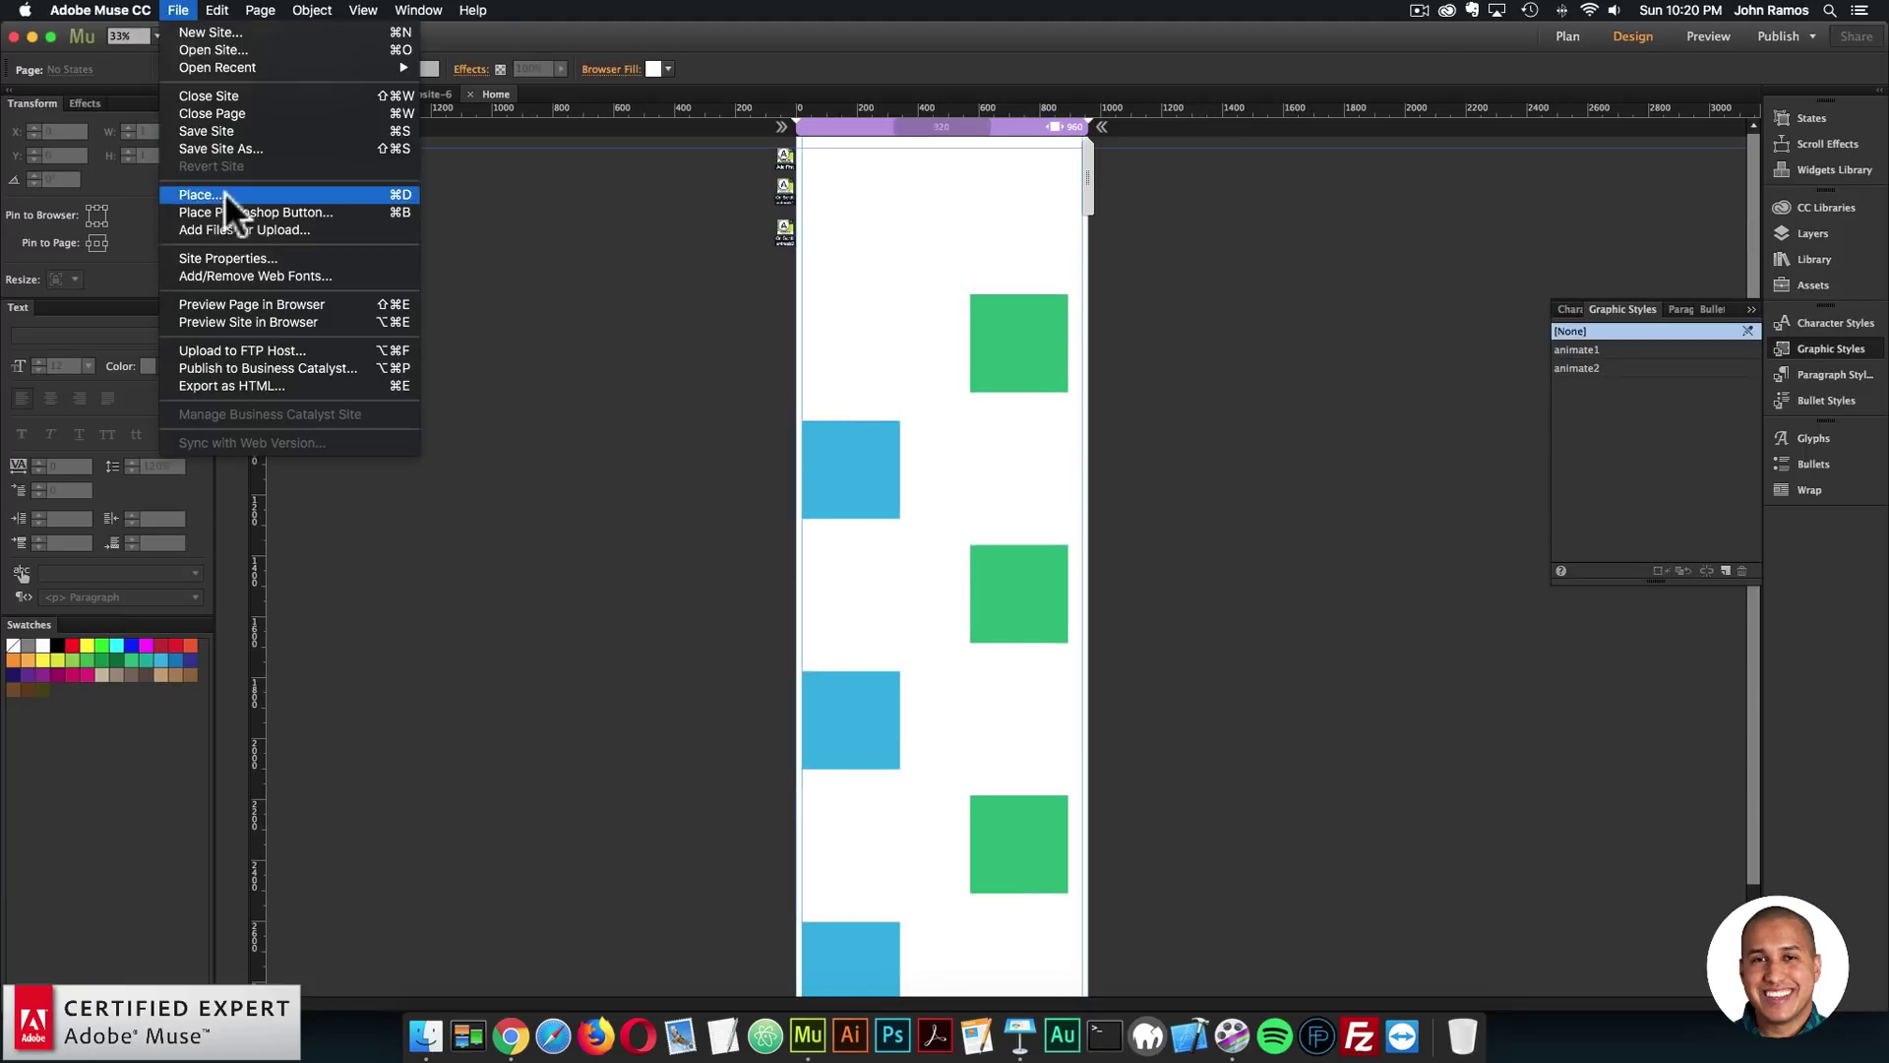
{"action": "left_click", "coordinate": [235, 297]}
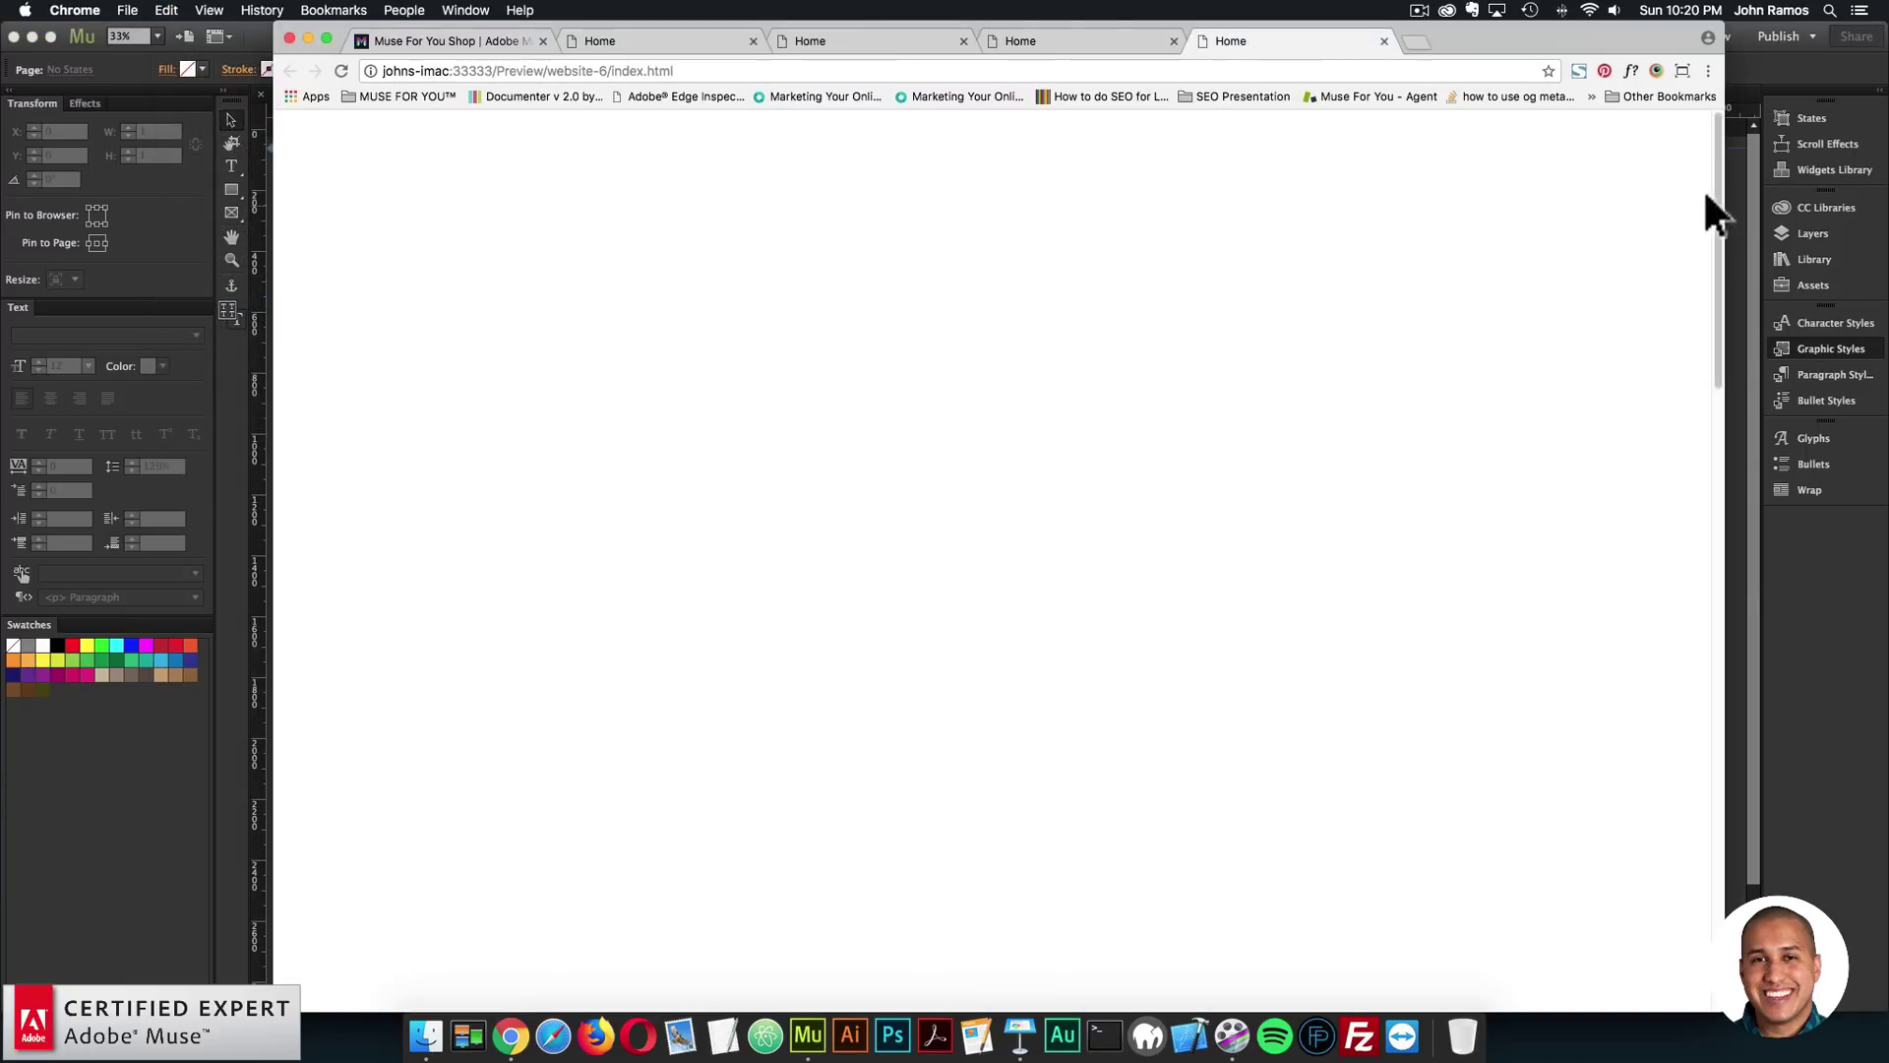
{"action": "left_click_drag", "start_coordinate": [1720, 171], "coordinate": [1677, 177]}
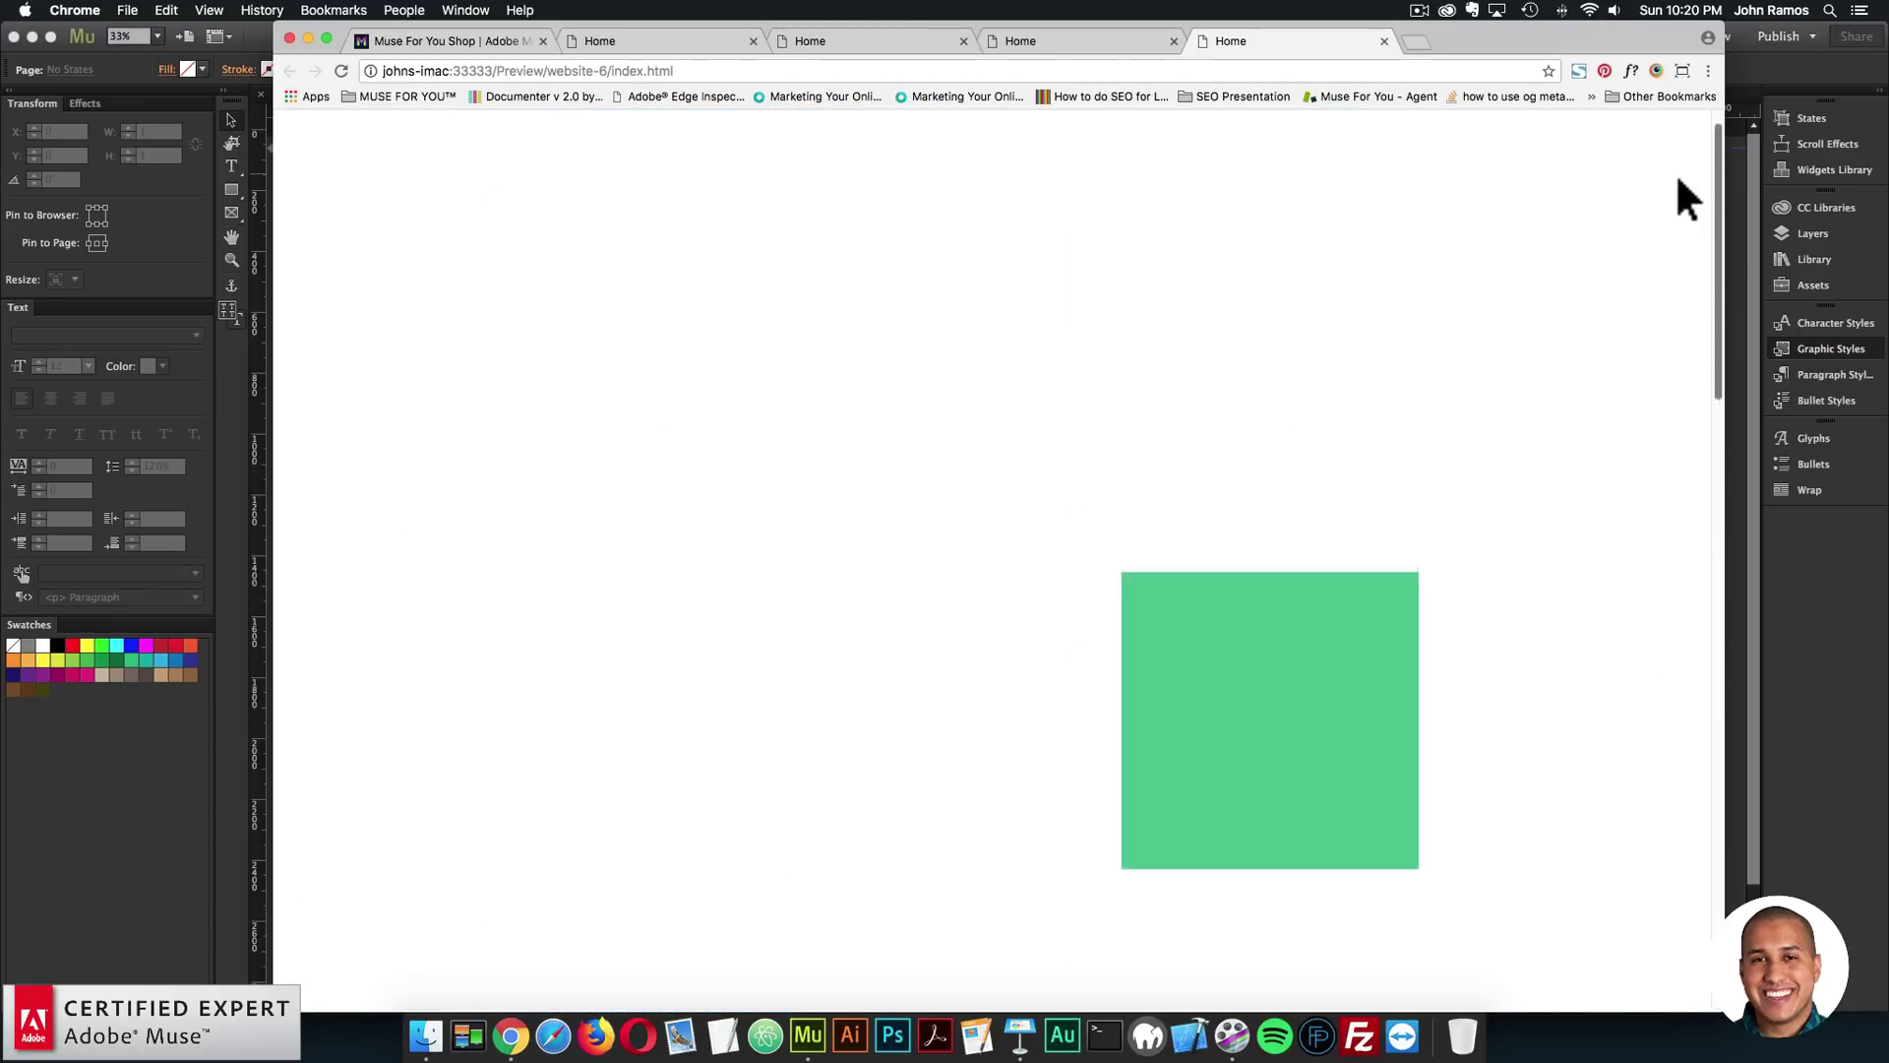
{"action": "key", "text": "super+Tab"}
Step: Set Viewport Visibility to 0 in the options of the original On Scroll widget
{"action": "left_click", "coordinate": [785, 189]}
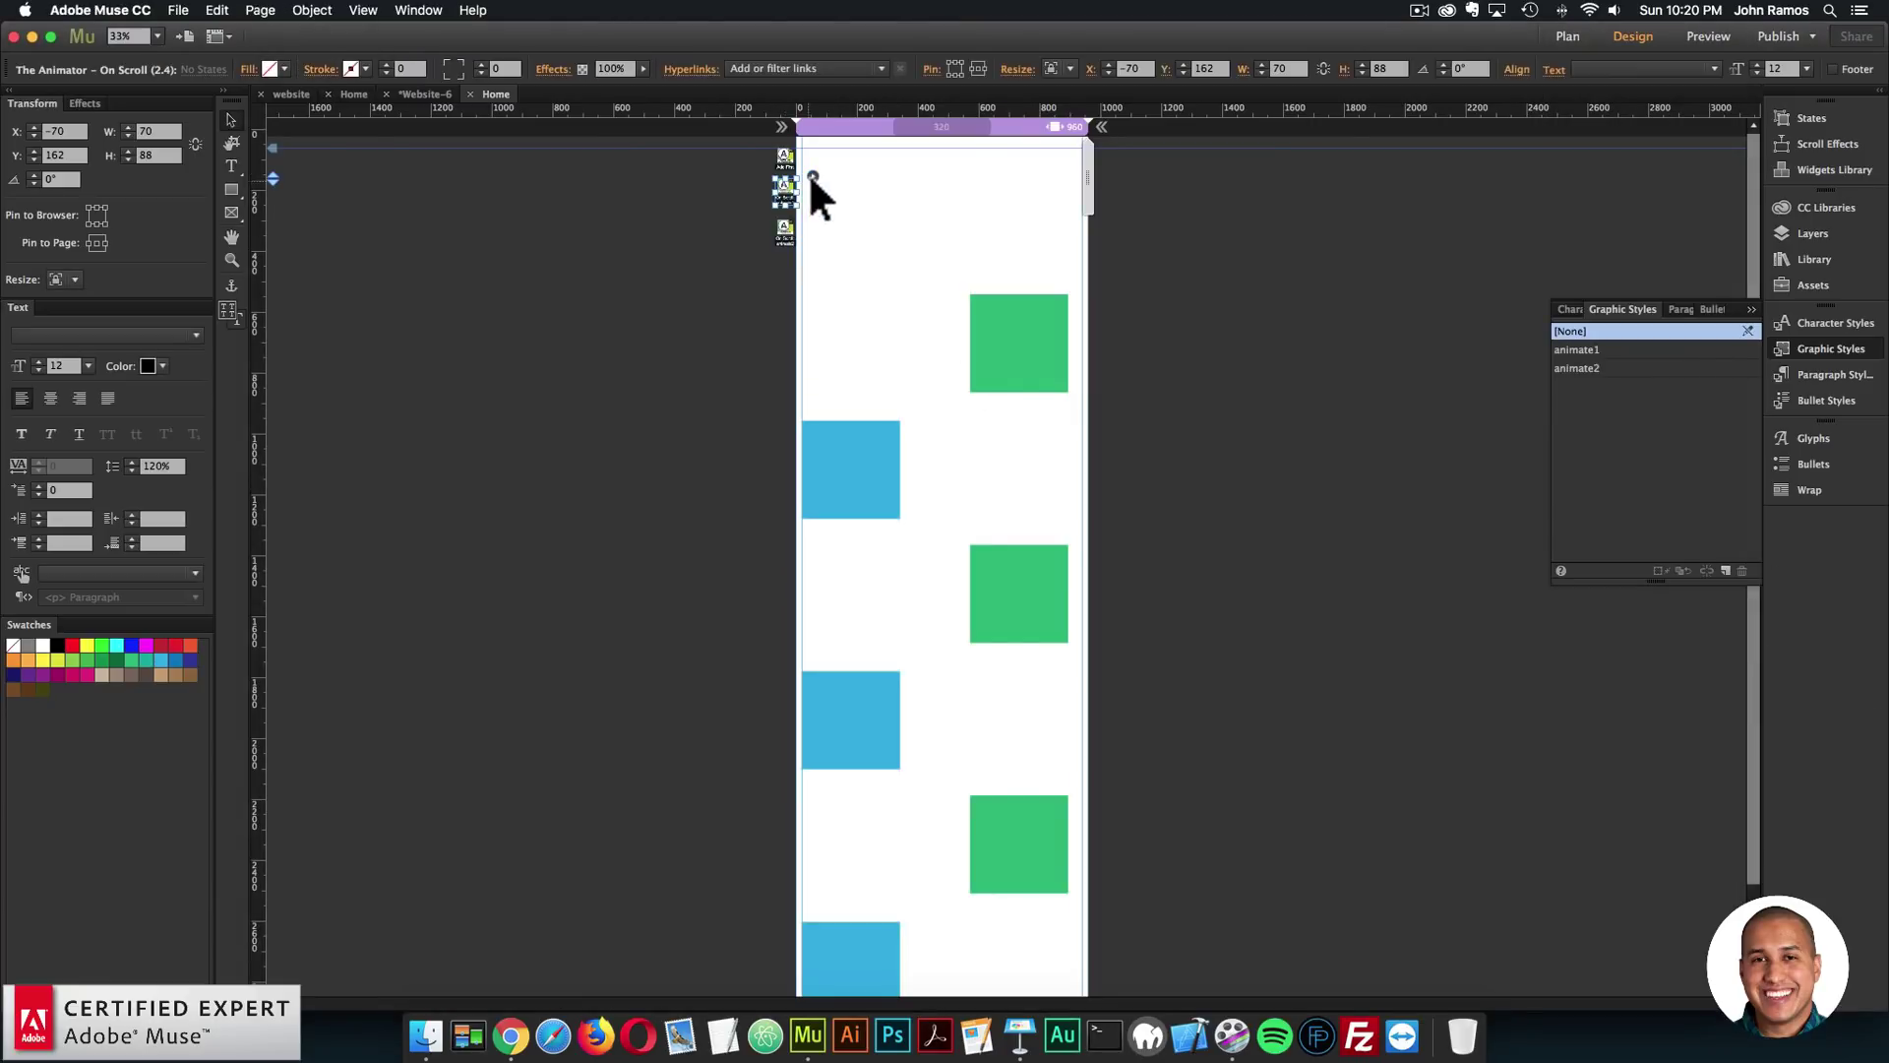
{"action": "left_click", "coordinate": [813, 176]}
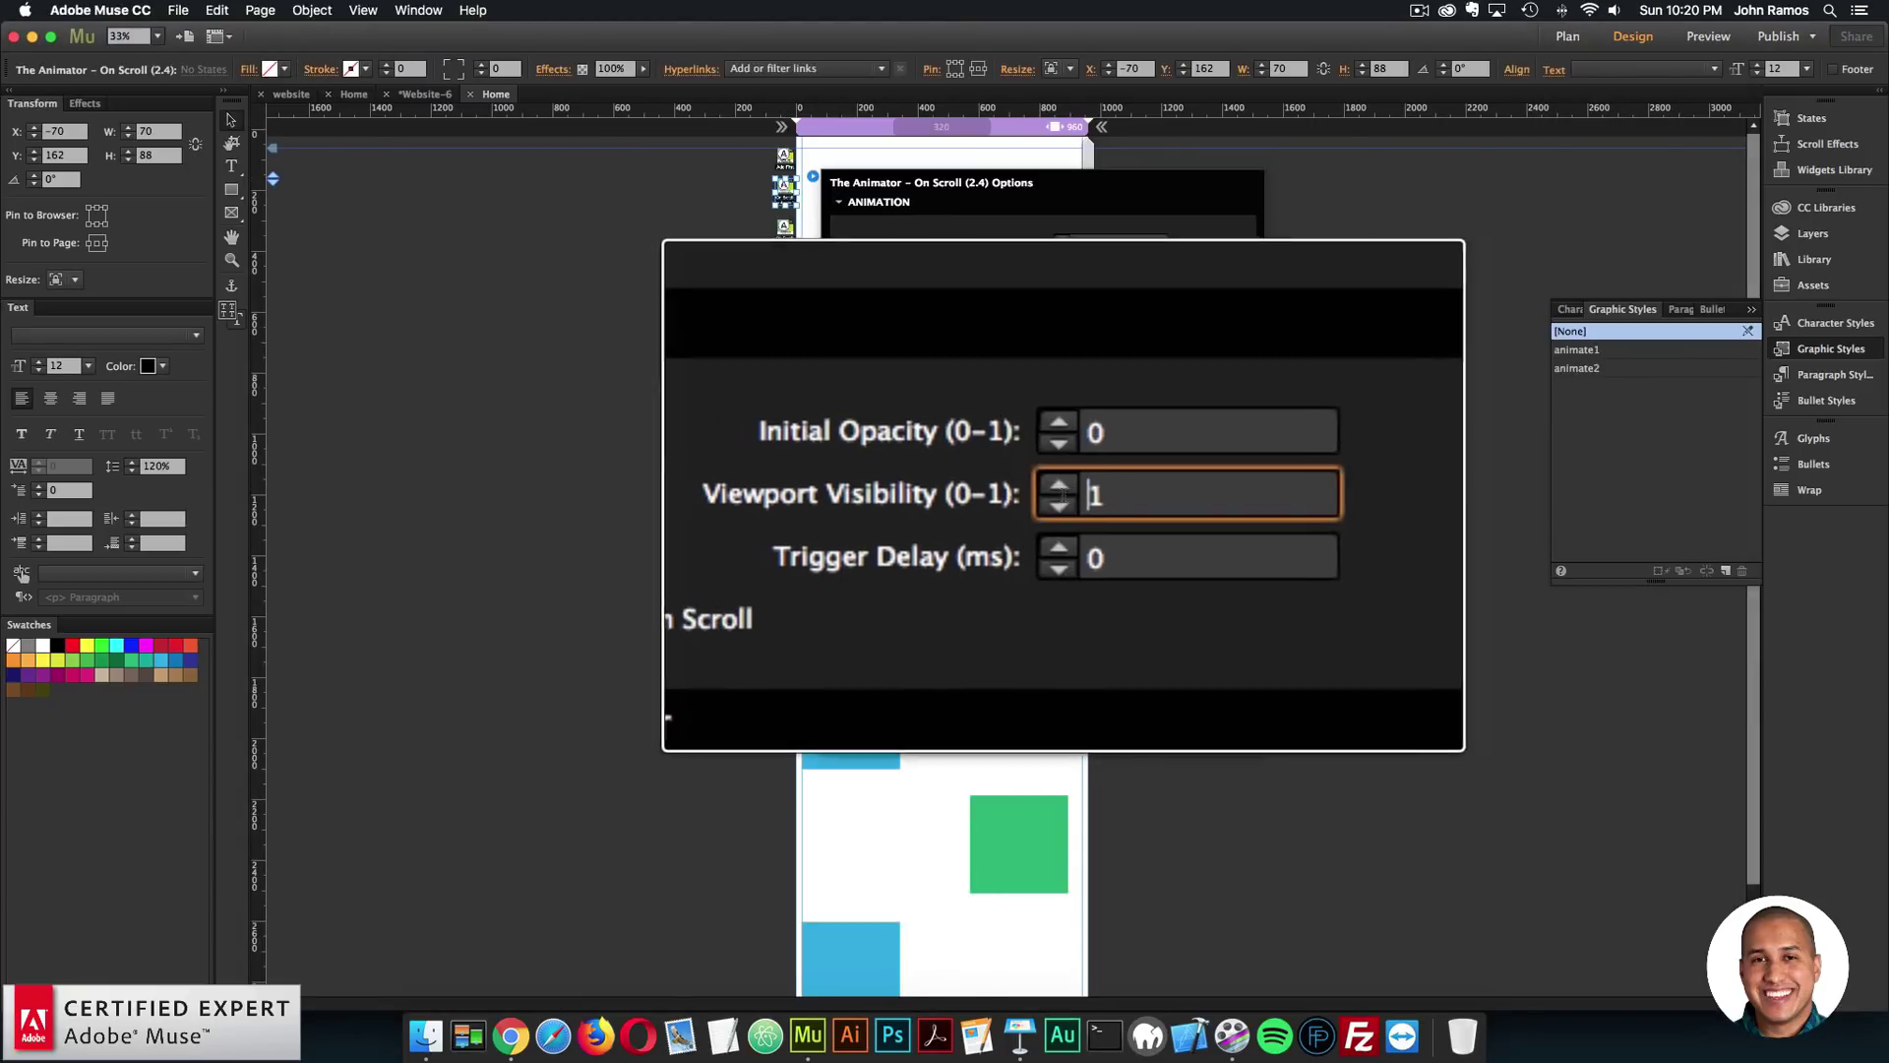
{"action": "left_click", "coordinate": [1062, 504]}
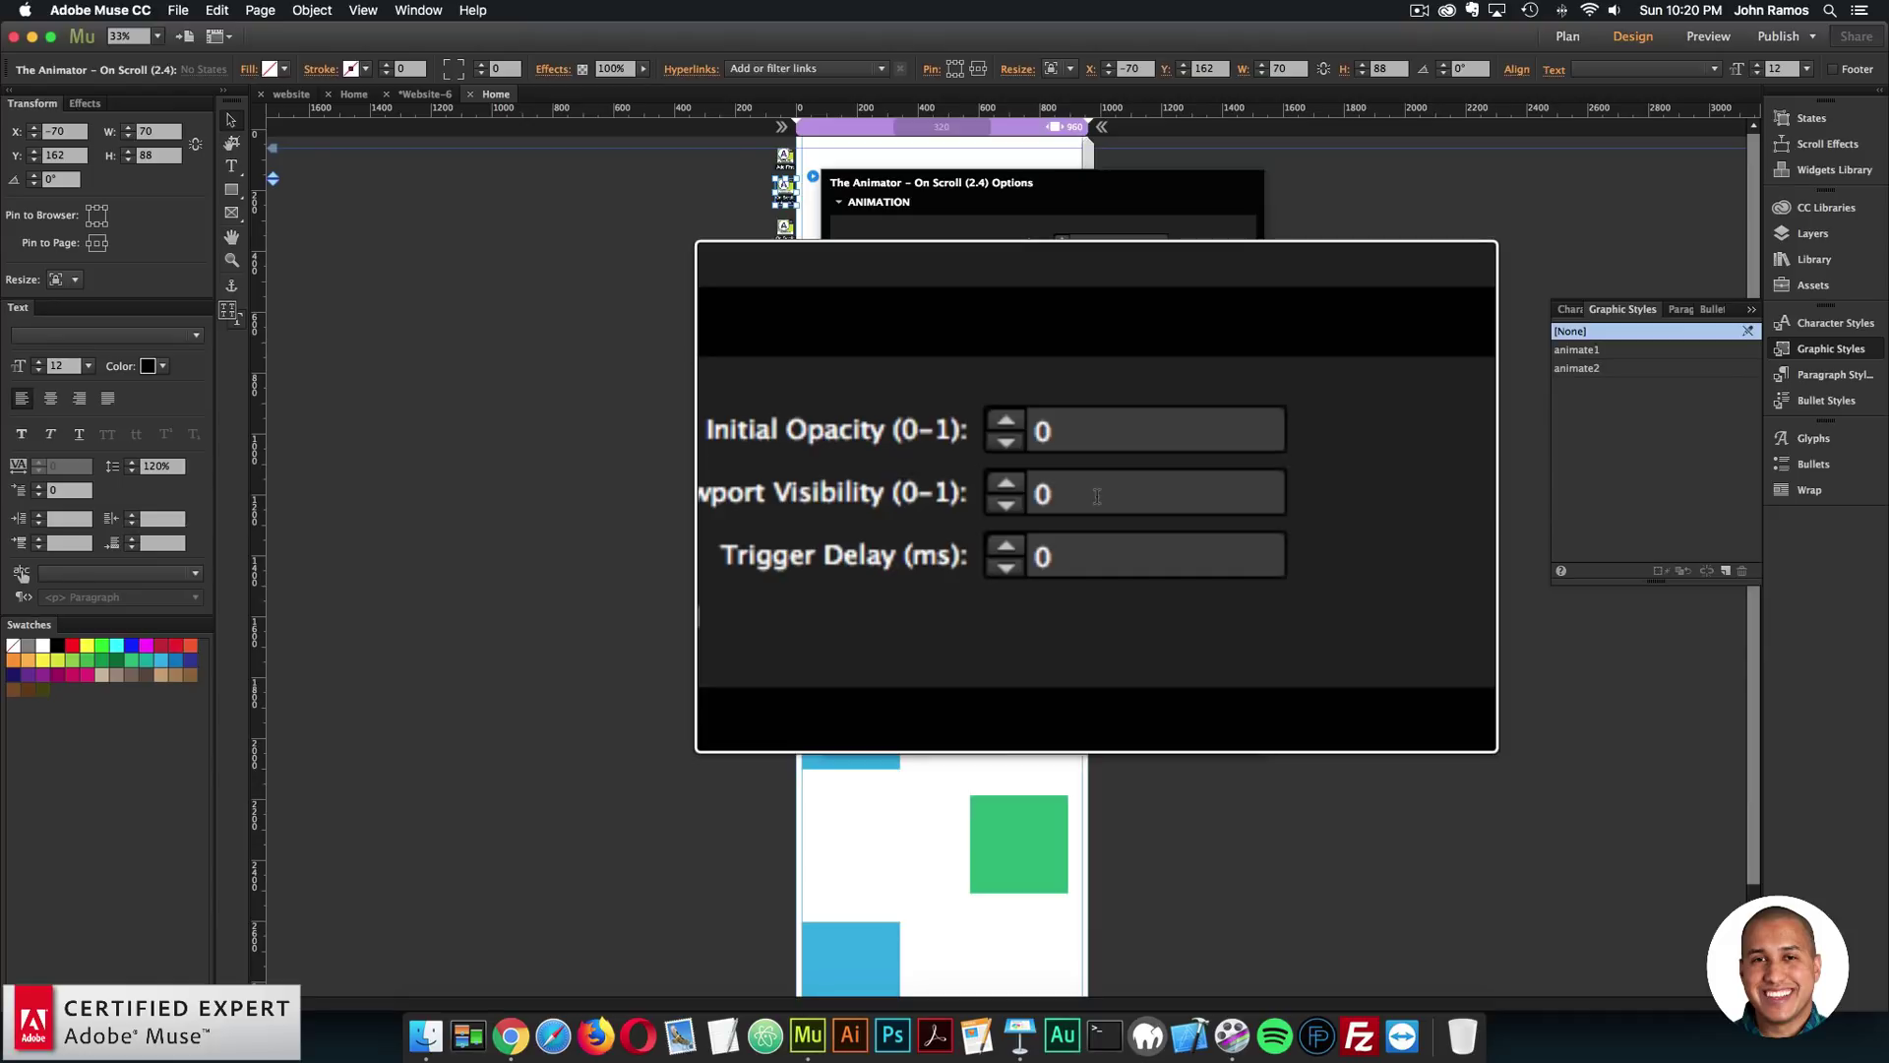
{"action": "left_click", "coordinate": [736, 347]}
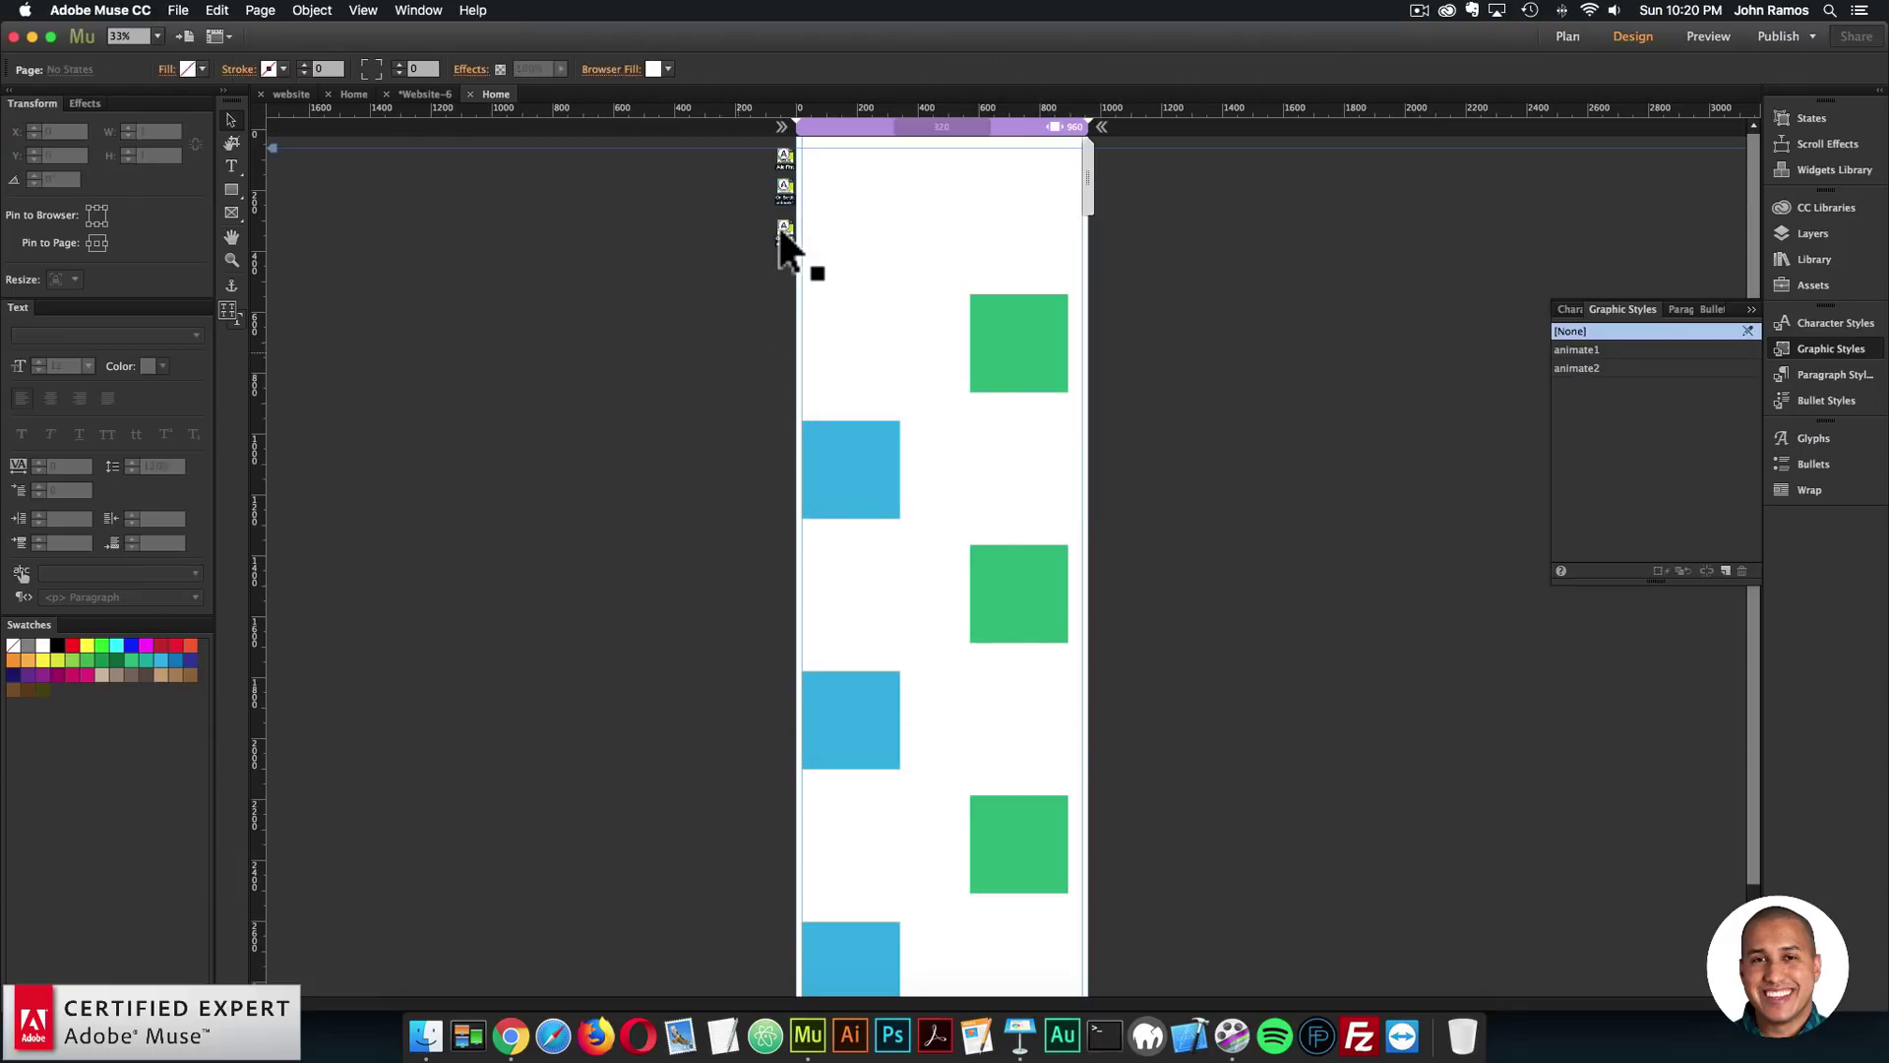
Step: Set Viewport Visibility to 0 in the options of the duplicated On Scroll widget for animate2
{"action": "left_click", "coordinate": [783, 230]}
{"action": "left_click", "coordinate": [812, 217]}
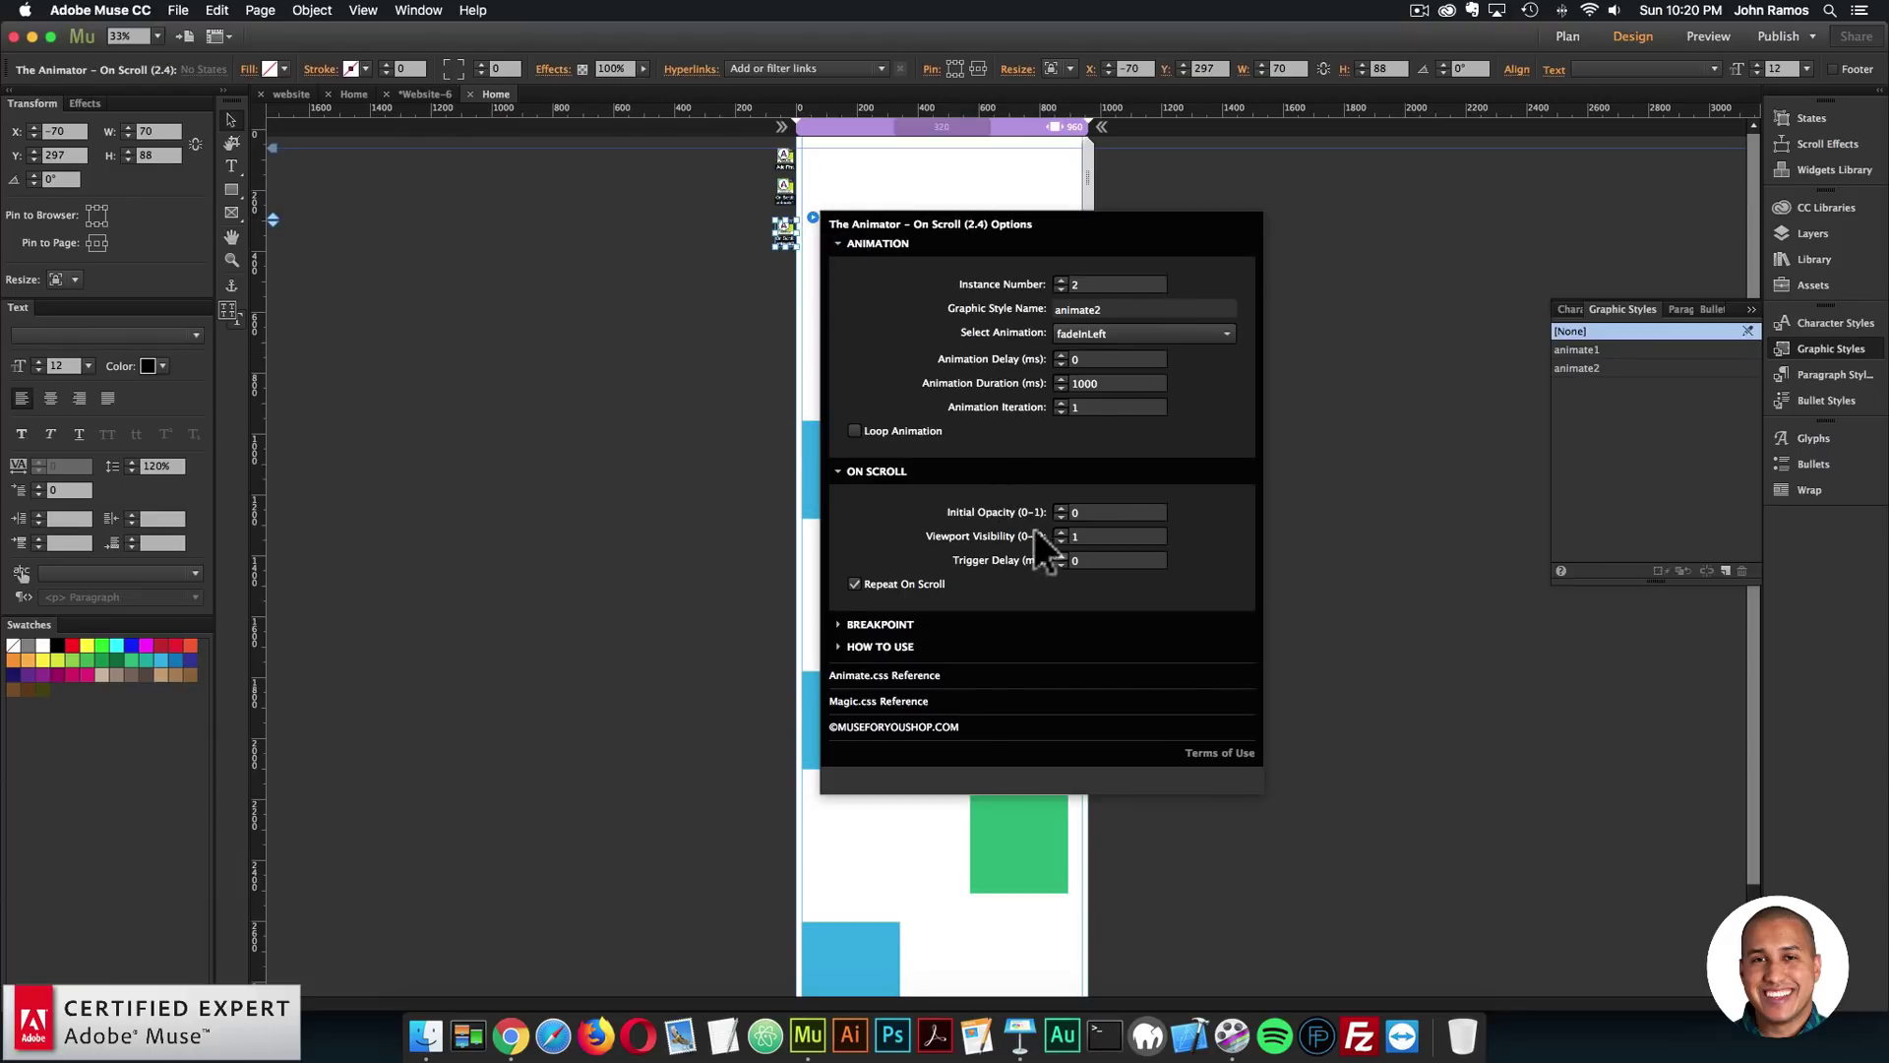
{"action": "left_click", "coordinate": [1090, 535]}
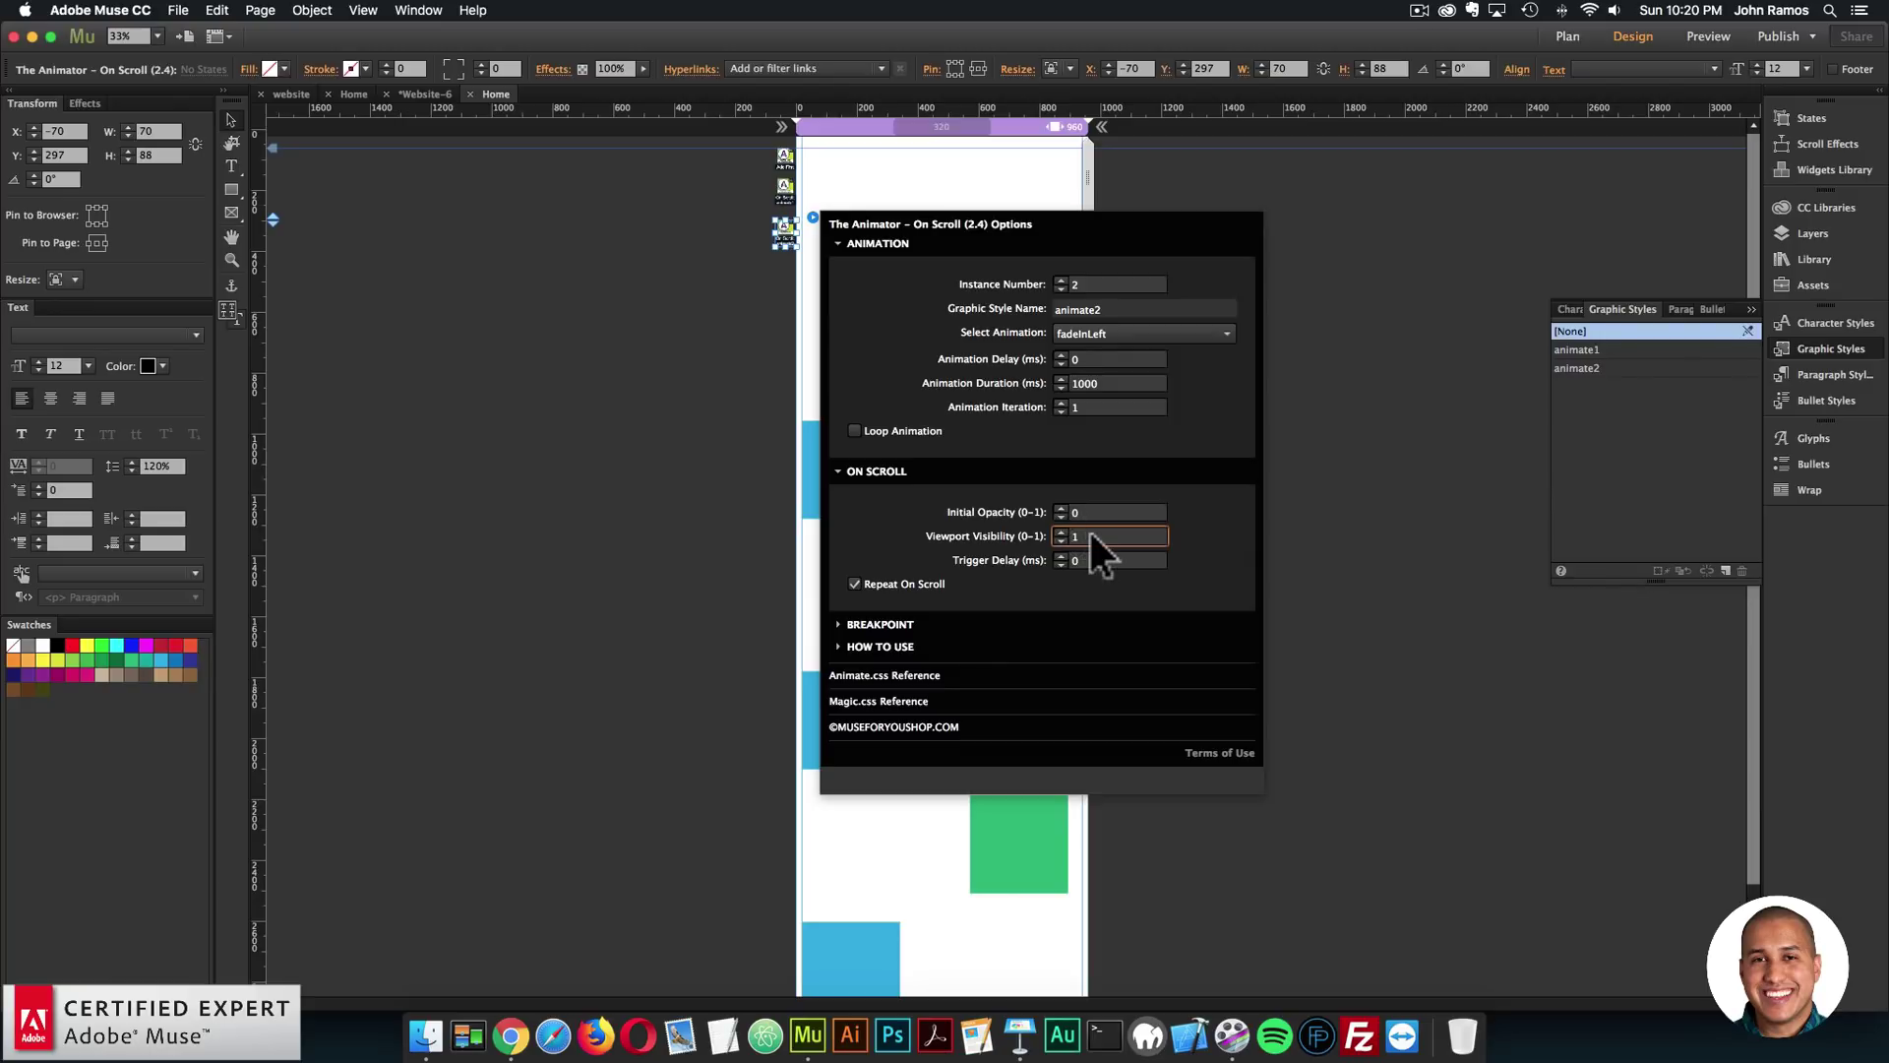
{"action": "double_click", "coordinate": [1090, 536]}
{"action": "type", "text": "0"}
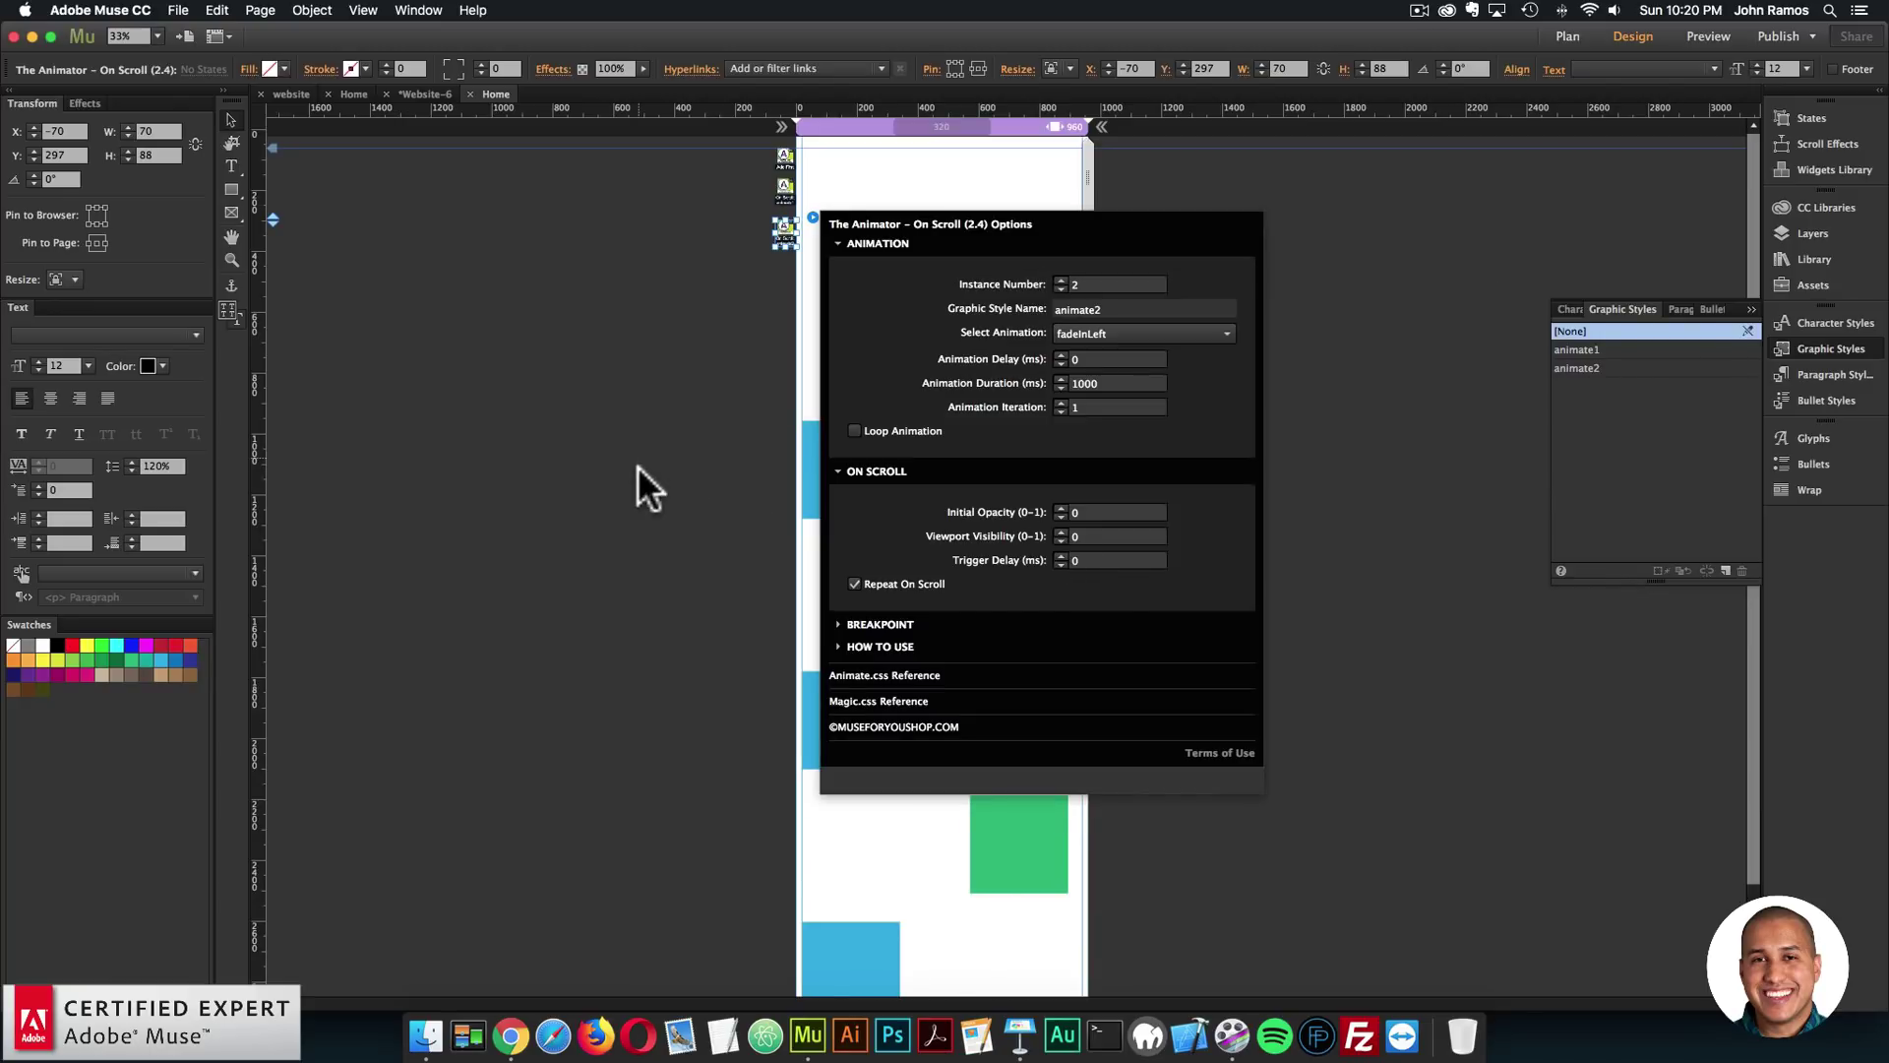
{"action": "left_click", "coordinate": [636, 464]}
Step: Preview the page in the browser and scroll down and back up to check both columns' animations
{"action": "left_click", "coordinate": [179, 10]}
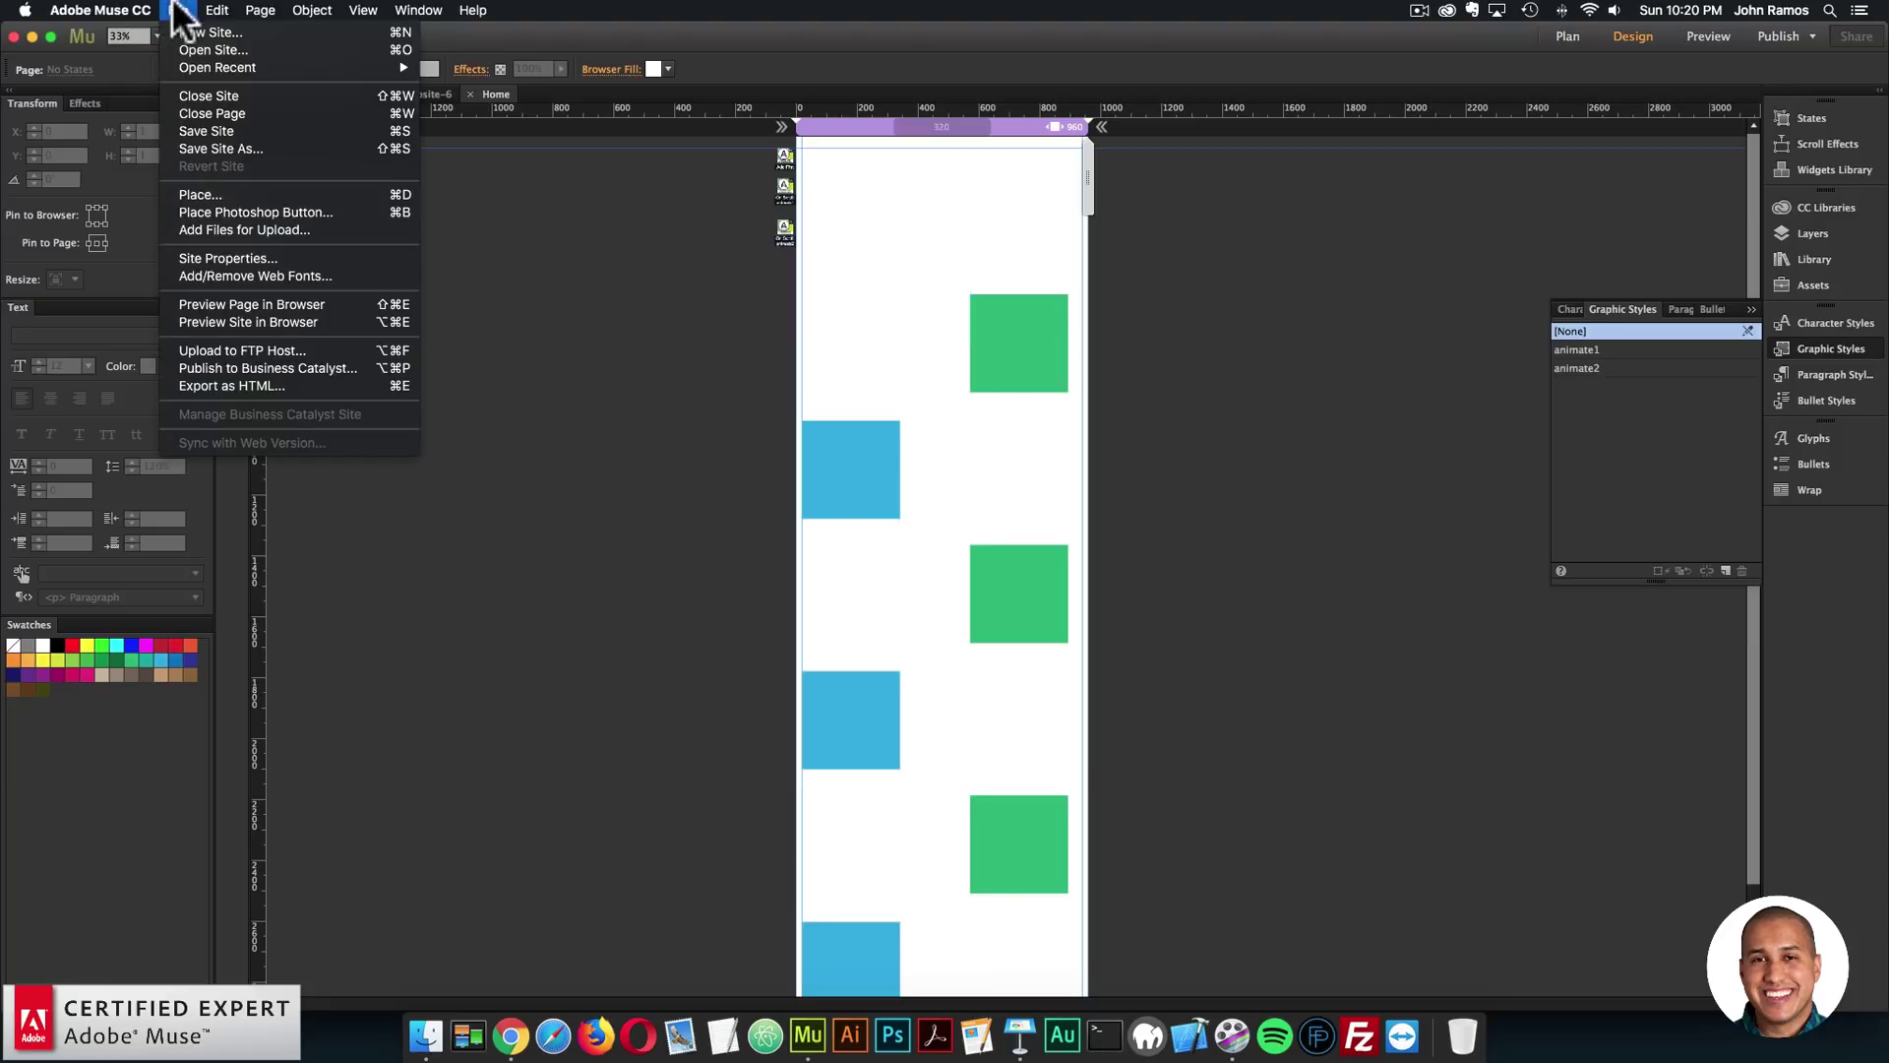
{"action": "left_click", "coordinate": [372, 307]}
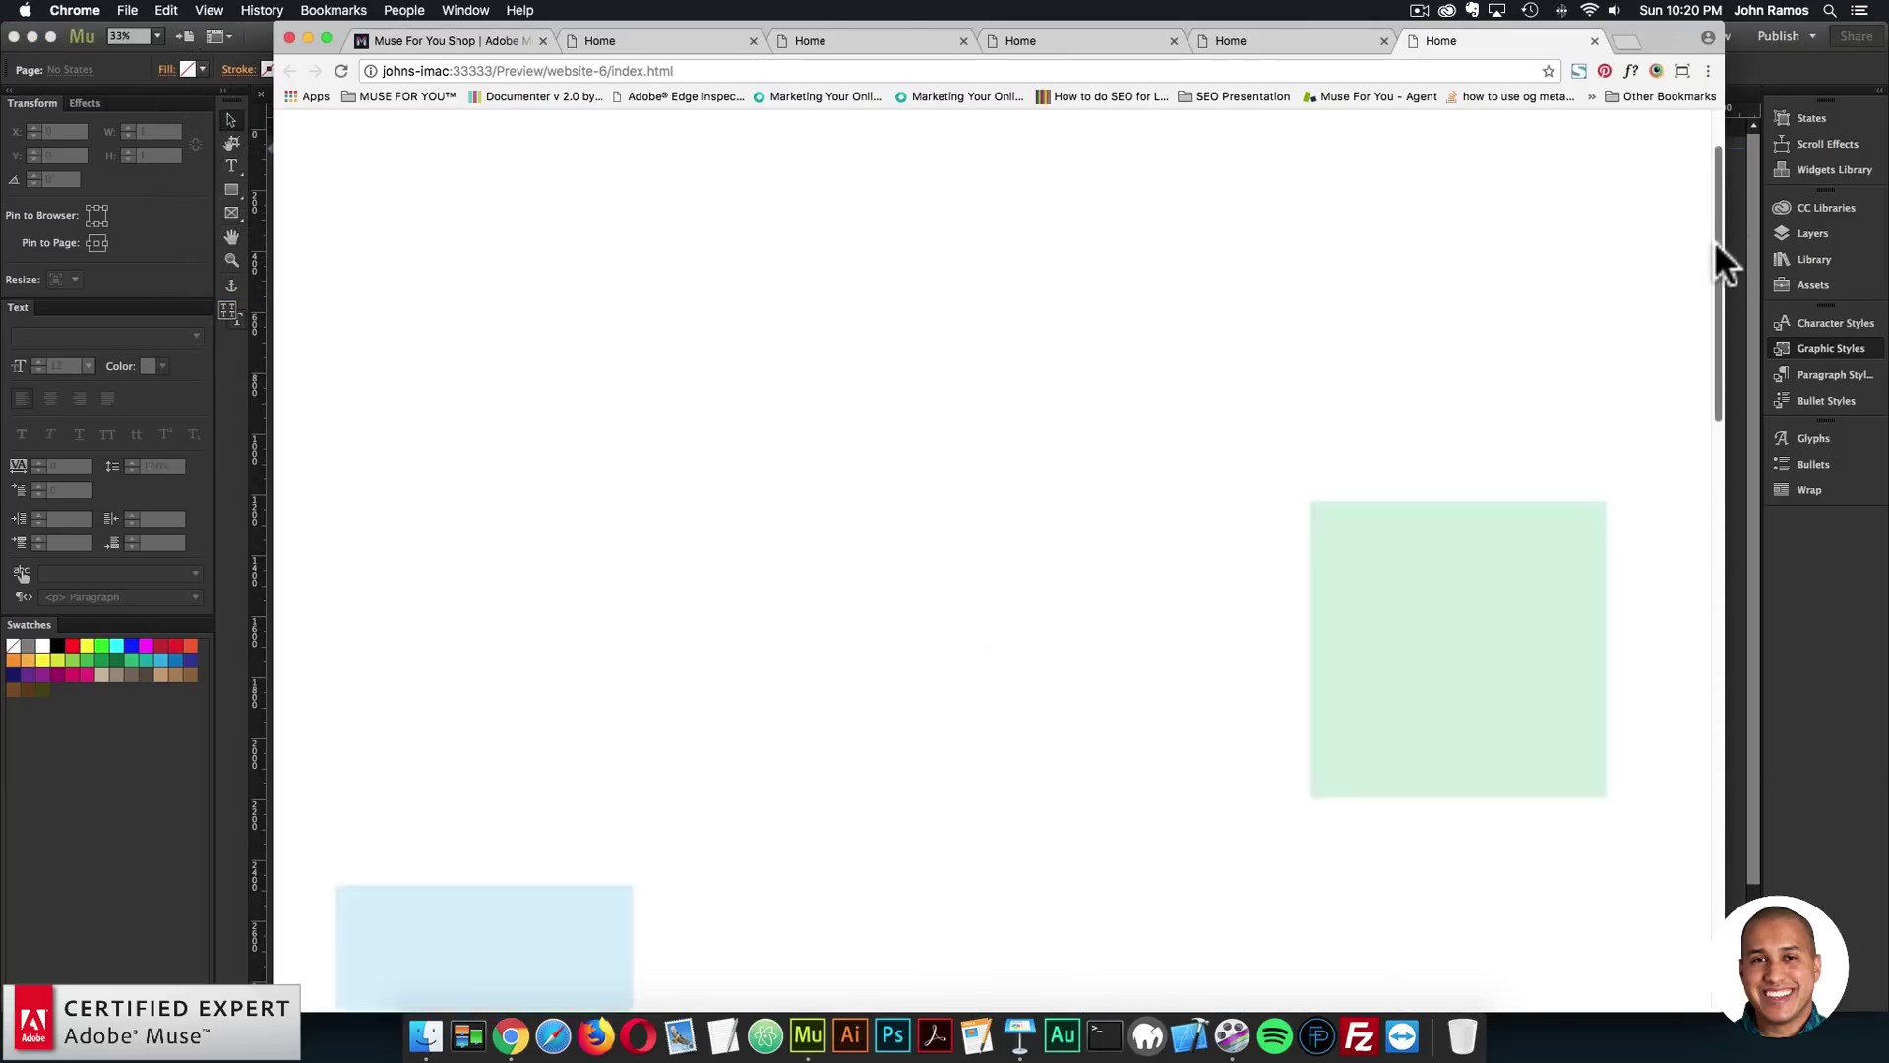
{"action": "left_click_drag", "start_coordinate": [1718, 246], "coordinate": [1700, 494]}
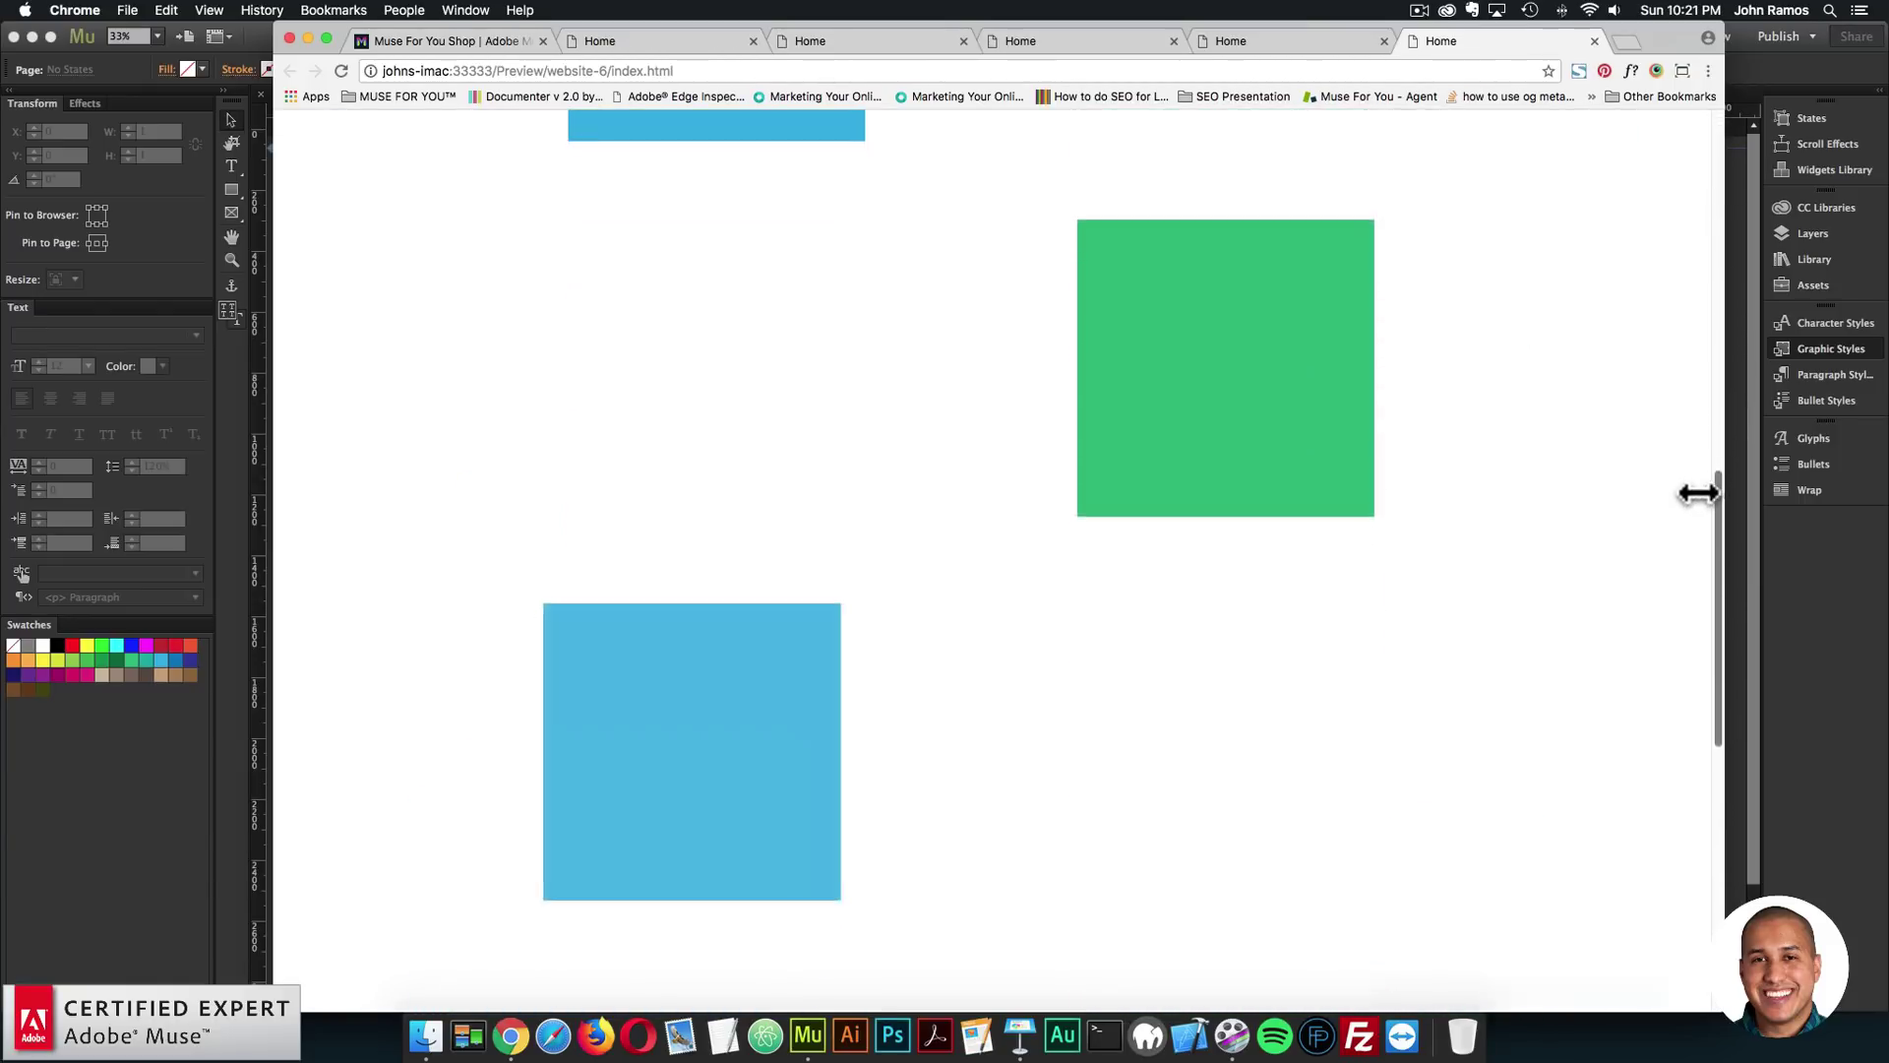
{"action": "scroll", "coordinate": [1699, 494], "scroll_direction": "down", "scroll_amount": 2}
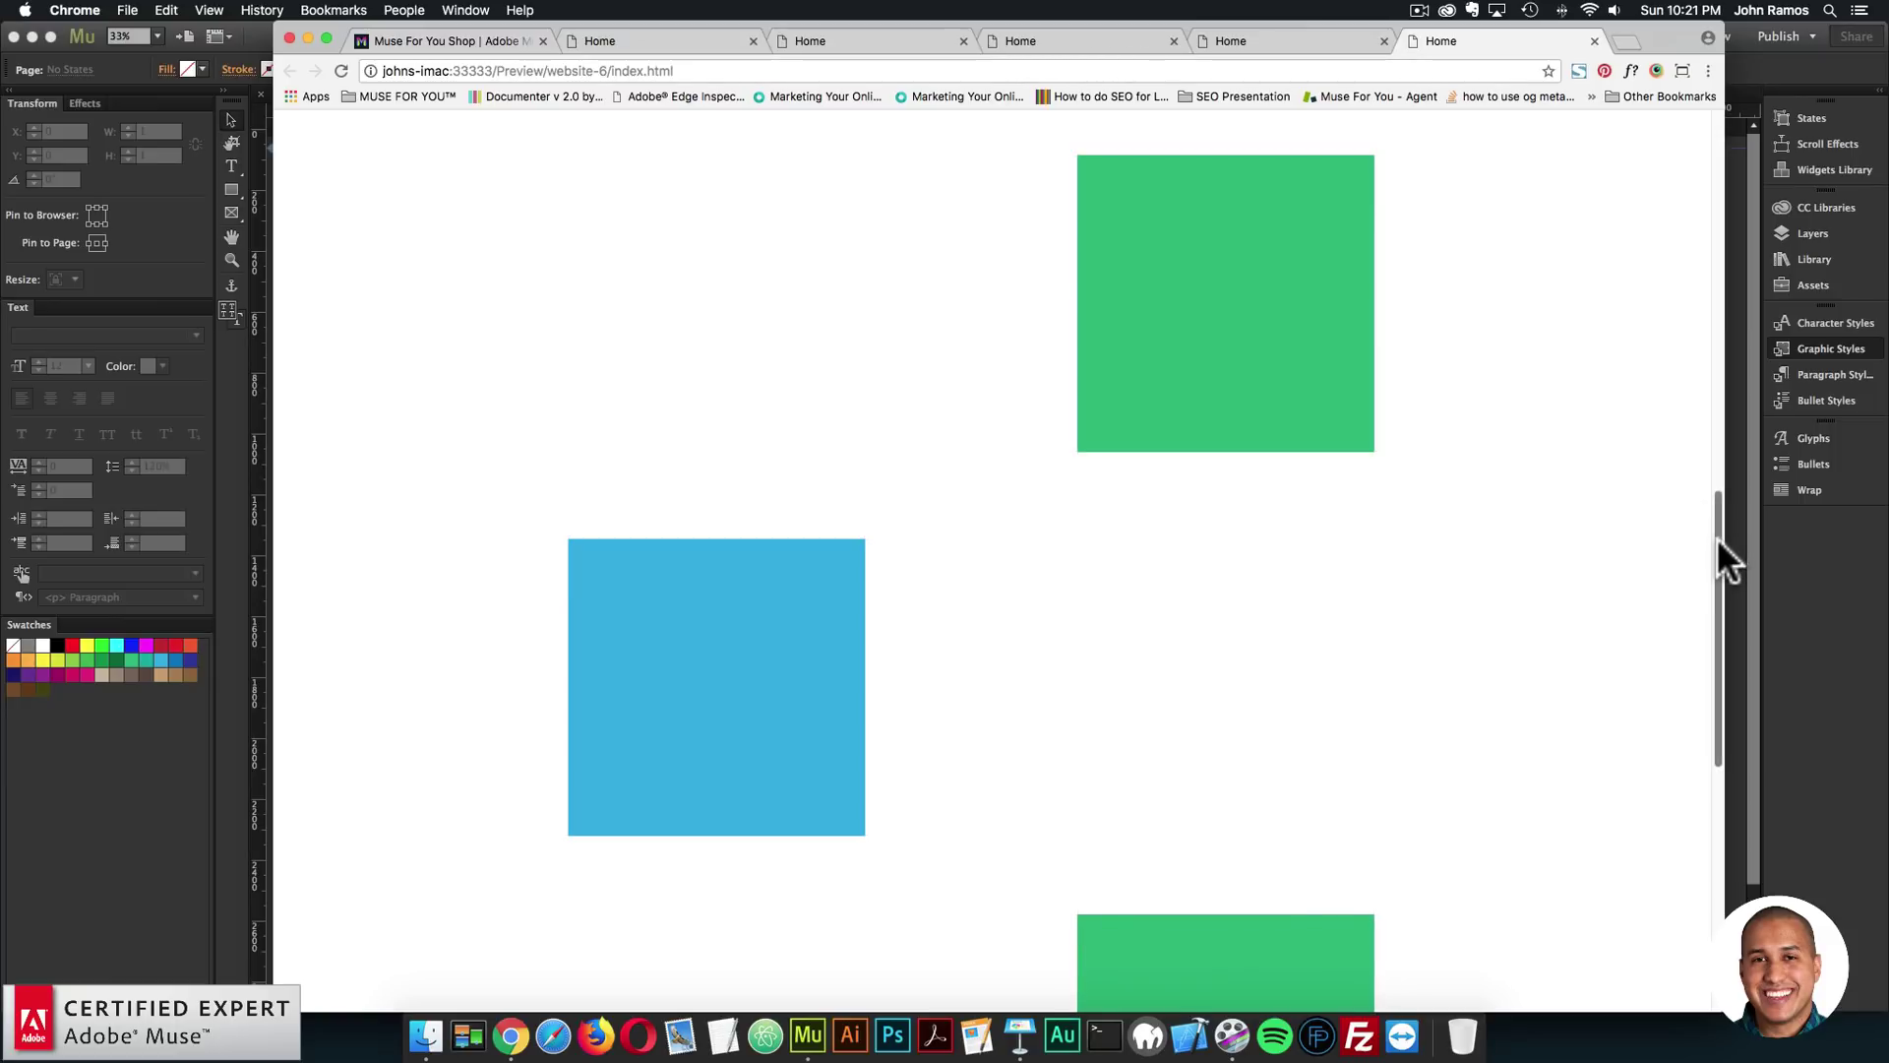
{"action": "left_click_drag", "start_coordinate": [1717, 541], "coordinate": [1716, 149]}
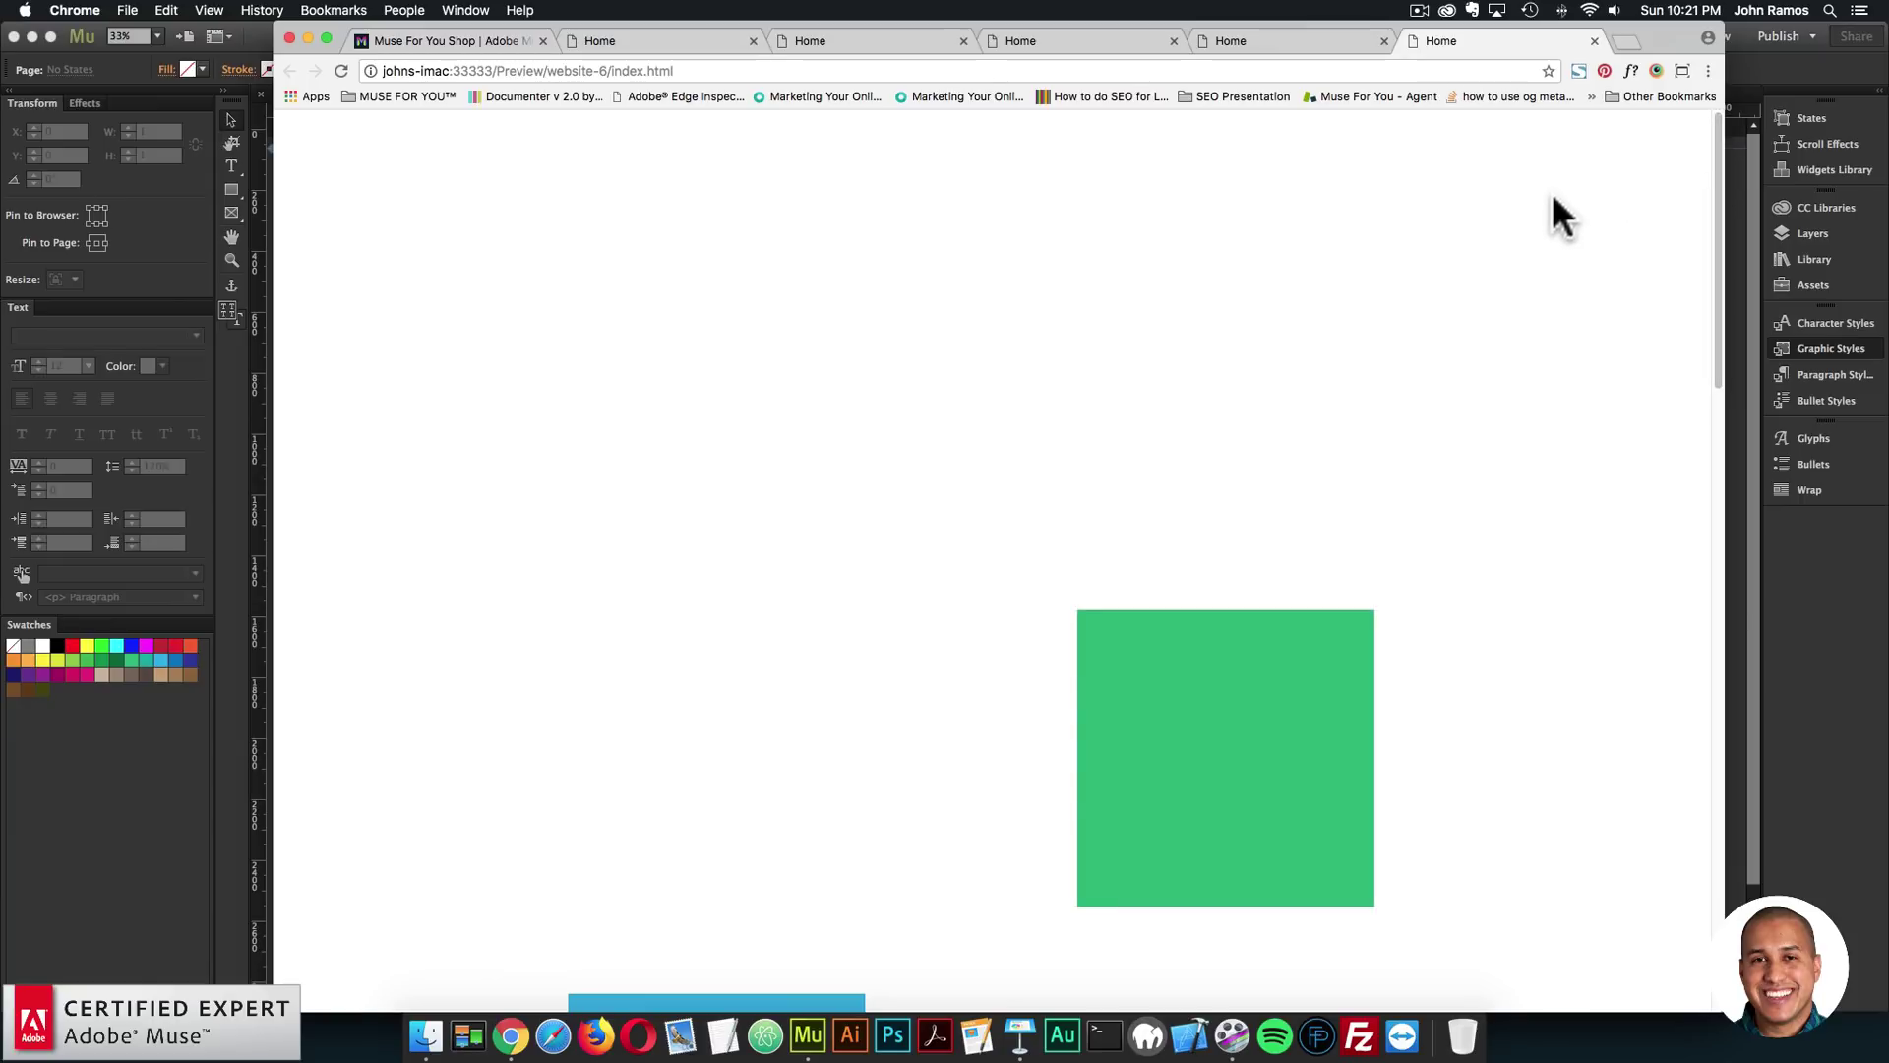
Step: Open museforyoushop.com in a new browser tab and go to its widgets shop
{"action": "left_click", "coordinate": [1622, 39]}
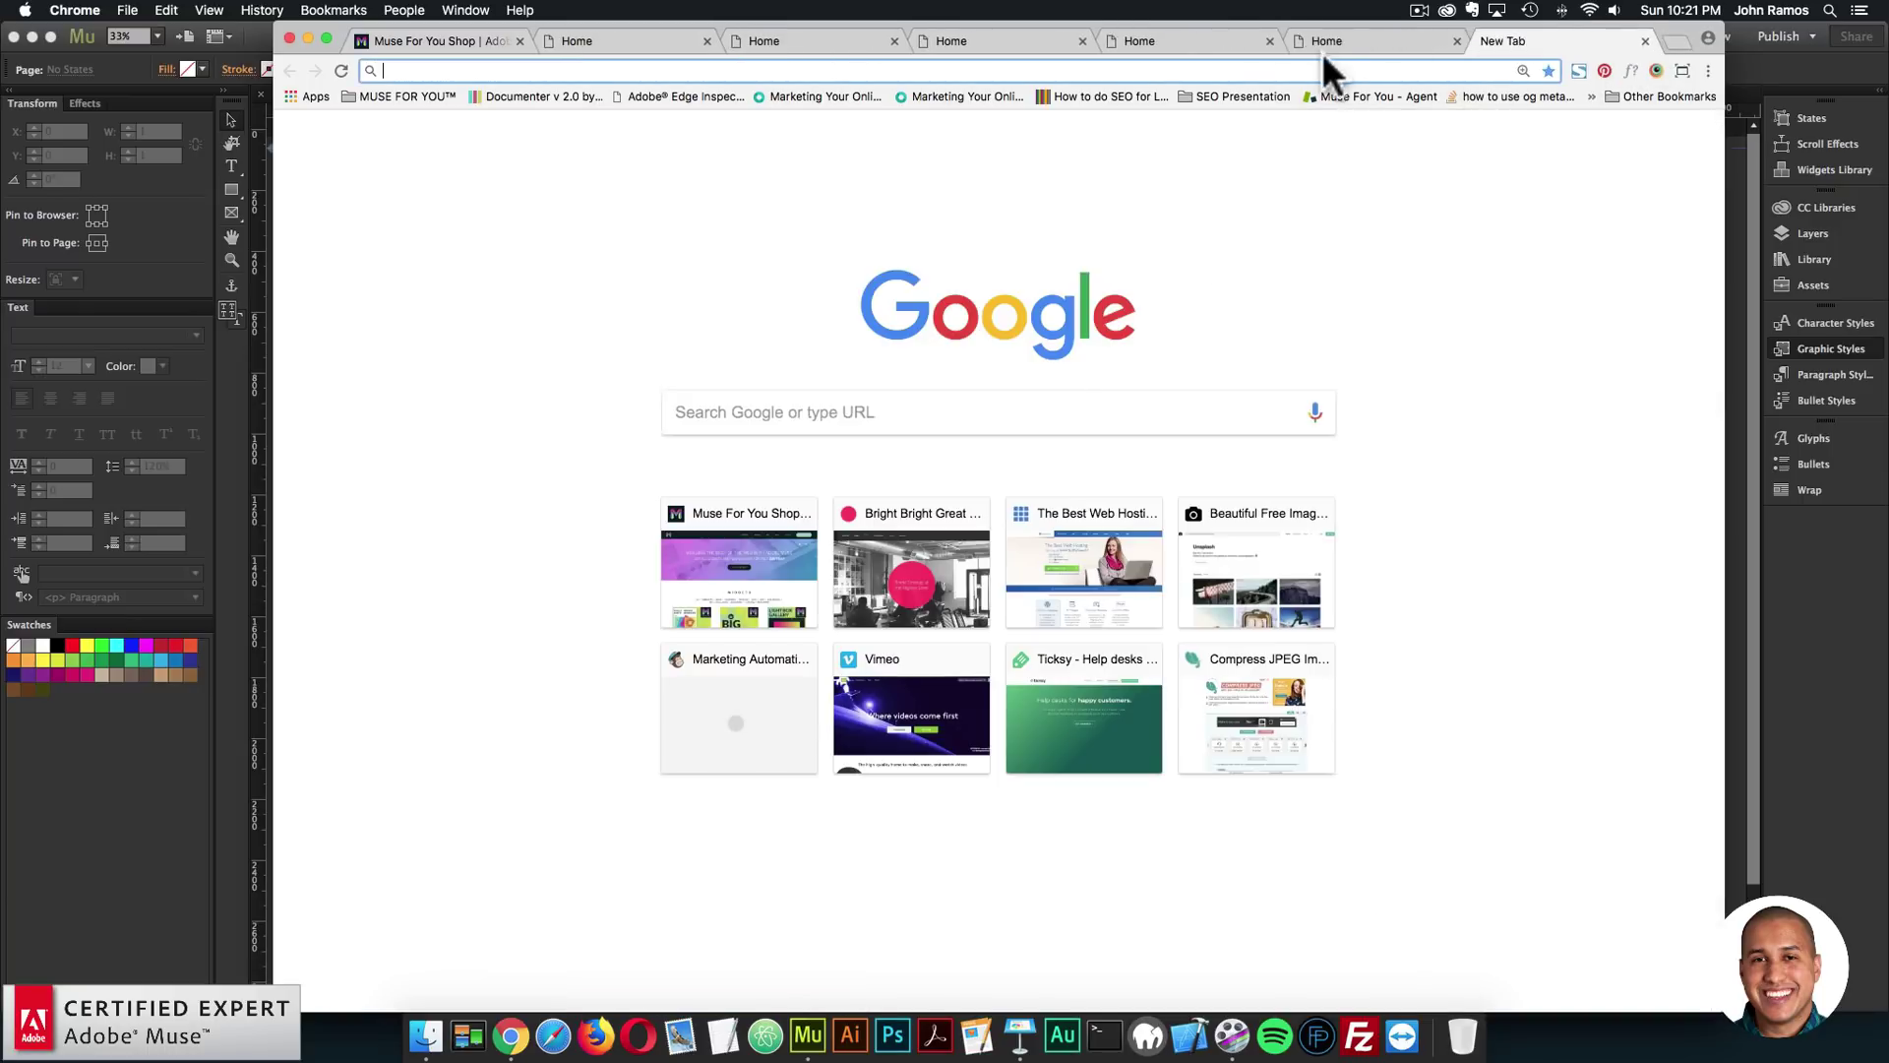
{"action": "type", "text": "museforyoushop."}
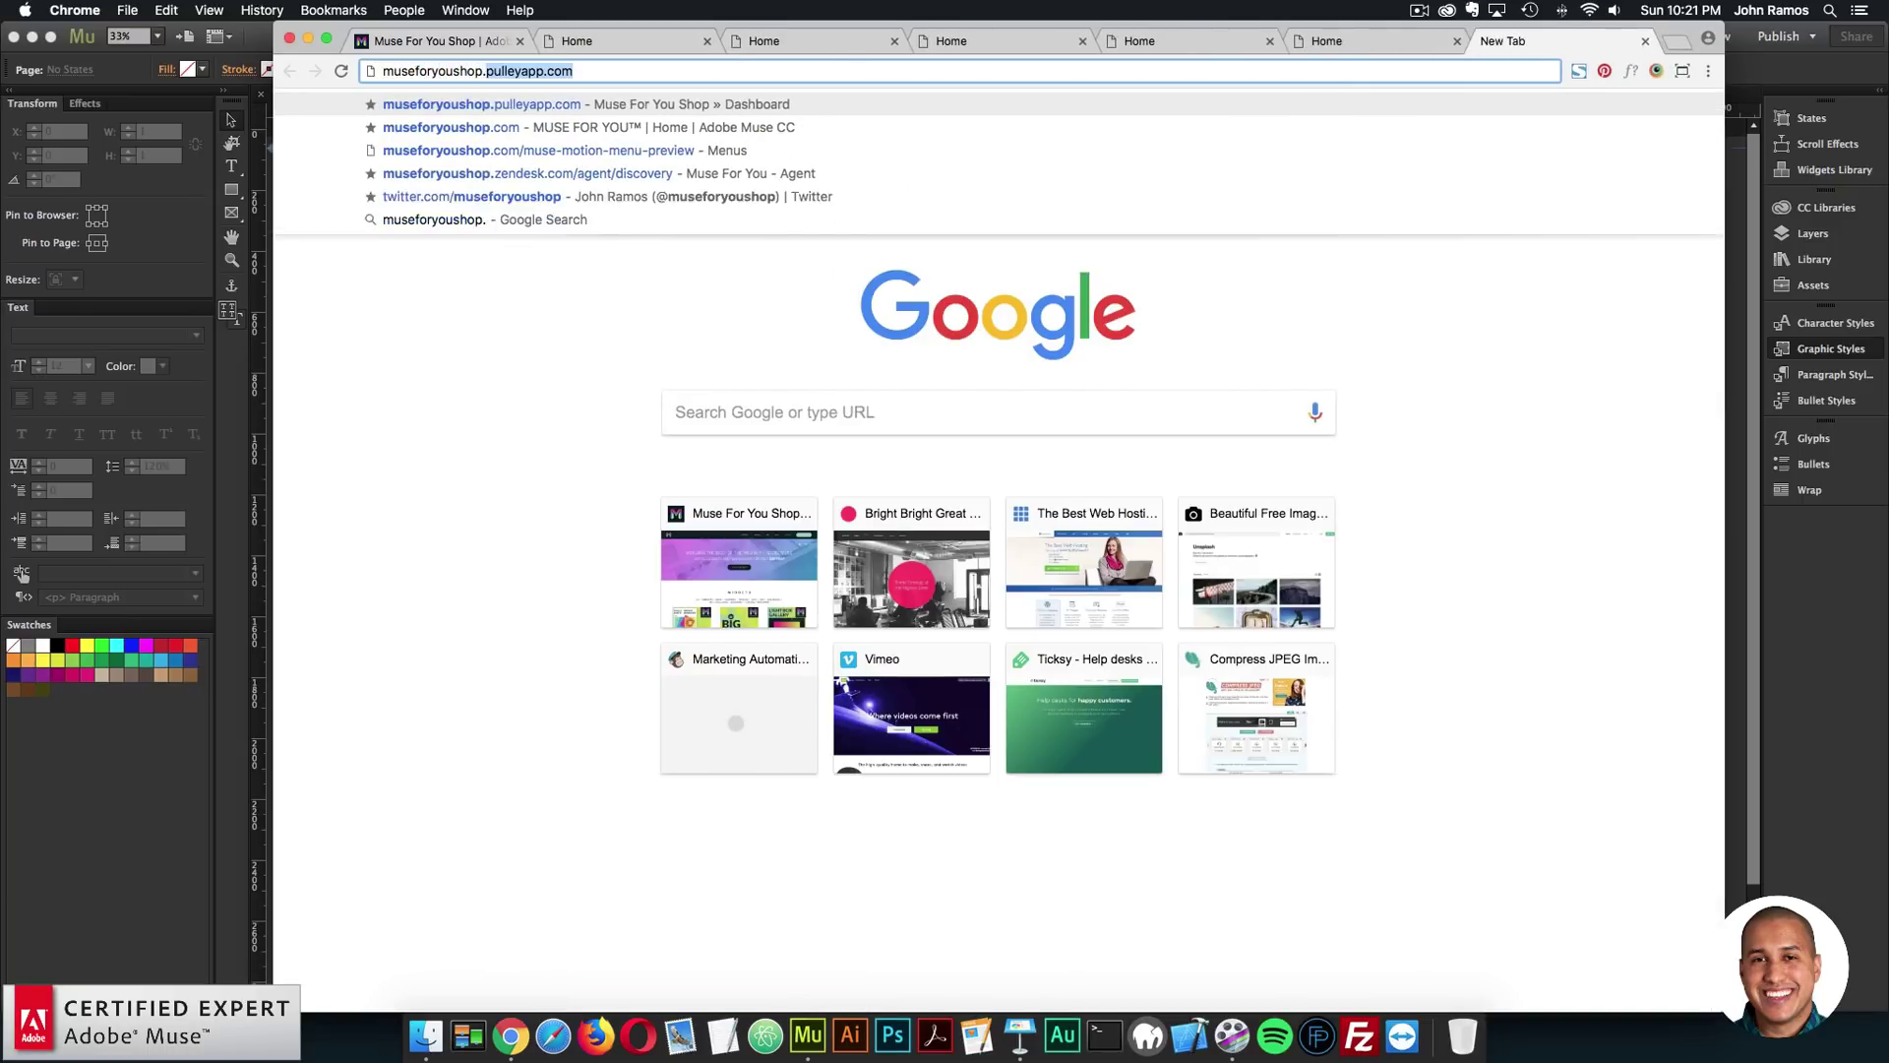
{"action": "key", "text": "Return"}
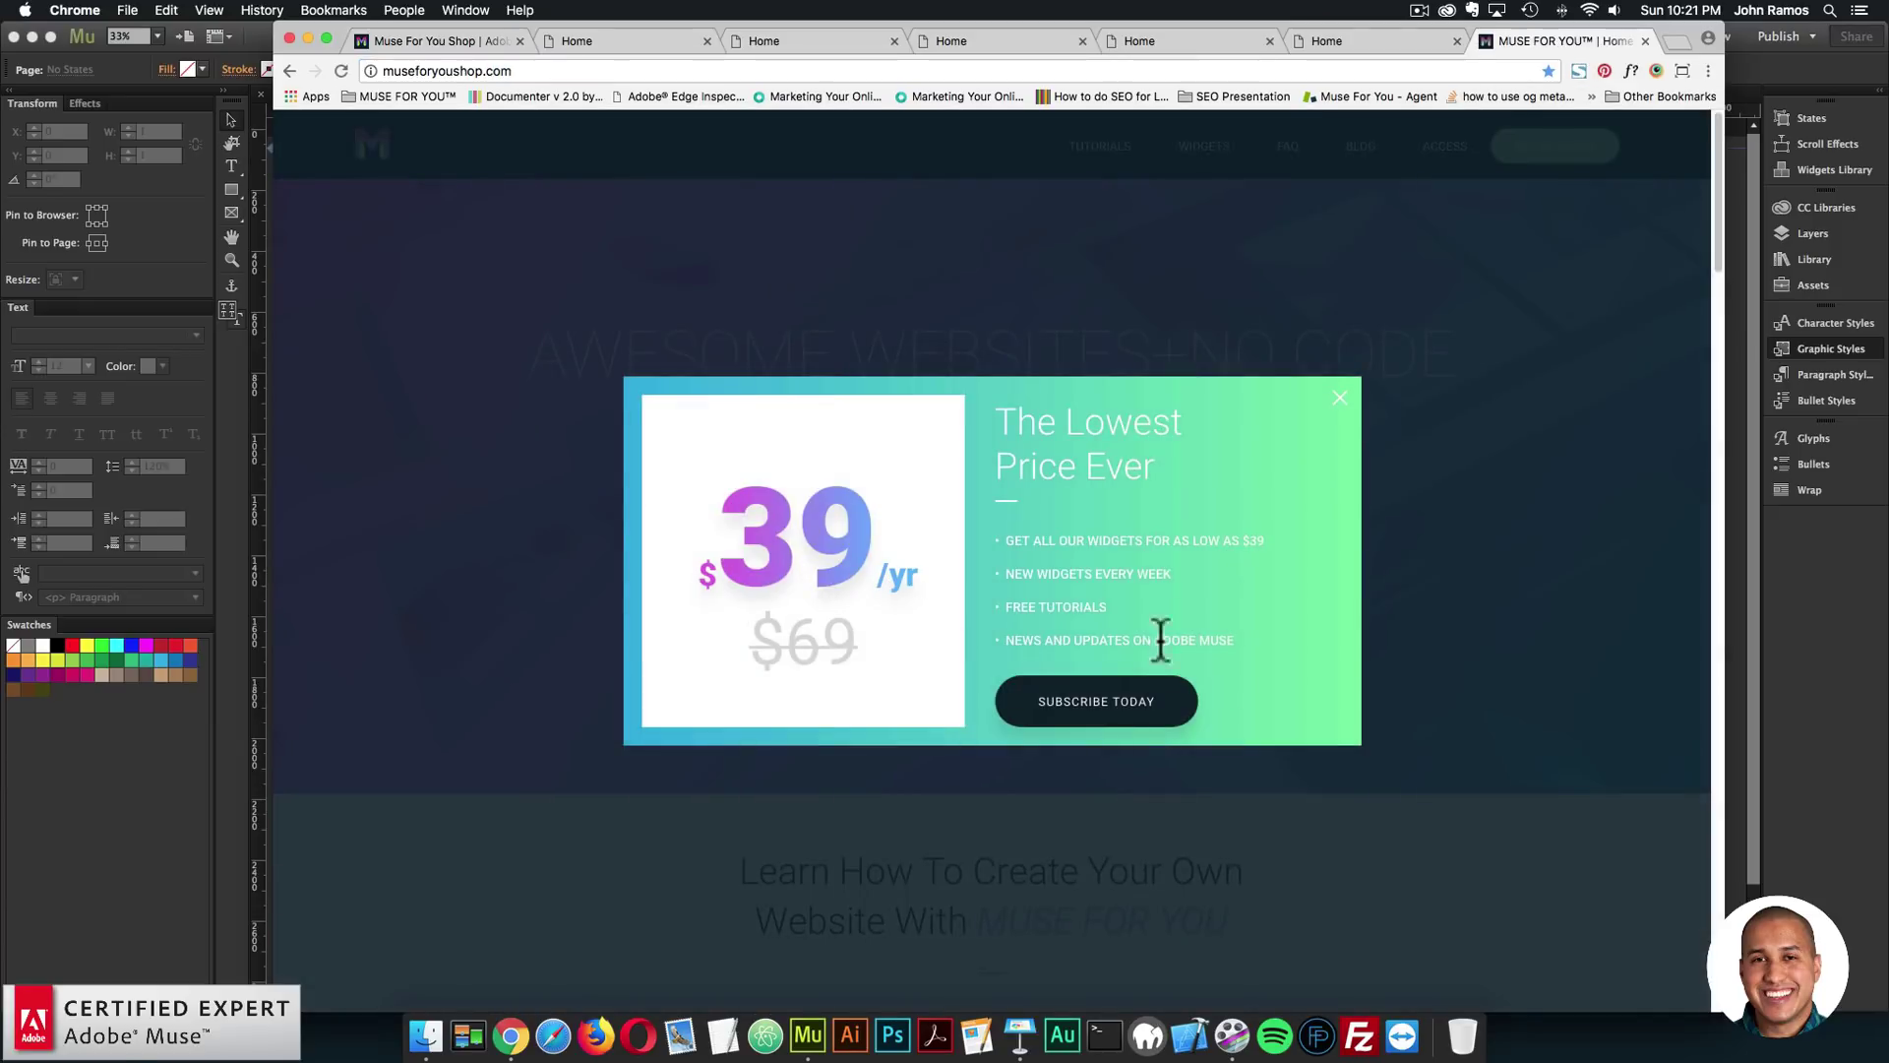
{"action": "left_click", "coordinate": [759, 219]}
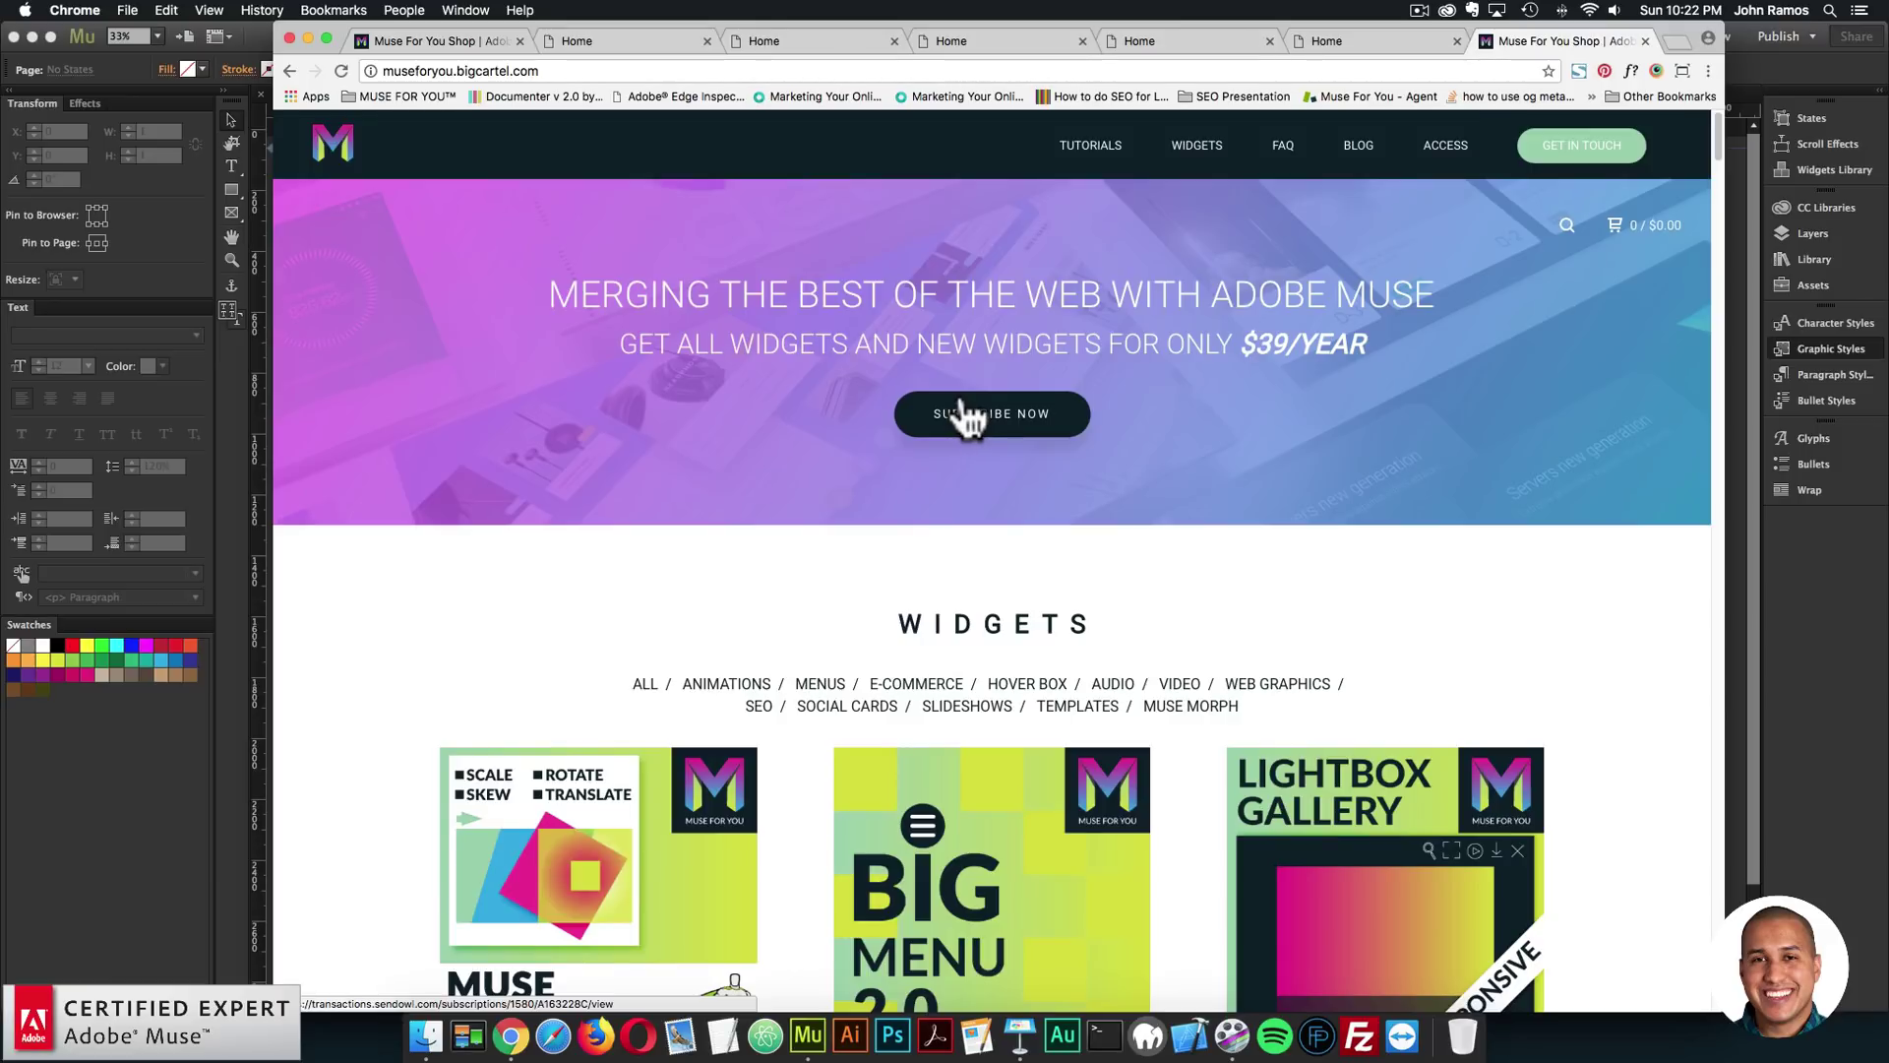
Step: Find the Swiper.js Slideshow for Adobe Muse Widget in the shop and open its product page
{"action": "scroll", "coordinate": [854, 360], "scroll_direction": "down", "scroll_amount": 4}
{"action": "scroll", "coordinate": [852, 366], "scroll_direction": "down", "scroll_amount": 20}
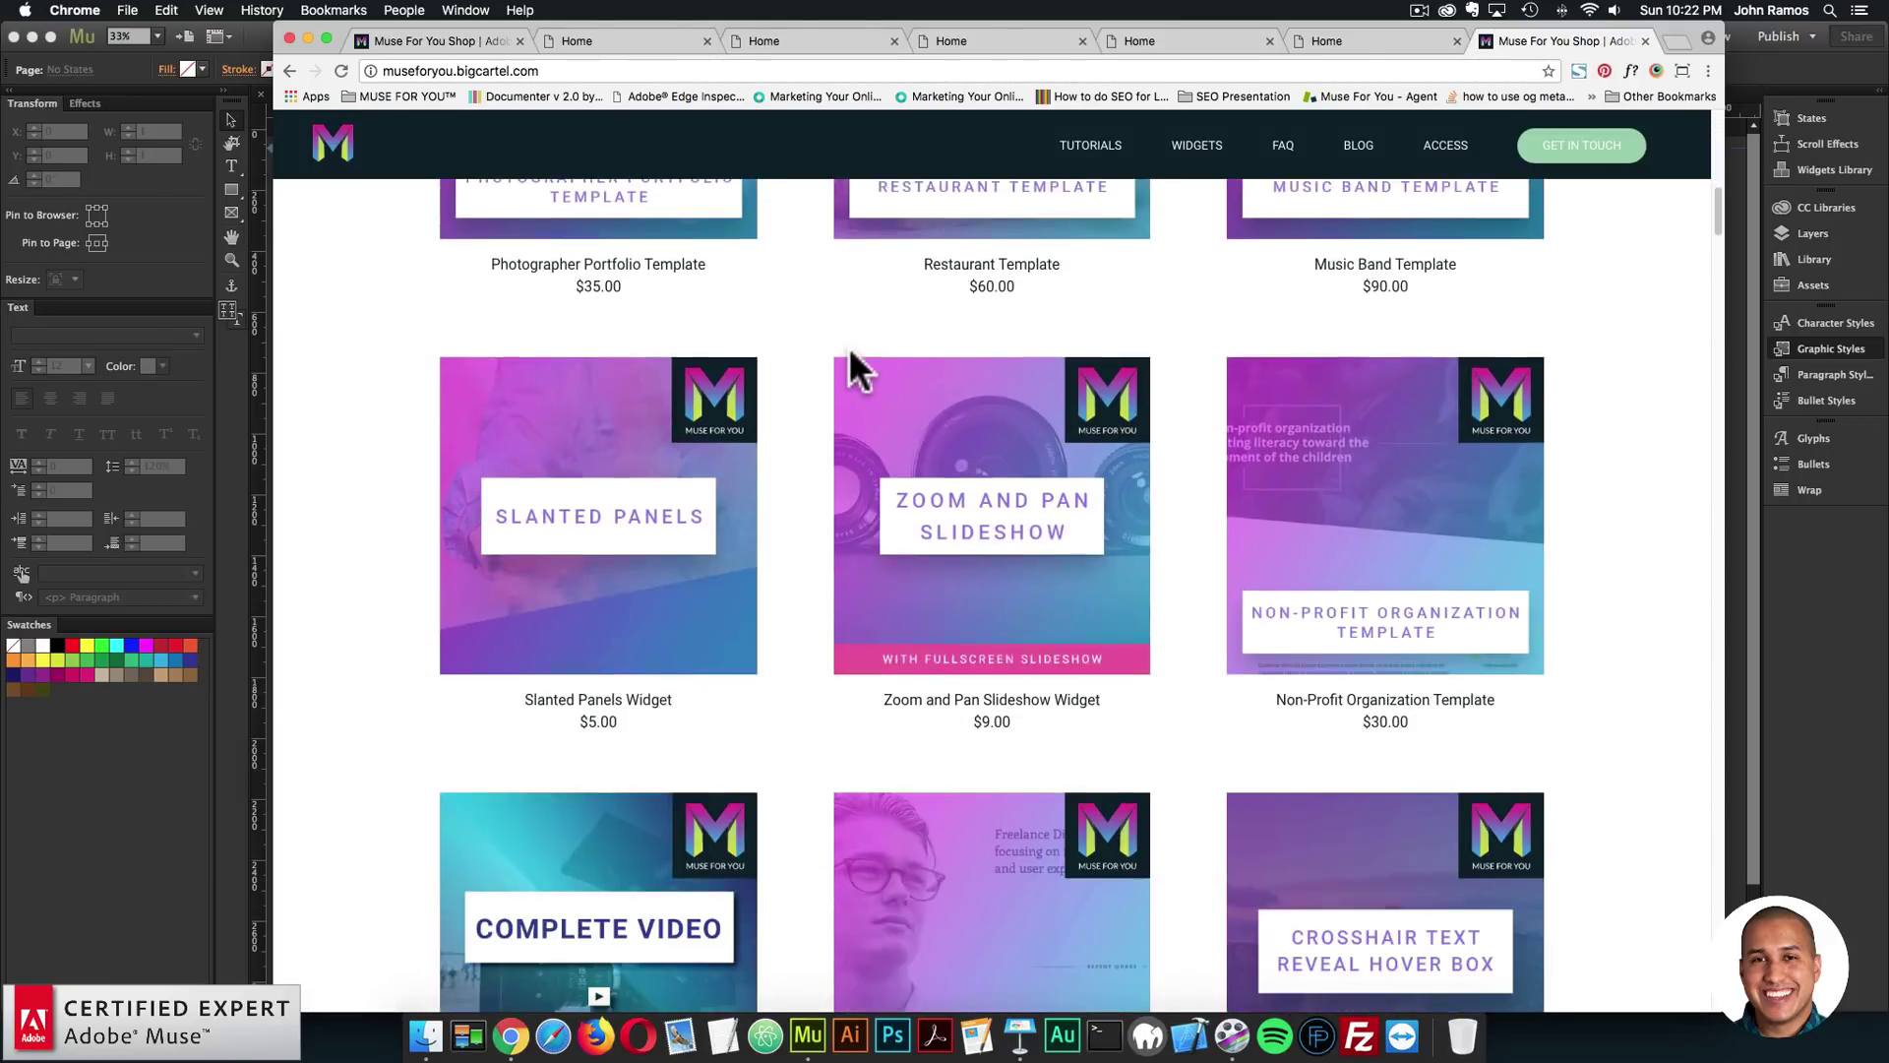
{"action": "scroll", "coordinate": [1136, 428], "scroll_direction": "down", "scroll_amount": 4}
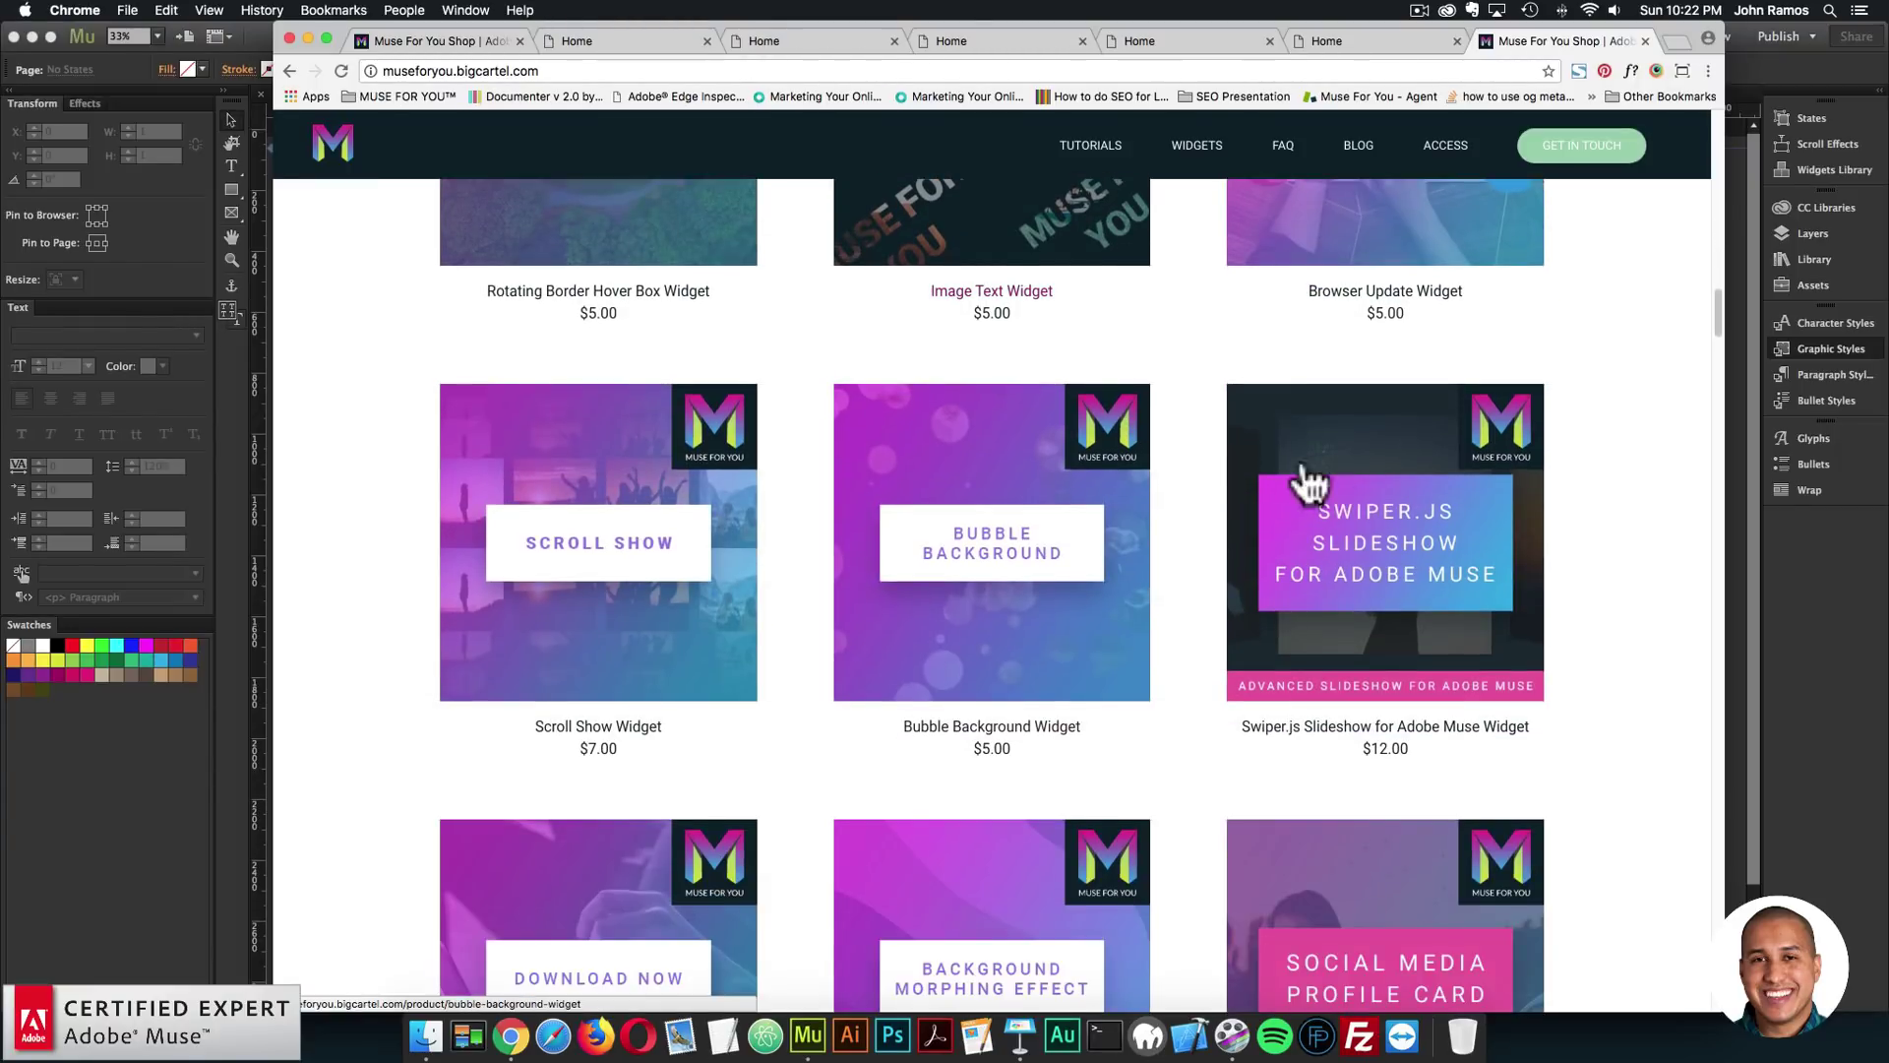
{"action": "left_click", "coordinate": [1371, 515]}
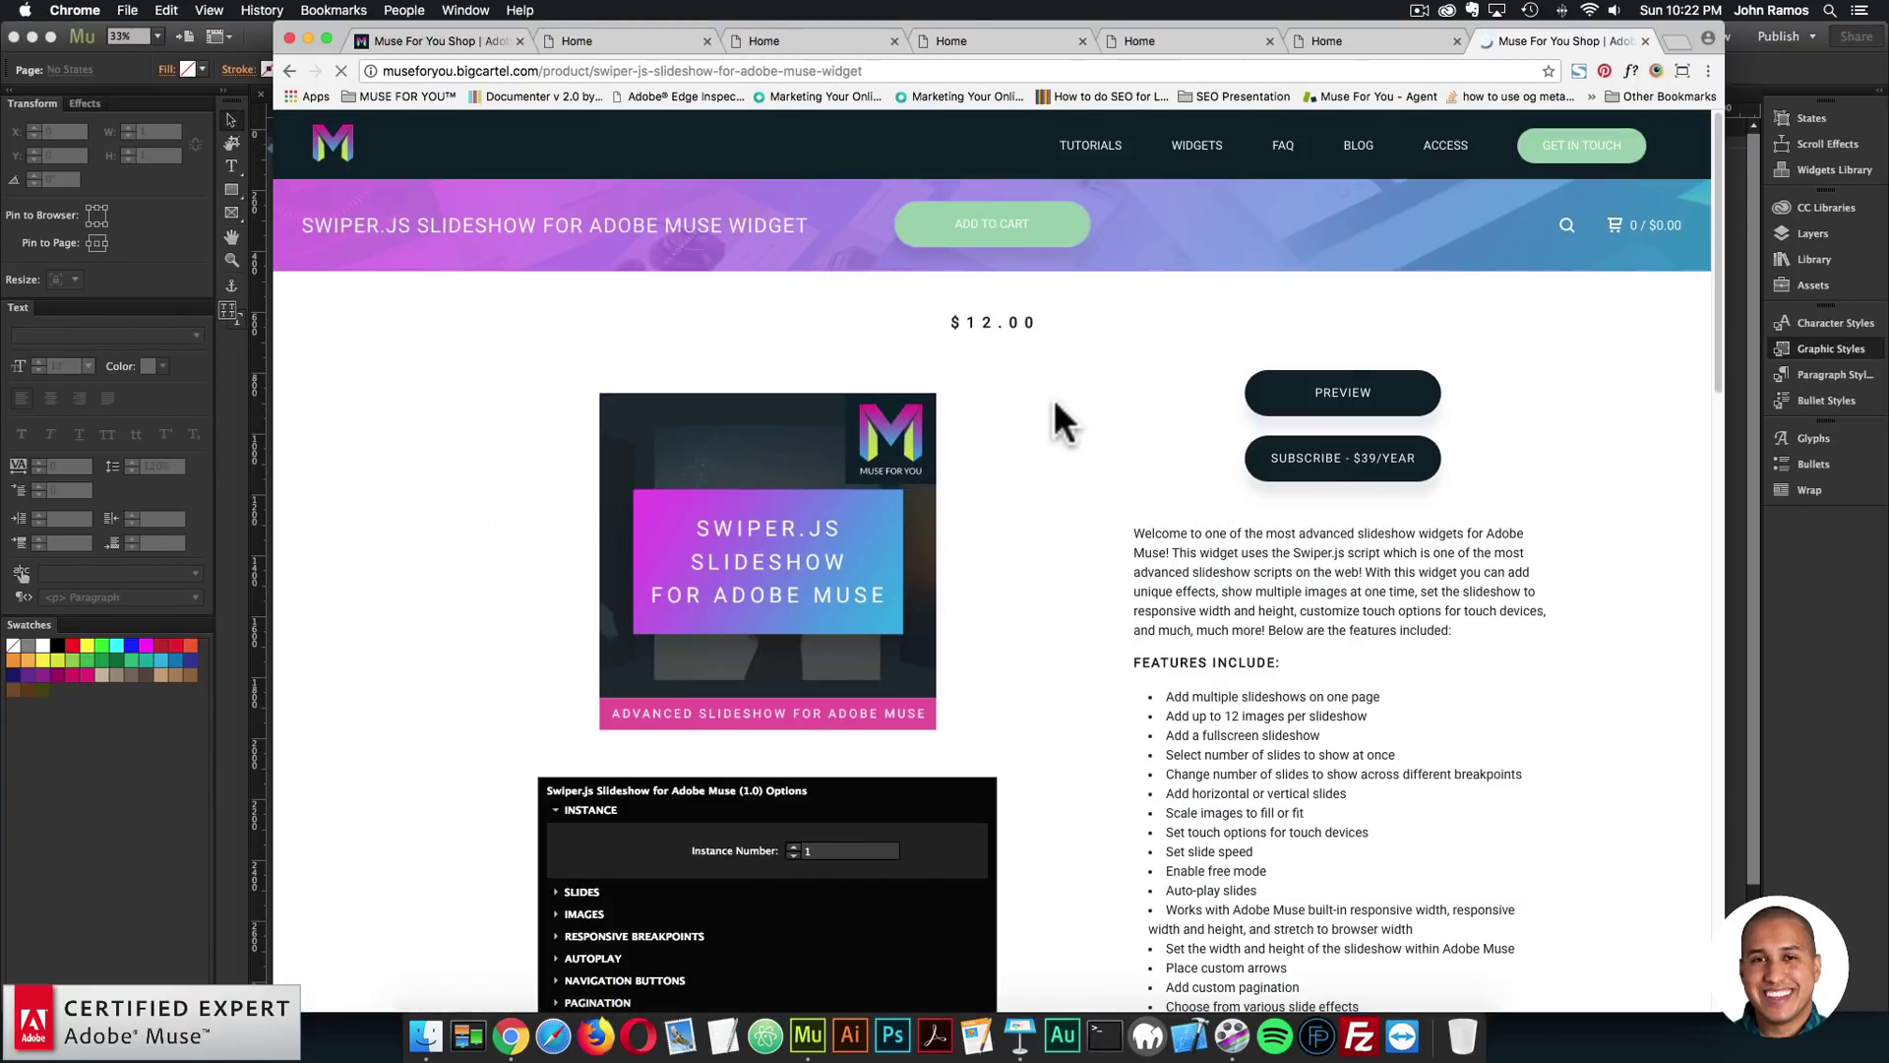